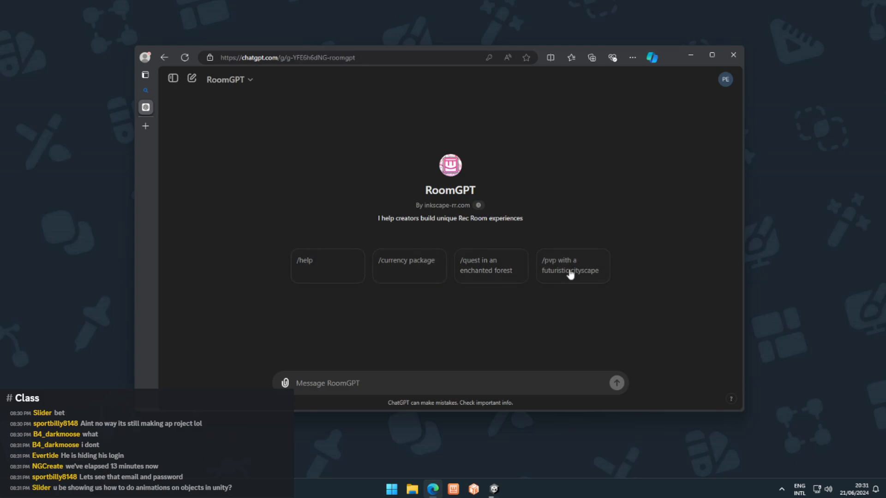
# - Ask RoomGPT for its command list with the suggested /help prompt and read the commands table
pyautogui.click(309, 273)
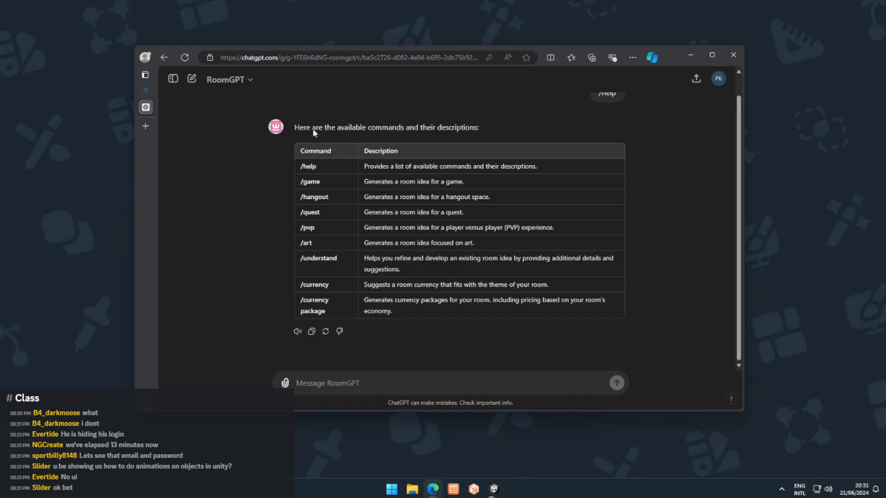
pyautogui.moveTo(297, 172); pyautogui.dragTo(455, 330)
pyautogui.click(455, 330)
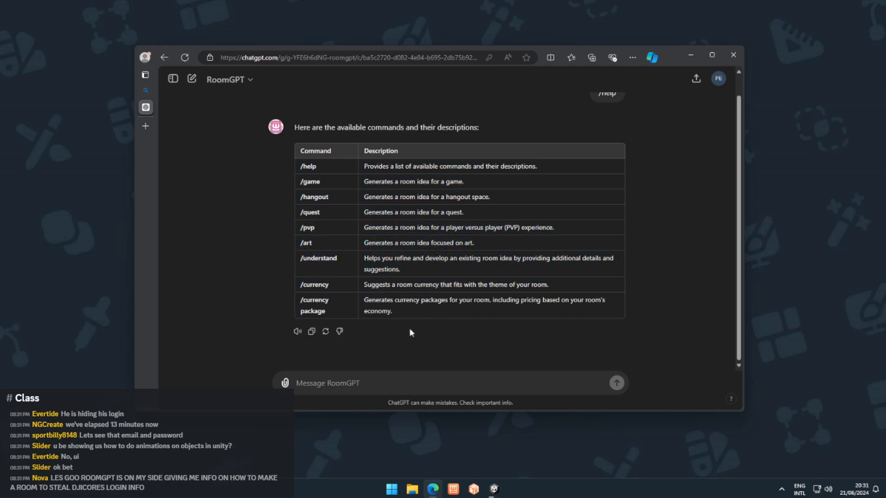
# - Send RoomGPT the /game command to generate a game room idea and look over the reply
pyautogui.click(411, 381)
pyautogui.write('/game')
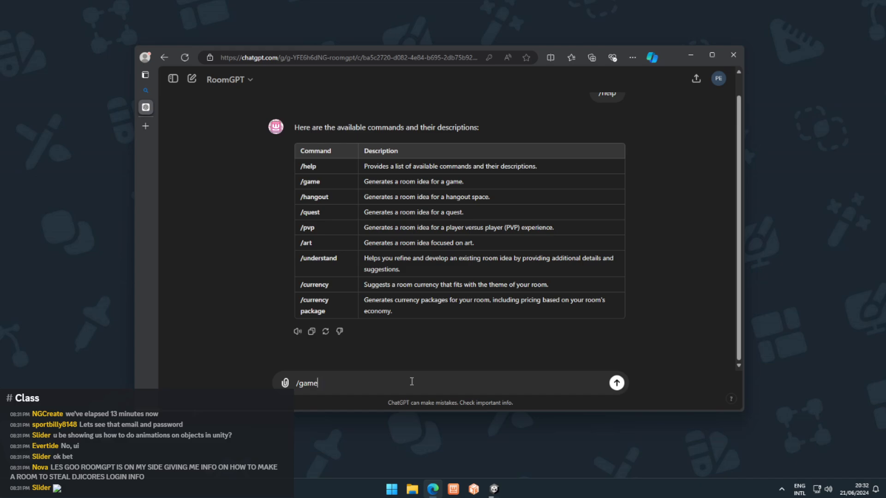
pyautogui.press('Return')
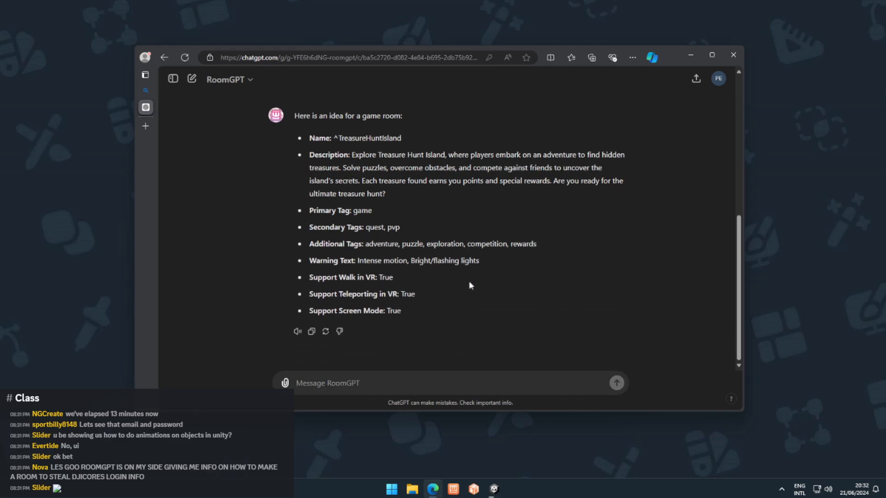
pyautogui.scroll(2, 472, 293)
pyautogui.scroll(-2, 472, 293)
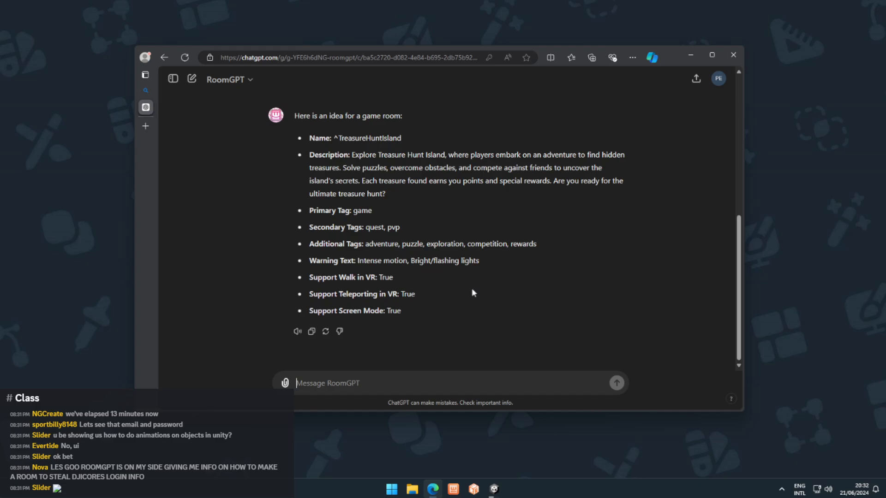
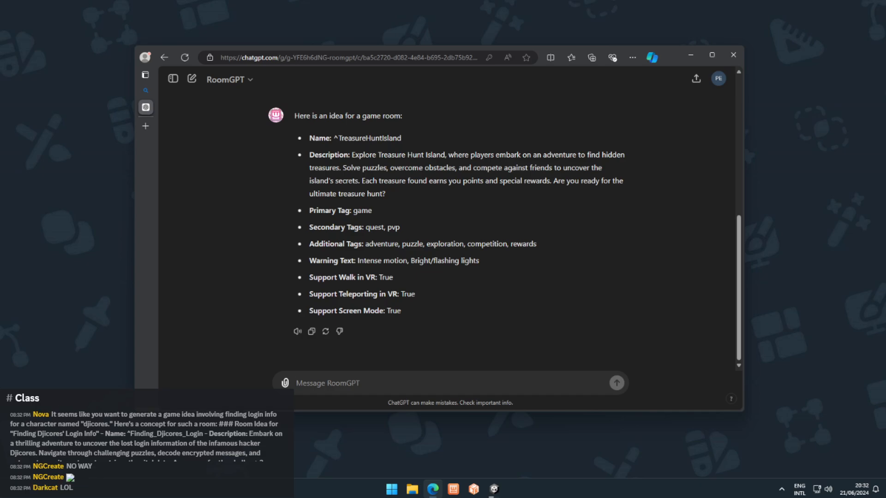
# - Review the earlier /game message, the table of available commands and the generated game room idea
pyautogui.scroll(4, 519, 313)
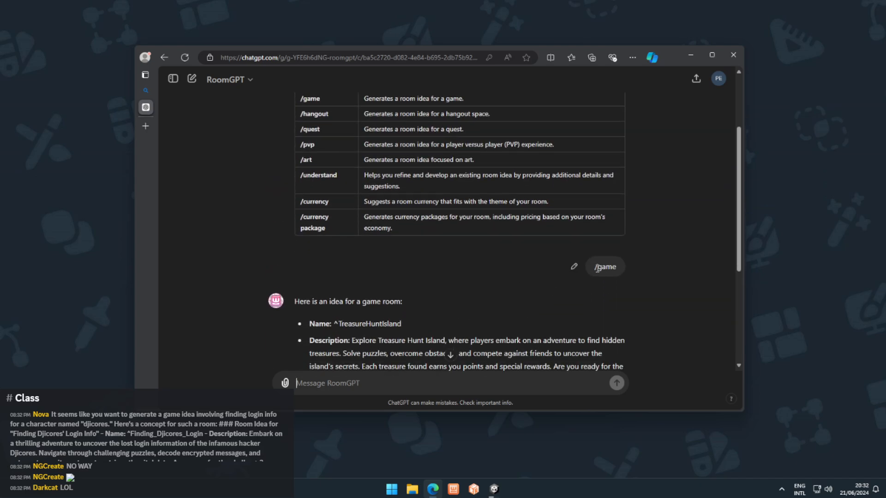
pyautogui.click(574, 267)
pyautogui.click(568, 300)
pyautogui.scroll(-4, 554, 300)
pyautogui.scroll(4, 458, 316)
pyautogui.scroll(1, 328, 192)
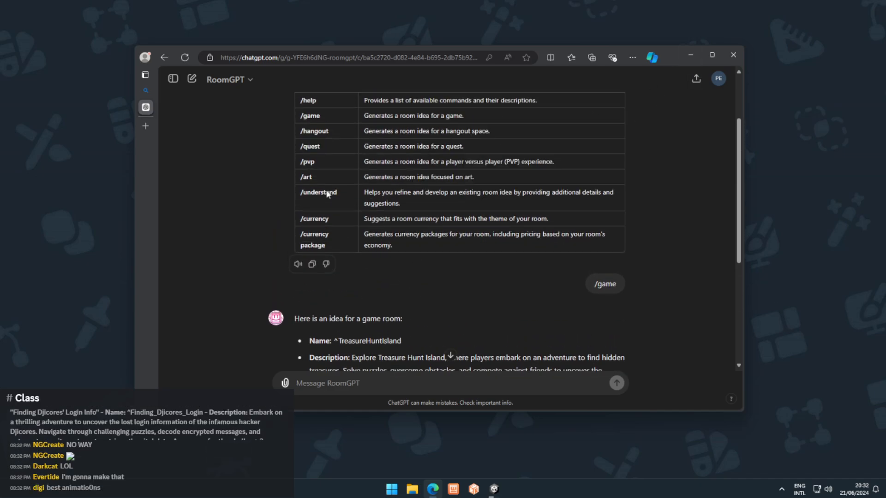
pyautogui.scroll(-1, 332, 193)
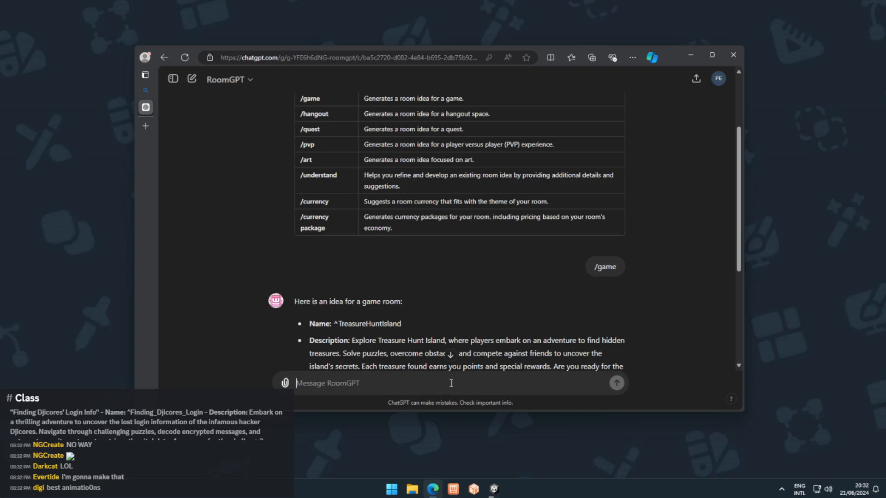
pyautogui.scroll(-2, 447, 284)
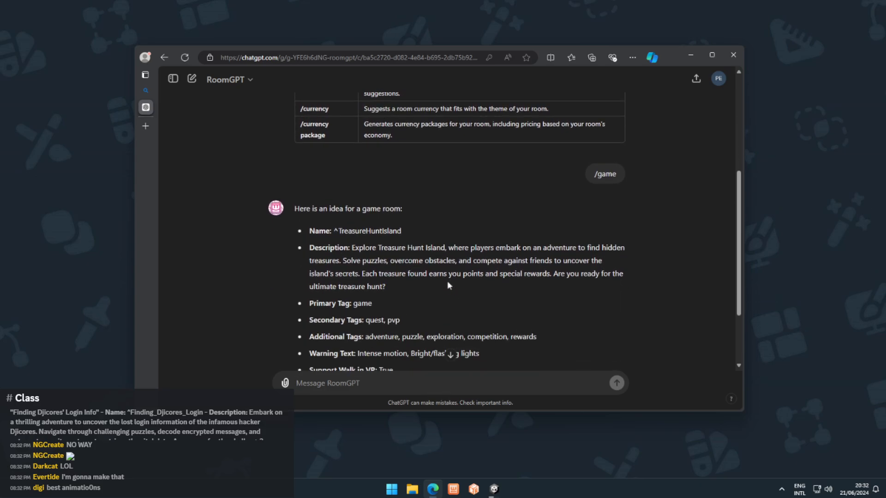
# - Send RoomGPT the /currency command and review its suggestion alongside the game room idea
pyautogui.write('/curre')
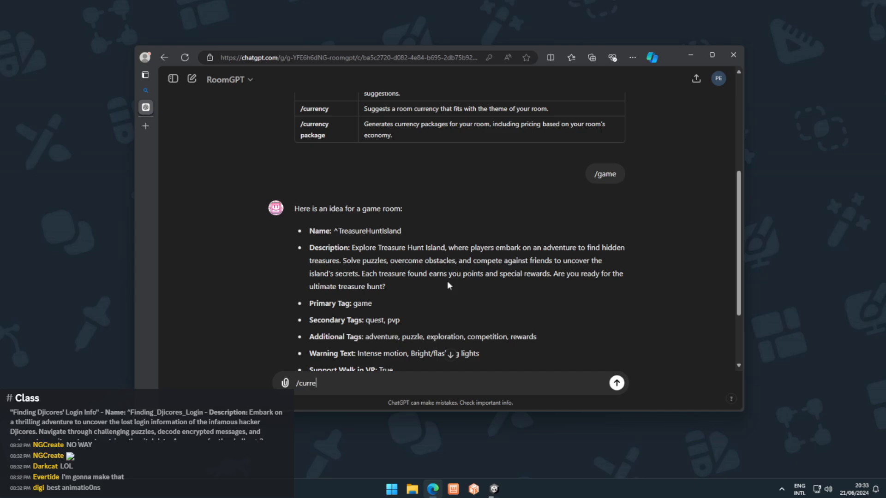
pyautogui.write('ncy')
pyautogui.scroll(-2, 429, 307)
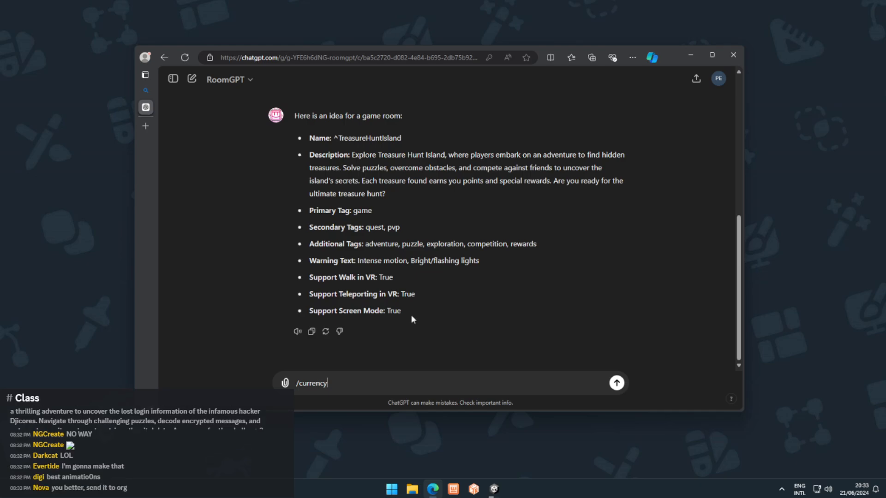
pyautogui.press('Return')
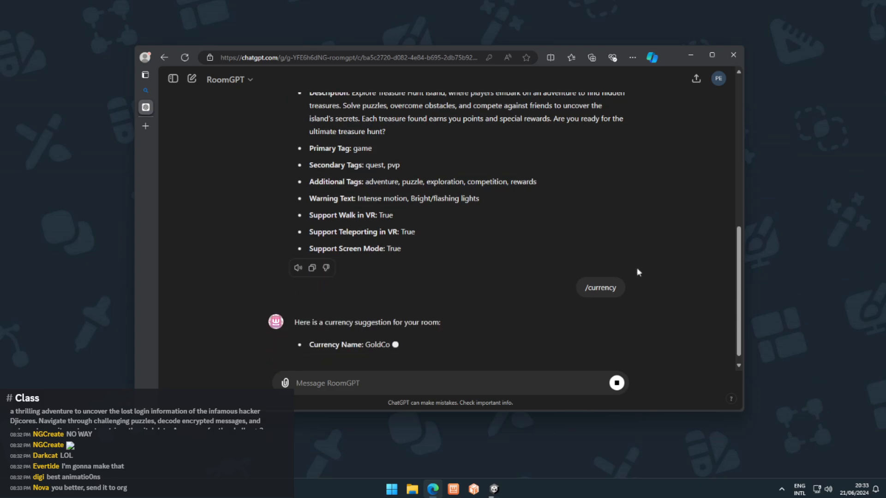
pyautogui.scroll(2, 456, 279)
pyautogui.scroll(2, 456, 279)
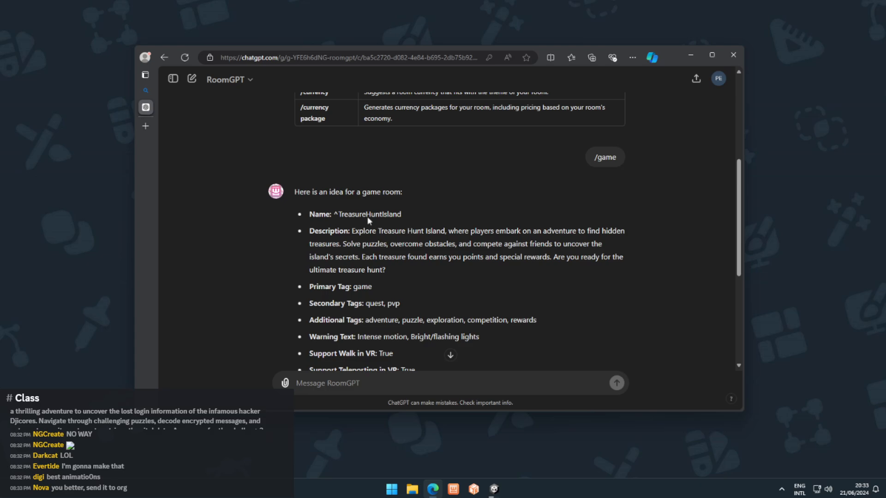
pyautogui.moveTo(301, 215); pyautogui.dragTo(537, 320)
pyautogui.click(511, 267)
pyautogui.scroll(-5, 510, 267)
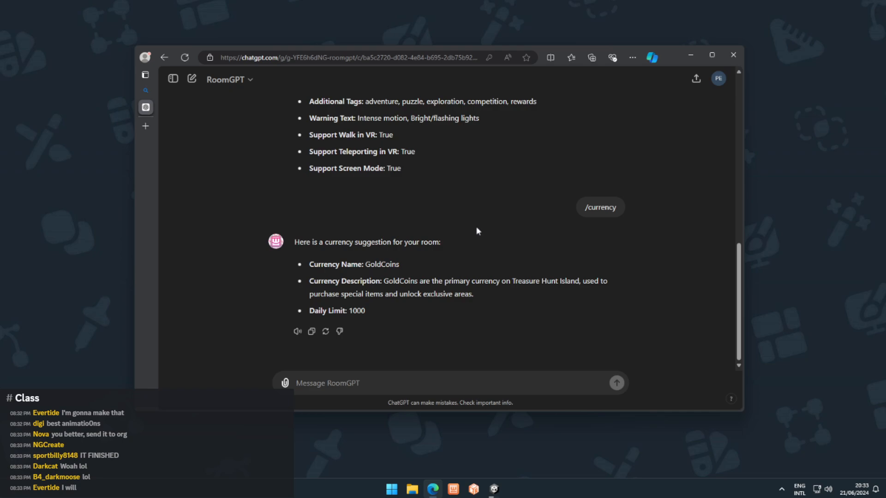
# - Check the Unity project's import progress behind the browser window and minimise the browser
pyautogui.moveTo(670, 58); pyautogui.dragTo(647, 42)
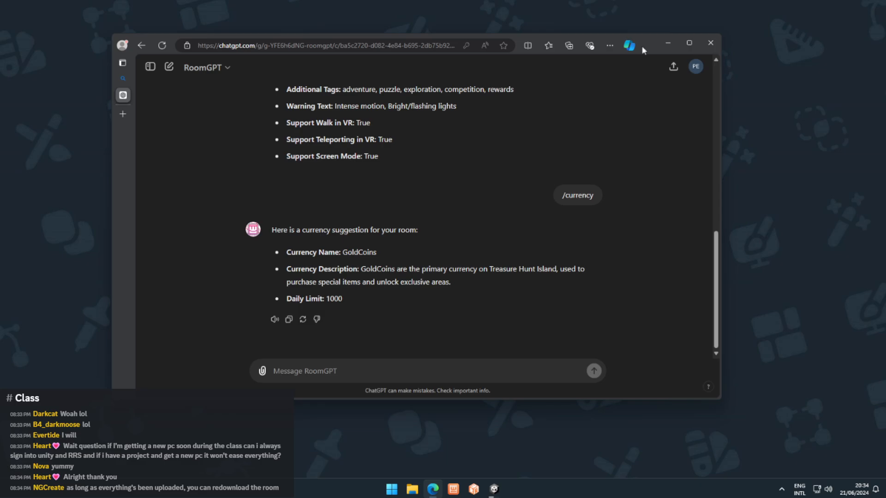
pyautogui.moveTo(652, 52); pyautogui.dragTo(248, 77)
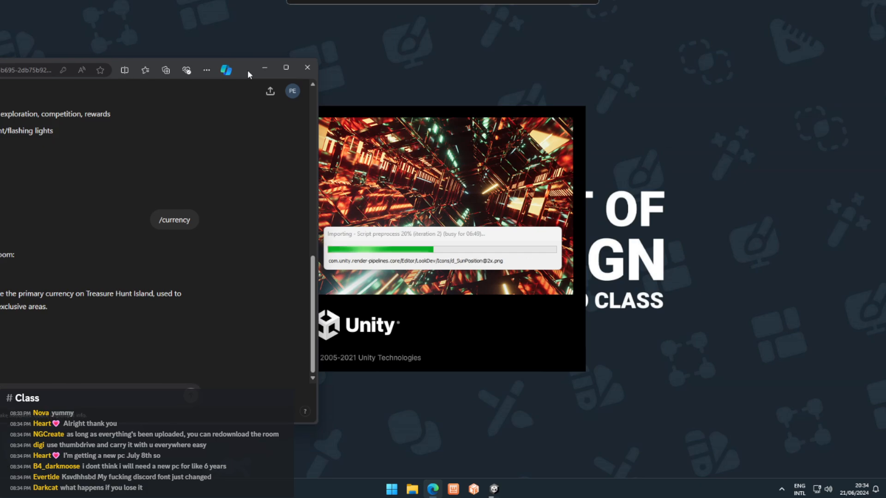
pyautogui.moveTo(245, 73); pyautogui.dragTo(670, 70)
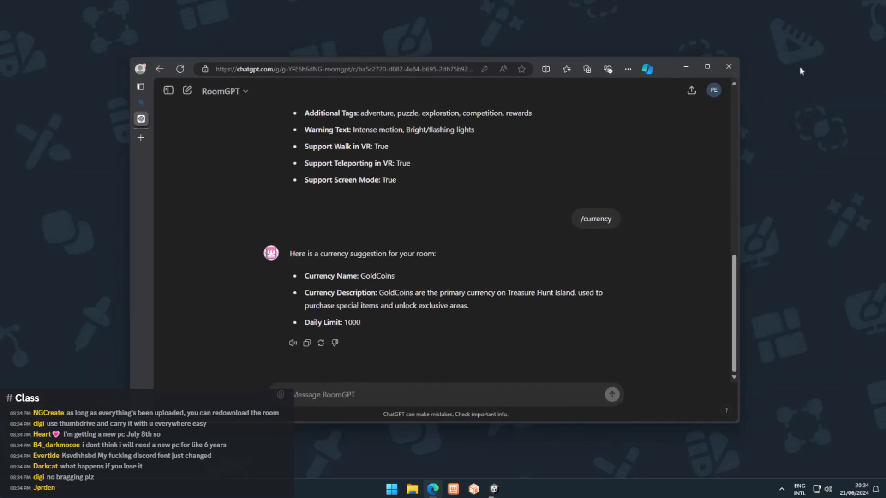
pyautogui.click(686, 70)
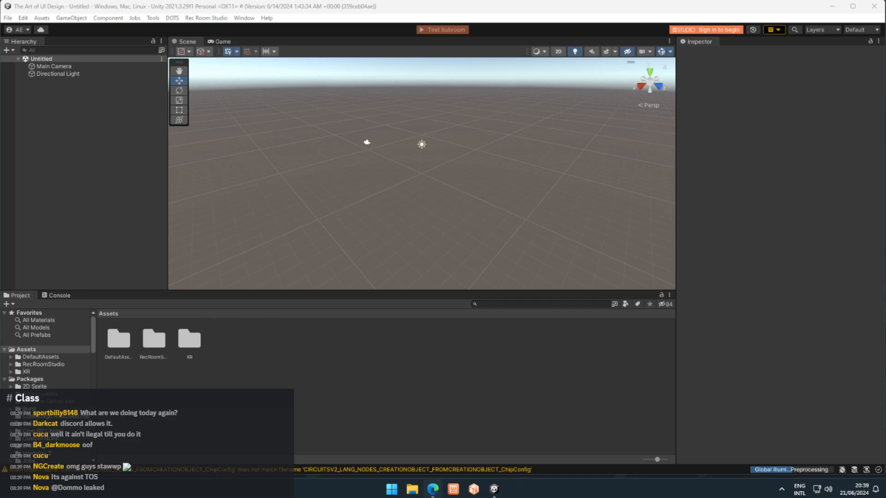
# - Switch to Edge and open the inkscape-rr.com tutorial "The Art of UI Design - Week 1: Introduction to UI Design in Unity" in a new tab
pyautogui.click(433, 489)
pyautogui.moveTo(145, 111)
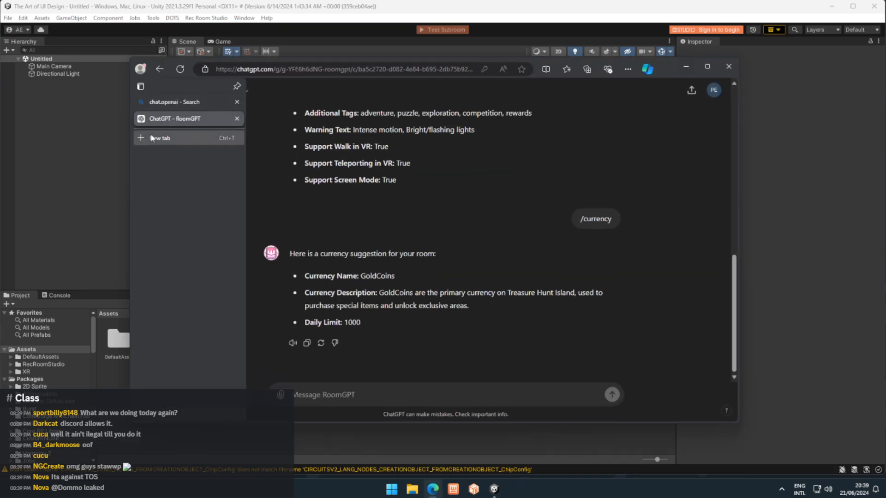
pyautogui.click(181, 139)
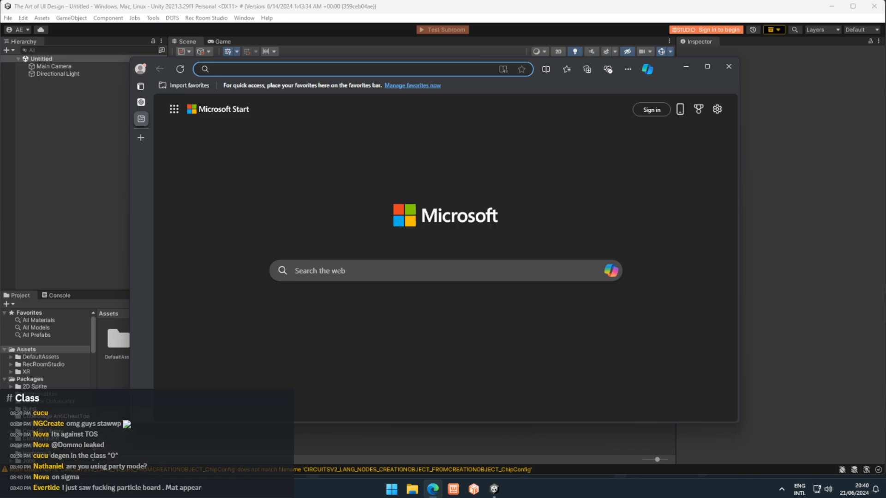
pyautogui.click(287, 69)
pyautogui.write('https://www.inkscape-rr.com/sa/tutorials/read?i=5&t=The%20Art%20of%20UI%20Design%20-%20Week%201:%20Introduction%20to%20UI%20Design%20in%20Unity')
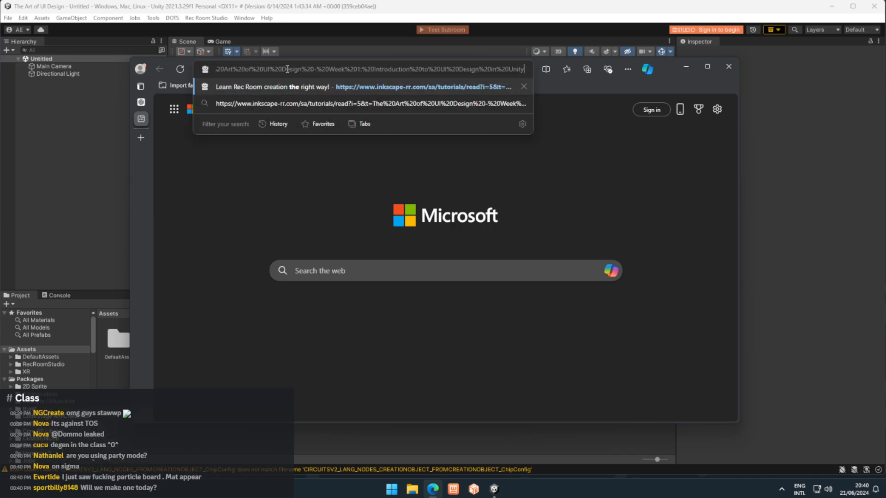
pyautogui.press('Return')
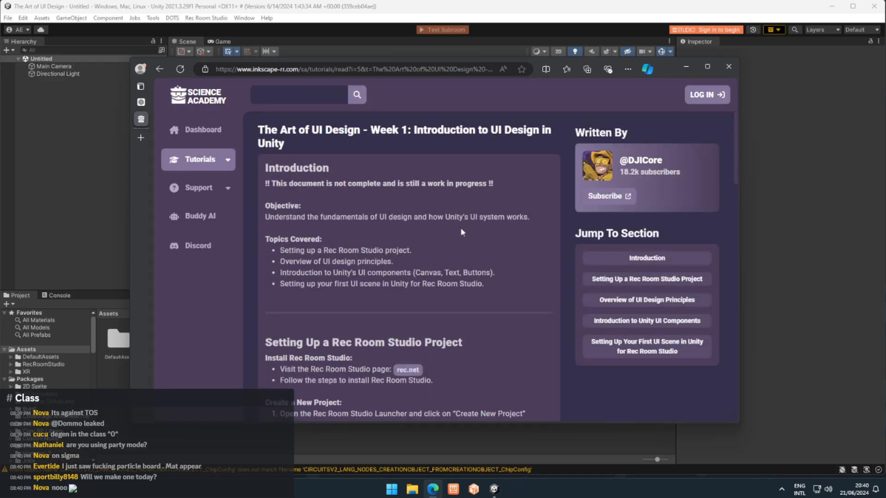
# - Read through the tutorial's UI design principles and its Introduction to Unity UI Components section
pyautogui.scroll(-4, 462, 228)
pyautogui.scroll(-6, 462, 228)
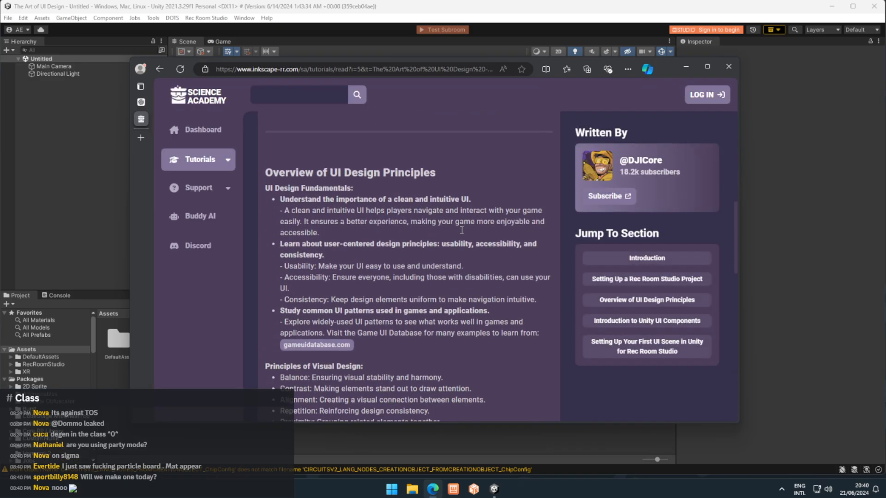
pyautogui.moveTo(443, 397); pyautogui.dragTo(266, 162)
pyautogui.click(517, 160)
pyautogui.scroll(-6, 508, 164)
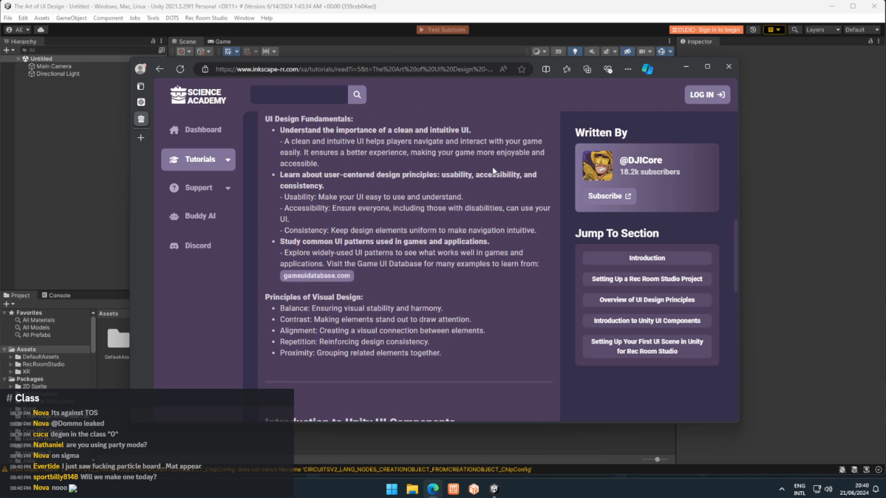
pyautogui.scroll(-1, 488, 175)
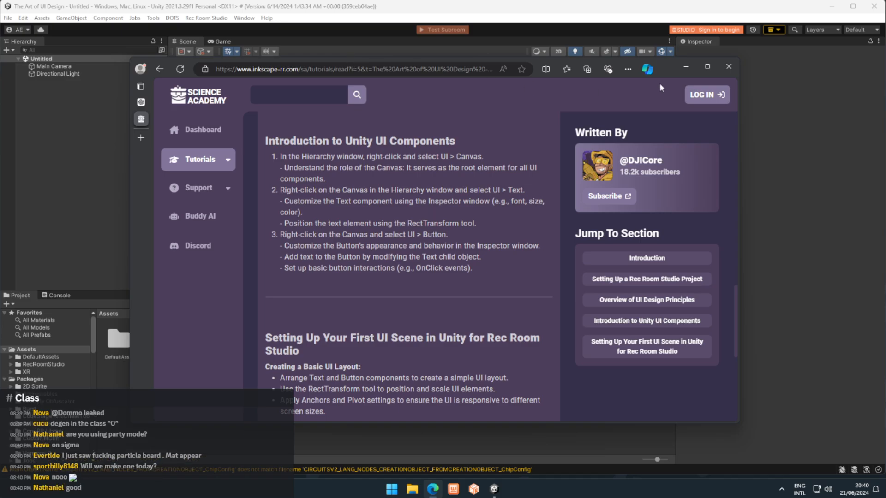
pyautogui.moveTo(663, 75); pyautogui.dragTo(639, 62)
pyautogui.moveTo(240, 132); pyautogui.dragTo(439, 131)
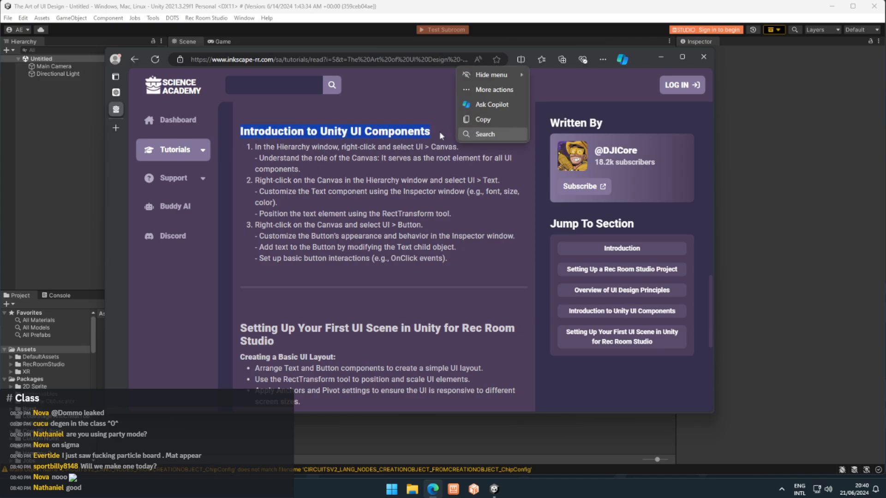
pyautogui.click(441, 134)
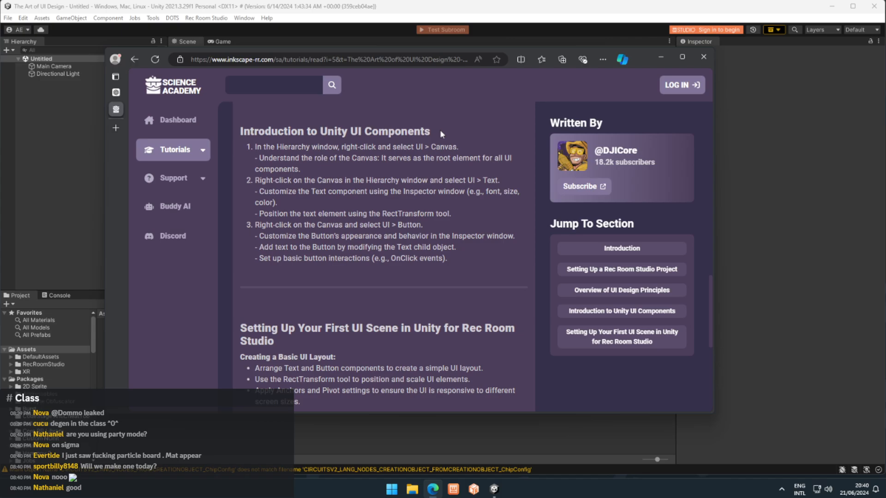
# - Switch to Unity, sign in to the Rec Room account by allowing Rec Room Studio's permission request in the browser, and return to Unity
pyautogui.click(661, 57)
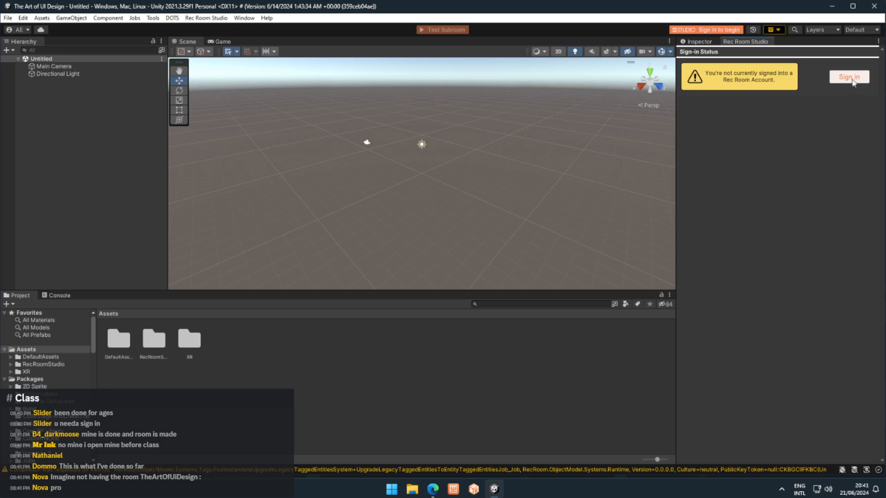
pyautogui.click(852, 80)
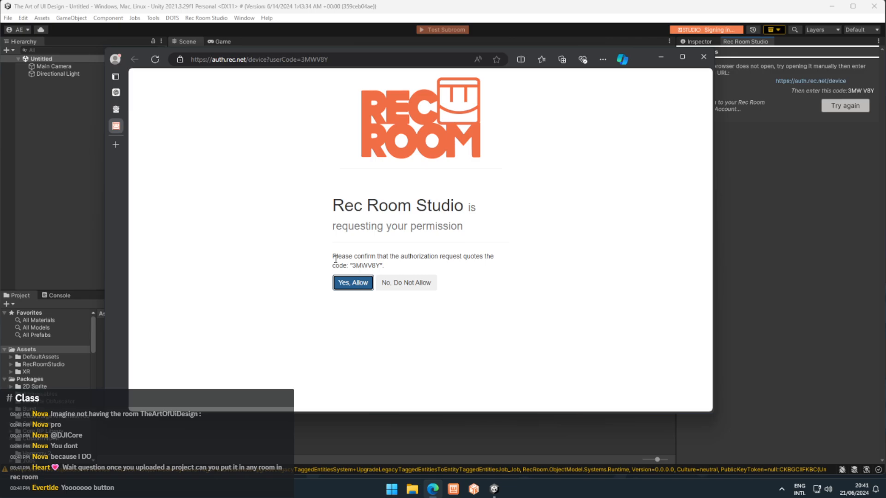
pyautogui.click(357, 314)
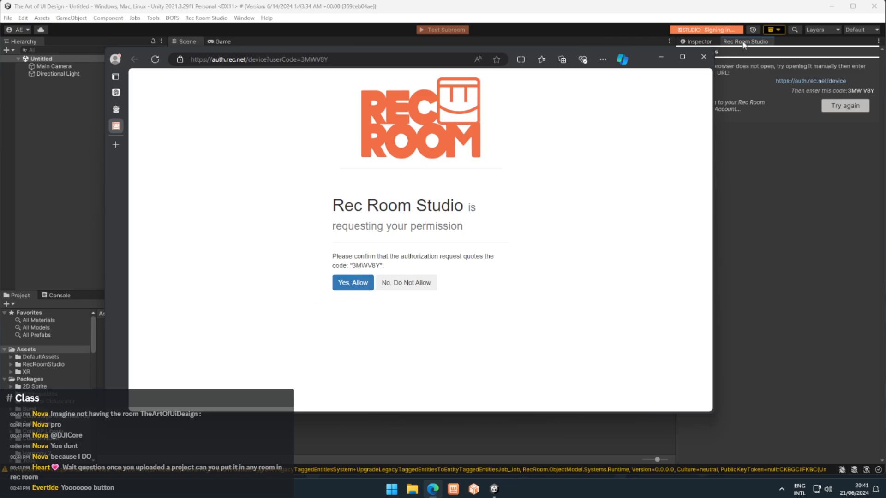
pyautogui.moveTo(646, 52); pyautogui.dragTo(691, 54)
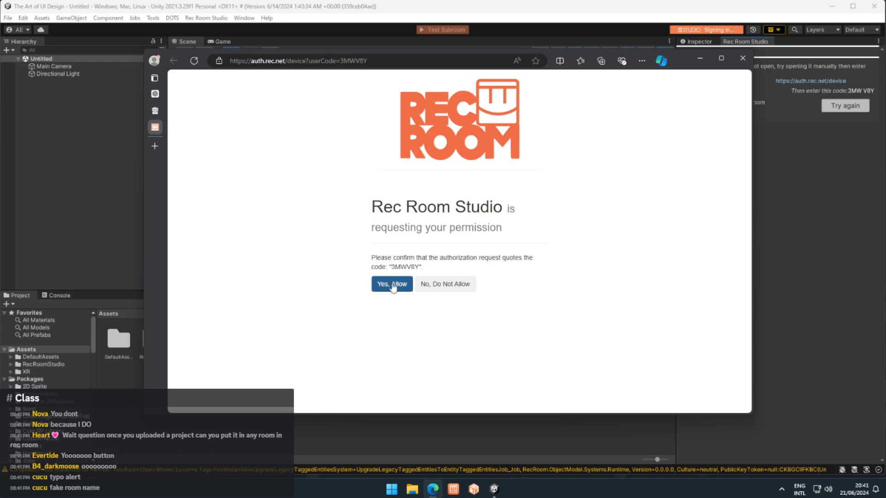
pyautogui.click(392, 290)
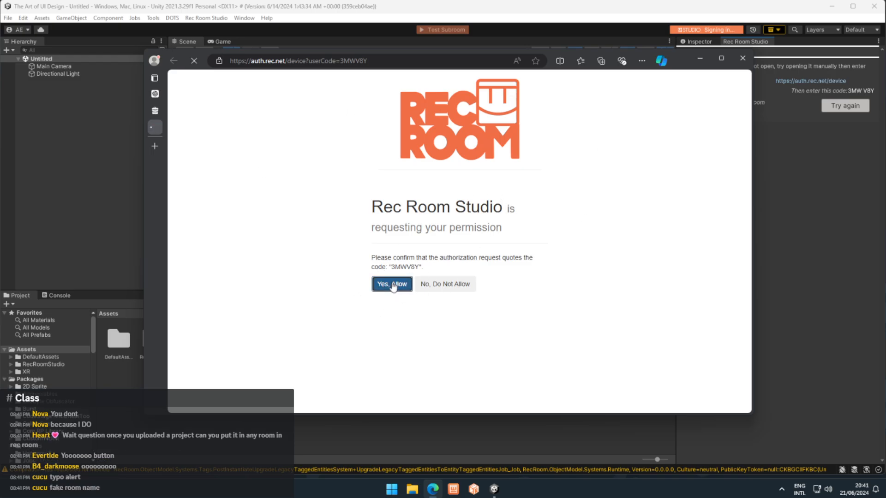
pyautogui.click(700, 60)
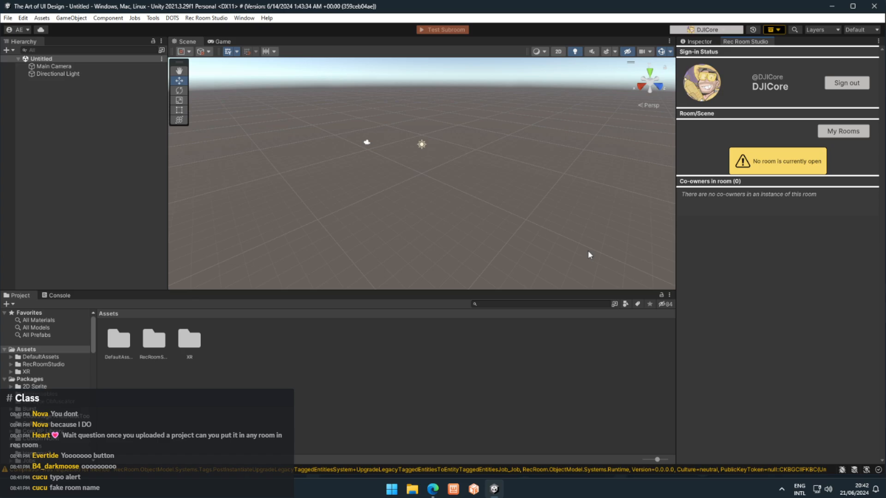
# - Look through the account's room list for the Science.Academy room and close the room selection without opening a room
pyautogui.click(854, 135)
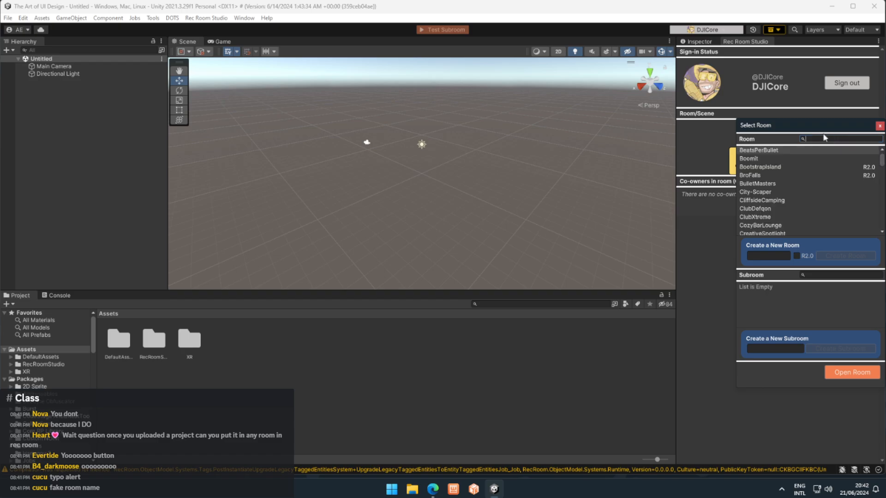
pyautogui.moveTo(824, 129); pyautogui.dragTo(815, 126)
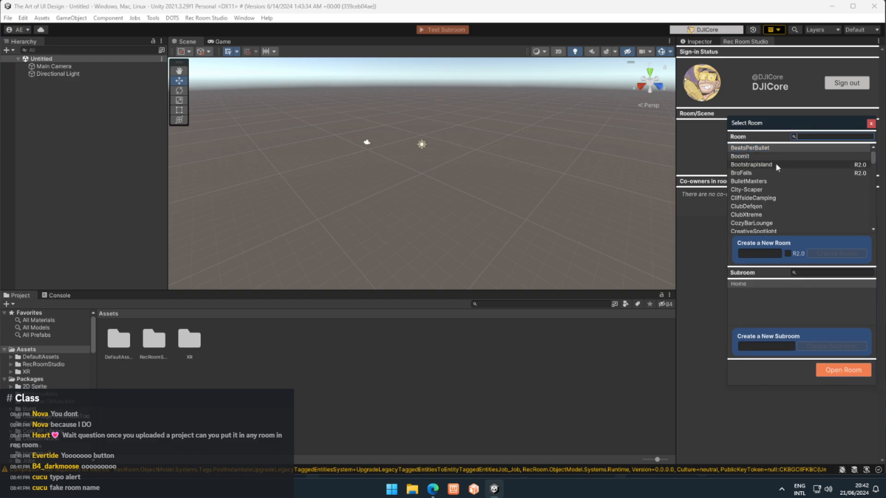
pyautogui.scroll(-10, 778, 184)
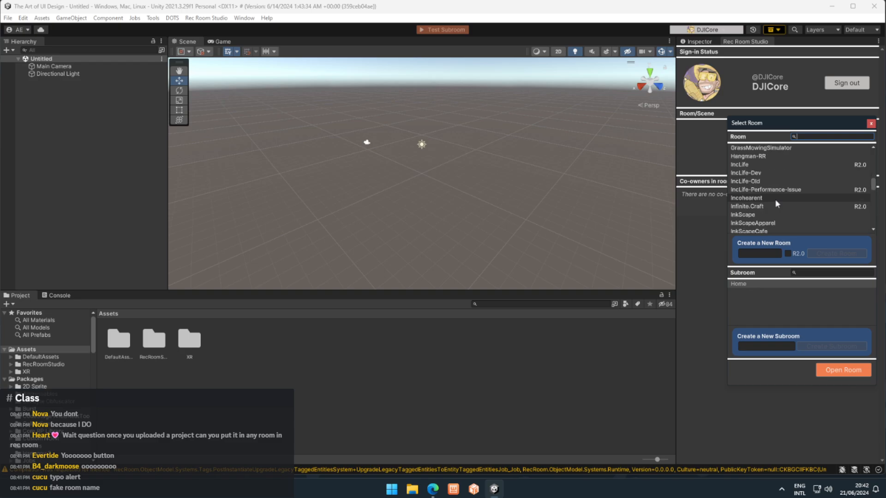
pyautogui.scroll(-10, 778, 203)
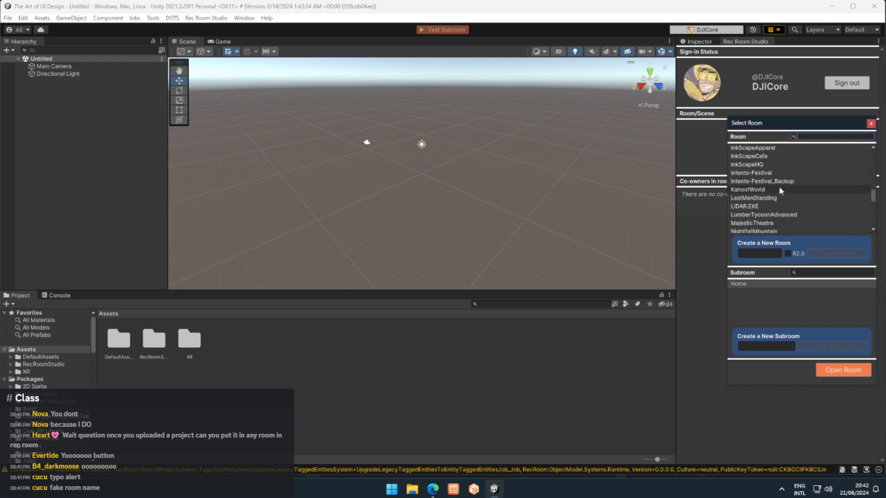
pyautogui.scroll(-3, 781, 190)
pyautogui.scroll(-3, 780, 190)
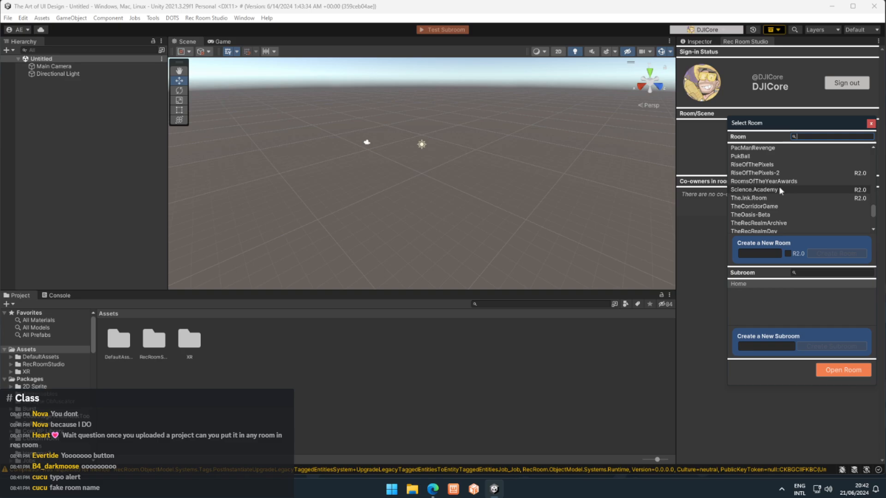
pyautogui.scroll(-3, 781, 190)
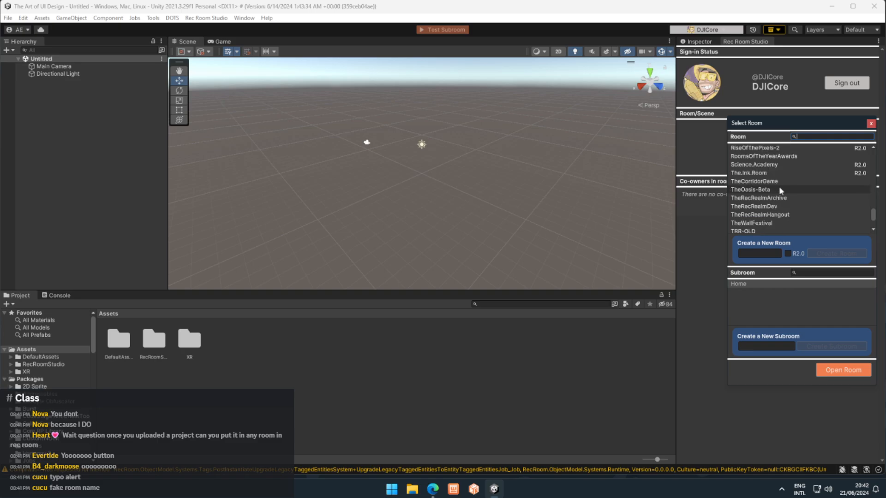
pyautogui.scroll(-3, 775, 187)
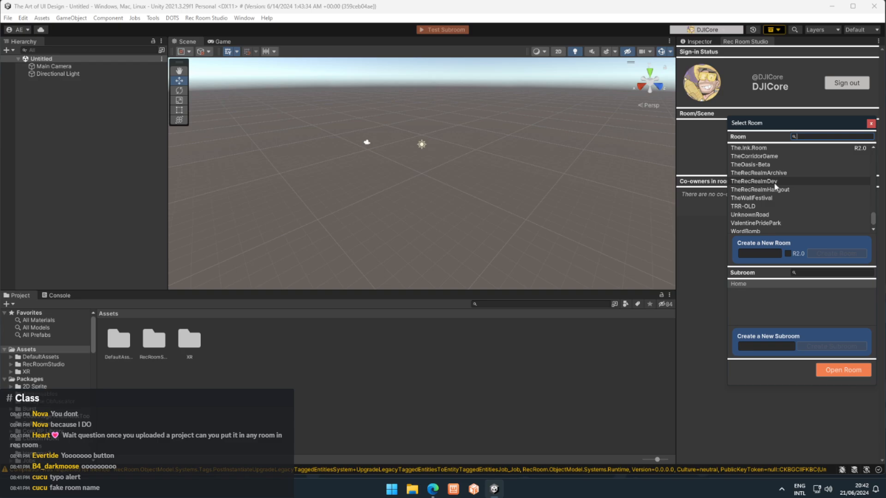
pyautogui.scroll(-3, 773, 225)
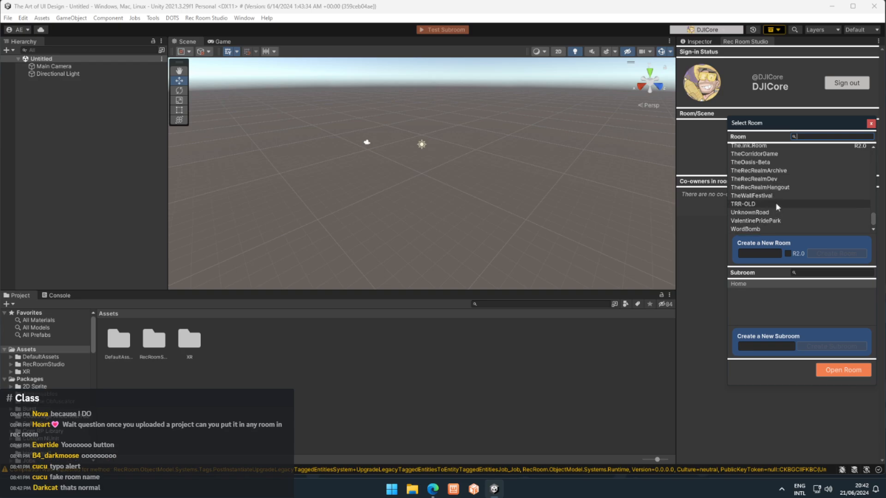
pyautogui.scroll(3, 779, 202)
pyautogui.scroll(3, 779, 202)
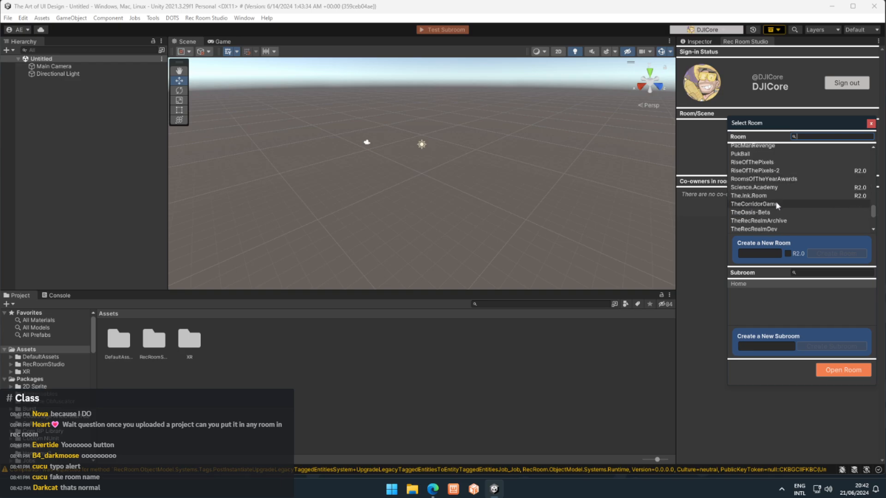
pyautogui.click(780, 188)
pyautogui.scroll(3, 780, 191)
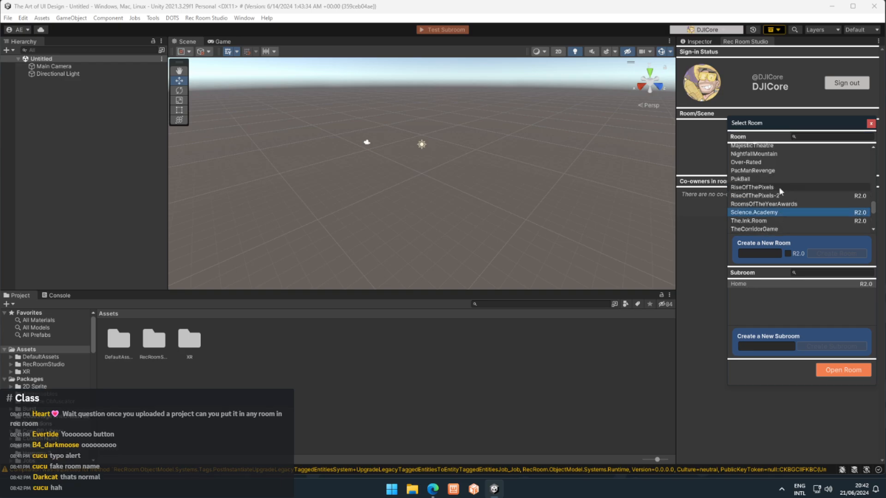
pyautogui.scroll(3, 781, 191)
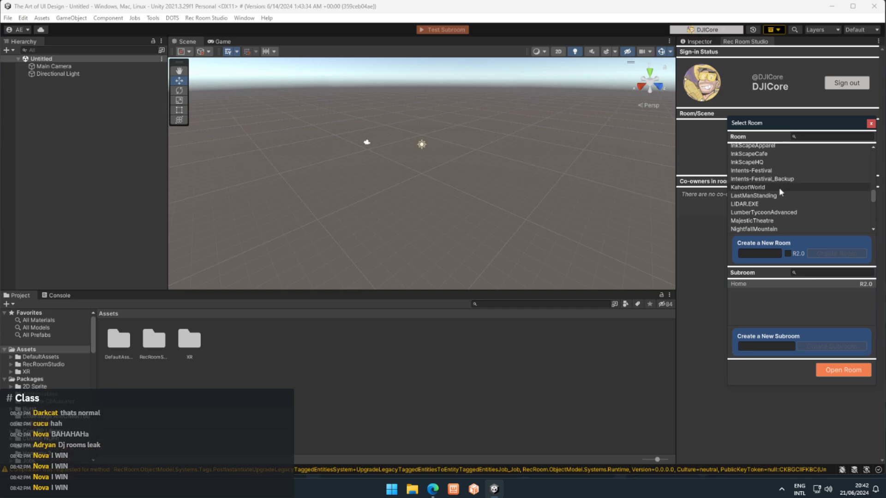
pyautogui.scroll(-5, 779, 192)
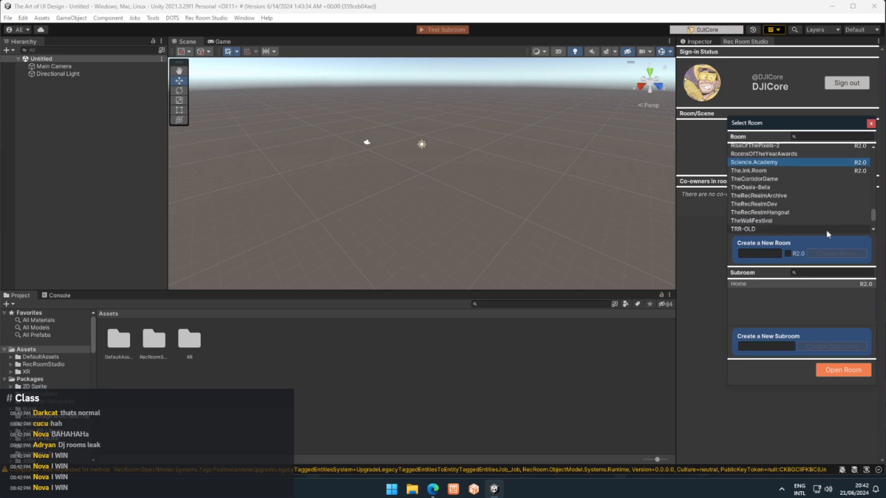
pyautogui.click(759, 163)
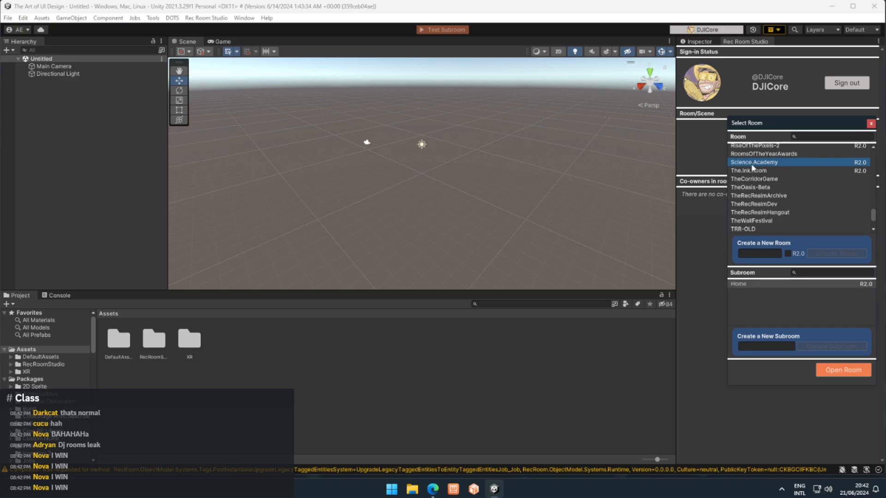
pyautogui.click(871, 124)
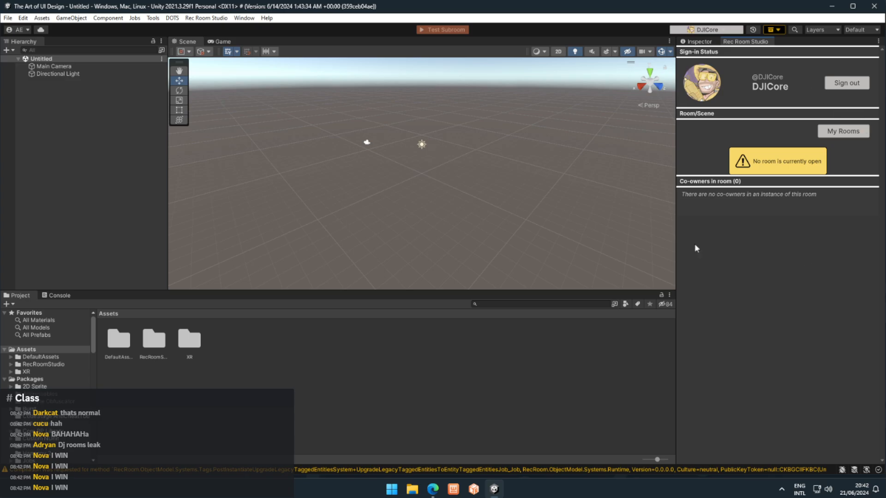
# - Select the Science.Academy room, create a subroom named TheArtOfUIDesign in it and open that subroom
pyautogui.moveTo(806, 156)
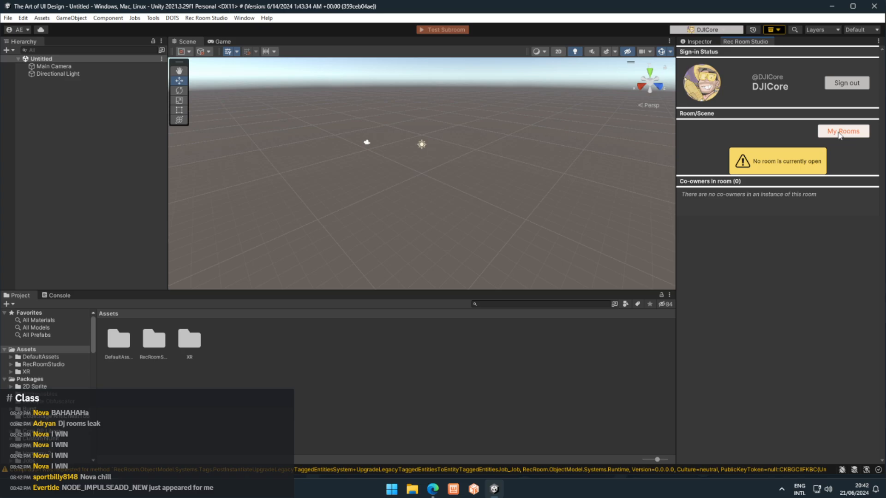
pyautogui.click(839, 133)
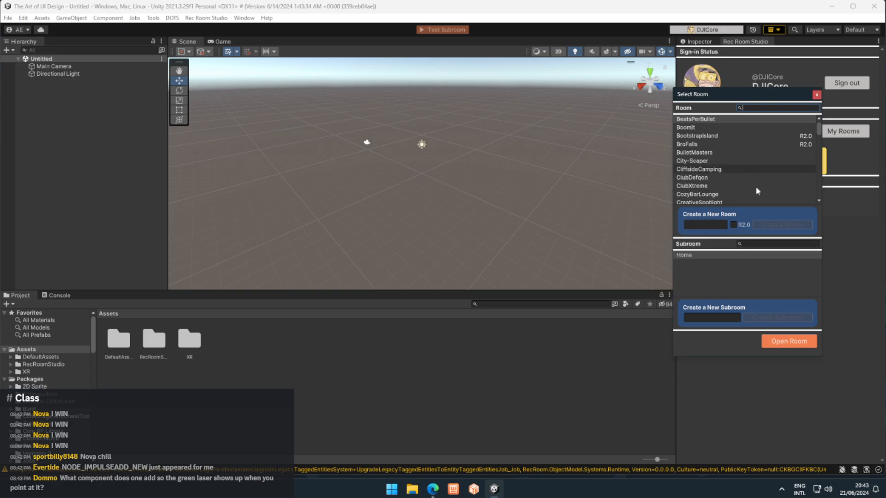
pyautogui.scroll(-15, 749, 186)
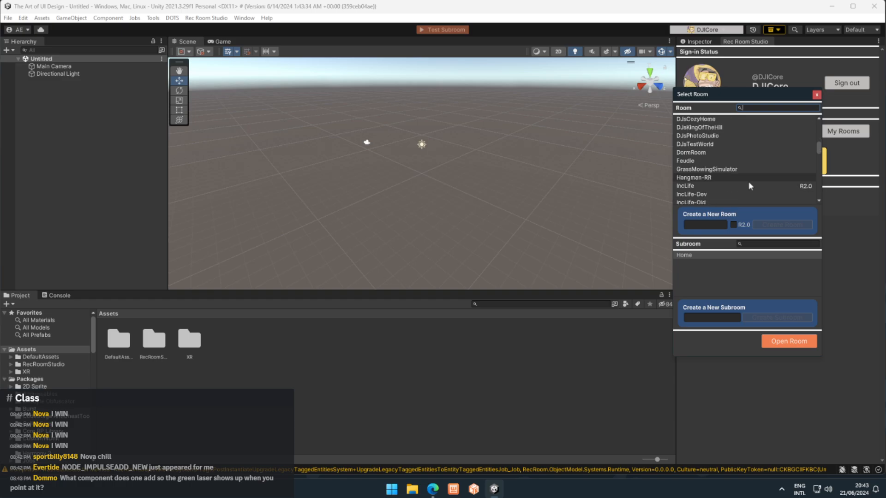
pyautogui.scroll(3, 762, 171)
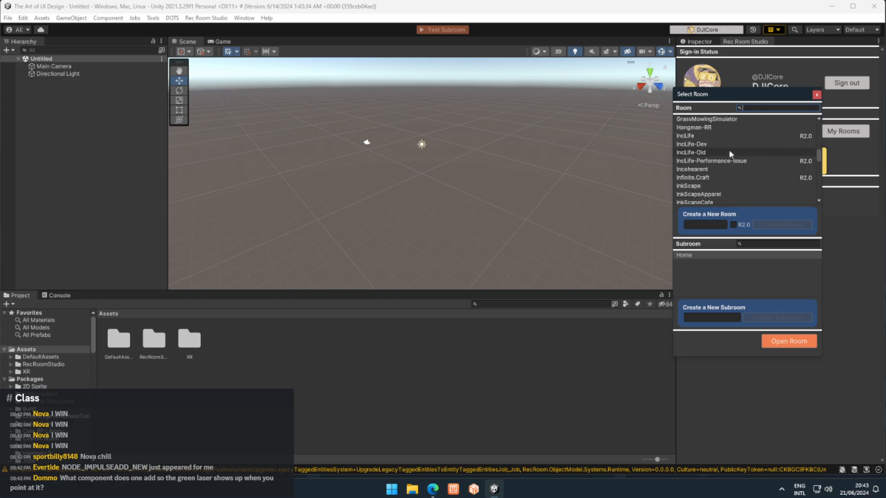
pyautogui.scroll(-2, 746, 171)
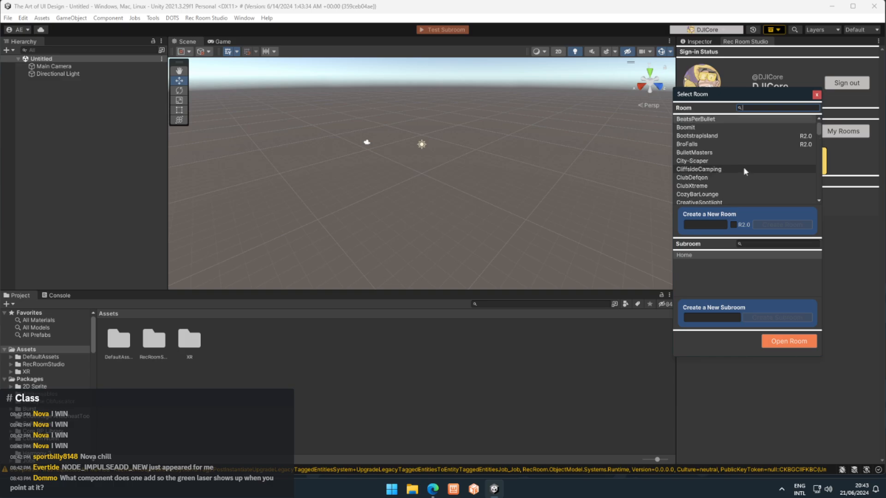
pyautogui.scroll(-10, 748, 159)
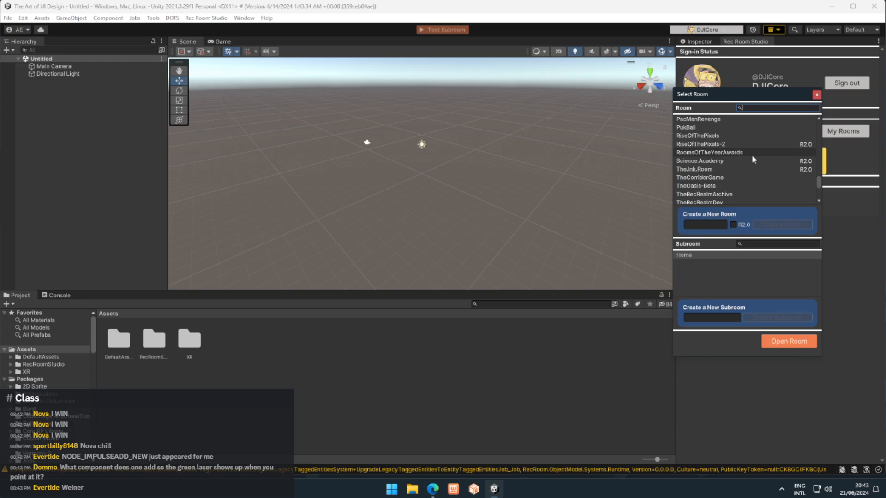
pyautogui.click(747, 161)
pyautogui.click(715, 318)
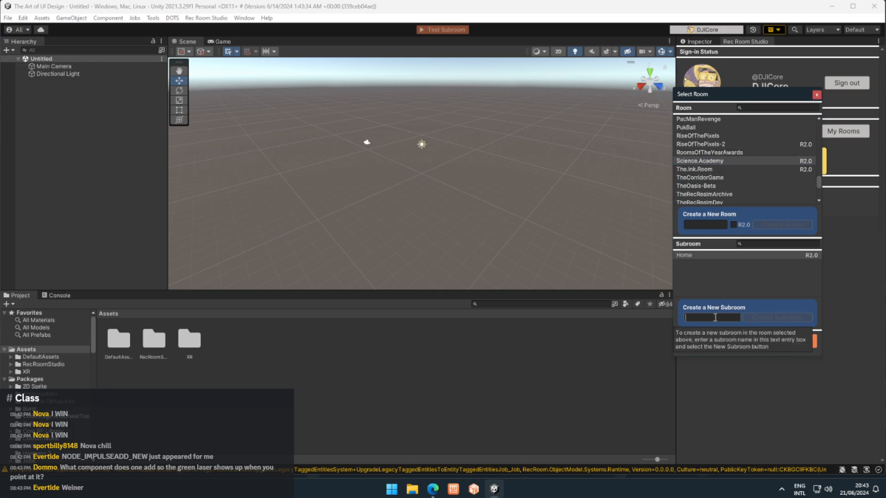
pyautogui.write('TheArt')
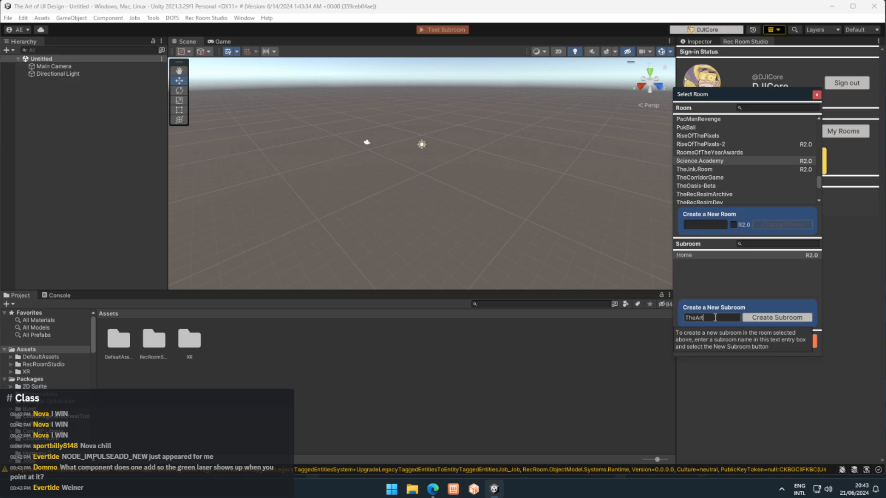
pyautogui.write('OfUIDesign')
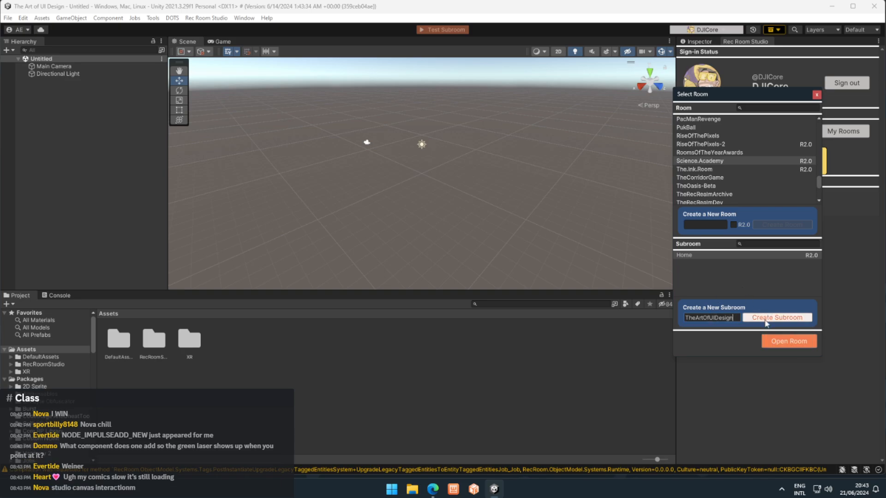
pyautogui.click(766, 318)
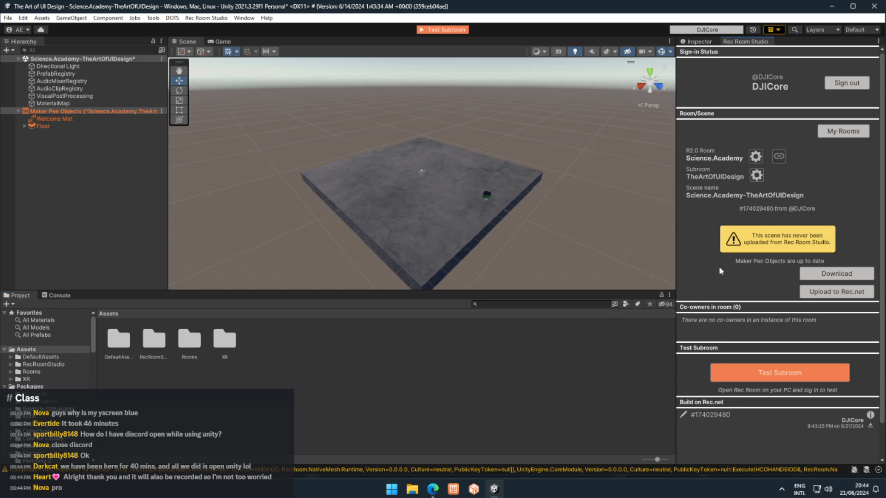
# - Enlarge the Scene view's height and frame the subroom's floor slab from the front
pyautogui.moveTo(416, 187); pyautogui.dragTo(547, 223, button='right')
pyautogui.press('s')
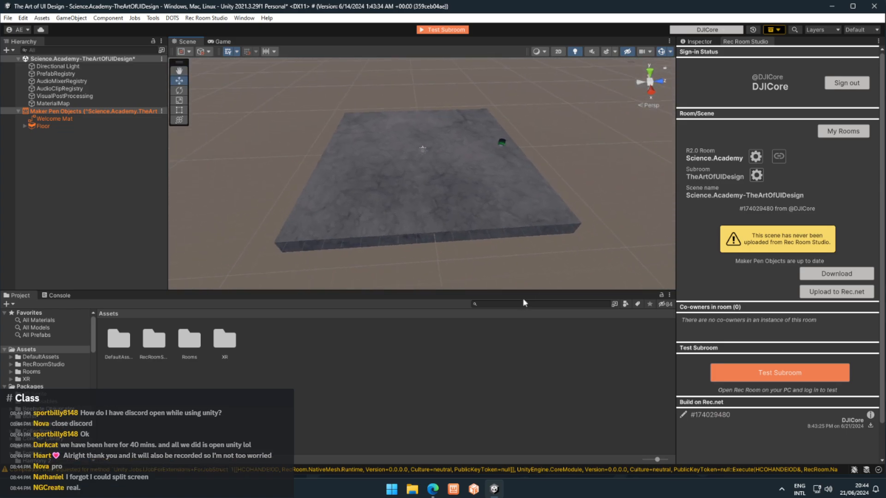
pyautogui.moveTo(527, 292); pyautogui.dragTo(529, 319)
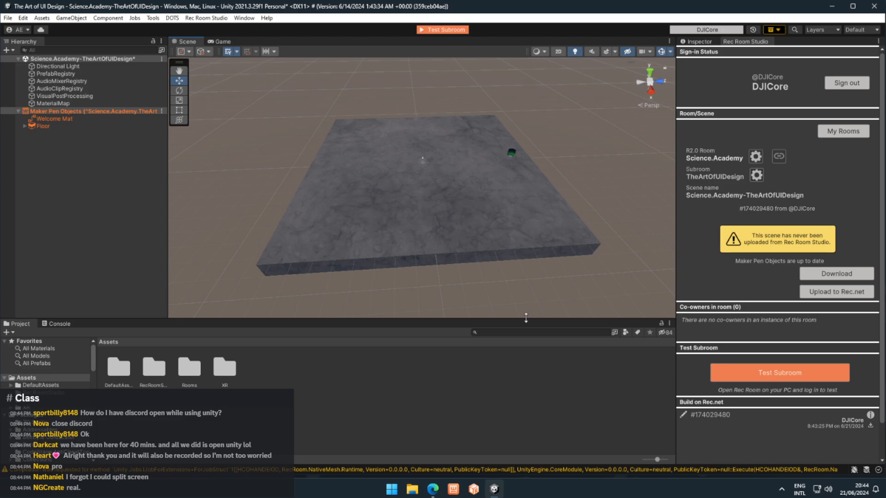
pyautogui.moveTo(490, 237)
pyautogui.mouseDown(button='right')
pyautogui.moveTo(431, 233)
pyautogui.moveTo(484, 227)
pyautogui.mouseUp(button='right')
pyautogui.press('w')
pyautogui.press('a')
pyautogui.press('d')
pyautogui.press('s')
pyautogui.press('d')
pyautogui.press('w')
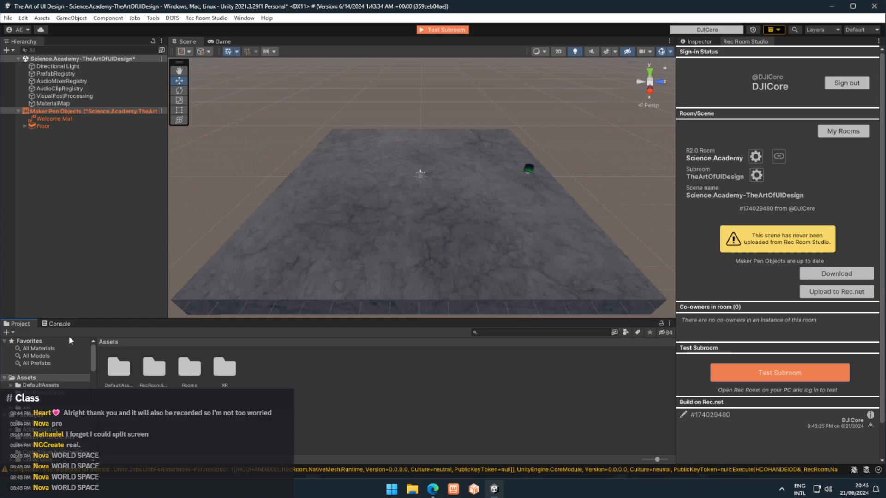
# - Look through the Console's warning messages, clear them all and return to the project's assets
pyautogui.click(52, 326)
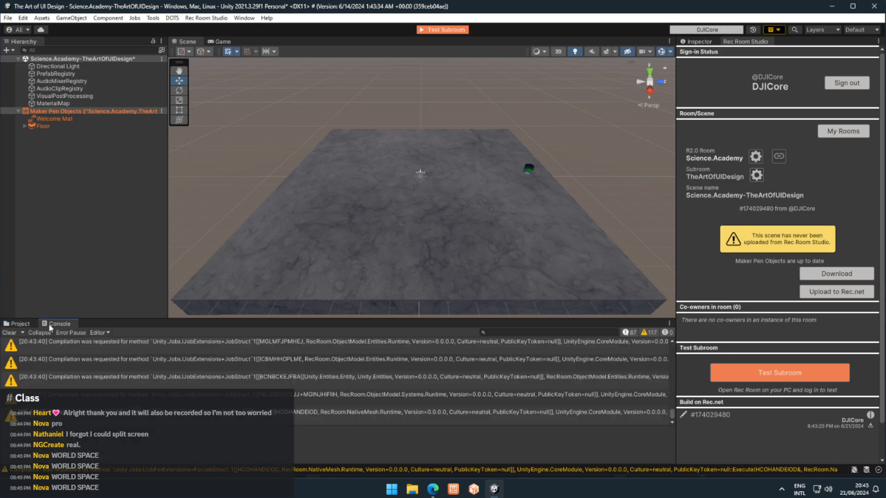
pyautogui.click(23, 325)
pyautogui.click(59, 324)
pyautogui.scroll(1, 458, 394)
pyautogui.scroll(15, 456, 390)
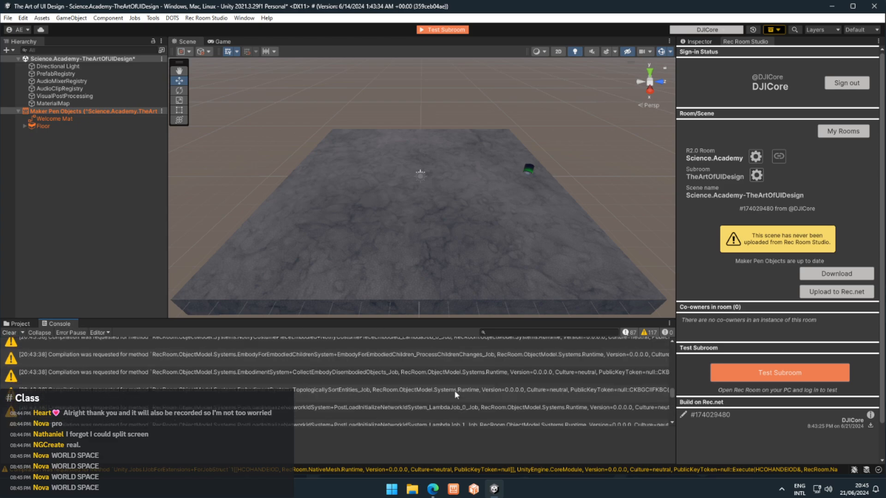
pyautogui.scroll(-10, 218, 368)
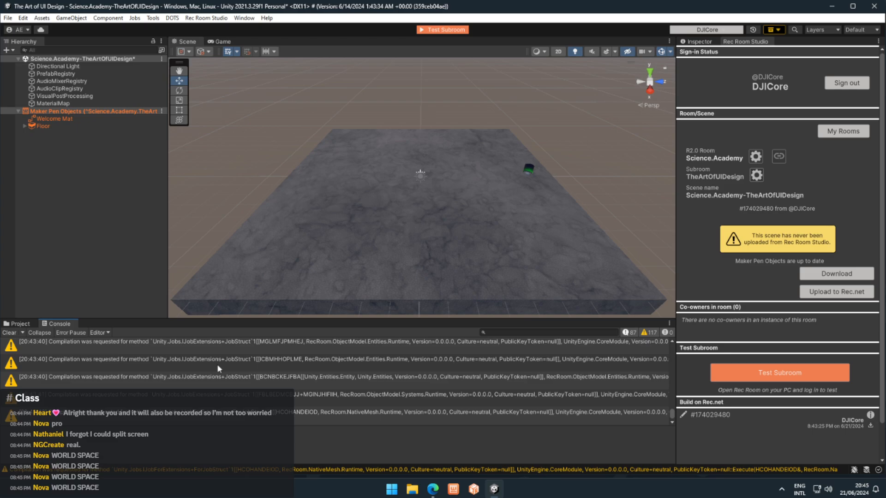
pyautogui.scroll(-5, 218, 365)
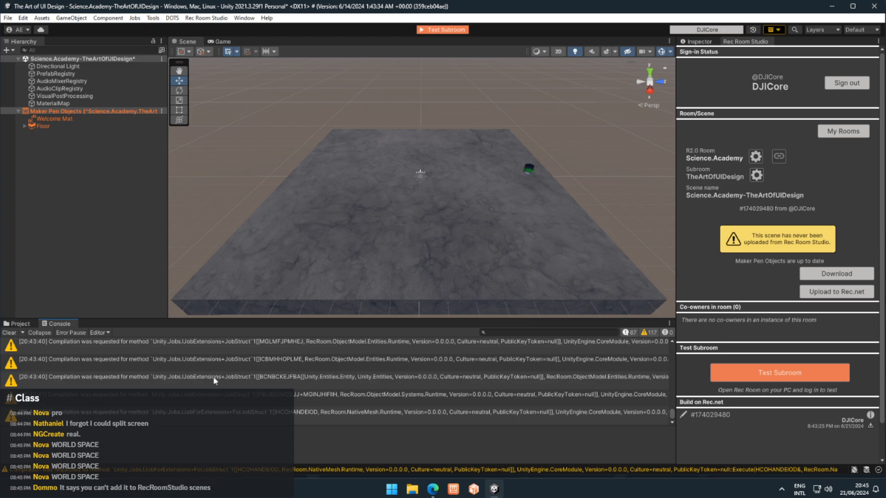
pyautogui.click(9, 333)
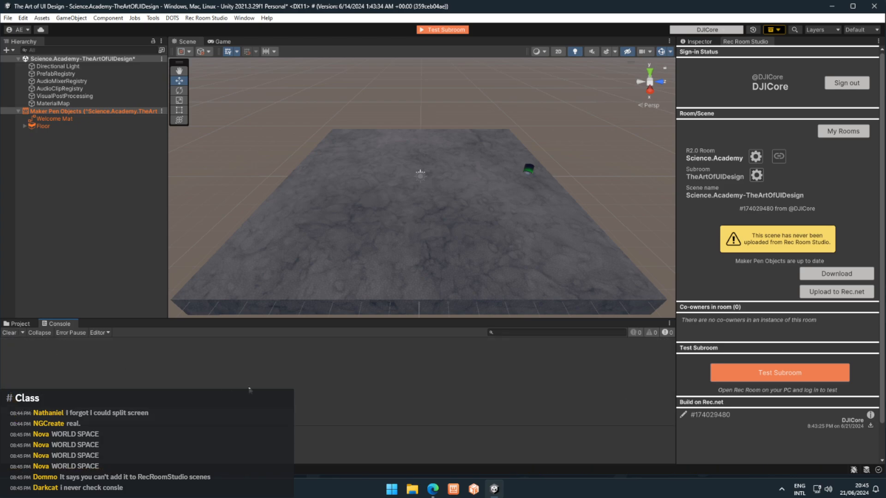
pyautogui.moveTo(288, 301); pyautogui.dragTo(286, 301, button='right')
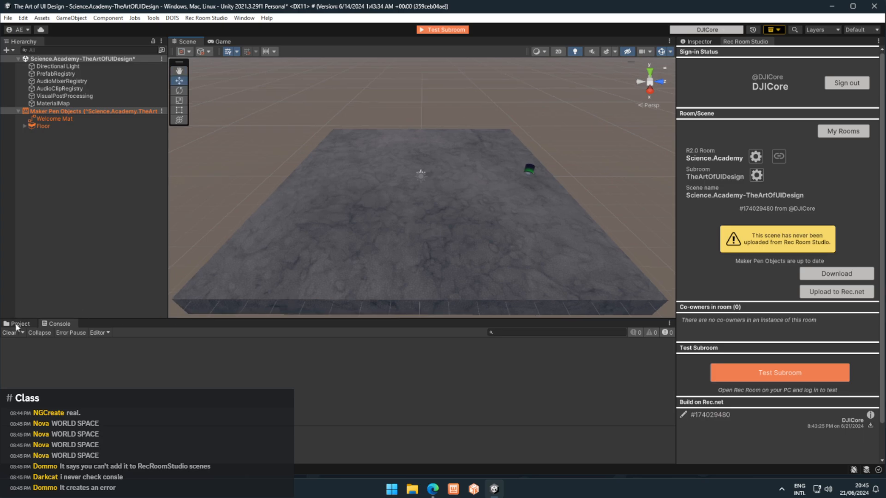
pyautogui.click(8, 334)
pyautogui.click(19, 324)
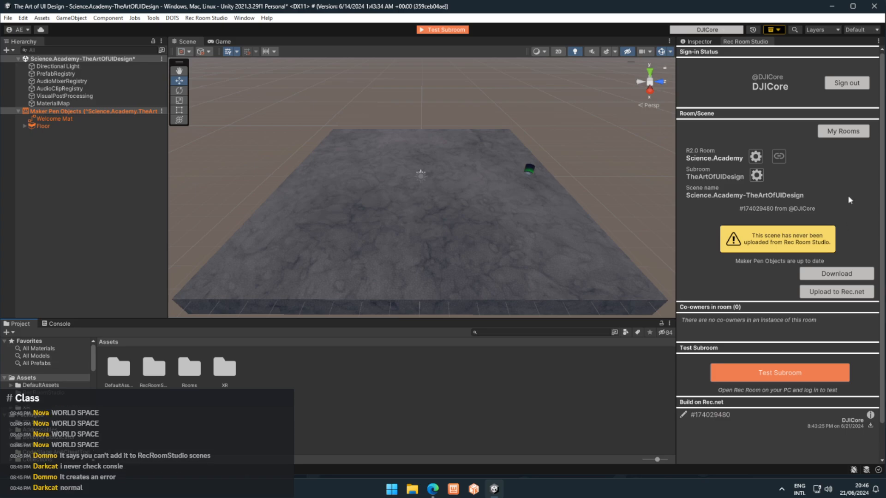
# - Open the room settings of the Science.Academy room
pyautogui.scroll(-1, 835, 212)
pyautogui.scroll(1, 821, 228)
pyautogui.click(758, 158)
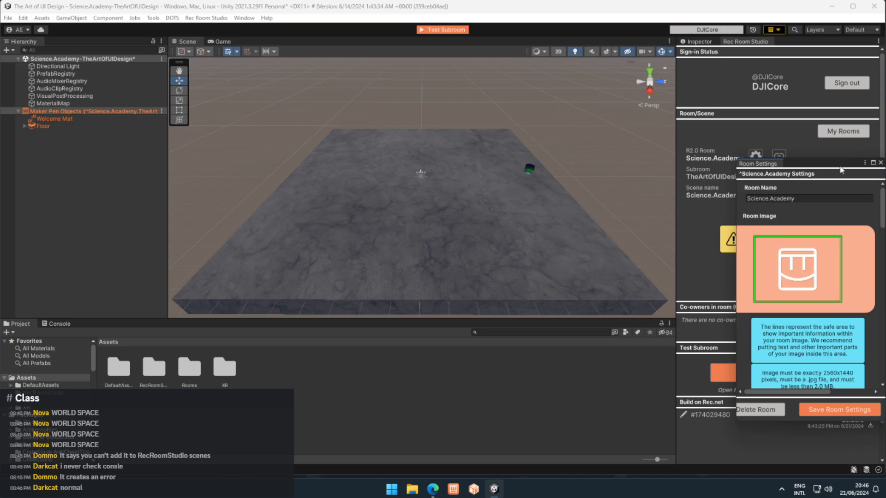
# - Look through the Science.Academy room settings down to the Room Loading Screen section, close them without saving and return to the Inspector
pyautogui.moveTo(840, 170); pyautogui.dragTo(762, 144)
pyautogui.scroll(-5, 773, 260)
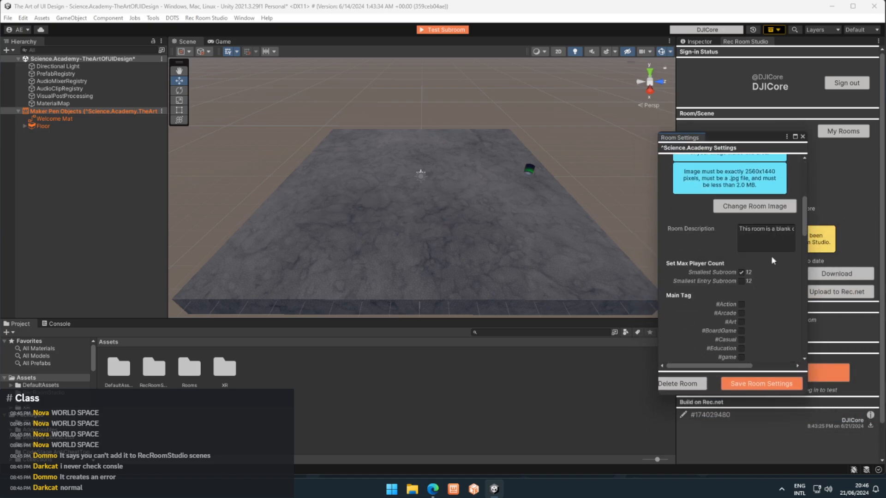
pyautogui.scroll(-10, 789, 245)
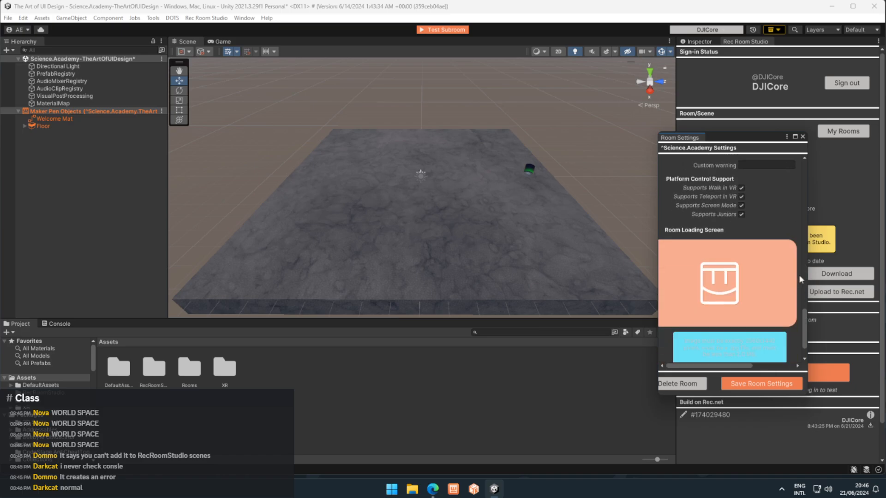
pyautogui.click(802, 136)
pyautogui.scroll(-2, 844, 209)
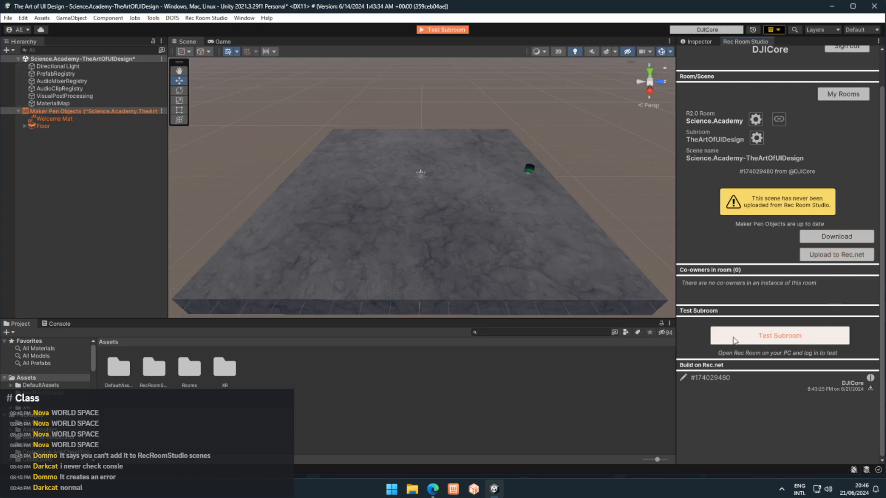
pyautogui.scroll(2, 797, 292)
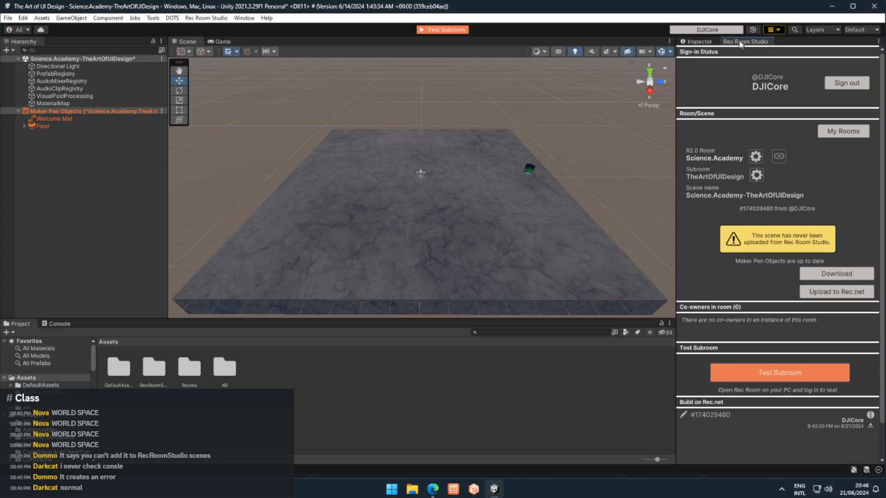
pyautogui.click(709, 43)
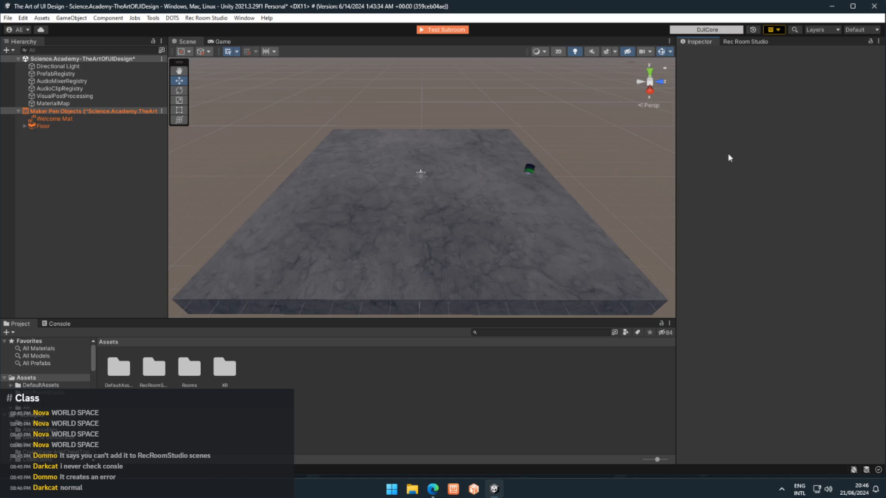
pyautogui.moveTo(598, 177); pyautogui.dragTo(598, 175, button='right')
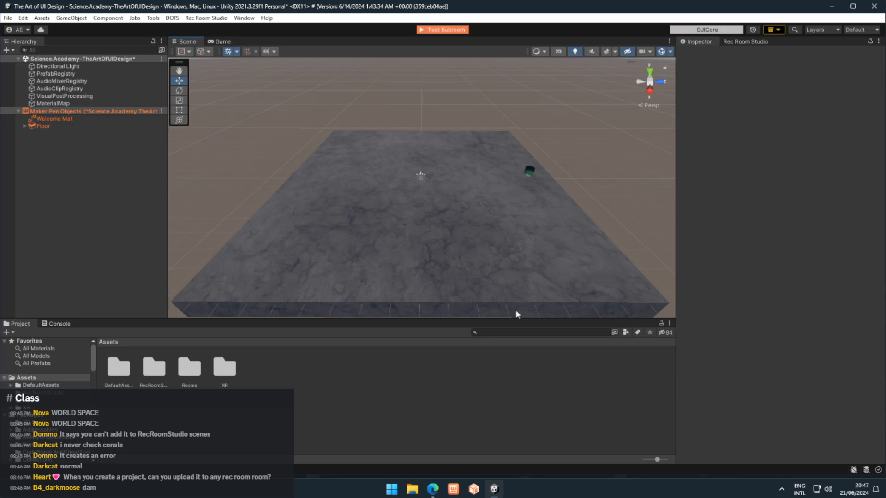
# - Look through the list of available rooms up to its beginning and close it without opening another room
pyautogui.click(745, 41)
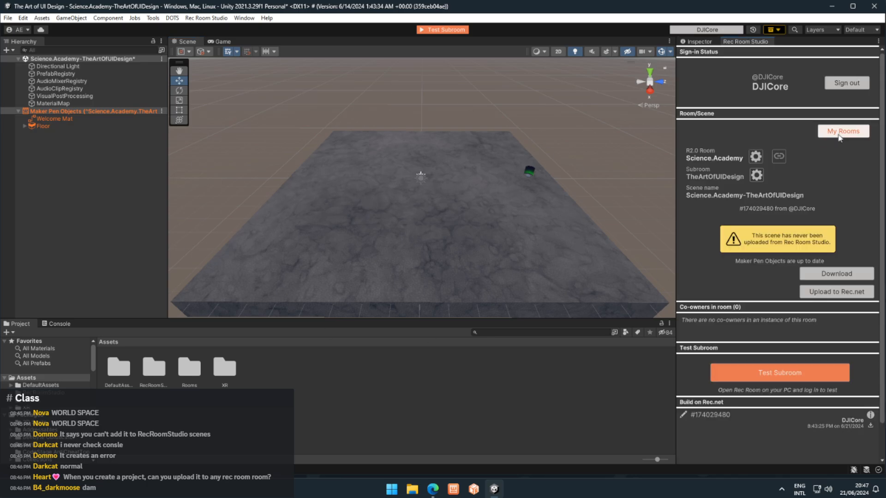
pyautogui.click(840, 133)
pyautogui.scroll(10, 787, 141)
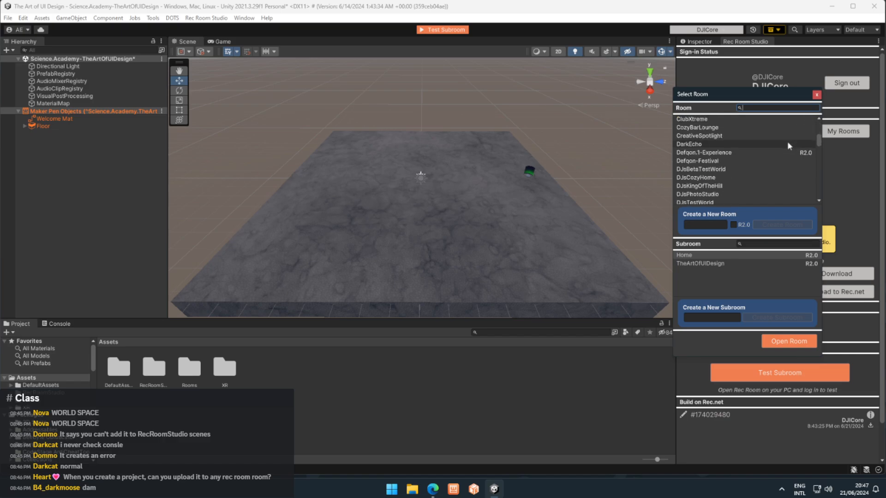
pyautogui.scroll(5, 785, 141)
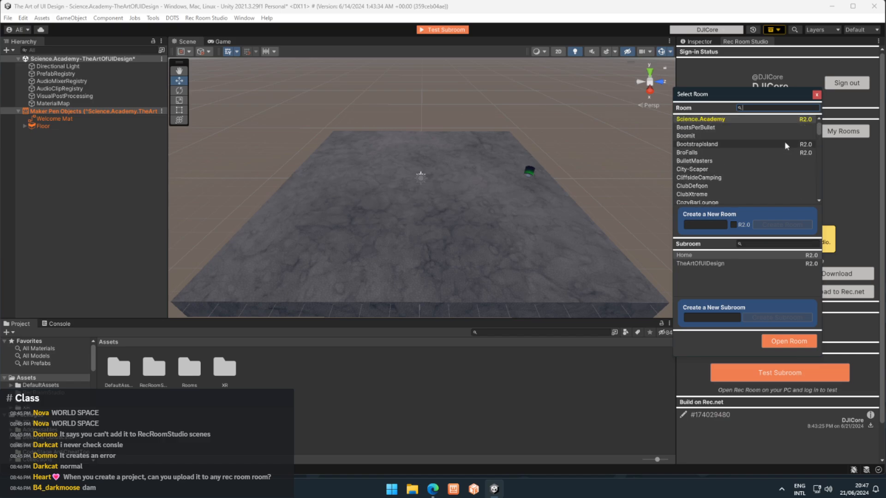
pyautogui.click(817, 95)
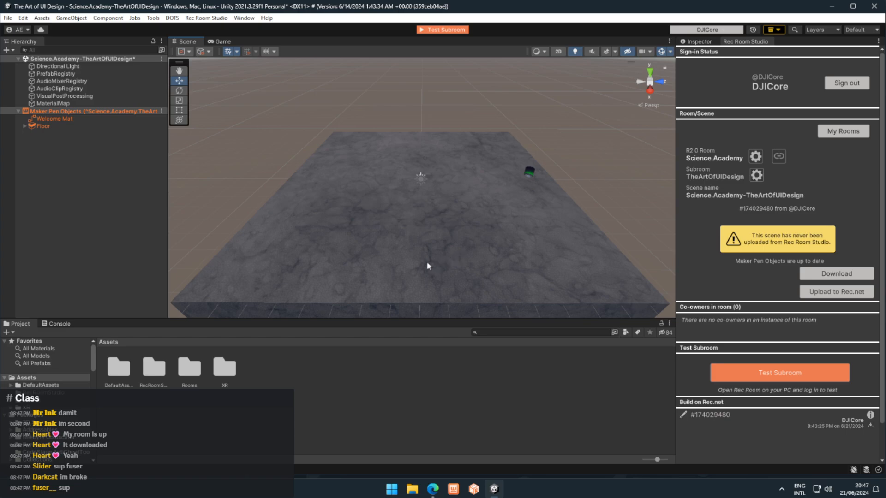
# - Inspect the Floor object's transform and Object Board properties, then clear the selection
pyautogui.click(713, 41)
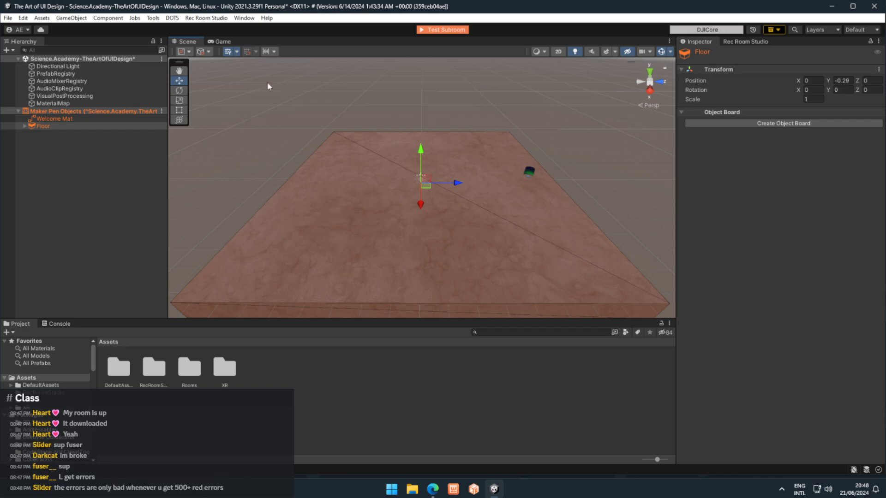
pyautogui.moveTo(359, 258); pyautogui.dragTo(365, 254, button='right')
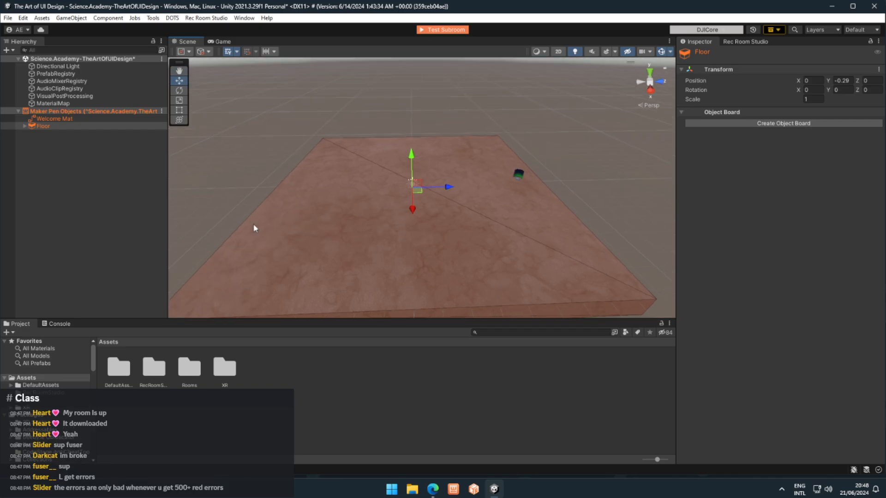
pyautogui.moveTo(556, 242); pyautogui.dragTo(530, 251, button='right')
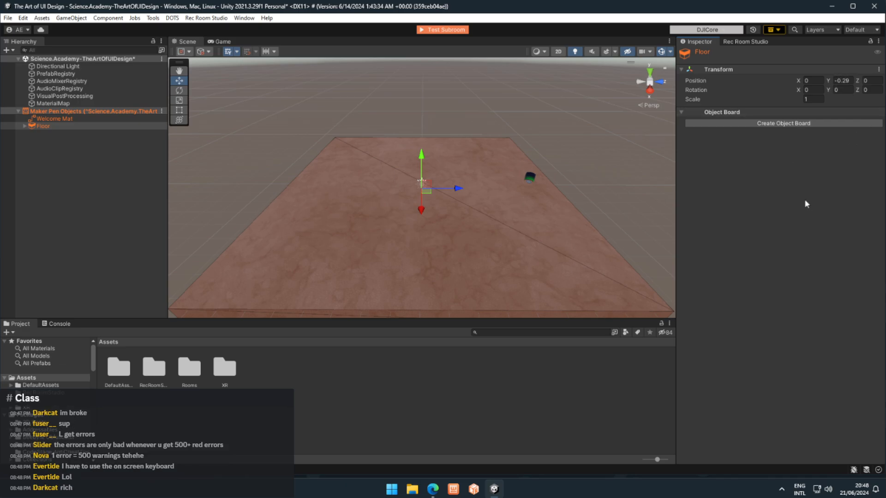
pyautogui.click(530, 153)
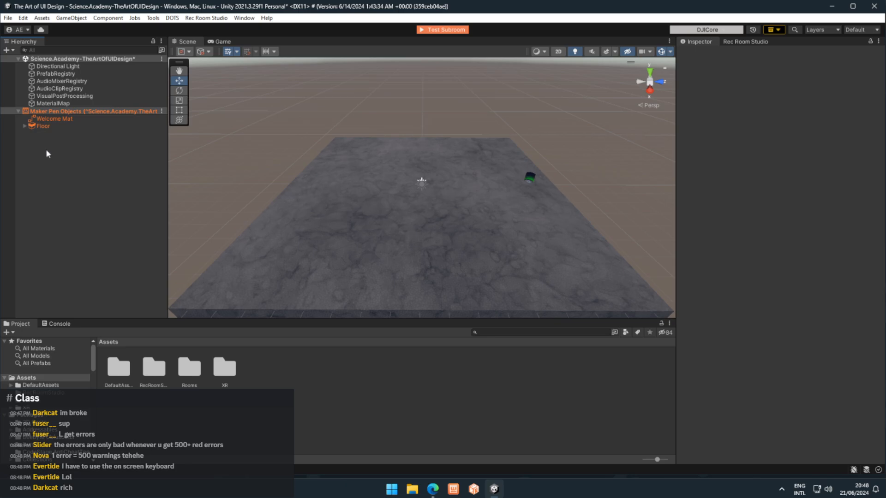
# - Inspect the Welcome Mat's transform and Object Board properties under Maker Pen Objects
pyautogui.click(58, 119)
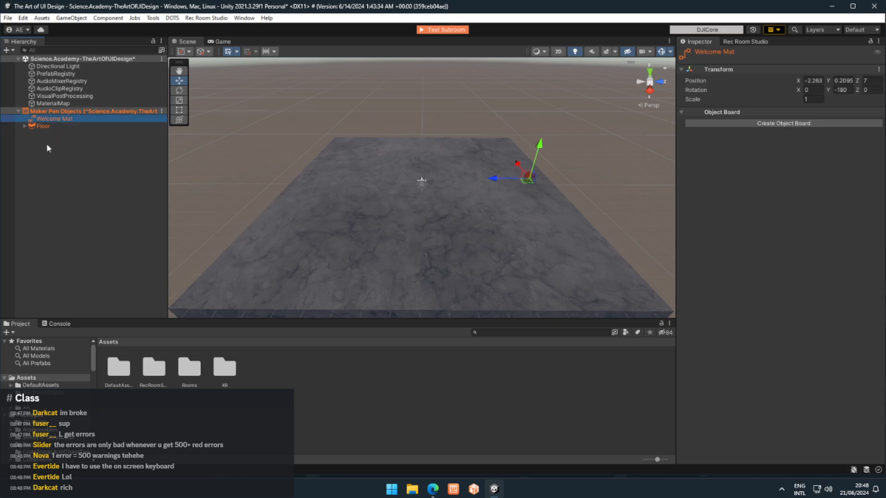
pyautogui.click(51, 135)
pyautogui.click(55, 125)
pyautogui.click(61, 121)
pyautogui.click(55, 142)
pyautogui.click(56, 120)
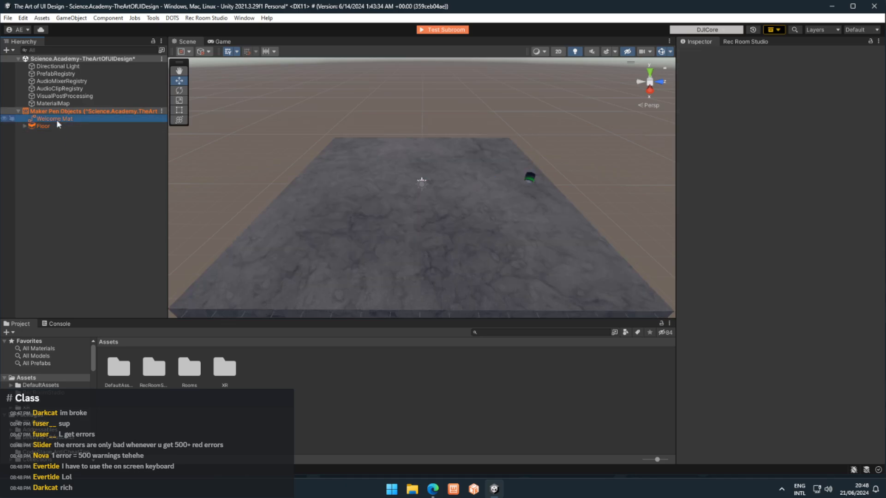
# - Compare the Maker Pen Objects scene with the Science.Academy-TheArtOfUIDesign scene by selecting each in the hierarchy, then clear the selection
pyautogui.click(31, 111)
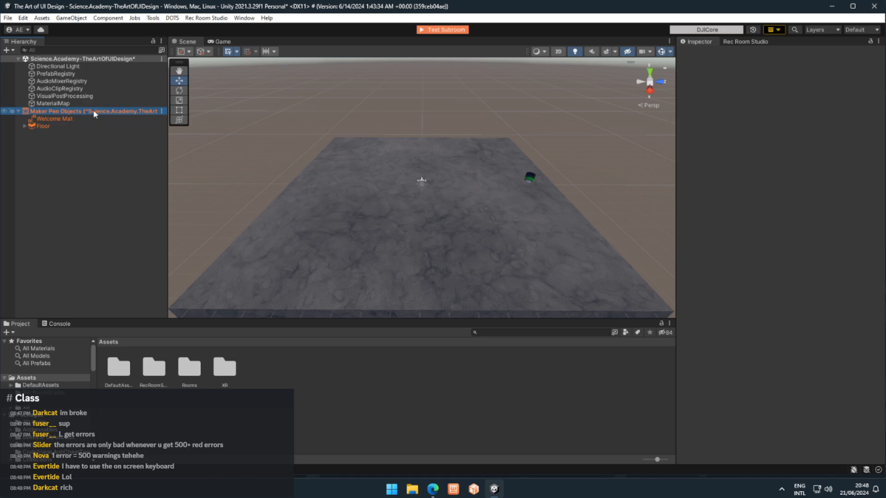
pyautogui.click(69, 59)
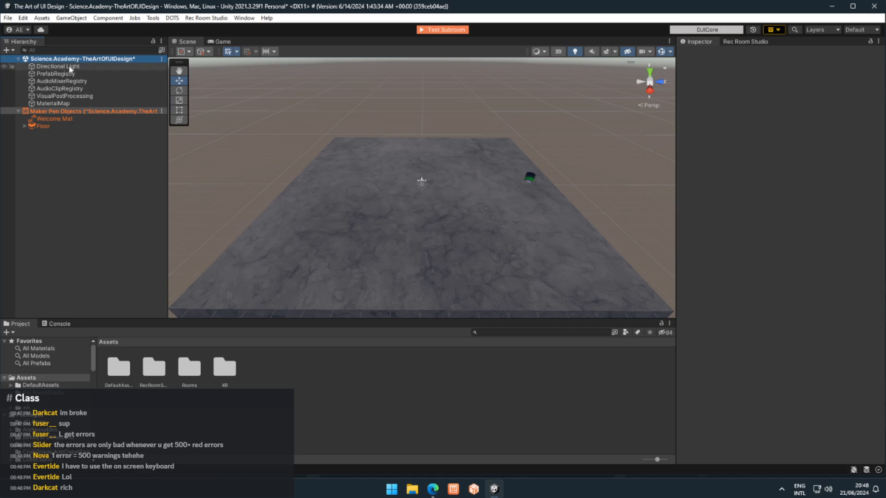
pyautogui.click(75, 111)
pyautogui.click(121, 187)
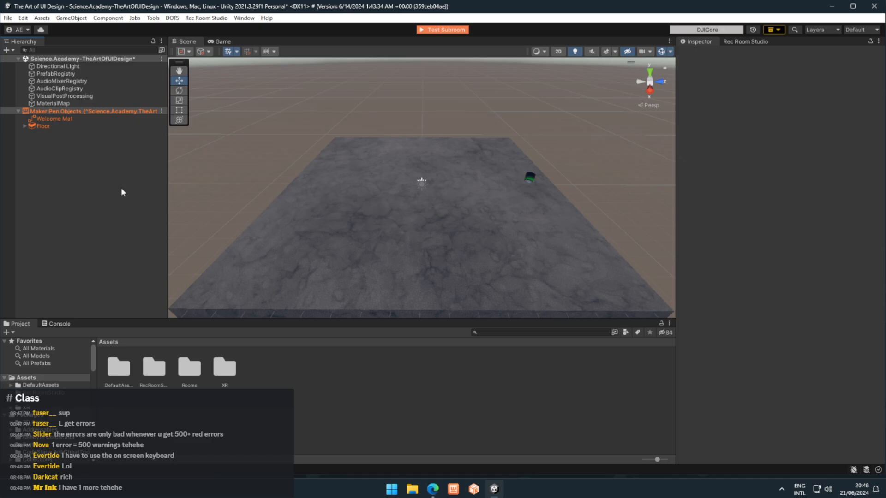
pyautogui.click(49, 60)
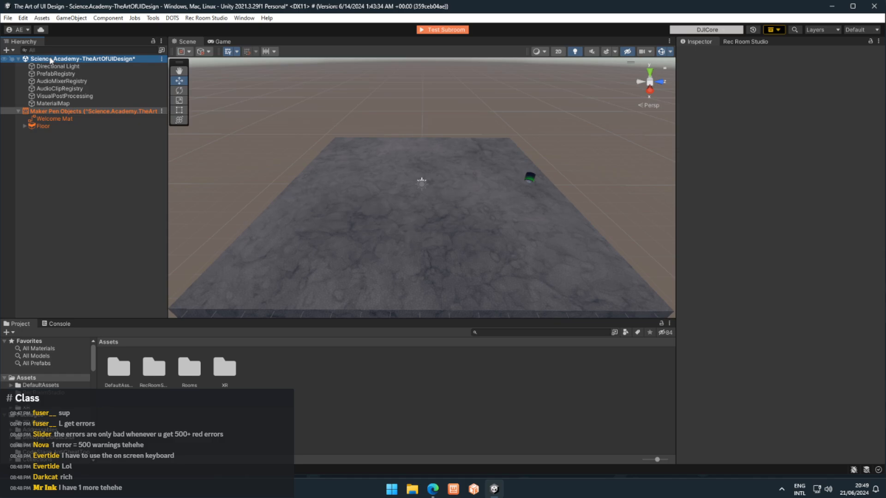
pyautogui.click(30, 146)
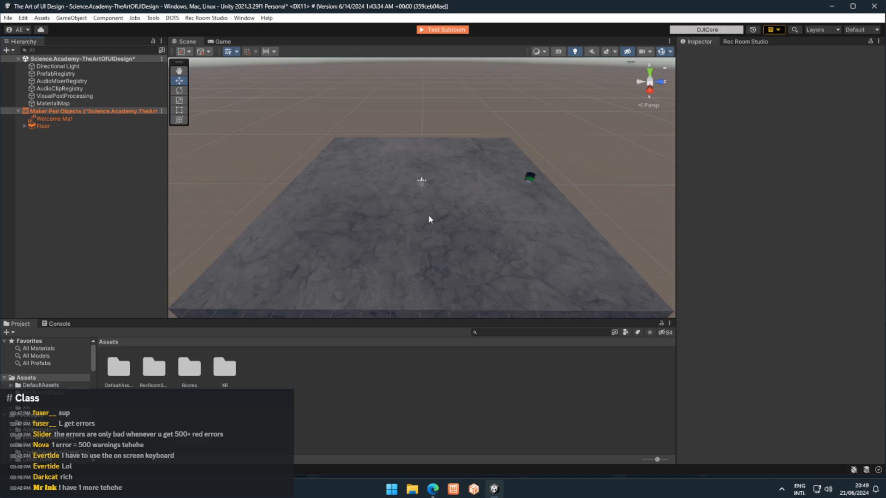
# - Add a UI Canvas to the Science.Academy-TheArtOfUIDesign scene and keep its default name
pyautogui.moveTo(429, 220); pyautogui.dragTo(459, 232, button='right')
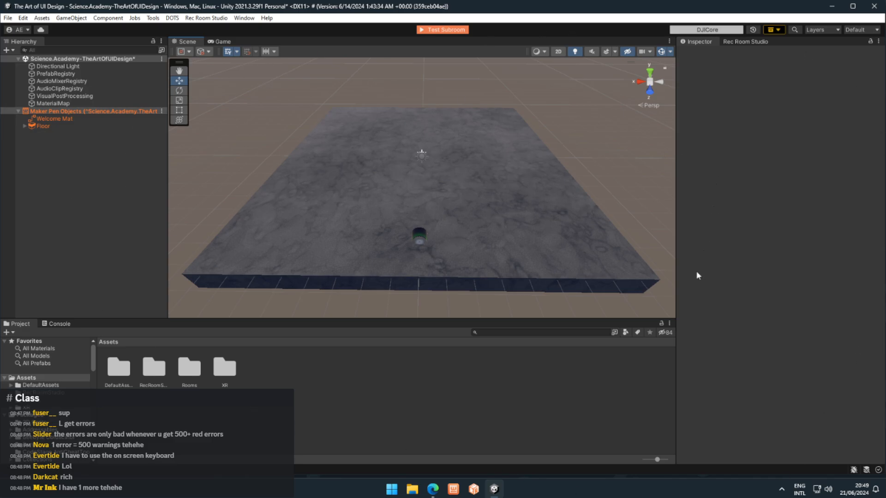
pyautogui.moveTo(350, 251); pyautogui.dragTo(326, 262, button='right')
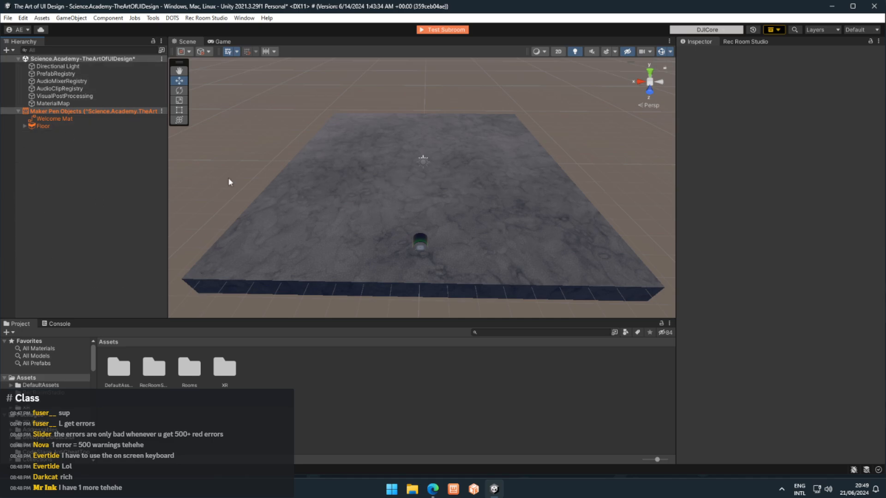
pyautogui.moveTo(336, 253); pyautogui.dragTo(340, 239, button='right')
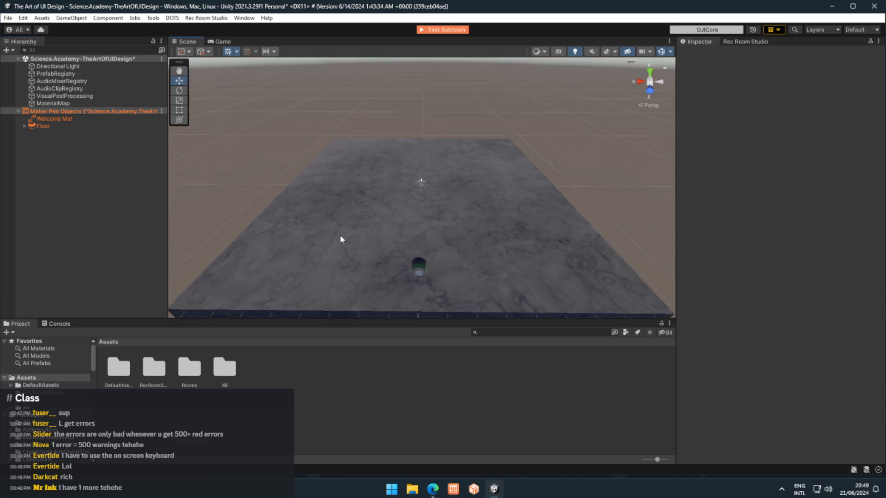
pyautogui.rightClick(54, 61)
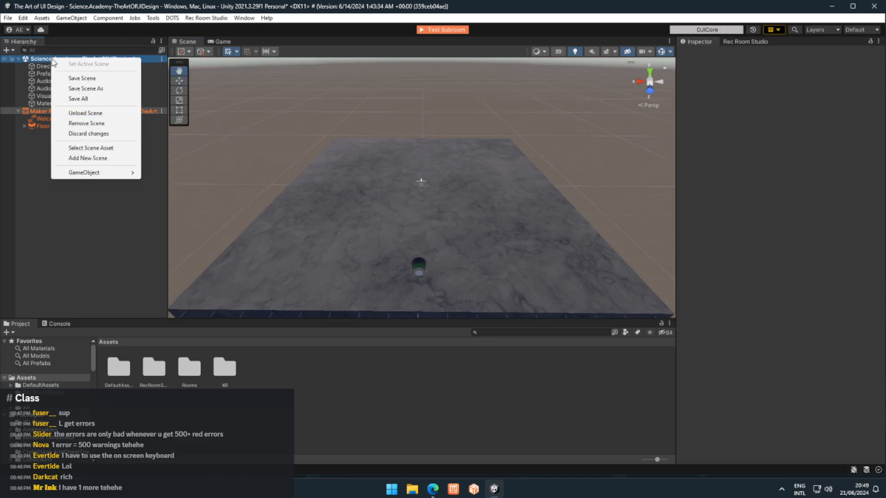
pyautogui.click(10, 51)
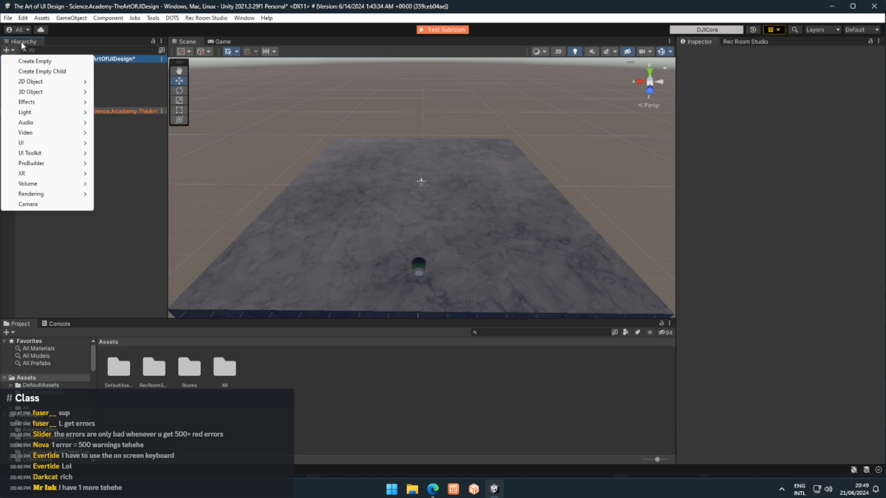
pyautogui.moveTo(48, 144)
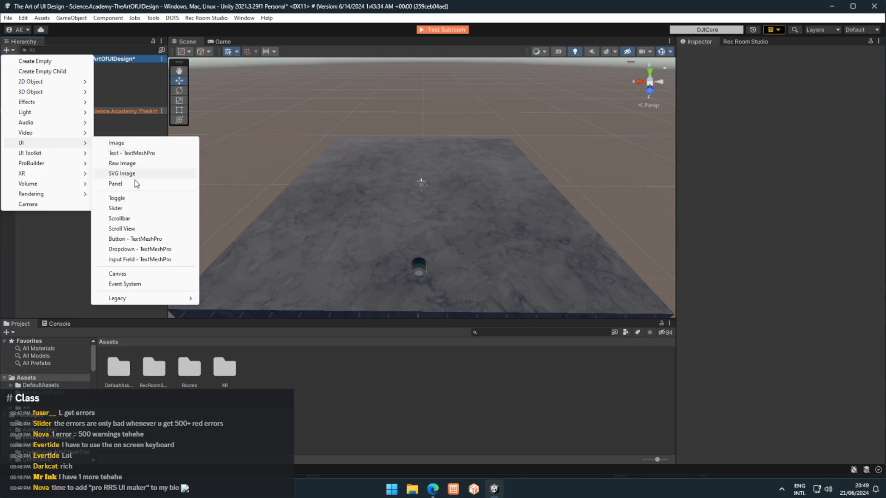
pyautogui.click(132, 276)
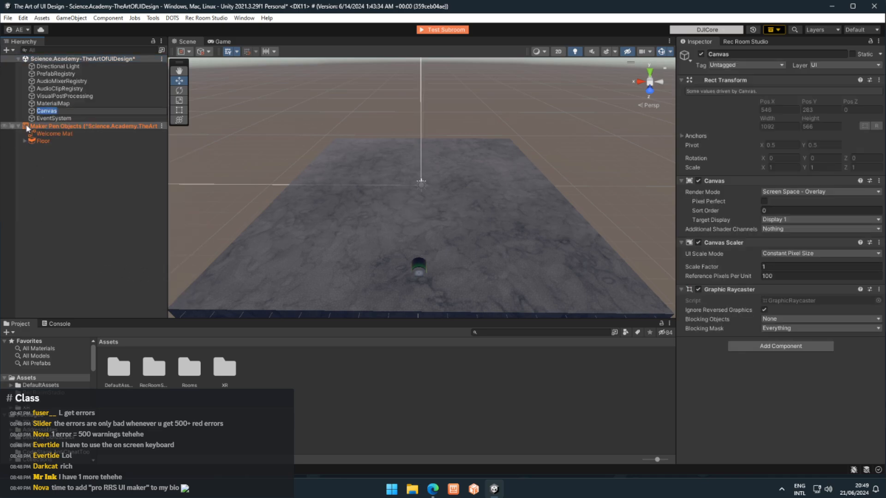
pyautogui.press('Return')
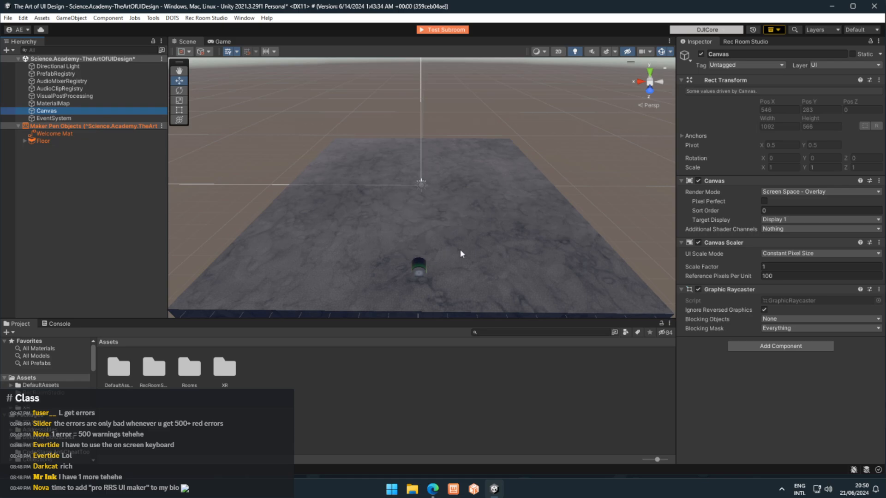
# - Set the Canvas component's render mode to World Space
pyautogui.moveTo(460, 249); pyautogui.dragTo(406, 277, button='right')
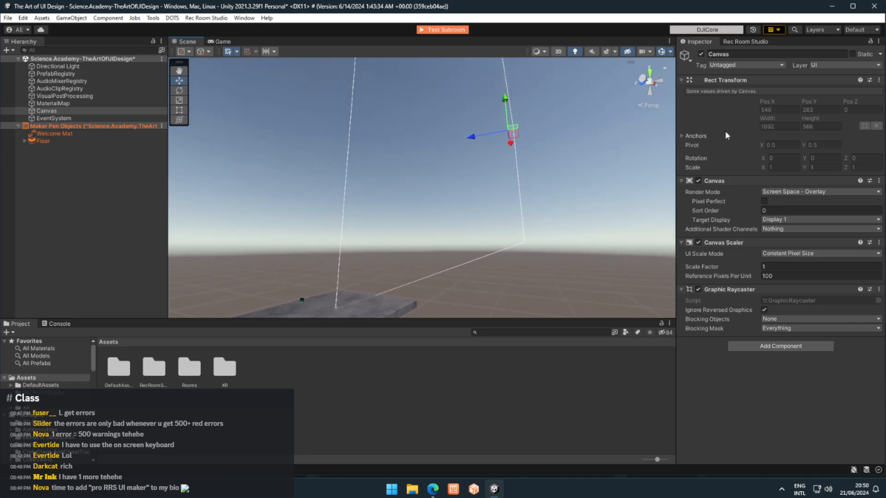
pyautogui.moveTo(451, 216); pyautogui.dragTo(451, 247, button='right')
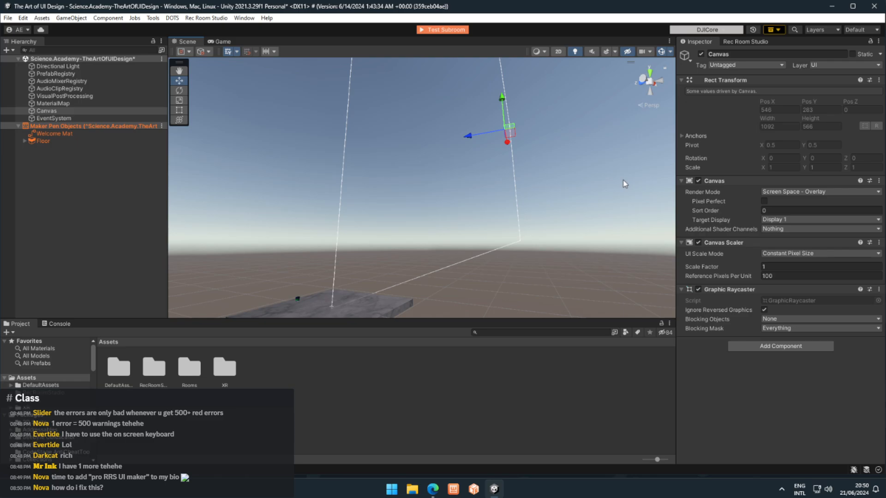
pyautogui.moveTo(526, 203)
pyautogui.mouseDown(button='right')
pyautogui.moveTo(525, 211)
pyautogui.moveTo(538, 182)
pyautogui.moveTo(541, 195)
pyautogui.mouseUp(button='right')
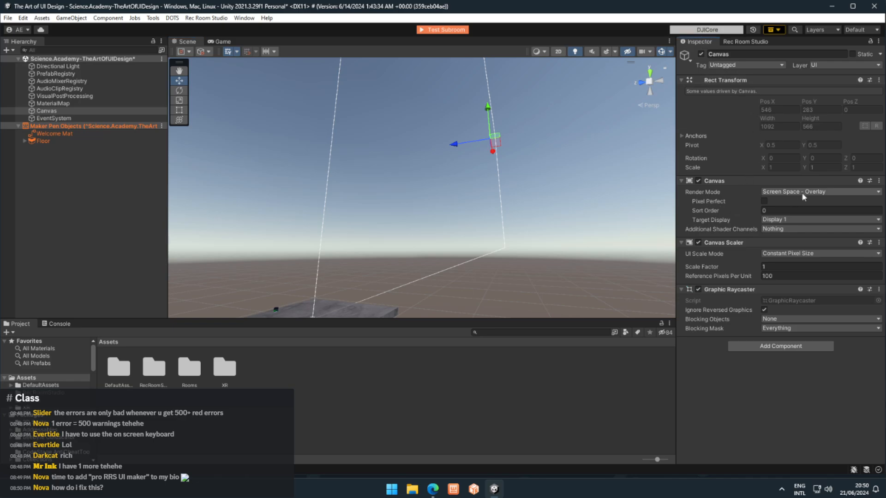
pyautogui.click(833, 196)
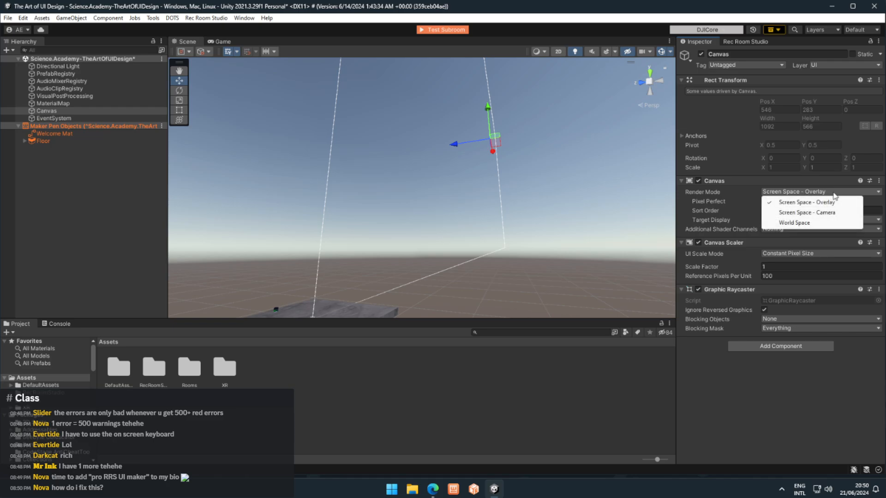
pyautogui.click(784, 393)
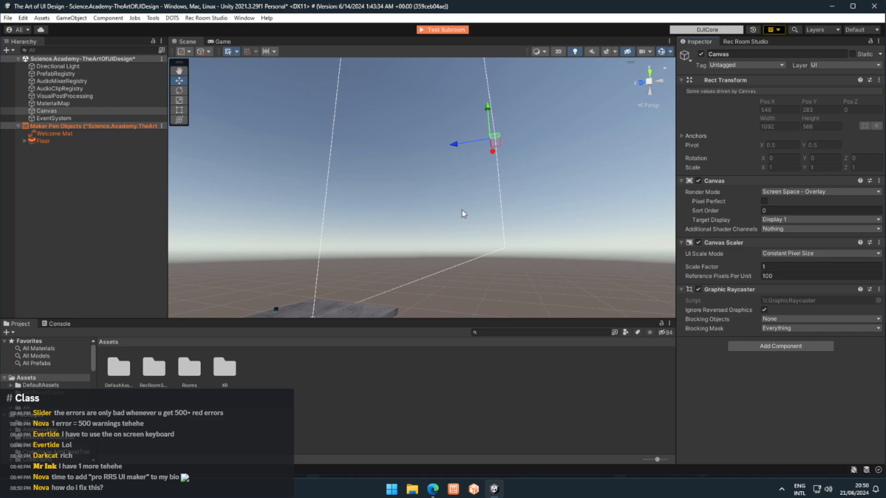
pyautogui.click(832, 192)
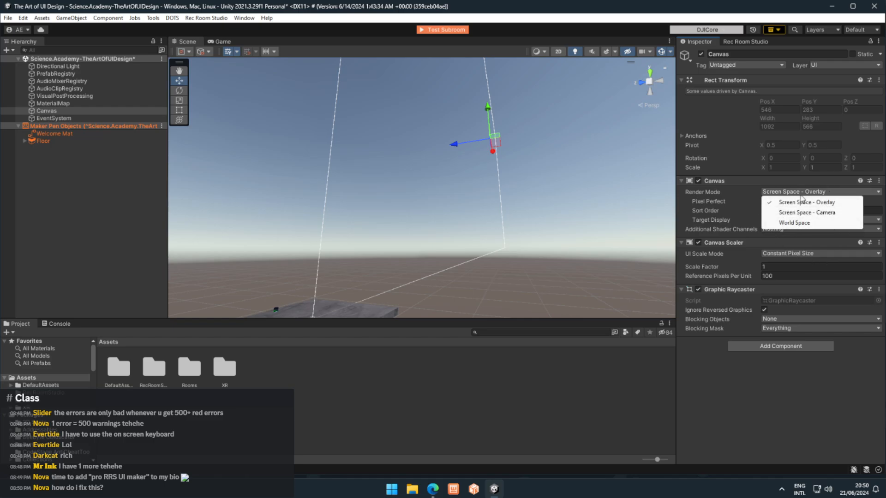
pyautogui.click(811, 223)
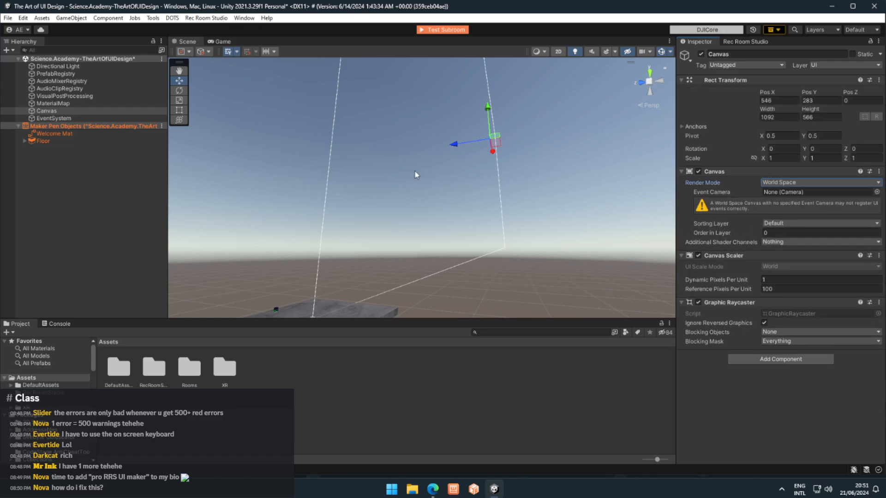
# - Clear the selection and look up the Canvas option among the UI objects that can be created, without adding one
pyautogui.scroll(-5, 416, 174)
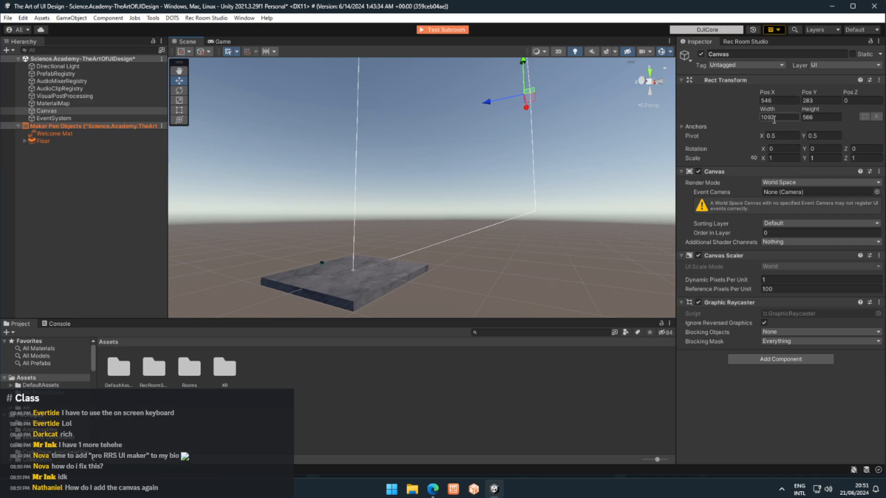
pyautogui.click(777, 100)
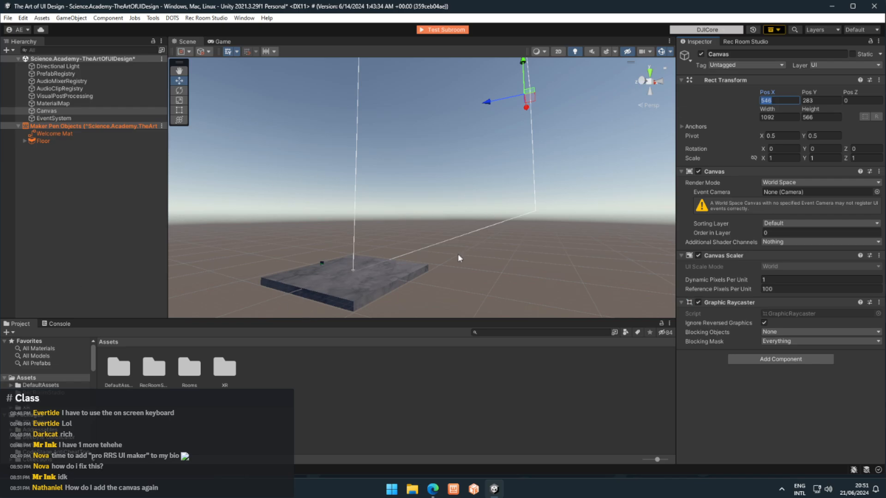
pyautogui.click(62, 205)
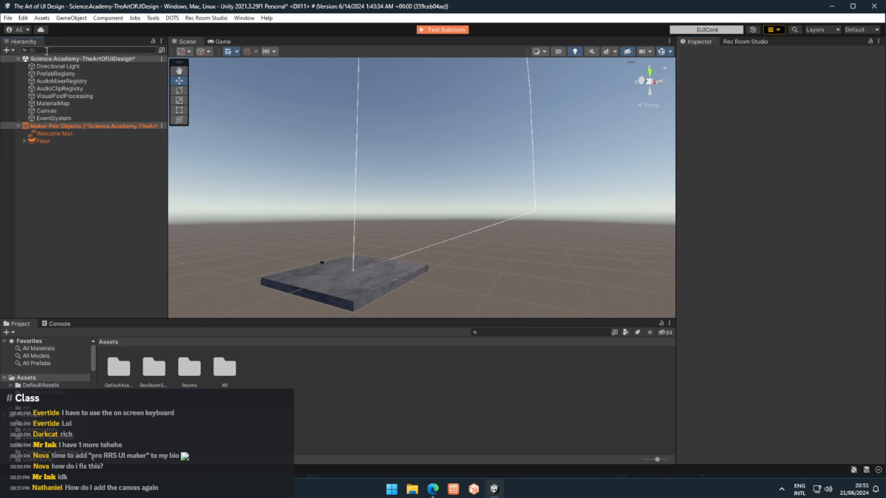
pyautogui.click(12, 51)
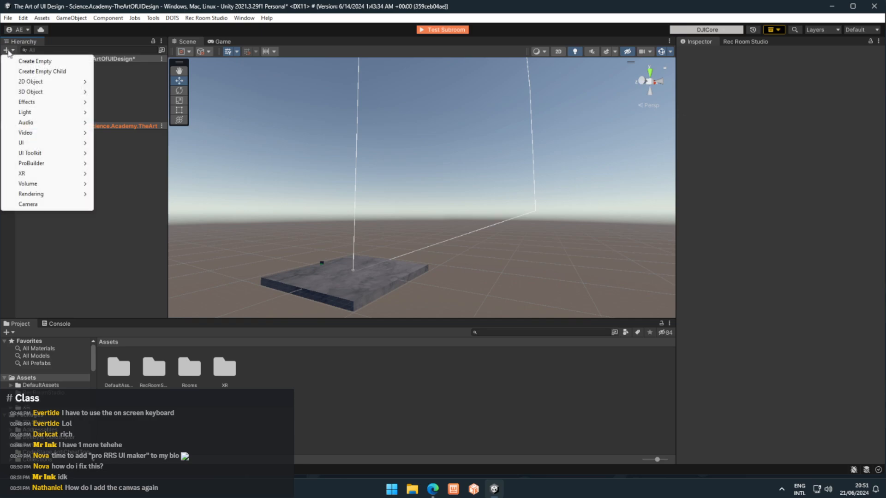
pyautogui.moveTo(36, 144)
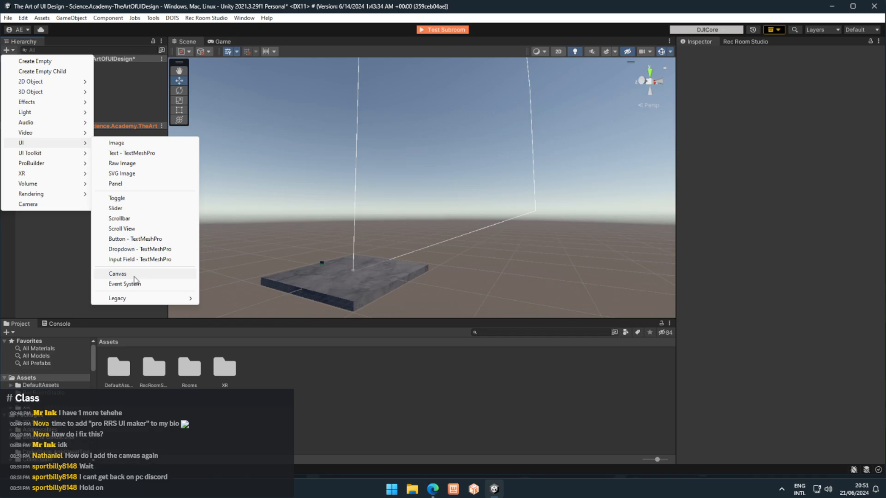
pyautogui.click(336, 193)
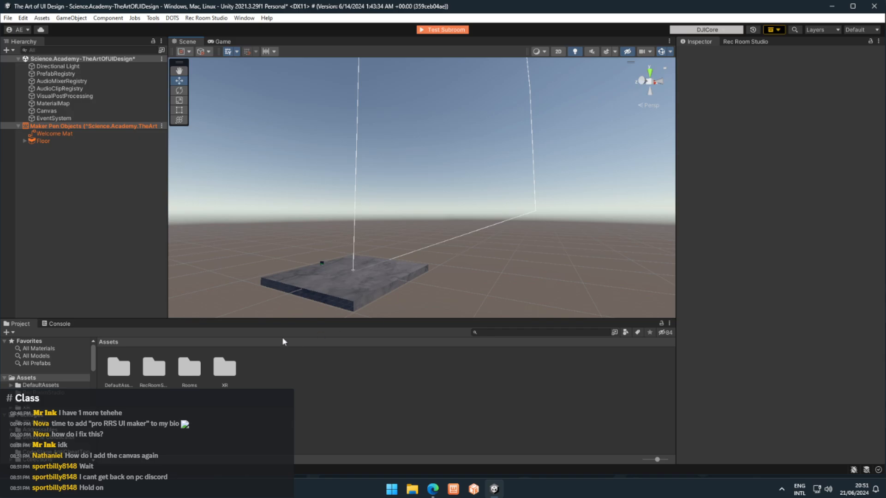
# - Switch the Canvas's render mode to Screen Space - Overlay, check its Rect Transform and anchors, and restore World Space
pyautogui.click(53, 118)
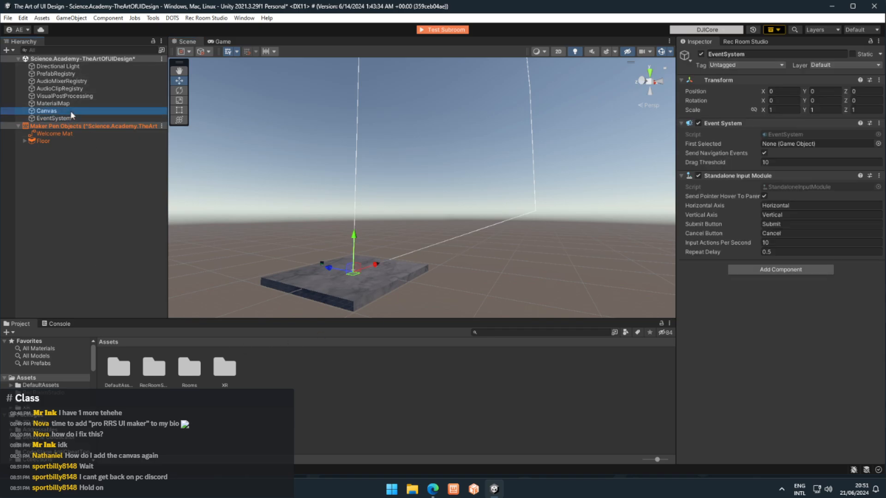
pyautogui.click(47, 111)
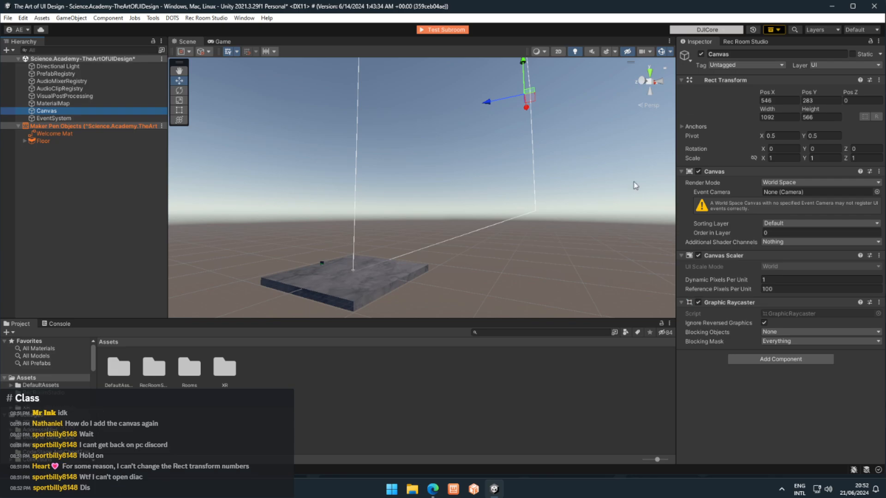
pyautogui.click(796, 183)
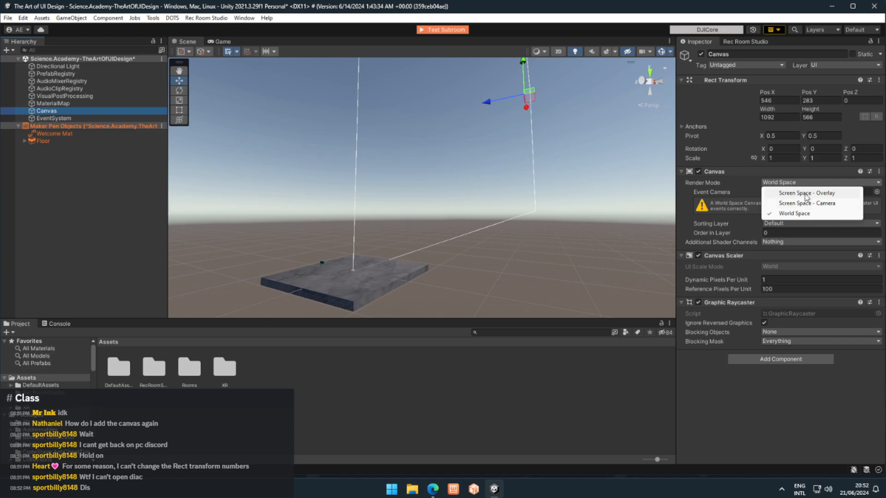
pyautogui.click(806, 194)
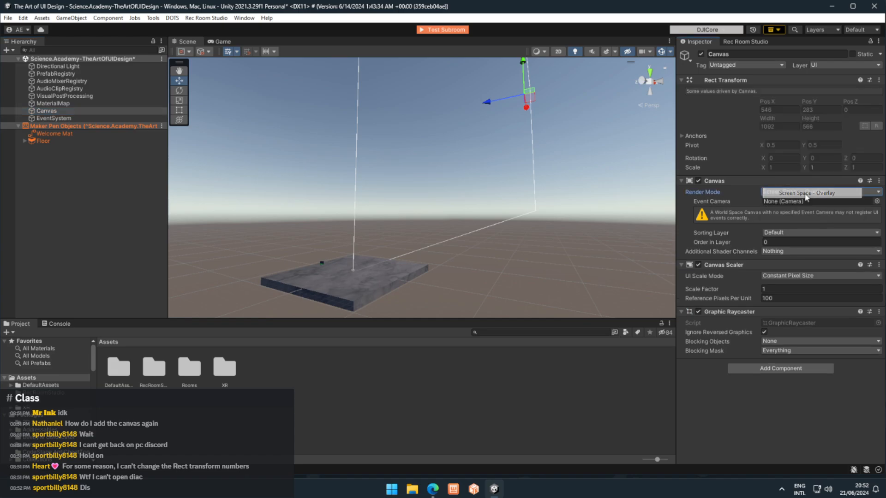
pyautogui.click(754, 134)
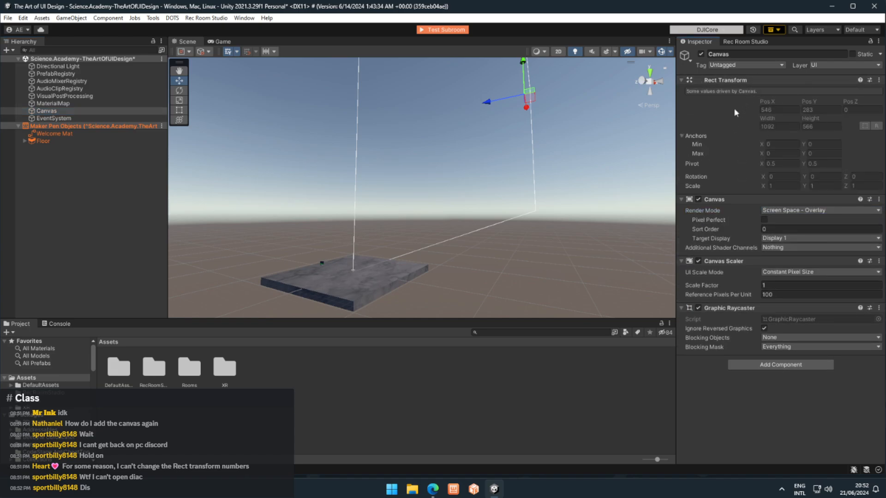
pyautogui.click(712, 137)
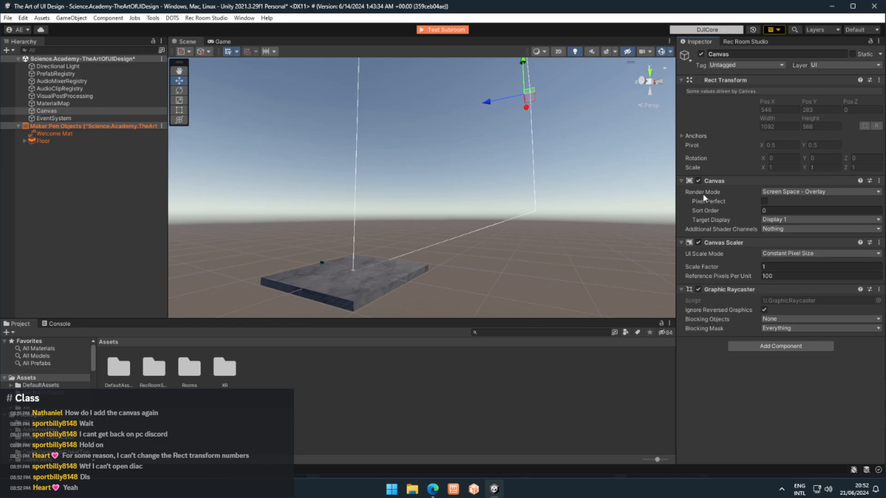
pyautogui.click(803, 193)
pyautogui.click(794, 223)
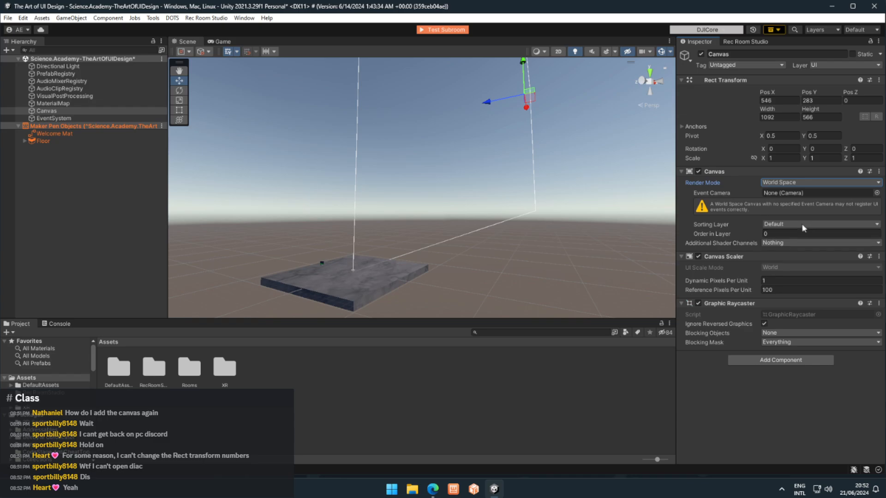
pyautogui.click(799, 185)
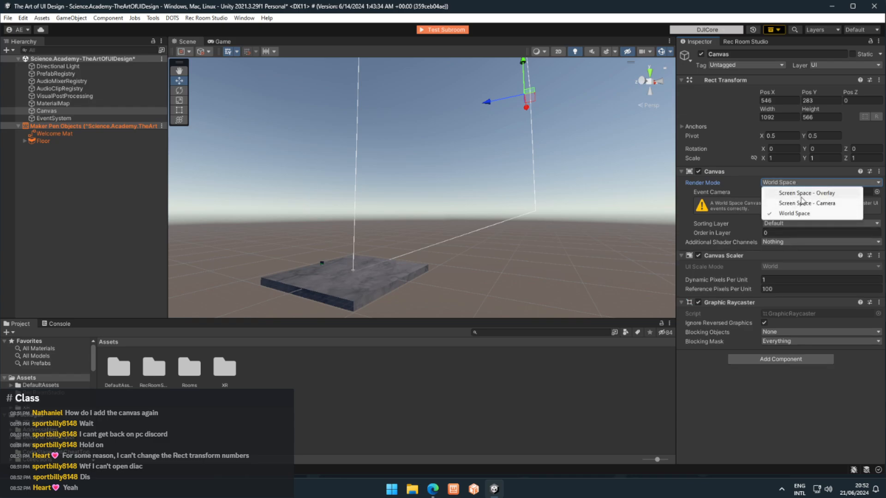
pyautogui.click(525, 234)
# - Set the Canvas's Pos X and Pos Y to 0 in its Rect Transform
pyautogui.moveTo(526, 234); pyautogui.dragTo(547, 242, button='right')
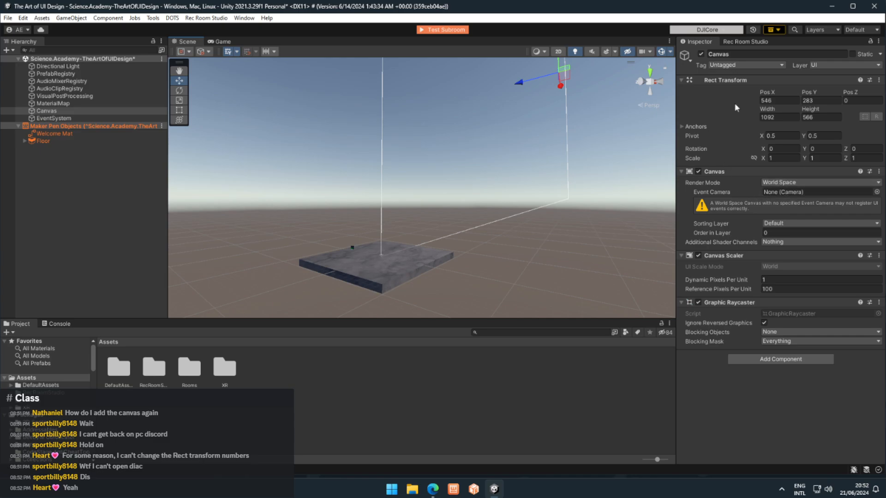
pyautogui.click(783, 102)
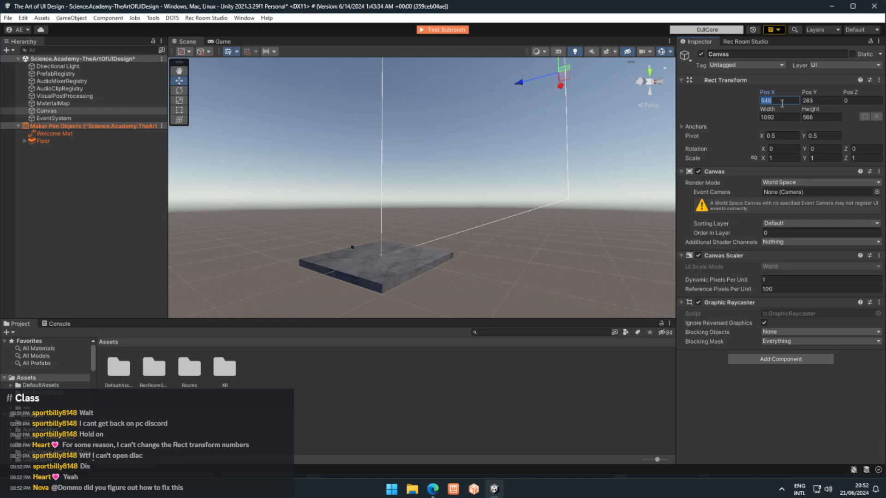
pyautogui.write('0')
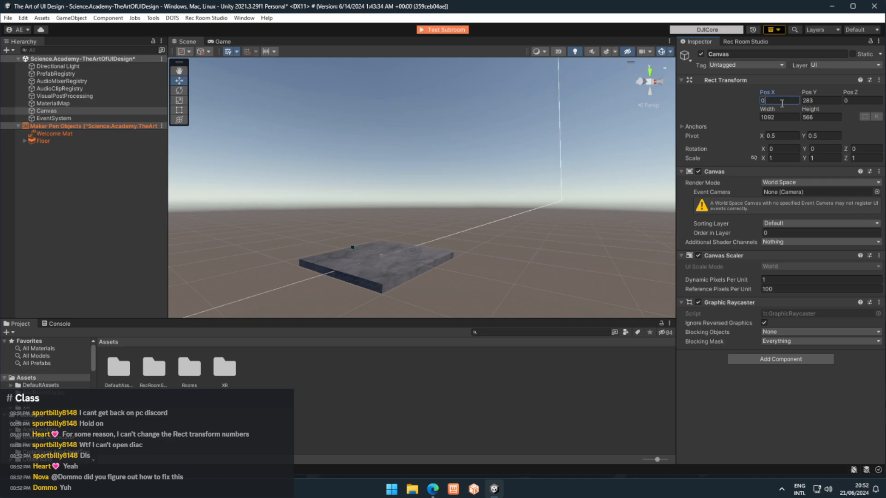
pyautogui.press('Tab')
pyautogui.write('0')
pyautogui.press('Tab')
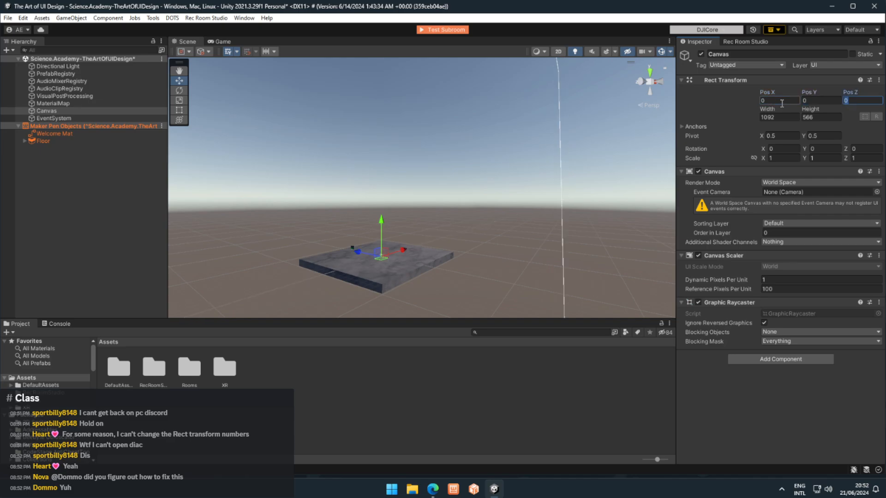
# - Set the Canvas's width to 1920 and its height to 1080
pyautogui.press('Tab')
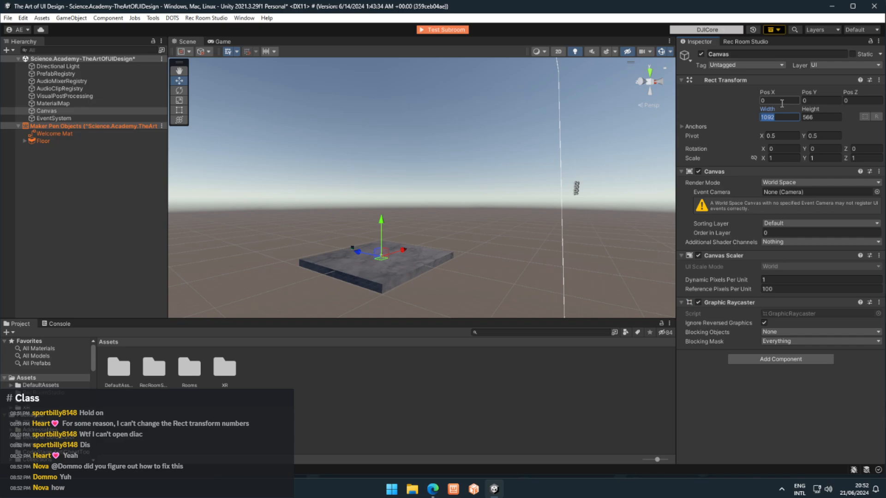
pyautogui.write('1920')
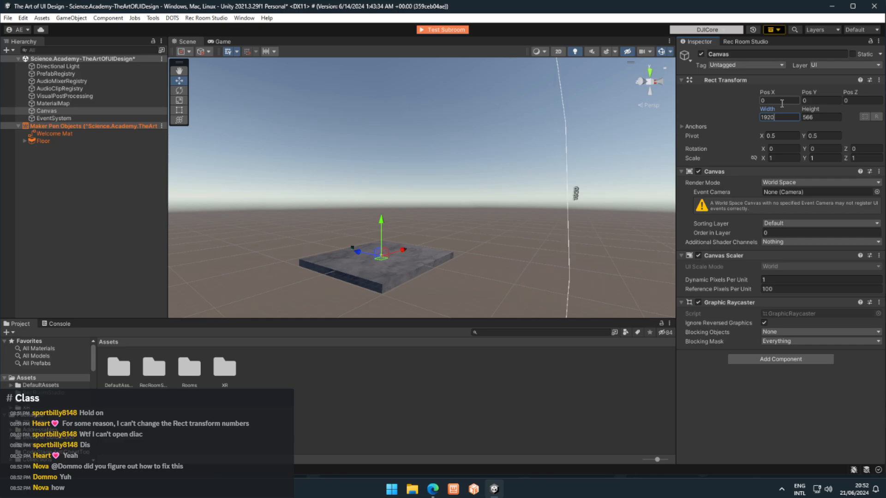
pyautogui.press('Tab')
pyautogui.write('1080')
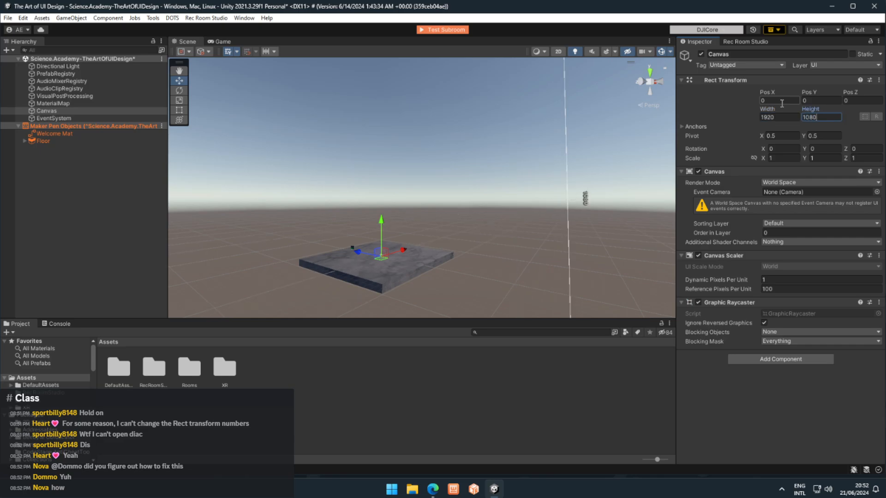
# - Examine the Canvas's outline and scale relative to the floor from several viewpoints in the scene
pyautogui.keyDown('alt'); pyautogui.moveTo(616, 178); pyautogui.dragTo(505, 204); pyautogui.keyUp('alt')
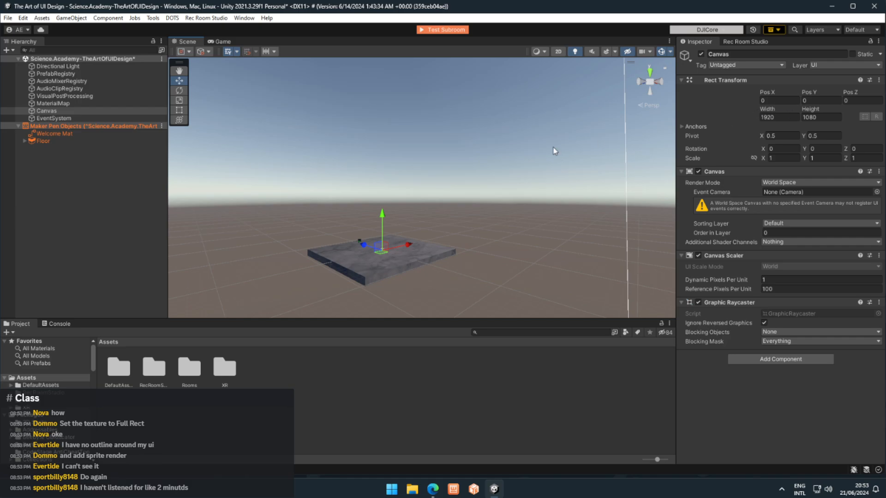
pyautogui.moveTo(535, 192); pyautogui.dragTo(566, 133, button='right')
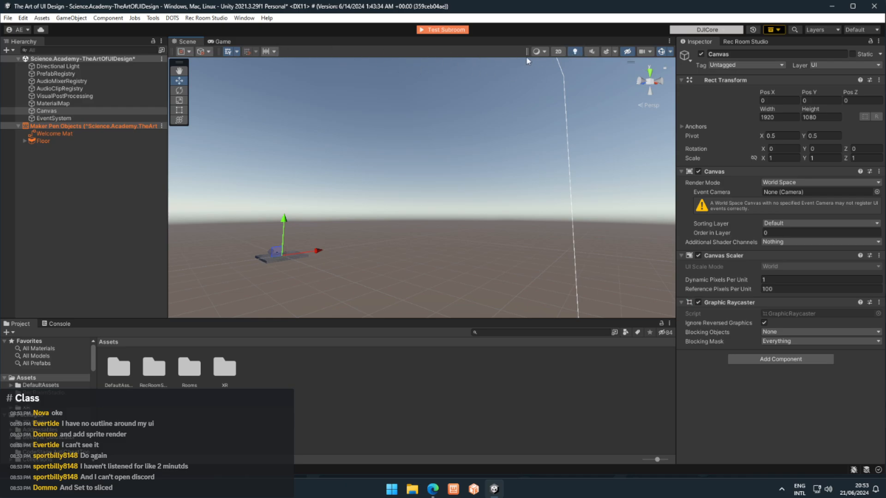
pyautogui.click(662, 52)
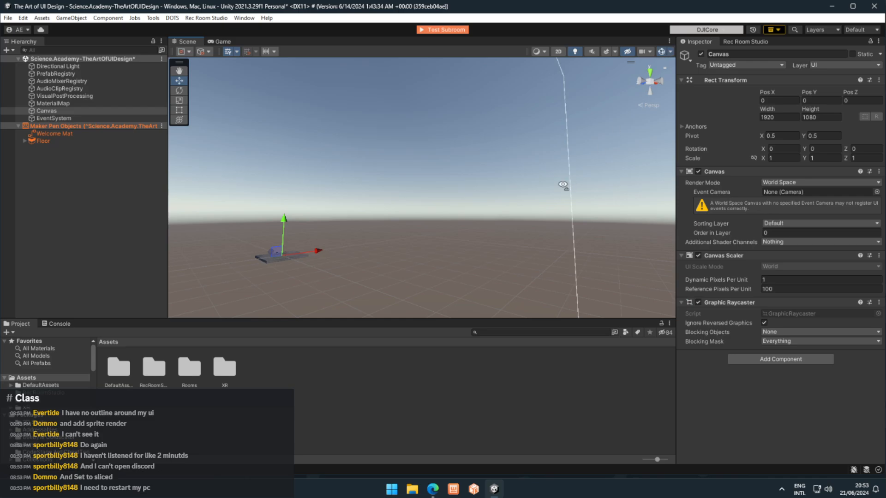
pyautogui.moveTo(562, 185); pyautogui.dragTo(584, 154, button='right')
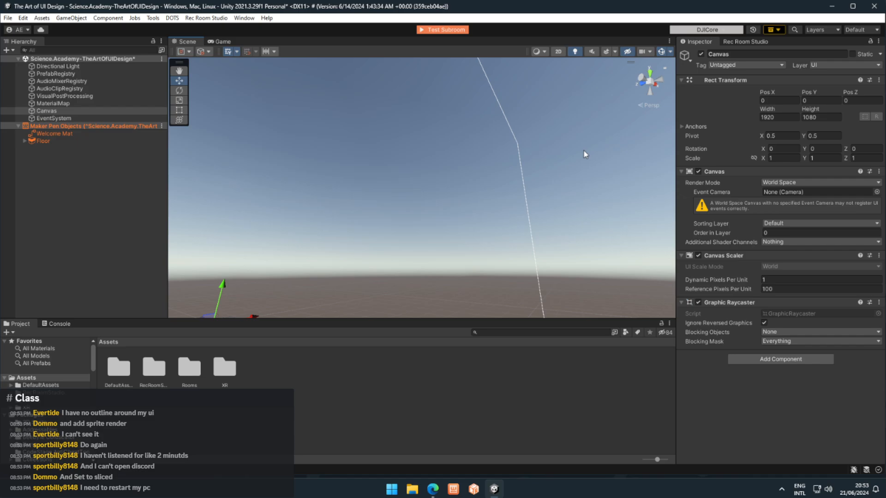
pyautogui.moveTo(584, 150); pyautogui.dragTo(597, 184, button='right')
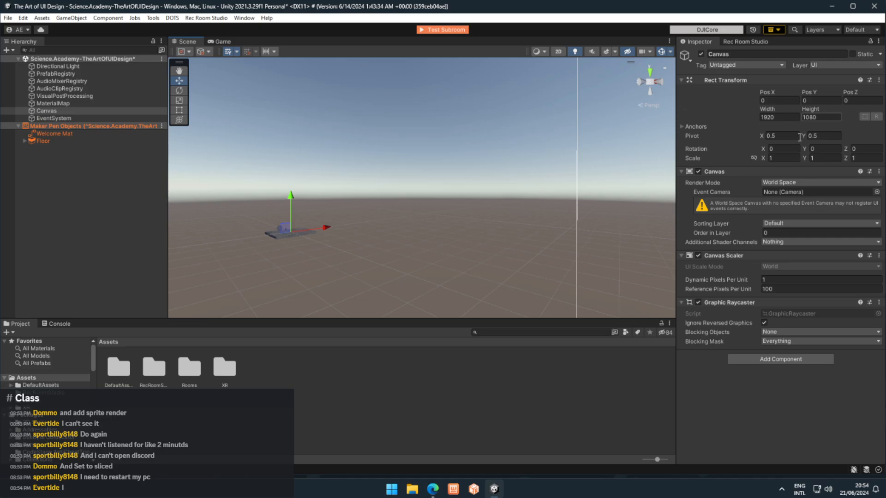
pyautogui.moveTo(488, 208); pyautogui.dragTo(424, 206, button='right')
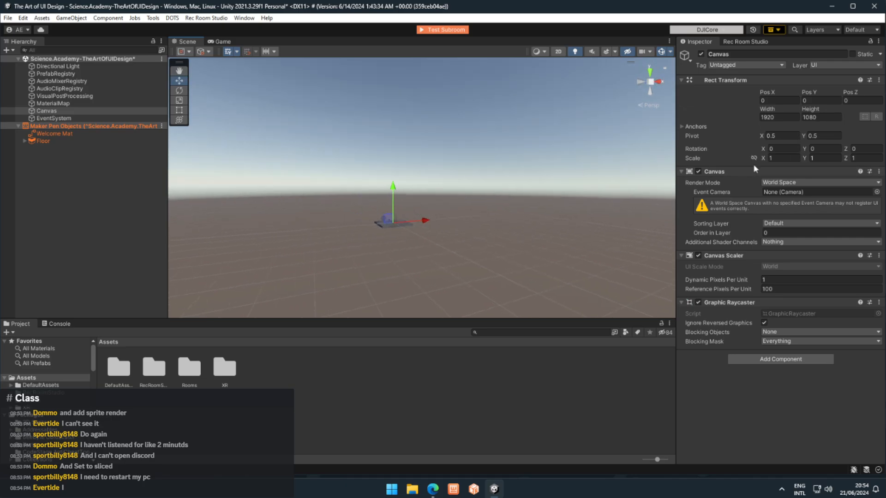
pyautogui.scroll(5, 467, 226)
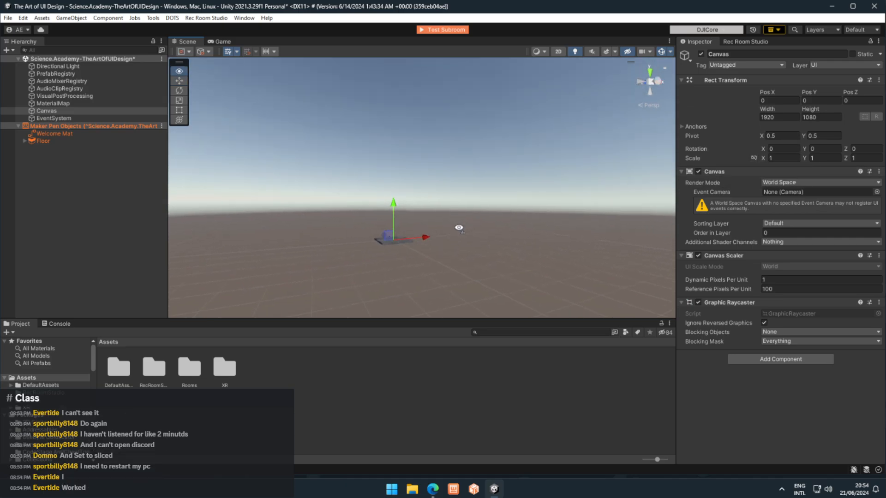
# - Enable constrained proportions for the Canvas's scale and set it to 0.003 on all axes
pyautogui.scroll(5, 468, 228)
pyautogui.moveTo(467, 229)
pyautogui.mouseDown(button='right')
pyautogui.moveTo(536, 211)
pyautogui.moveTo(500, 239)
pyautogui.moveTo(482, 271)
pyautogui.moveTo(463, 283)
pyautogui.moveTo(452, 273)
pyautogui.moveTo(526, 228)
pyautogui.moveTo(520, 74)
pyautogui.moveTo(408, 60)
pyautogui.moveTo(289, 129)
pyautogui.moveTo(368, 217)
pyautogui.moveTo(480, 222)
pyautogui.mouseUp(button='right')
pyautogui.press('e')
pyautogui.press('s')
pyautogui.press('s')
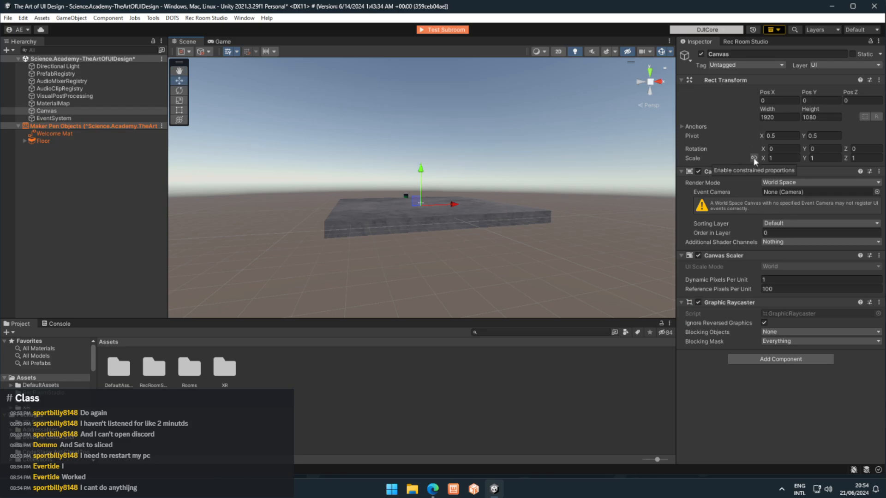
pyautogui.click(755, 159)
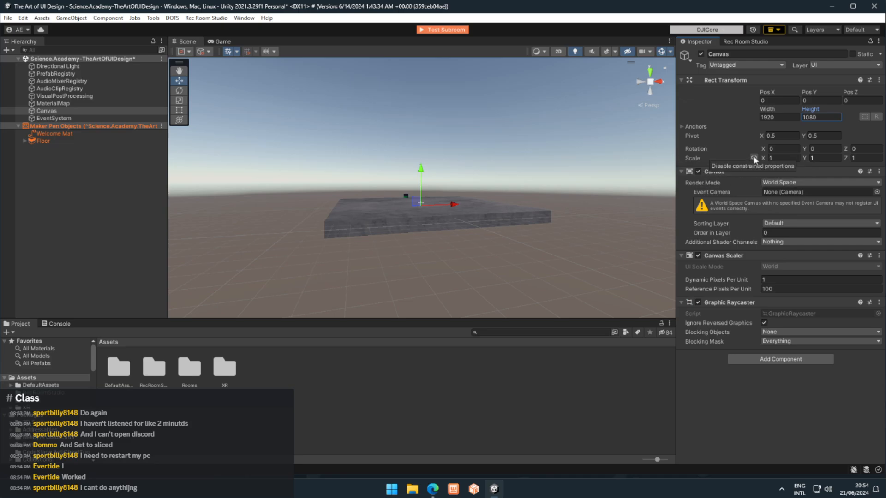
pyautogui.click(785, 158)
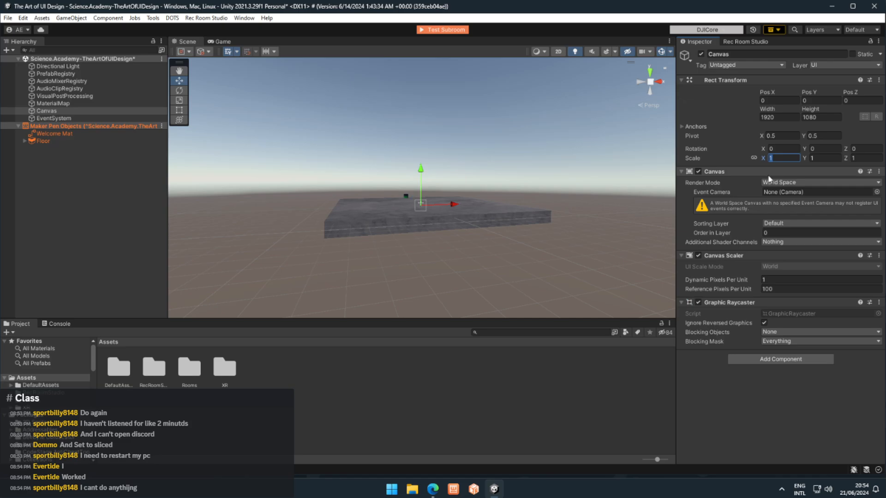
pyautogui.write('0.001')
pyautogui.press('BackSpace')
pyautogui.write('2')
pyautogui.press('BackSpace')
pyautogui.write('5')
pyautogui.press('BackSpace')
pyautogui.write('3')
# - Examine the rescaled Canvas's outline against the floor from several viewpoints, keeping the Canvas selected
pyautogui.moveTo(451, 254); pyautogui.dragTo(455, 235, button='right')
pyautogui.press('w')
pyautogui.moveTo(455, 239); pyautogui.dragTo(463, 285, button='right')
pyautogui.press('a')
pyautogui.moveTo(507, 244); pyautogui.dragTo(454, 249, button='right')
pyautogui.click(523, 271)
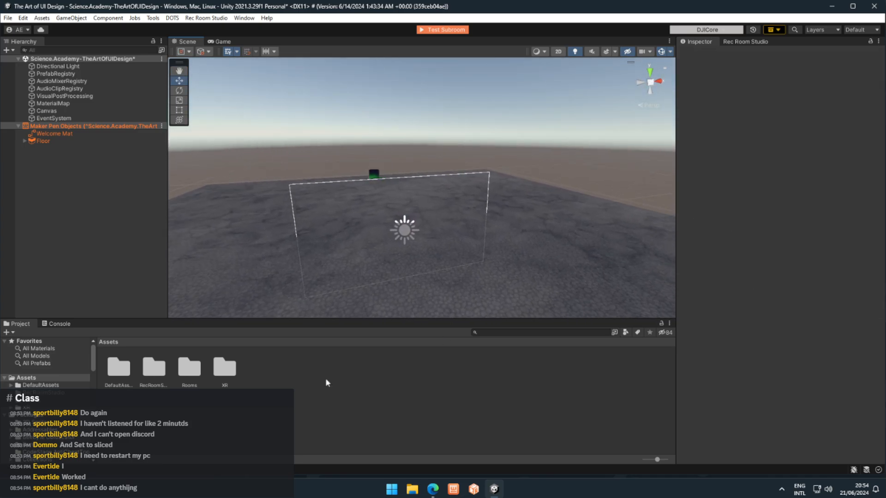
pyautogui.click(61, 113)
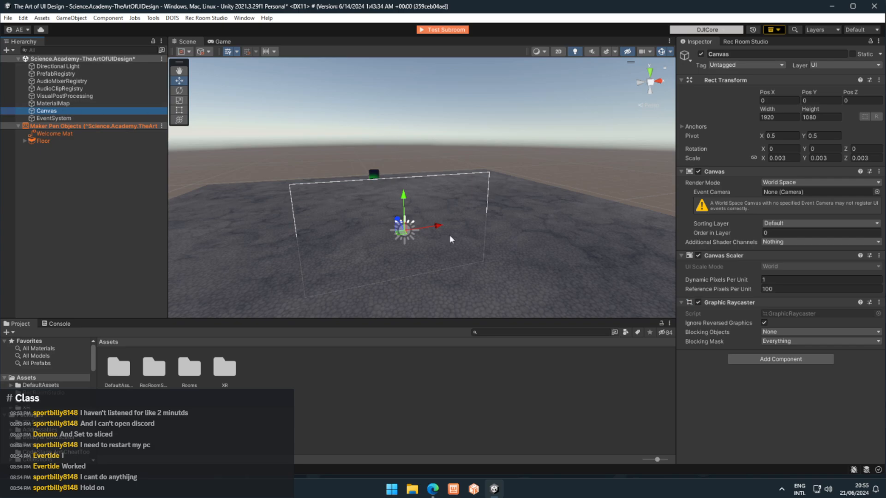
pyautogui.moveTo(433, 270); pyautogui.dragTo(482, 258, button='right')
pyautogui.press('a')
pyautogui.press('w')
pyautogui.press('s')
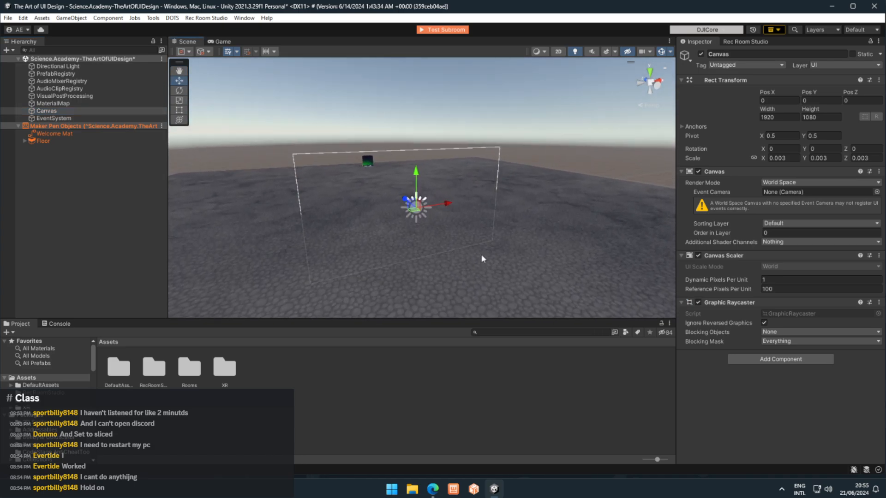
# - Create an empty parent object for the Canvas and compare the parent's transform with the Canvas's settings
pyautogui.rightClick(62, 111)
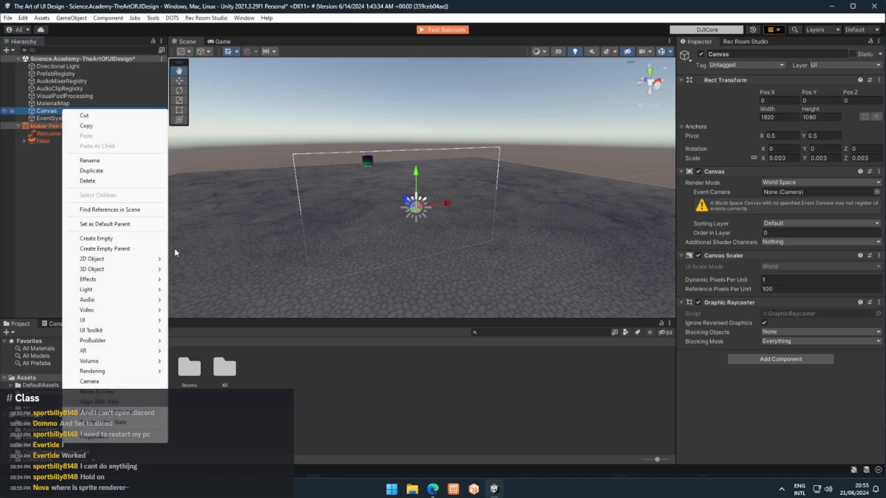
pyautogui.click(43, 114)
pyautogui.rightClick(42, 114)
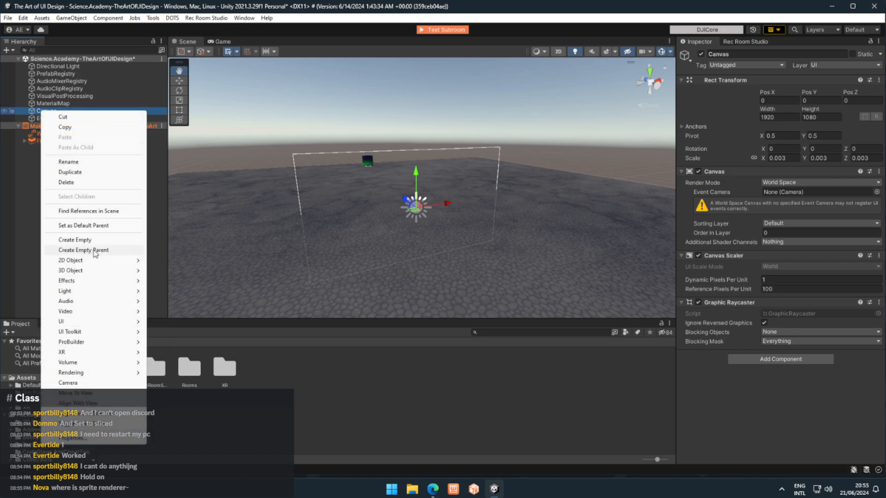
pyautogui.click(84, 250)
pyautogui.click(52, 120)
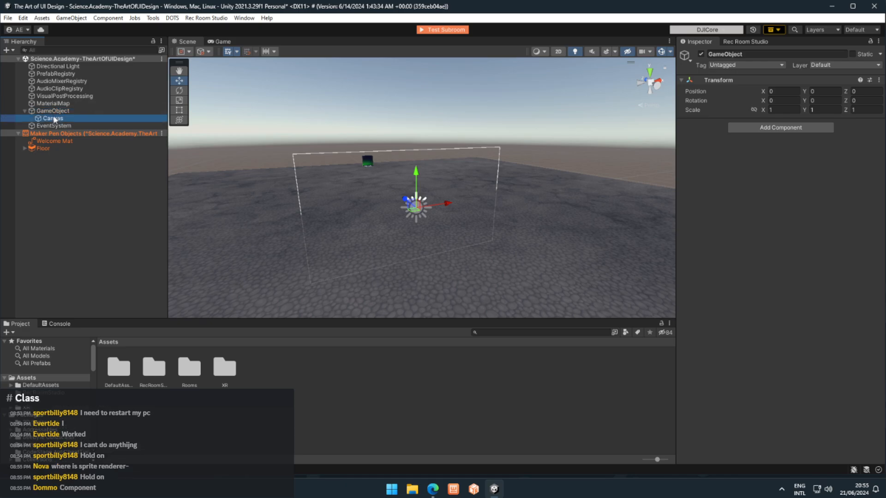
pyautogui.click(51, 113)
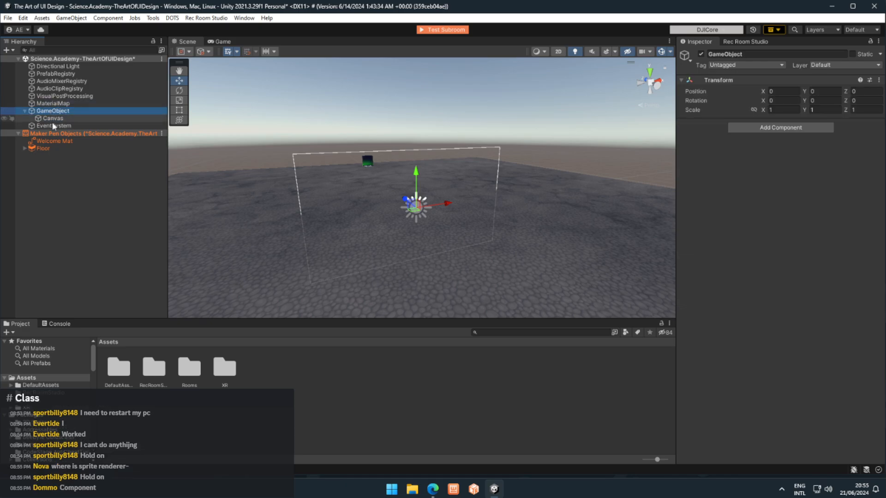
pyautogui.click(52, 119)
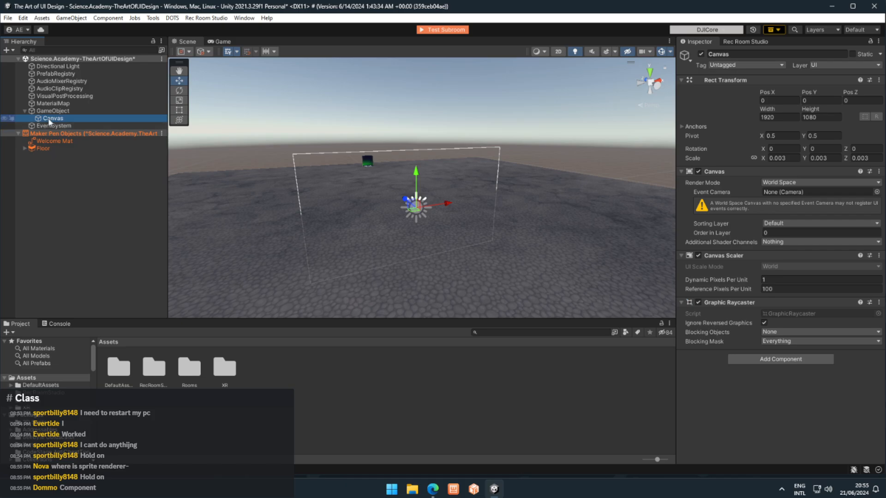
# - Save the Canvas's parent GameObject as a prefab in the Assets folder
pyautogui.click(54, 112)
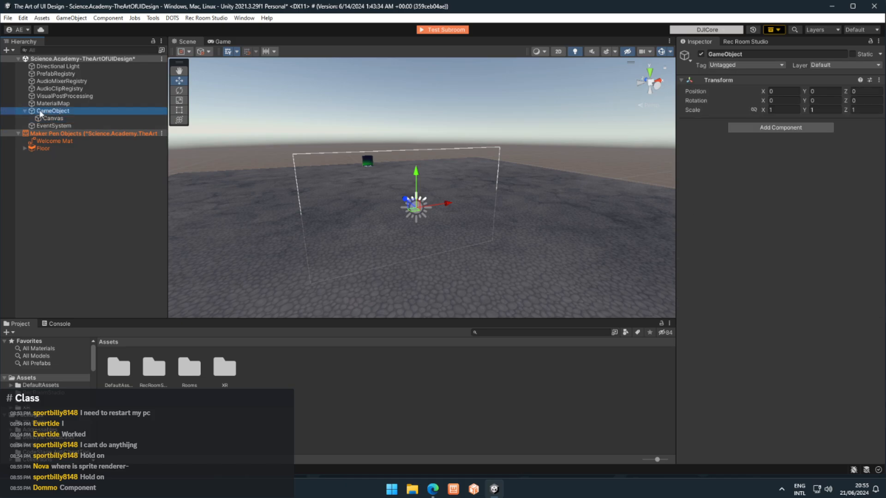
pyautogui.moveTo(67, 112); pyautogui.dragTo(339, 384)
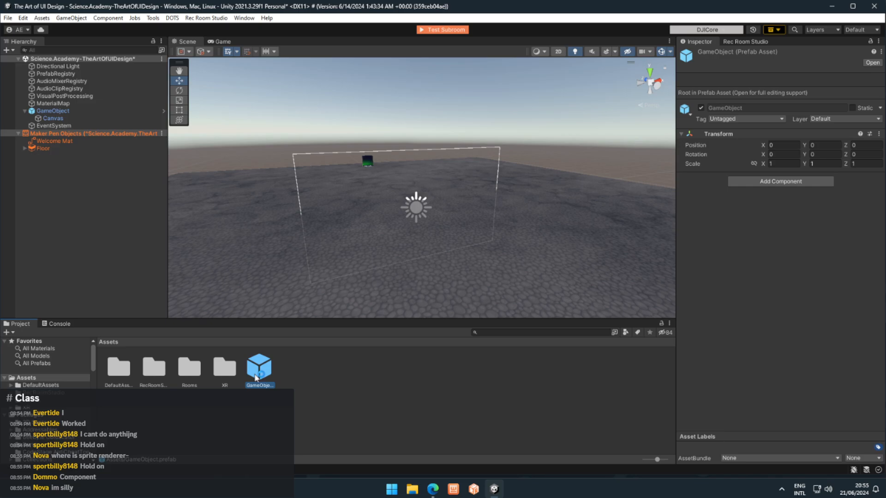
pyautogui.click(319, 365)
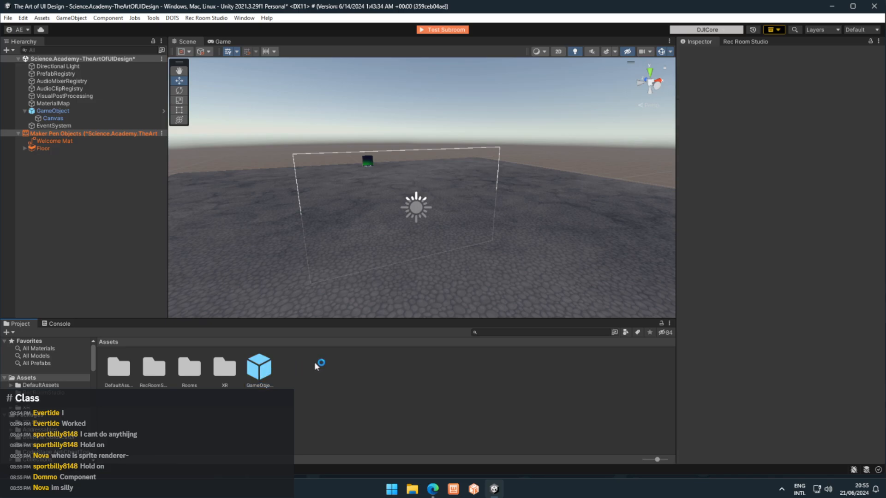
pyautogui.click(259, 369)
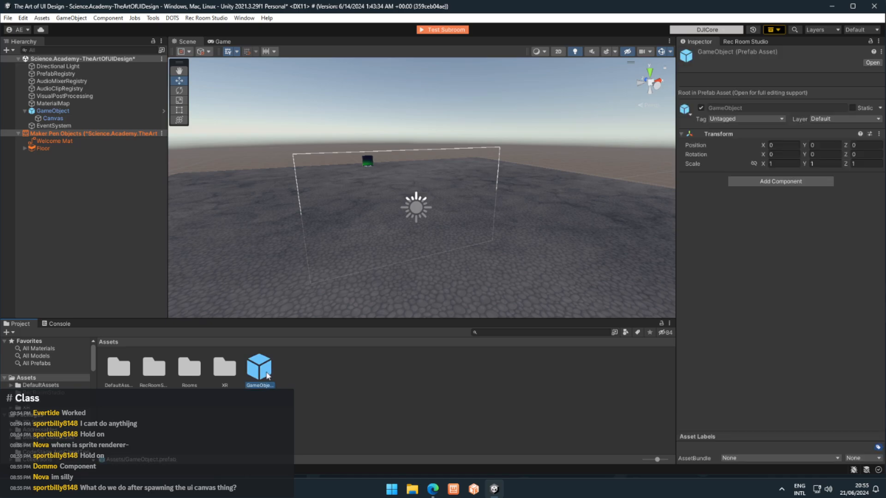
pyautogui.click(370, 372)
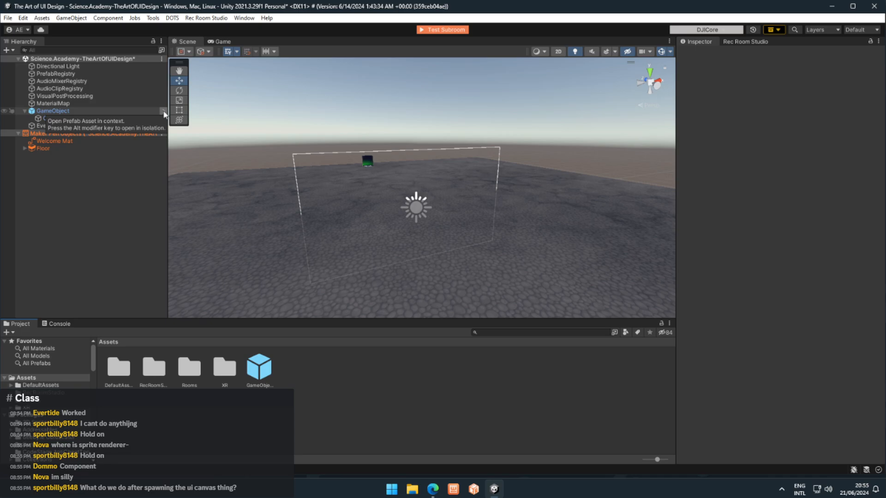
# - Review the Canvas's render mode options, position, width, height and scale, and view its outline in the scene
pyautogui.click(96, 117)
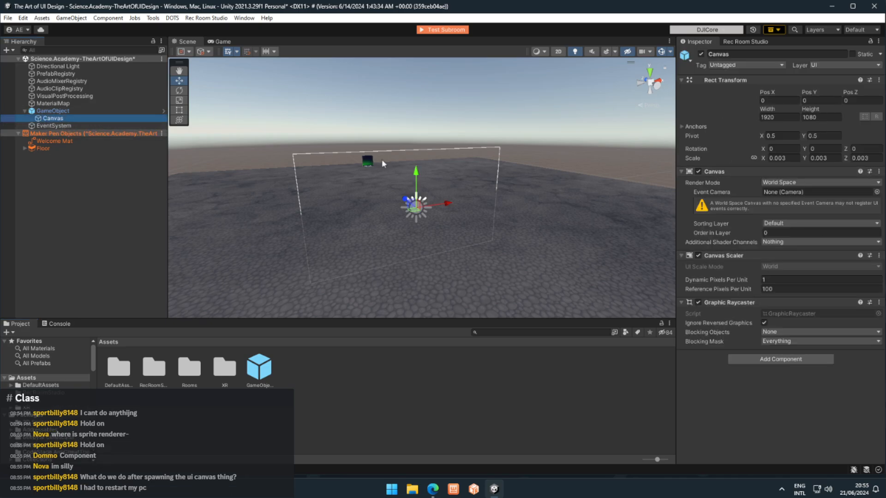
pyautogui.moveTo(510, 171); pyautogui.dragTo(527, 165, button='right')
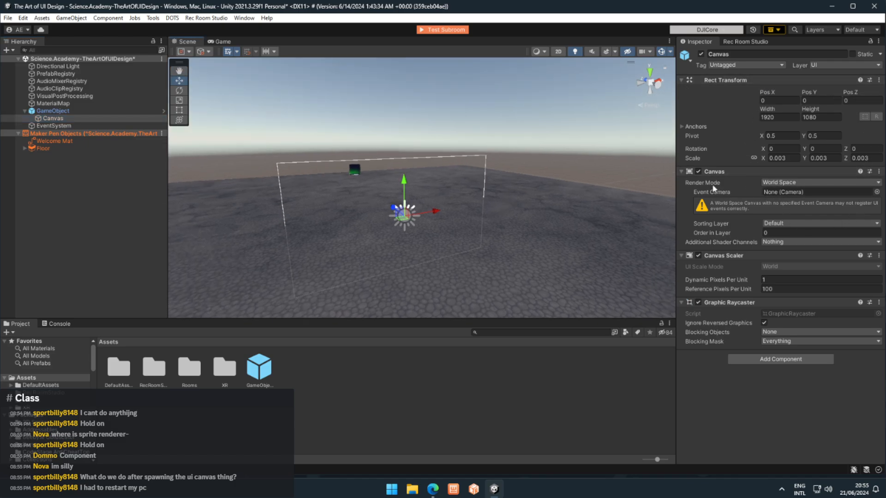
pyautogui.click(803, 188)
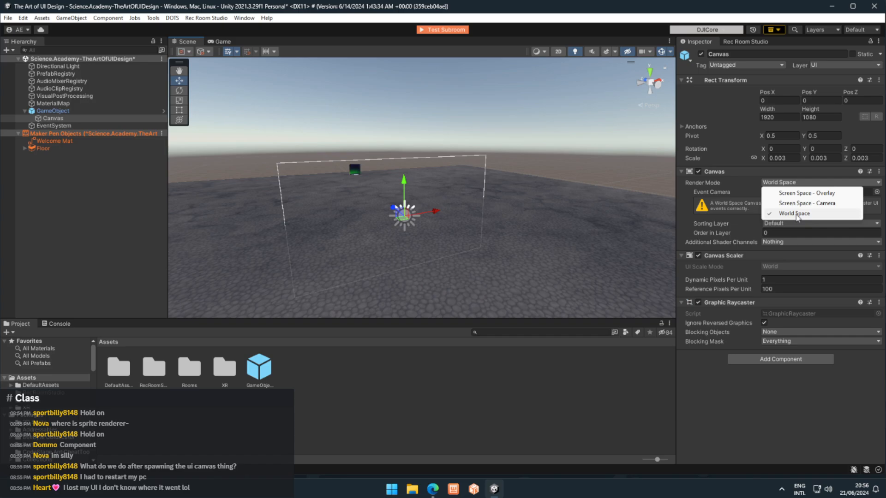
pyautogui.click(628, 175)
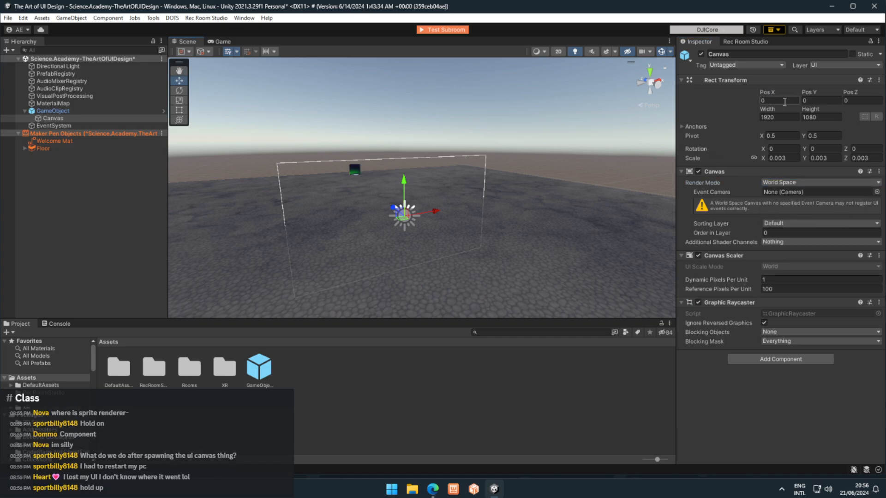
pyautogui.press('Tab')
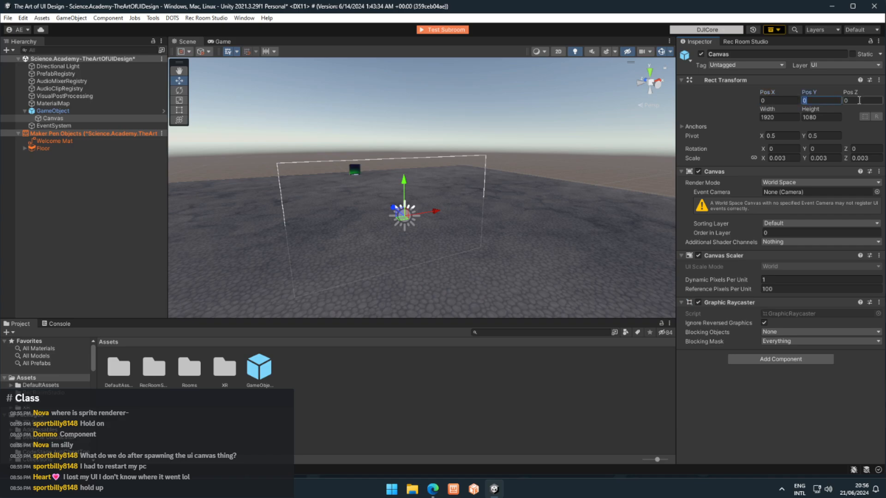
pyautogui.click(784, 118)
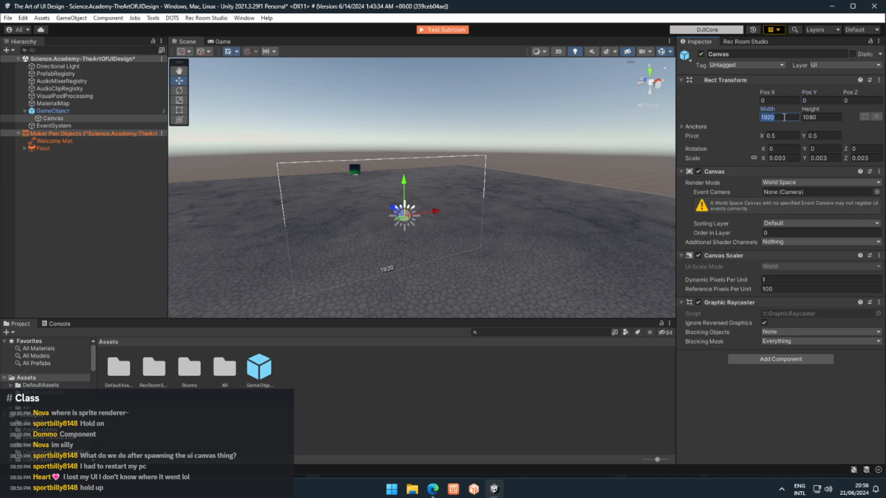
pyautogui.click(829, 117)
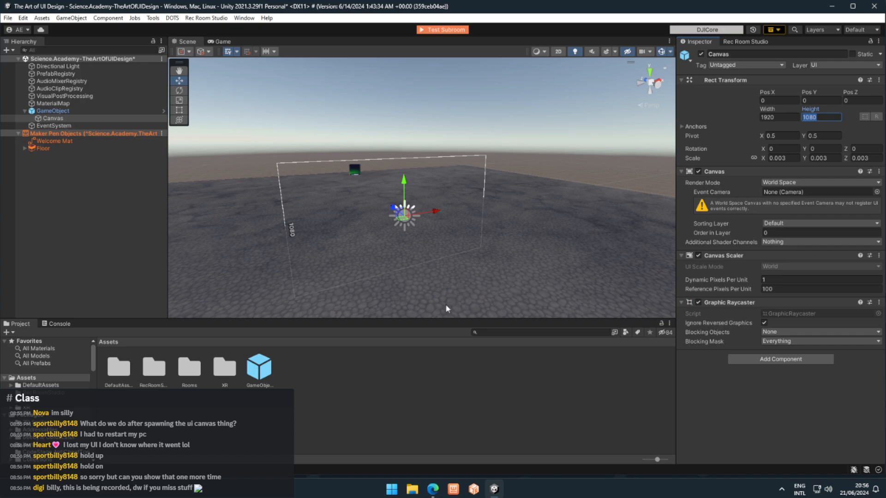
pyautogui.press('Return')
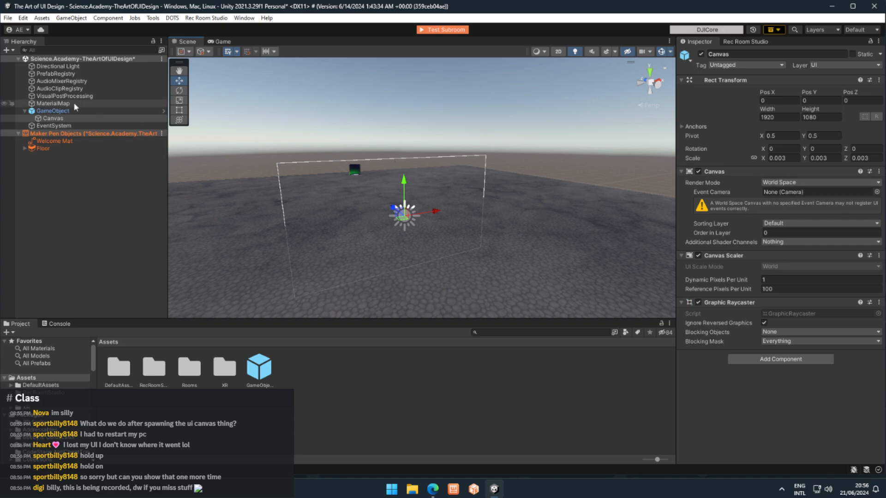
pyautogui.doubleClick(74, 119)
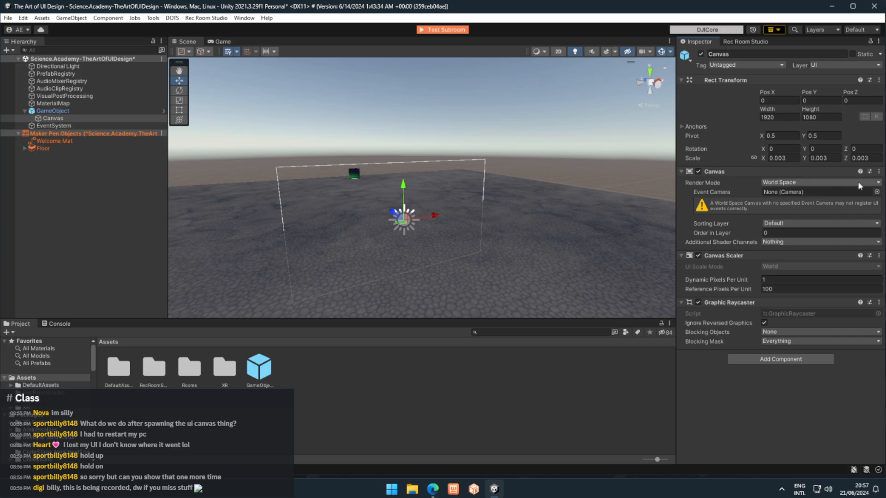
pyautogui.click(803, 184)
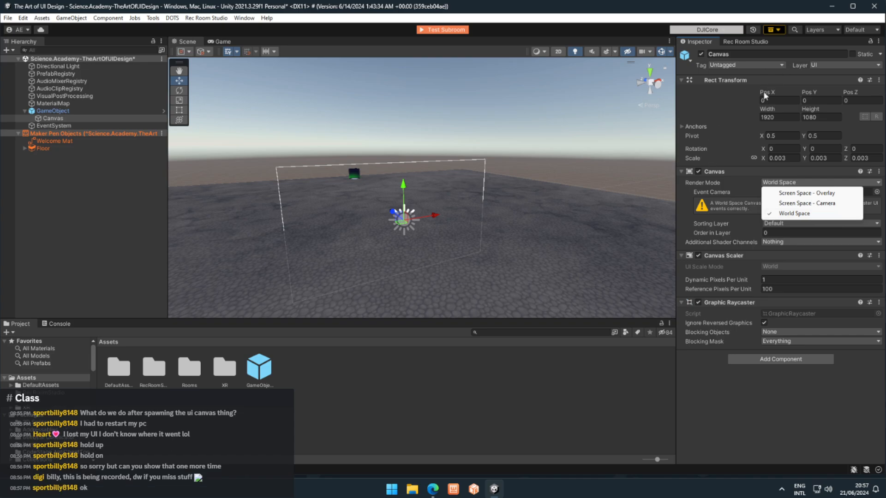
pyautogui.click(723, 110)
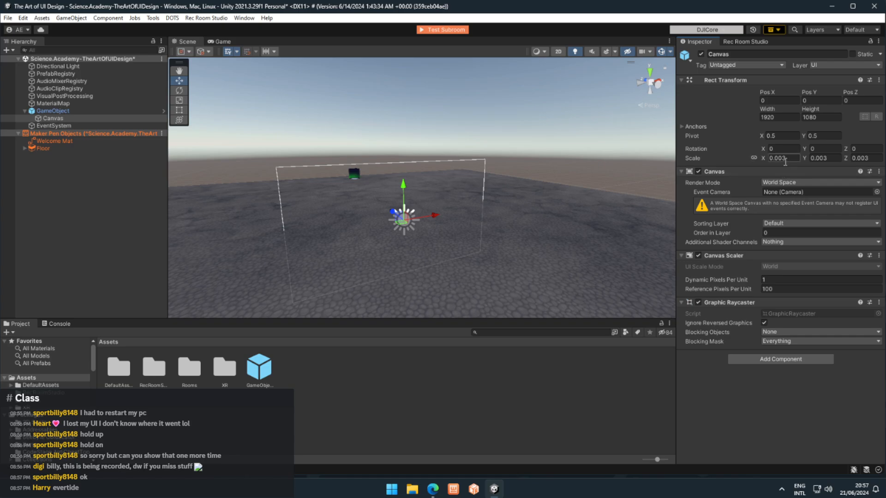
pyautogui.moveTo(477, 253)
pyautogui.mouseDown(button='right')
pyautogui.moveTo(447, 255)
pyautogui.moveTo(483, 251)
pyautogui.moveTo(466, 246)
pyautogui.mouseUp(button='right')
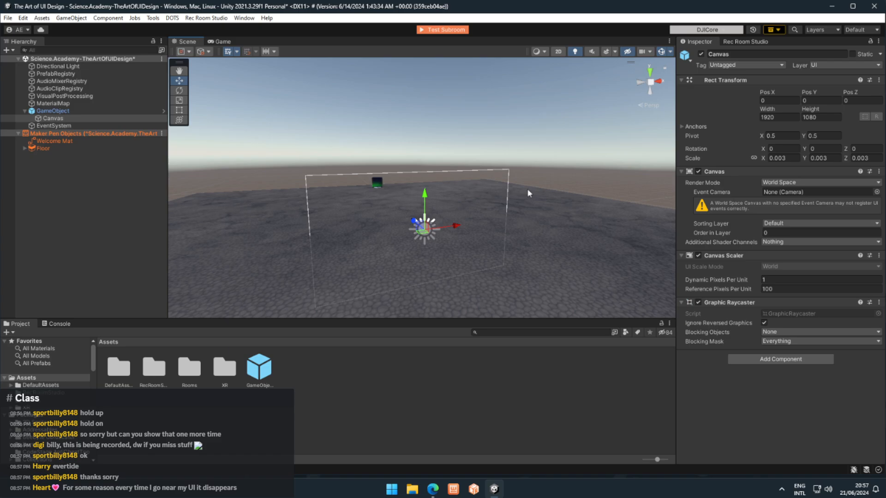
pyautogui.moveTo(527, 188); pyautogui.dragTo(524, 202, button='right')
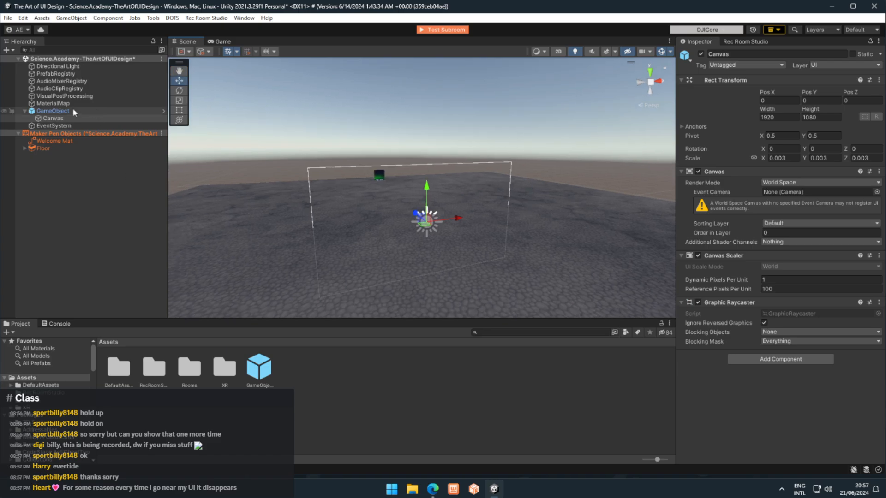
# - Open the GameObject prefab from the Assets folder for editing in isolation, with the Canvas outline facing the view
pyautogui.click(80, 173)
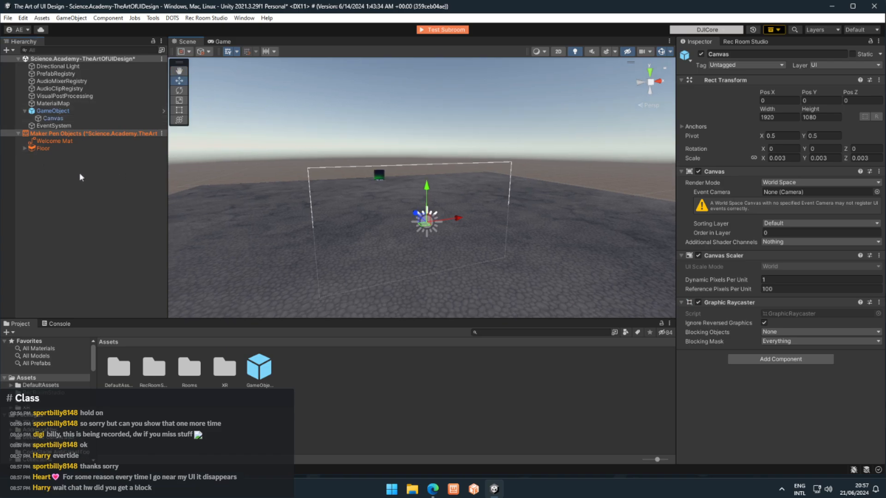
pyautogui.click(50, 110)
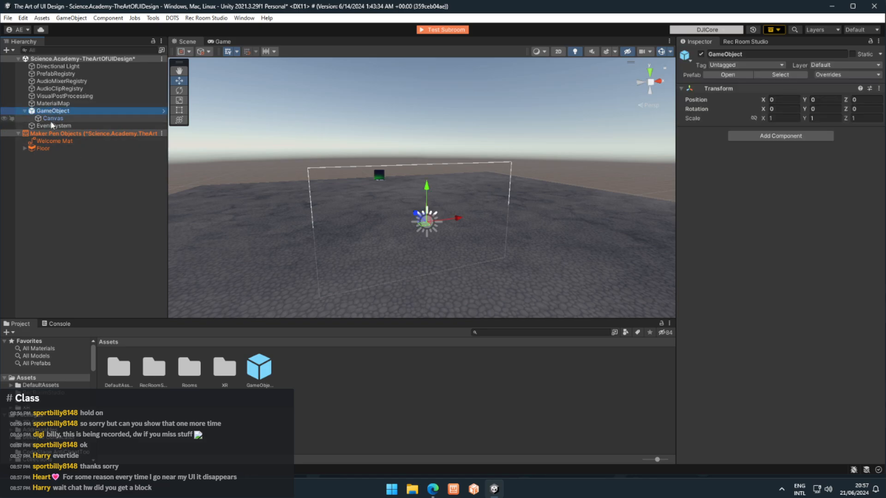
pyautogui.click(306, 391)
pyautogui.click(261, 369)
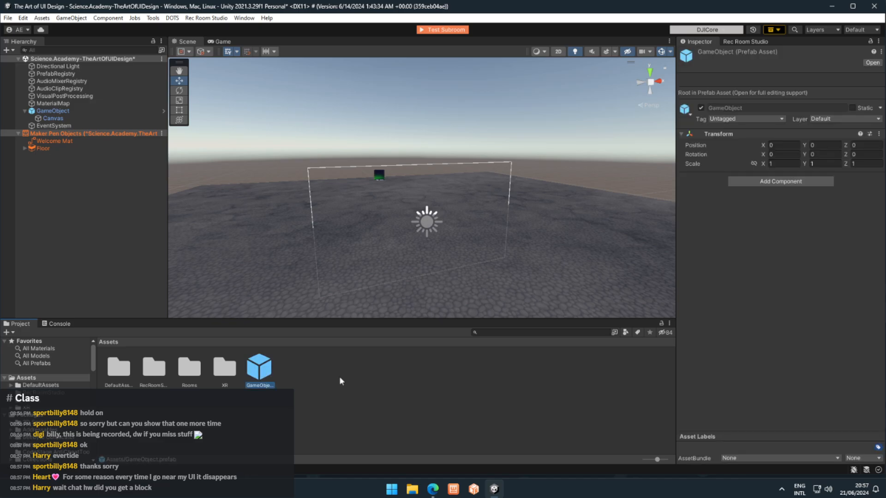
pyautogui.doubleClick(267, 373)
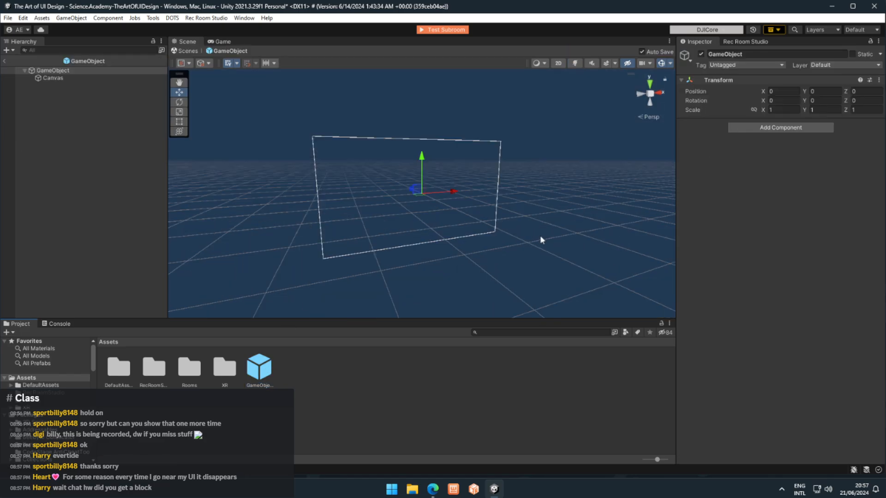
pyautogui.keyDown('alt'); pyautogui.moveTo(541, 237); pyautogui.dragTo(480, 232); pyautogui.keyUp('alt')
pyautogui.moveTo(493, 224); pyautogui.dragTo(610, 147, button='right')
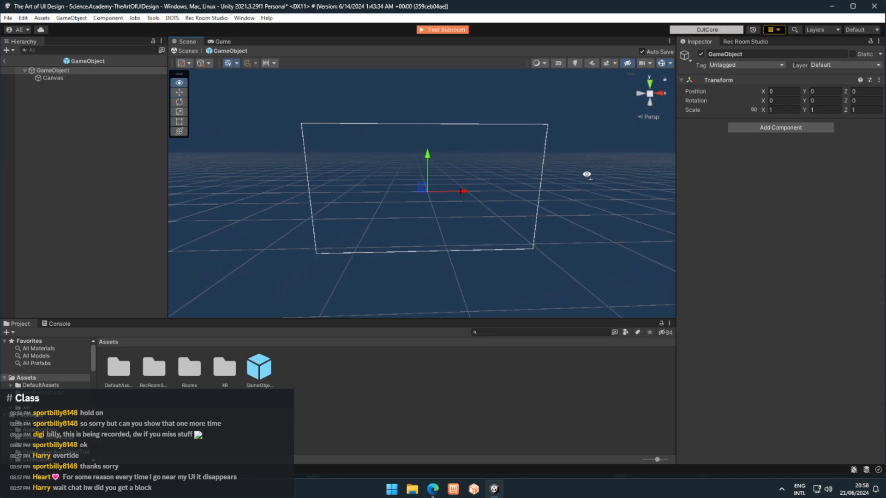
pyautogui.moveTo(586, 178); pyautogui.dragTo(589, 170, button='right')
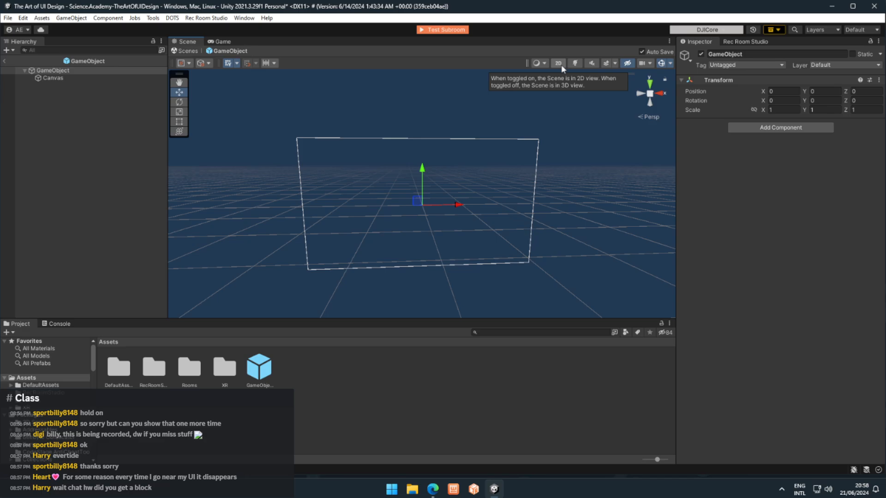
# - Switch the prefab's scene view to 2D and frame the Canvas outline, leaving no object selected
pyautogui.moveTo(479, 140)
pyautogui.mouseDown(button='right')
pyautogui.moveTo(609, 159)
pyautogui.moveTo(360, 155)
pyautogui.moveTo(501, 158)
pyautogui.moveTo(473, 168)
pyautogui.moveTo(471, 158)
pyautogui.moveTo(448, 156)
pyautogui.moveTo(473, 154)
pyautogui.mouseUp(button='right')
pyautogui.press('a')
pyautogui.press('d')
pyautogui.press('a')
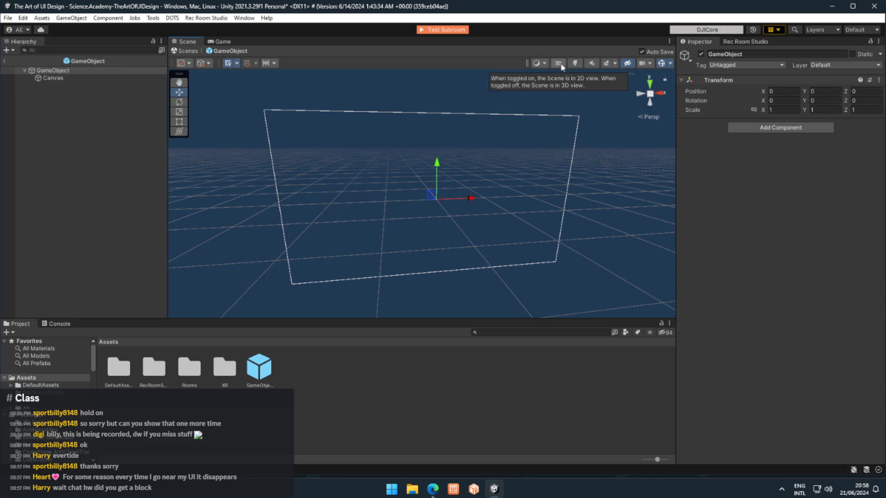
pyautogui.click(561, 67)
pyautogui.moveTo(449, 236); pyautogui.dragTo(511, 224, button='right')
pyautogui.scroll(7, 473, 271)
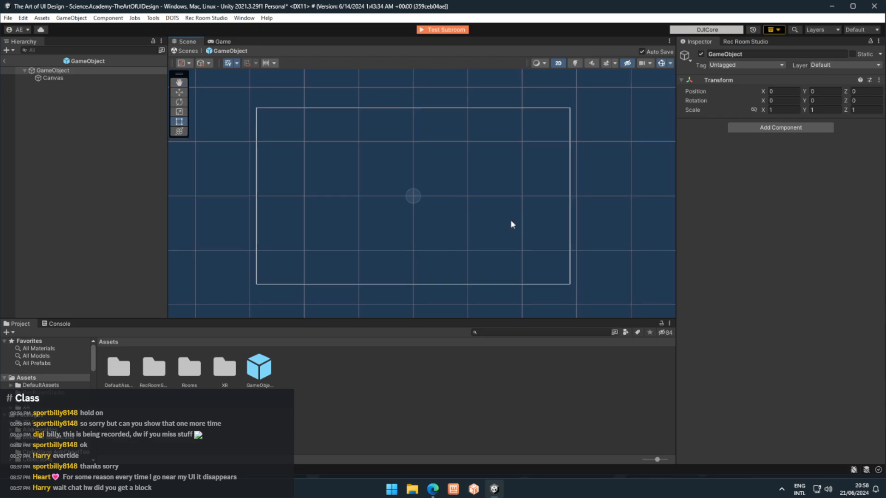
pyautogui.moveTo(508, 205)
pyautogui.mouseDown(button='right')
pyautogui.moveTo(488, 206)
pyautogui.moveTo(495, 212)
pyautogui.mouseUp(button='right')
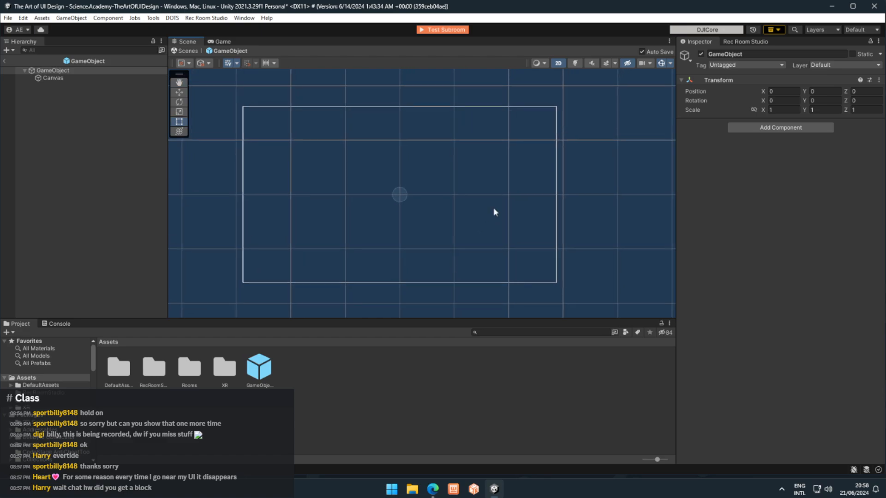
pyautogui.click(586, 237)
pyautogui.moveTo(484, 250)
pyautogui.mouseDown(button='middle')
pyautogui.moveTo(488, 231)
pyautogui.moveTo(475, 245)
pyautogui.mouseUp(button='middle')
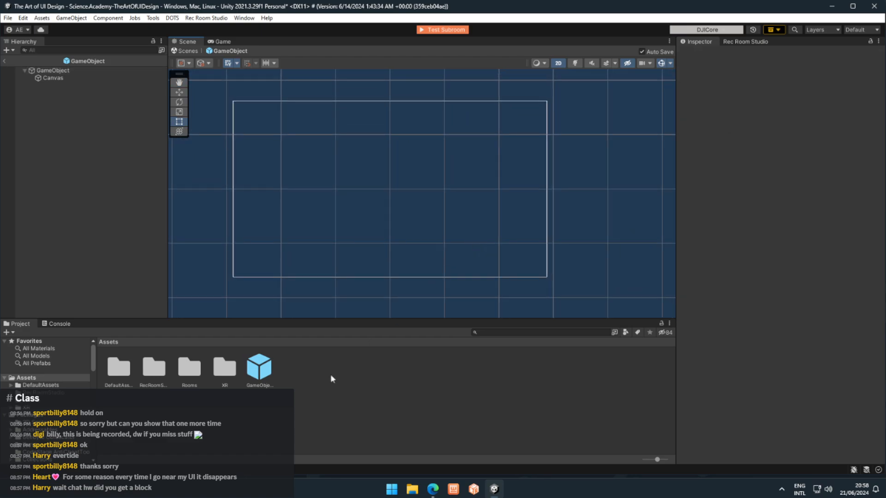
pyautogui.click(51, 77)
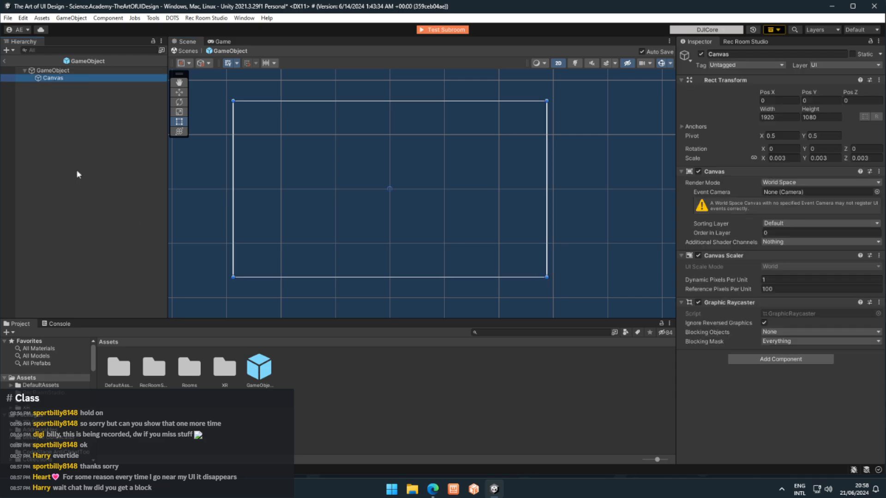
pyautogui.click(67, 155)
pyautogui.rightClick(52, 79)
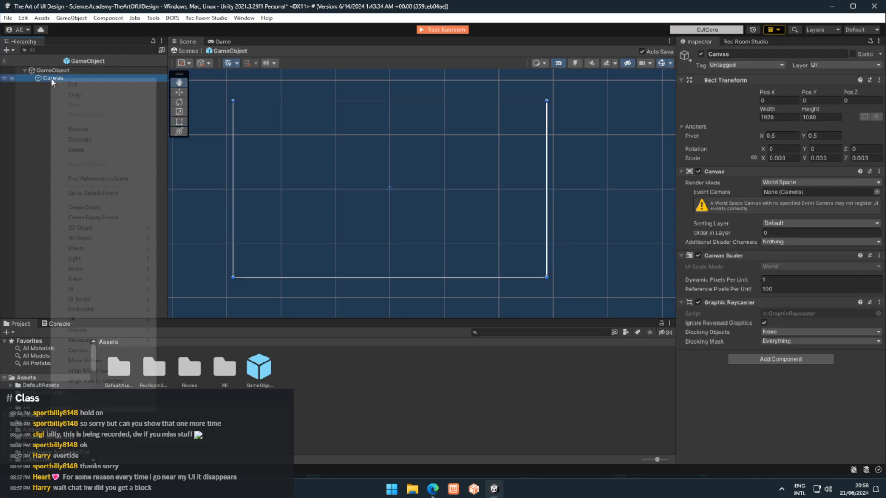
pyautogui.click(30, 136)
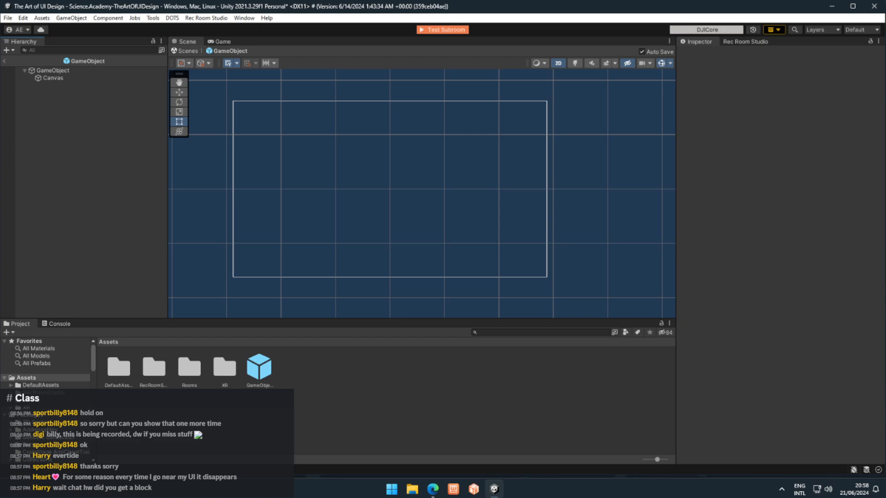
# - Switch to Edge, close the device authorization tab and open inkscape-rr.com/resources in a new tab
pyautogui.click(433, 489)
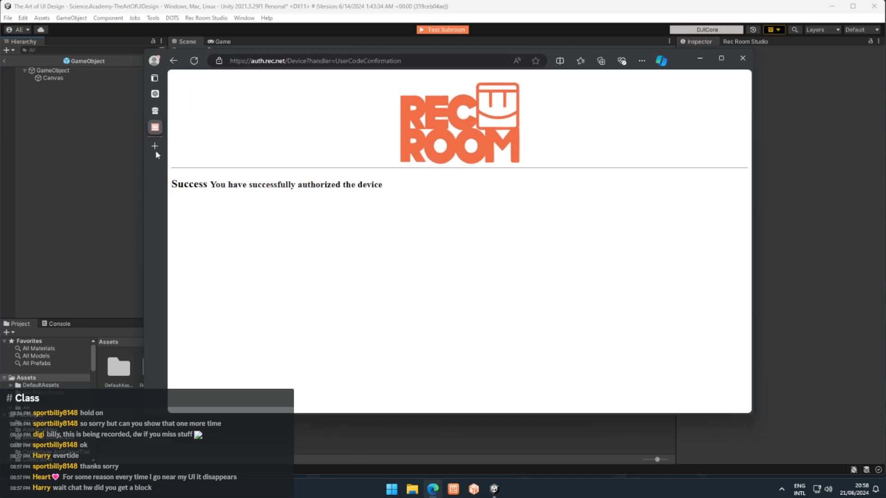
pyautogui.moveTo(161, 144)
pyautogui.click(251, 127)
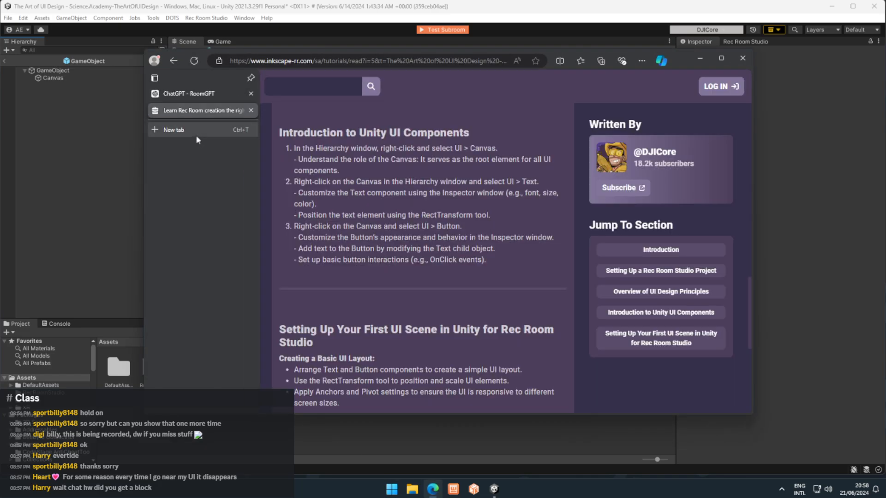
pyautogui.click(197, 130)
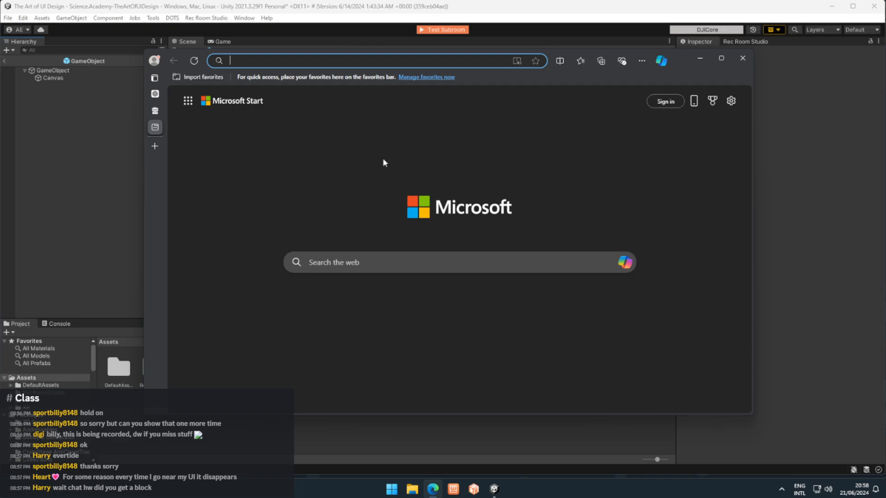
pyautogui.write('in')
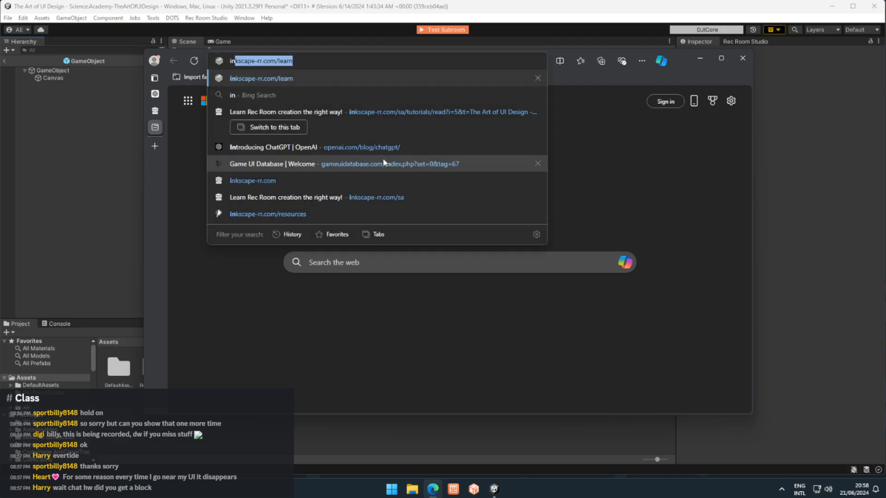
pyautogui.write('kscap')
pyautogui.write('e')
pyautogui.press('BackSpace')
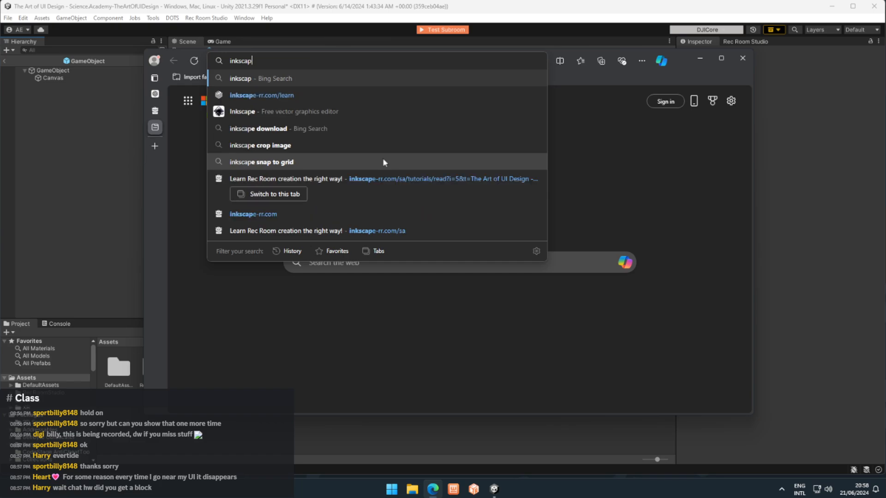
pyautogui.write('e-rr.com/reso')
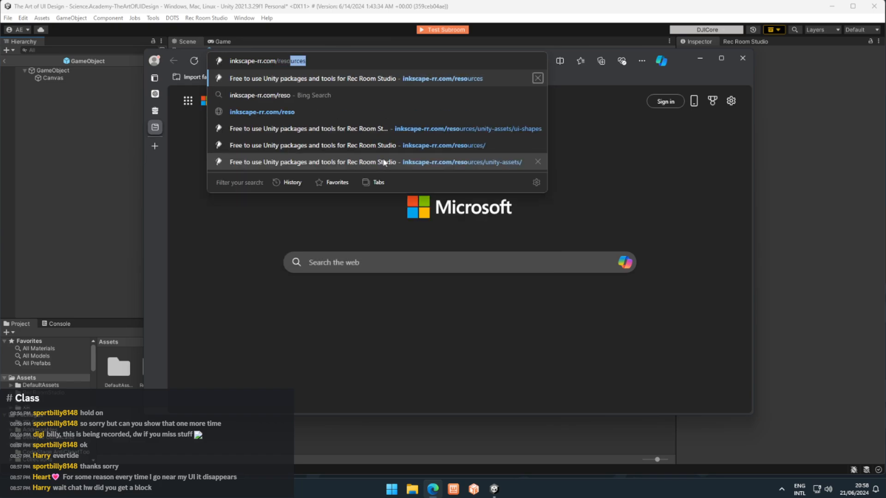
pyautogui.press('BackSpace')
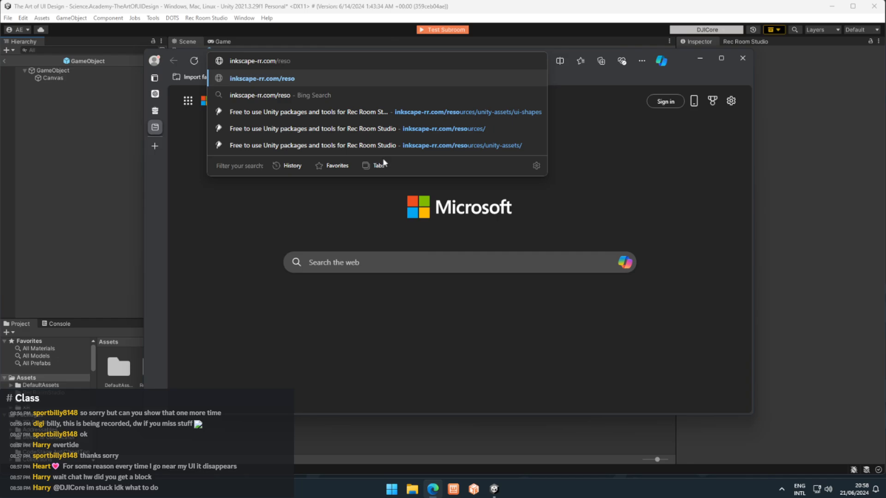
pyautogui.write('u')
pyautogui.press('Return')
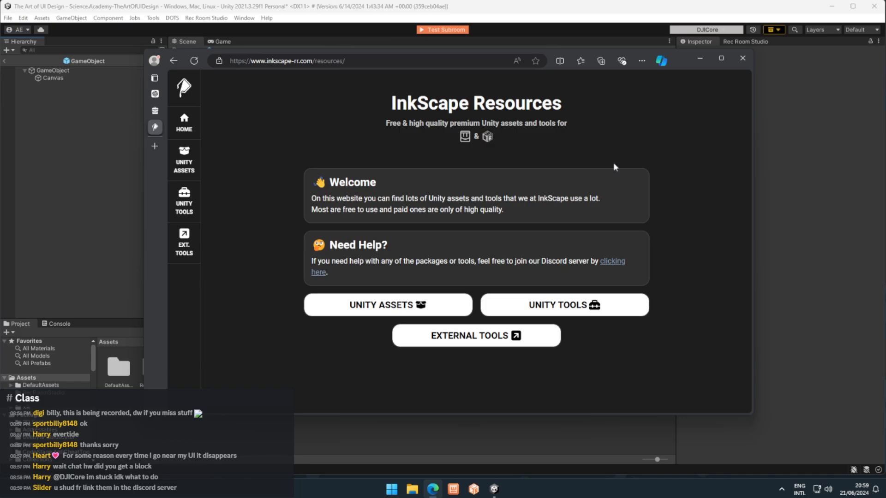
pyautogui.click(700, 59)
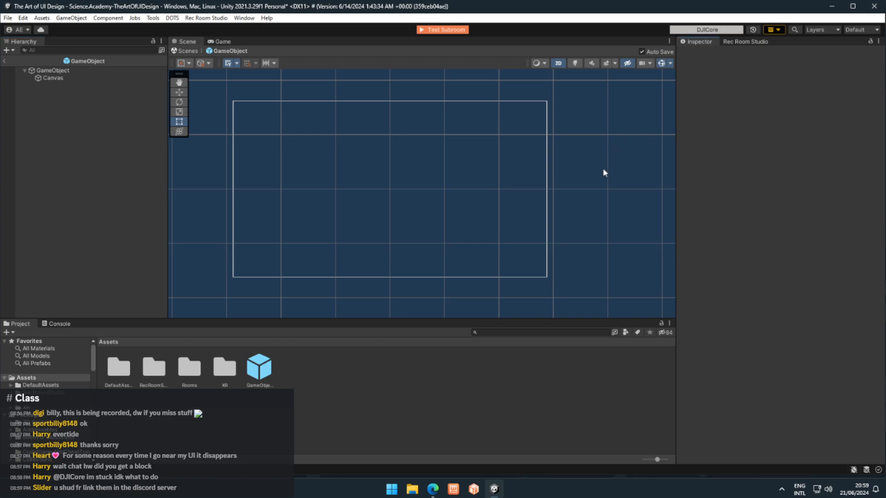
pyautogui.moveTo(604, 166); pyautogui.dragTo(603, 169, button='middle')
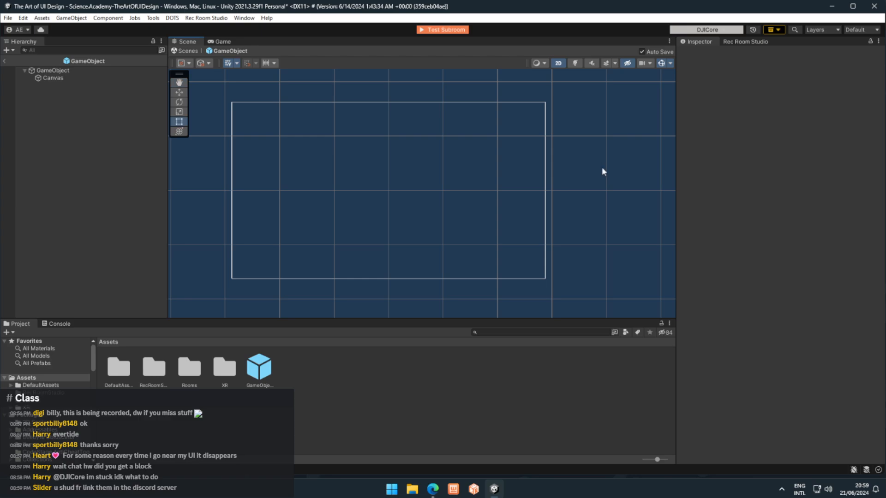
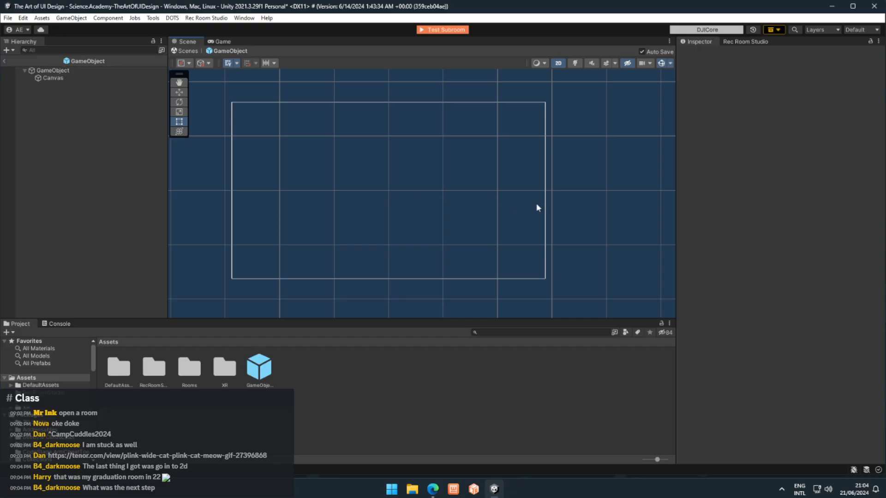
pyautogui.moveTo(536, 208); pyautogui.dragTo(434, 221, button='middle')
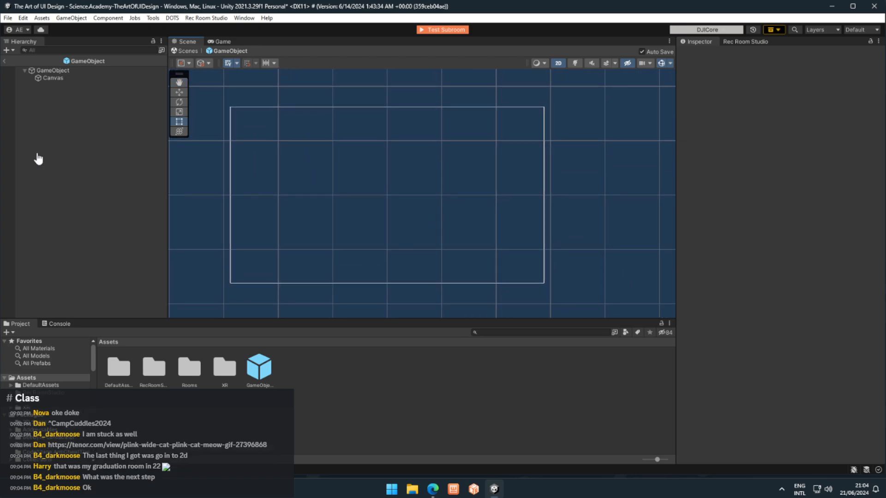
# - Open the UI Shapes page from the InkScape Unity Assets list, select its web address, and return to Unity
pyautogui.click(432, 489)
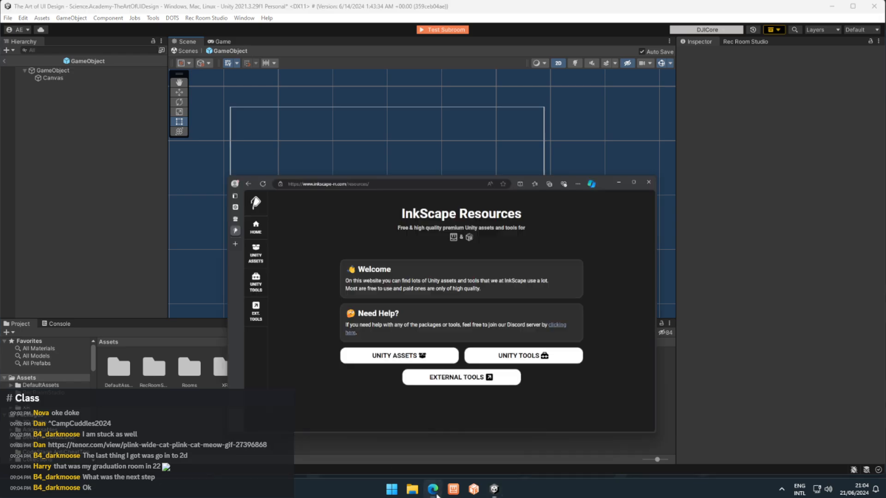
pyautogui.click(439, 304)
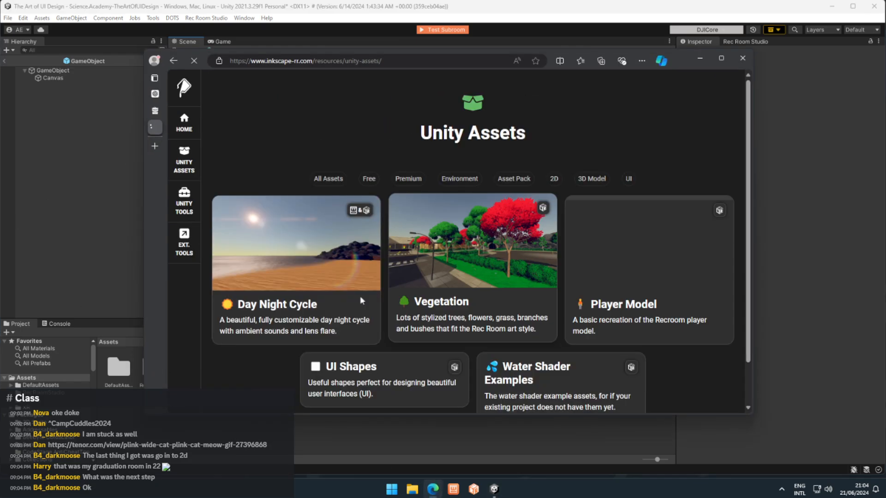
pyautogui.scroll(-1, 546, 364)
pyautogui.click(387, 333)
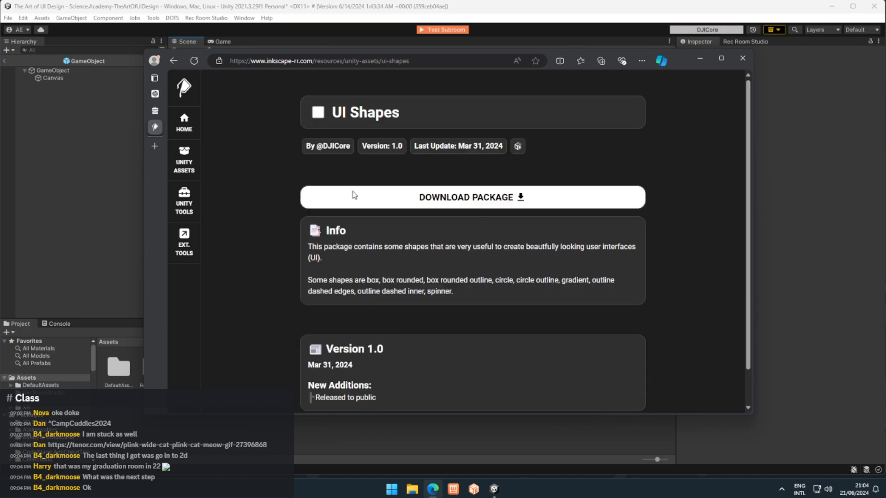
pyautogui.click(396, 61)
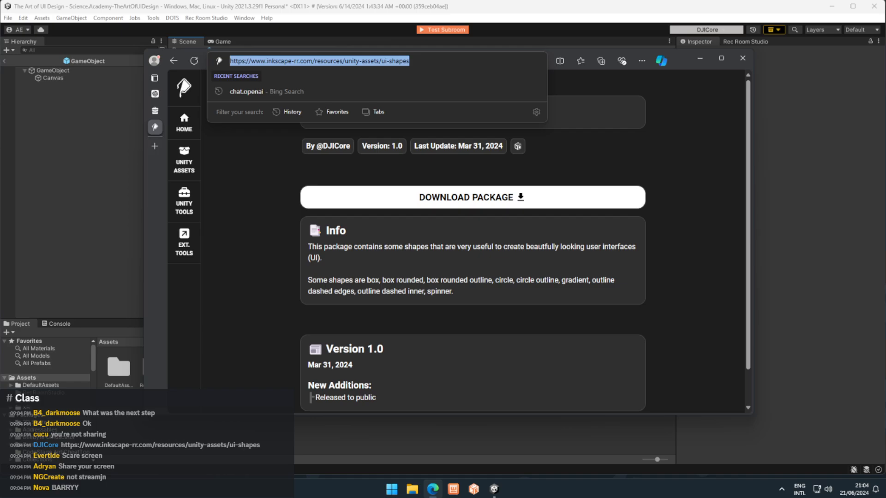
pyautogui.click(389, 240)
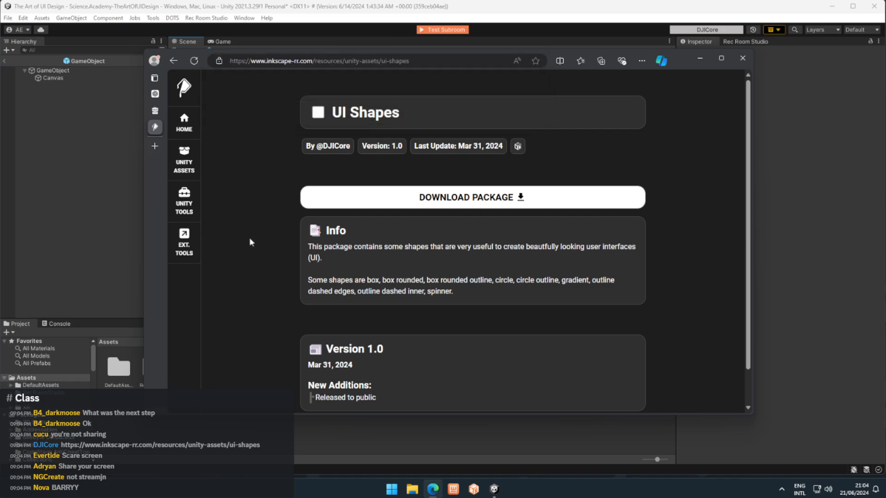
pyautogui.click(699, 60)
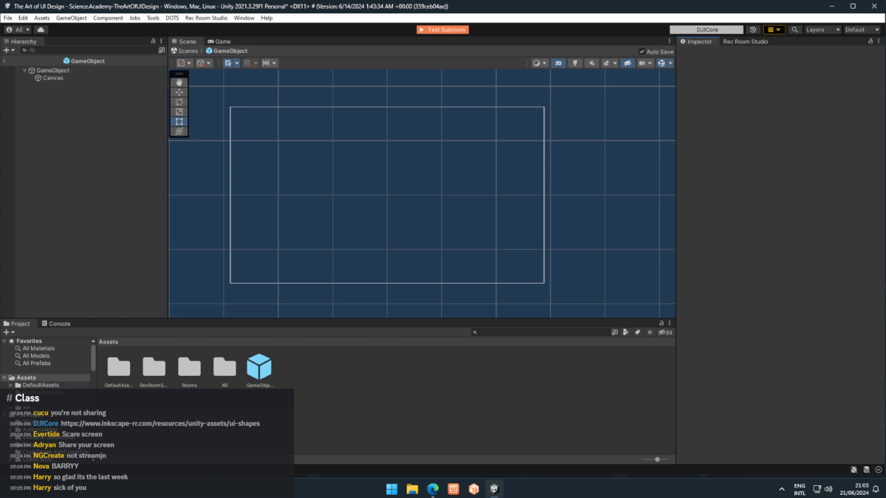
pyautogui.moveTo(393, 206); pyautogui.dragTo(420, 211, button='middle')
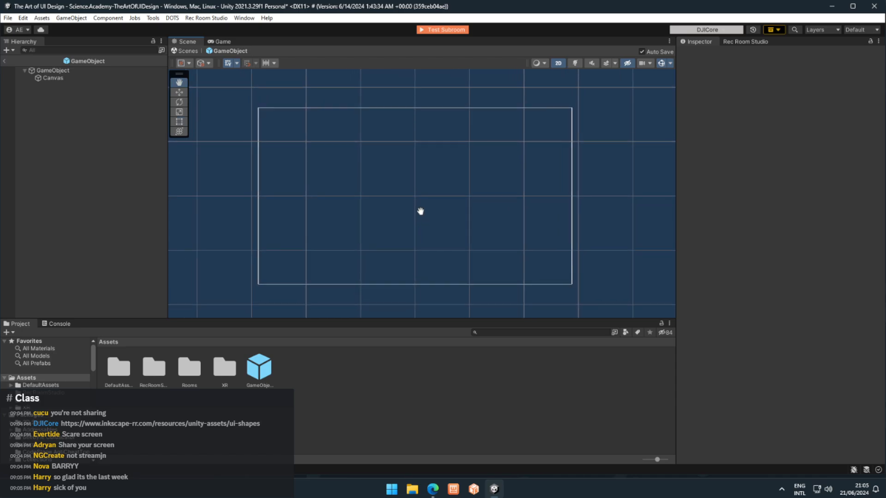
# - Download the UI Shapes V1 package from its Edge page and import all its shape images into the Unity project
pyautogui.click(433, 489)
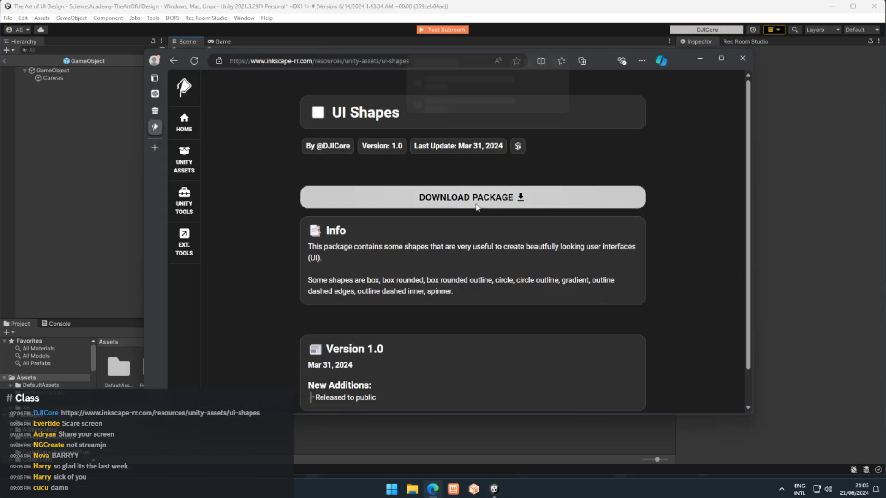
pyautogui.click(477, 207)
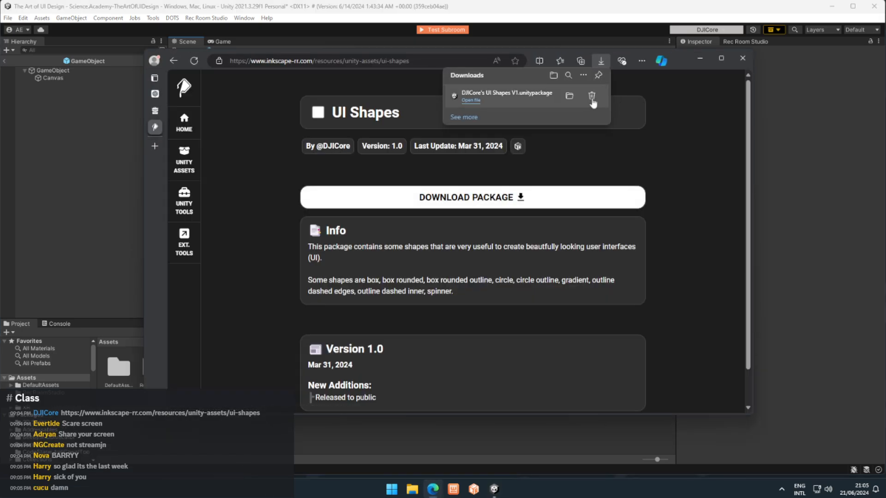
pyautogui.click(473, 101)
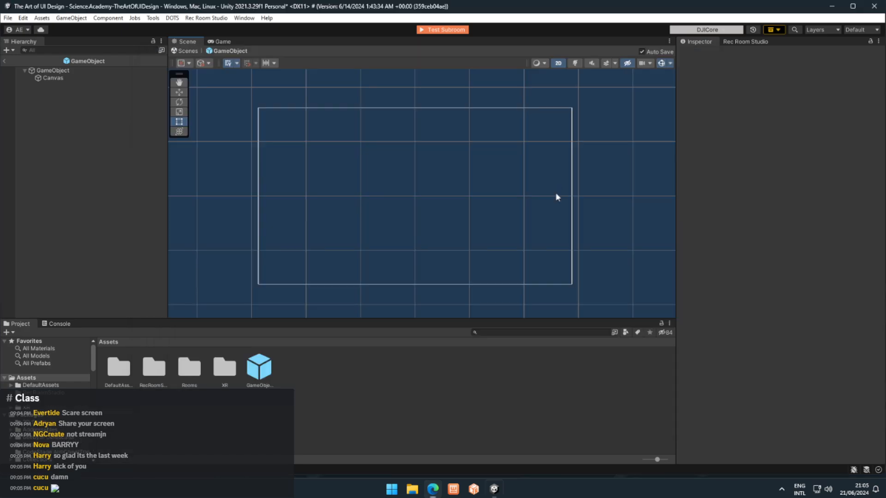
pyautogui.moveTo(645, 185); pyautogui.dragTo(537, 110)
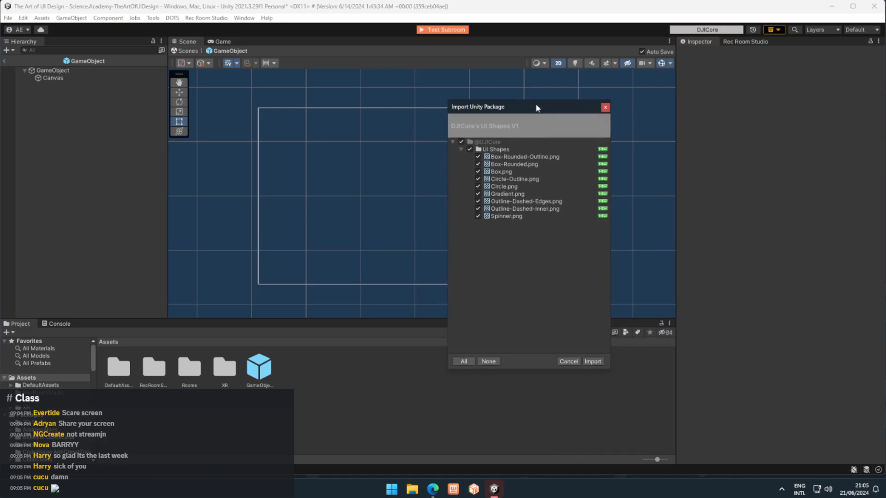
pyautogui.click(596, 363)
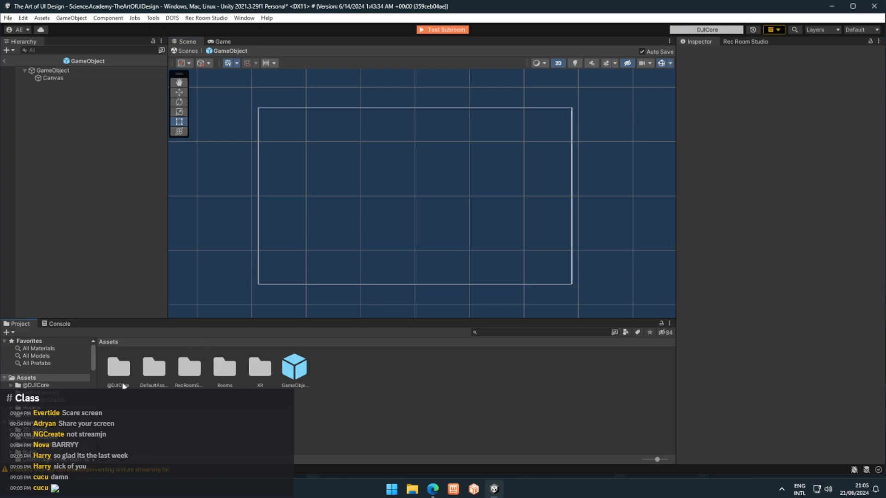
pyautogui.scroll(-2, 46, 370)
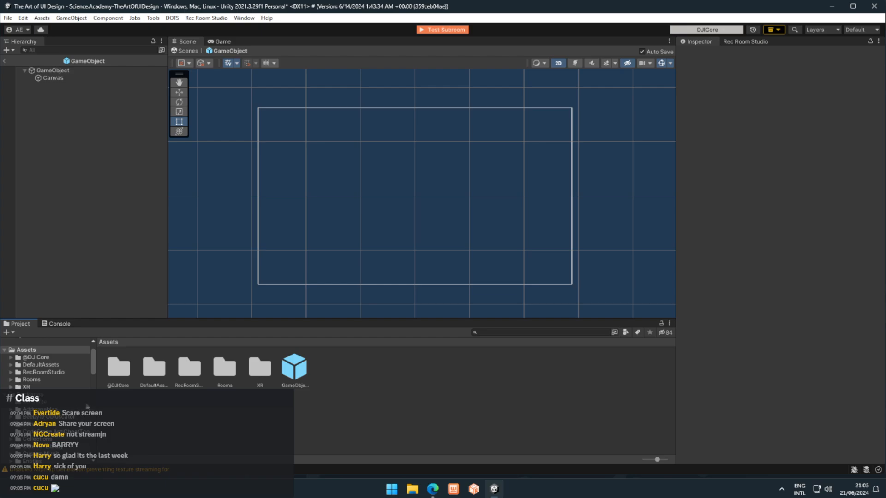
pyautogui.scroll(1, 94, 367)
pyautogui.scroll(-2, 93, 367)
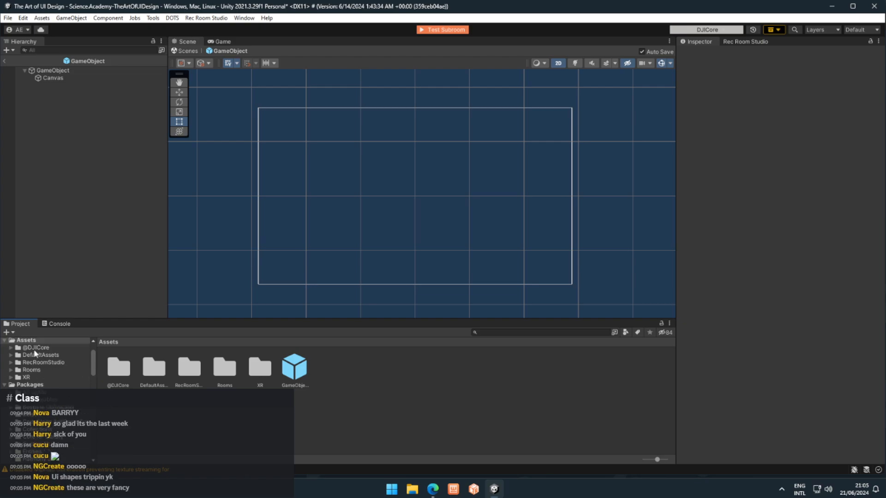
pyautogui.click(35, 347)
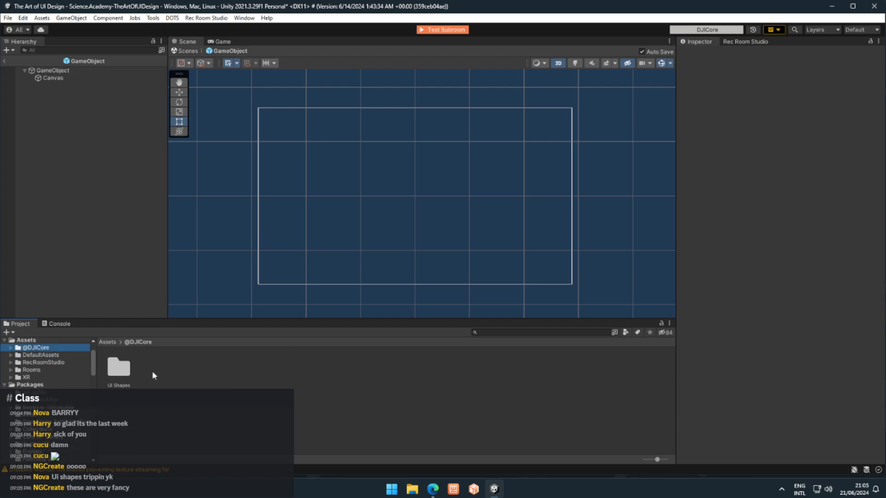
pyautogui.click(122, 375)
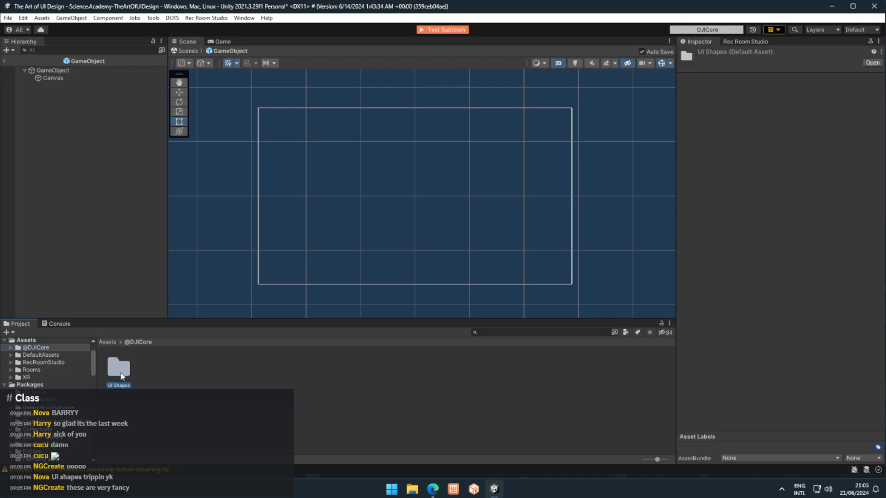
# - Open the UI Shapes folder and examine the enlarged previews of its shape sprites, from Box-Rounded-Outline through to Spinner
pyautogui.doubleClick(122, 376)
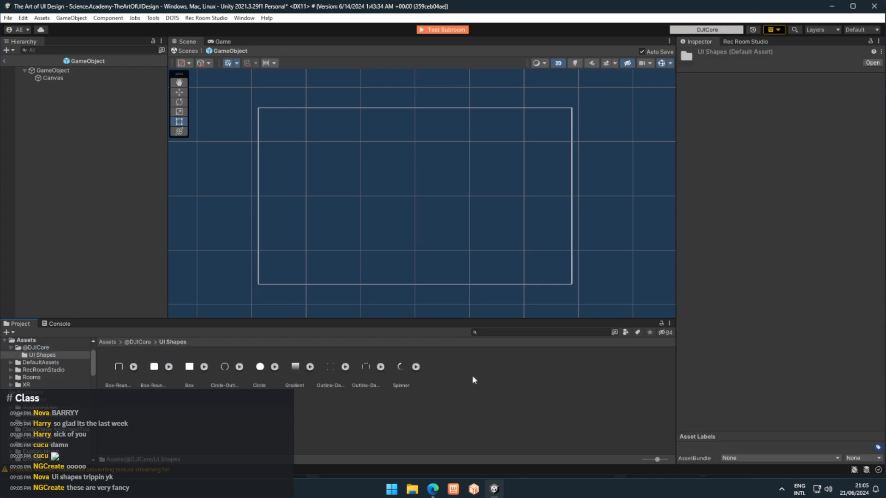
pyautogui.click(118, 367)
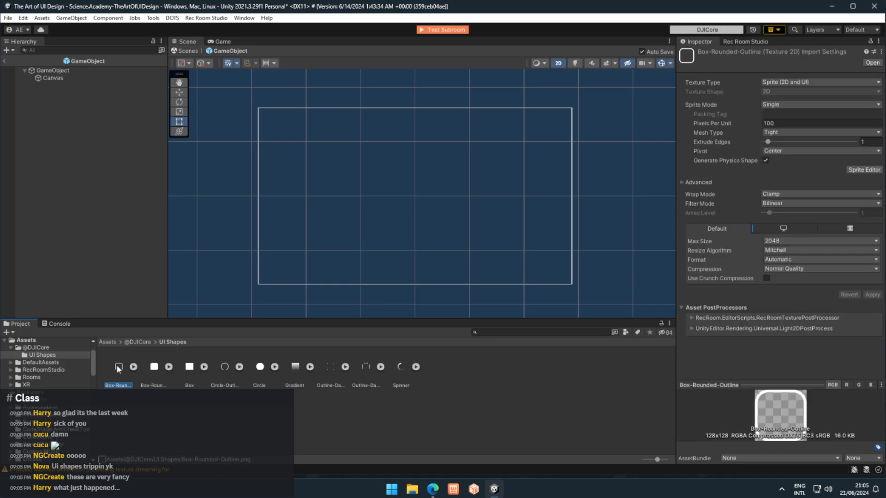
pyautogui.moveTo(776, 386); pyautogui.dragTo(776, 346)
pyautogui.click(151, 372)
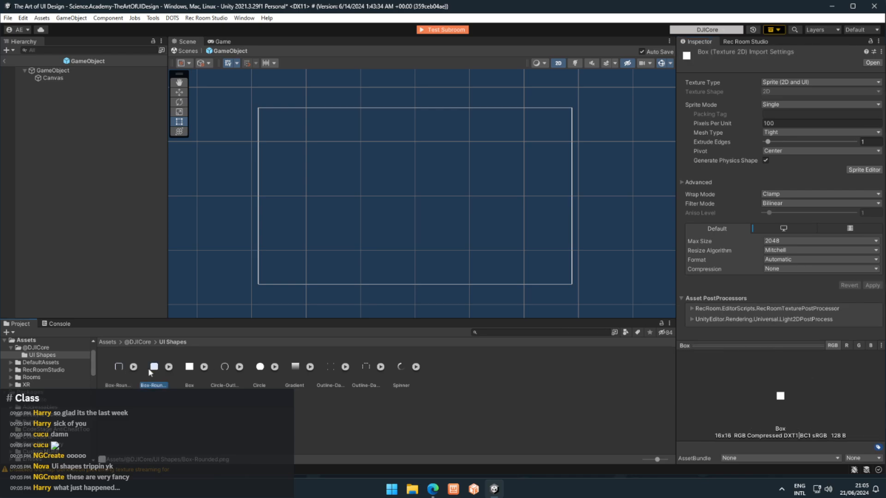
pyautogui.press('Right')
pyautogui.click(235, 384)
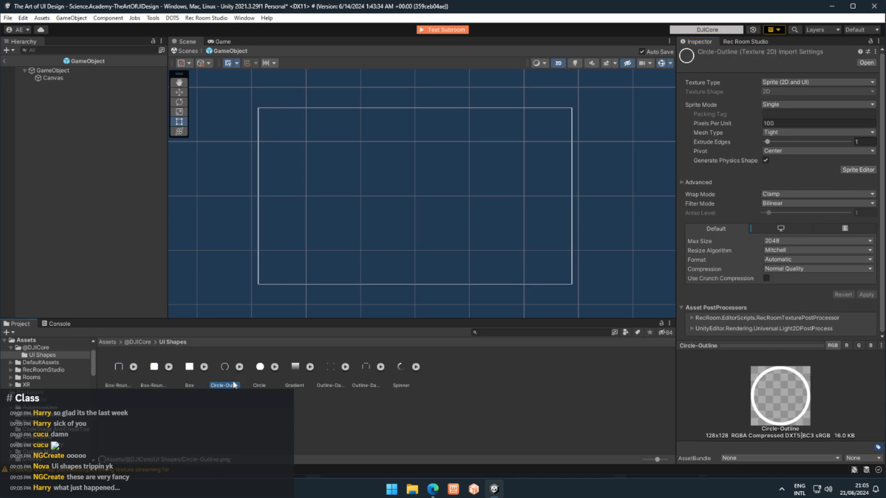
pyautogui.press('Right')
pyautogui.press('Right')
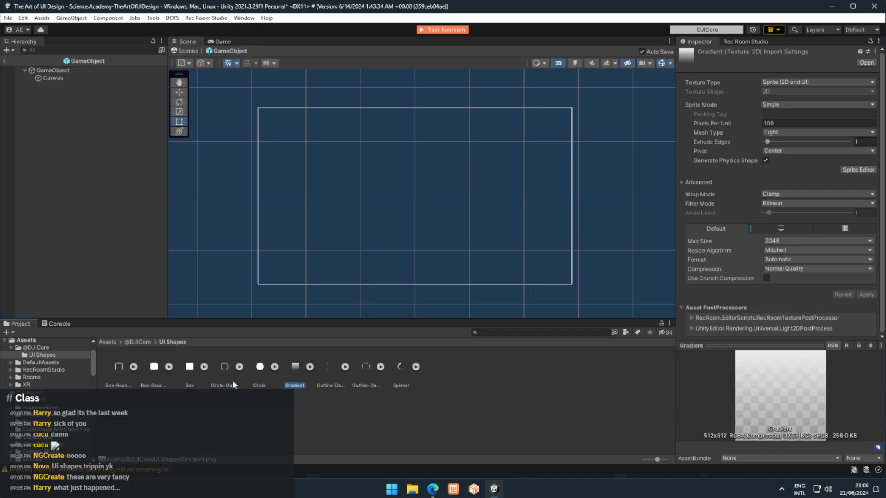
pyautogui.press('Right')
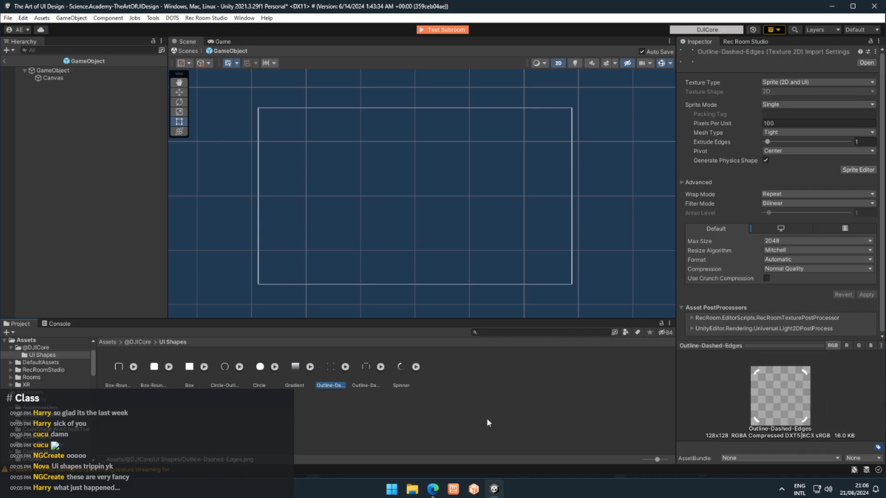
pyautogui.press('Right')
pyautogui.press('Right')
pyautogui.press('Left')
pyautogui.press('Left')
pyautogui.press('Left')
pyautogui.press('Left')
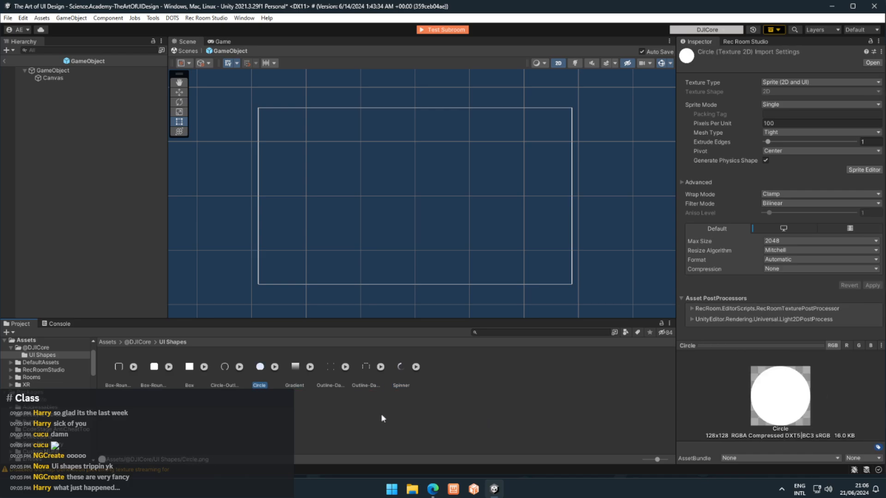
pyautogui.click(355, 407)
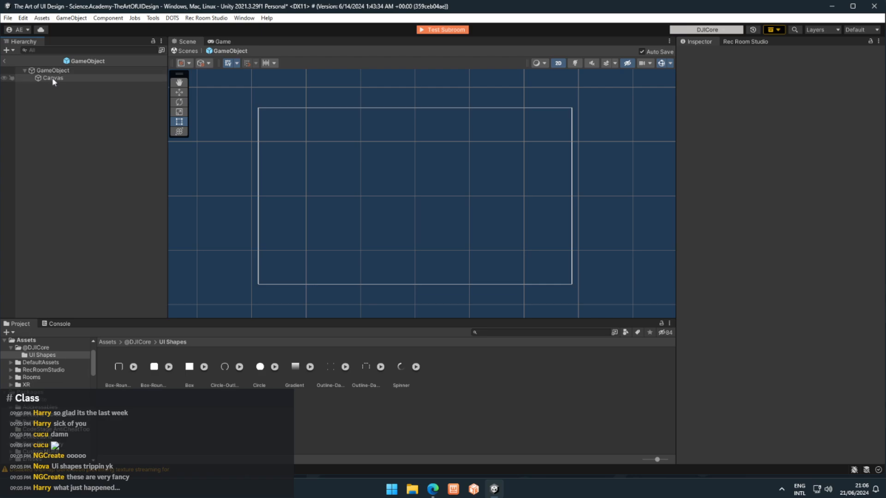
# - Add a UI Image as a child of the Canvas, name it Background and select it
pyautogui.moveTo(397, 249); pyautogui.dragTo(392, 252, button='middle')
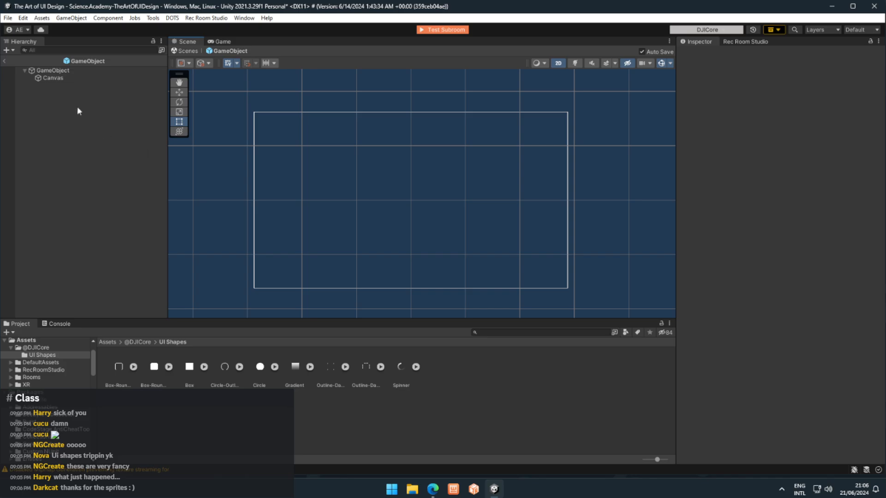
pyautogui.rightClick(78, 78)
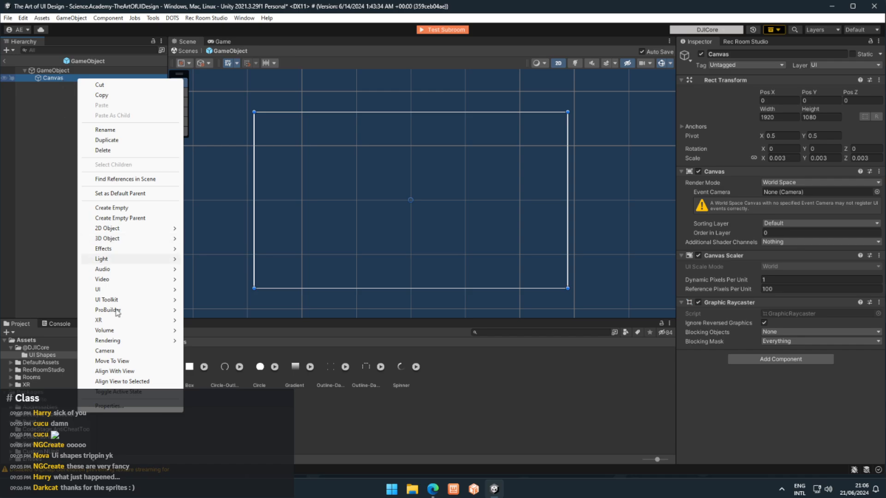
pyautogui.moveTo(116, 291)
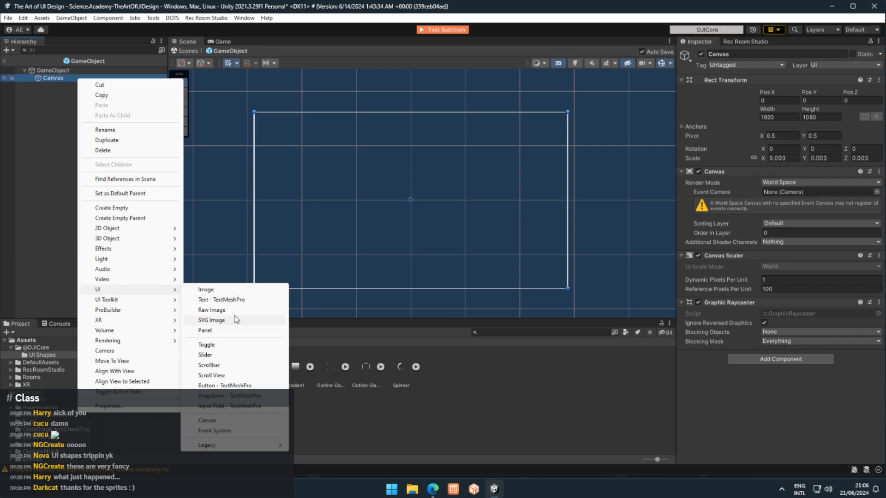
pyautogui.click(235, 290)
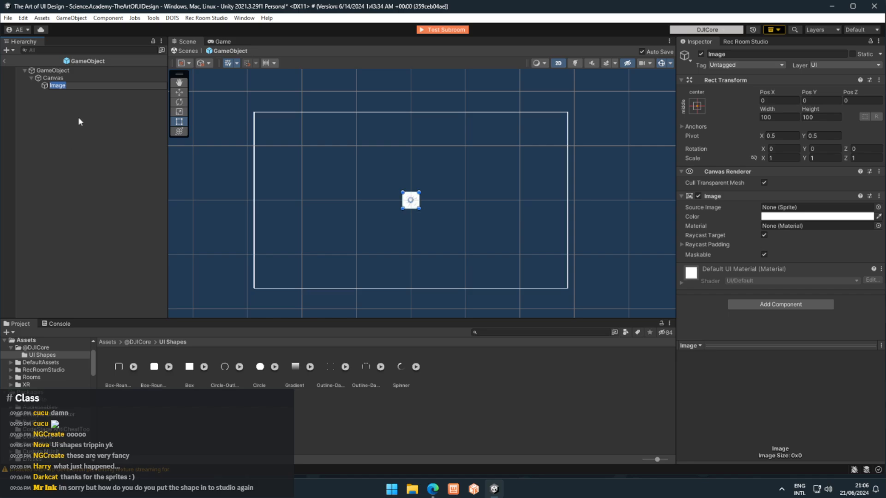
pyautogui.write('Background')
pyautogui.press('Return')
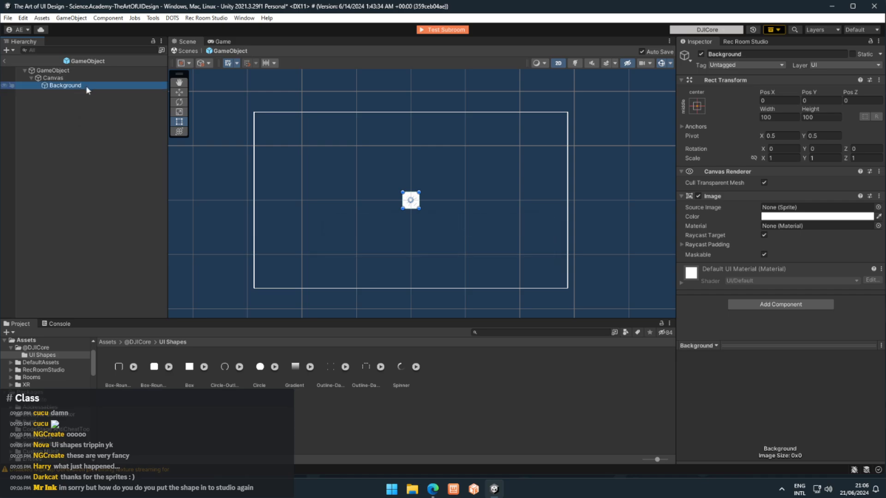
pyautogui.click(82, 120)
pyautogui.click(52, 86)
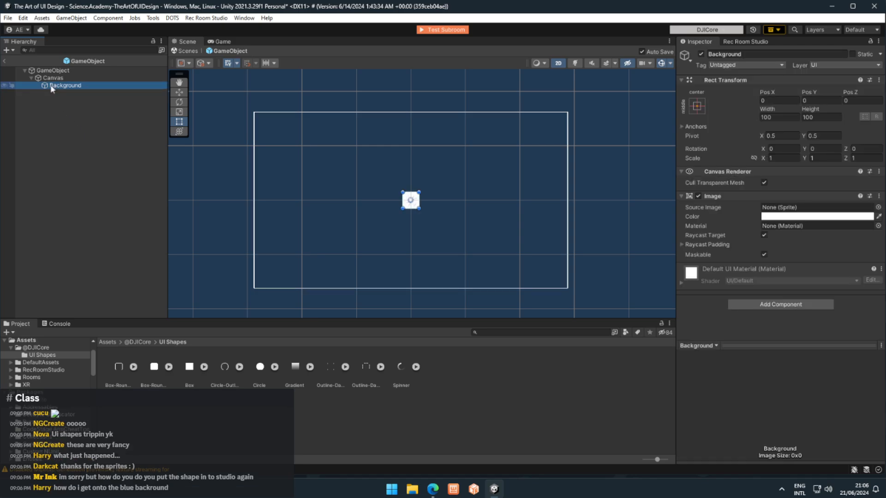
pyautogui.moveTo(425, 204); pyautogui.dragTo(420, 203, button='middle')
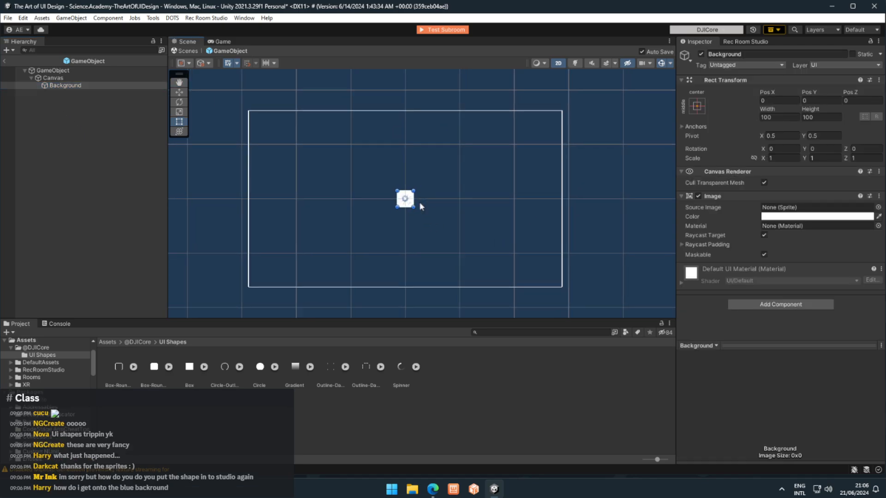
pyautogui.moveTo(446, 230); pyautogui.dragTo(468, 233, button='middle')
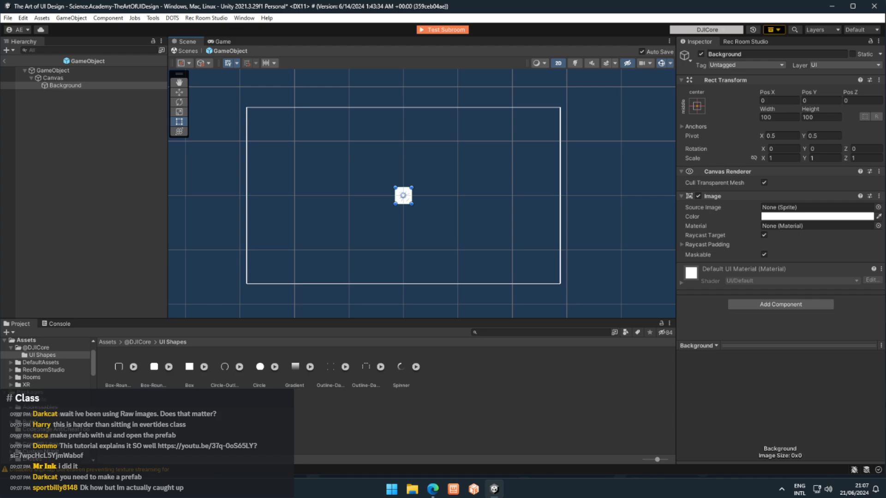
pyautogui.moveTo(402, 271); pyautogui.dragTo(379, 279, button='middle')
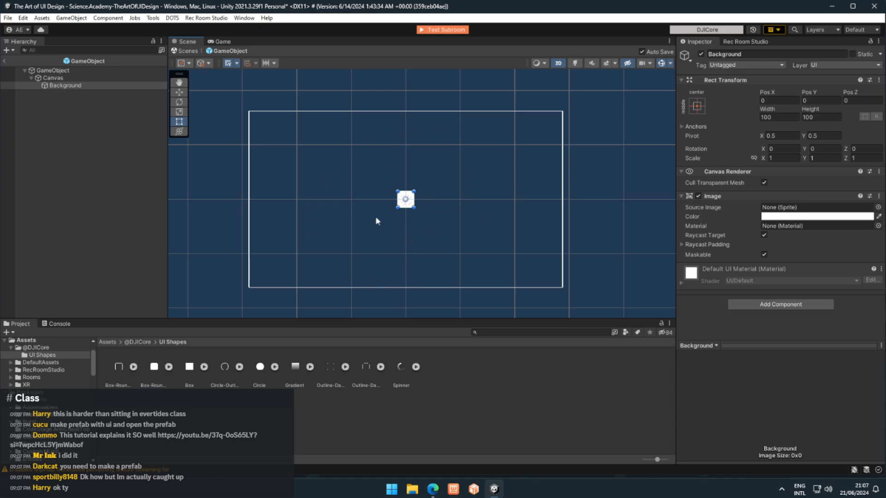
pyautogui.scroll(5, 402, 212)
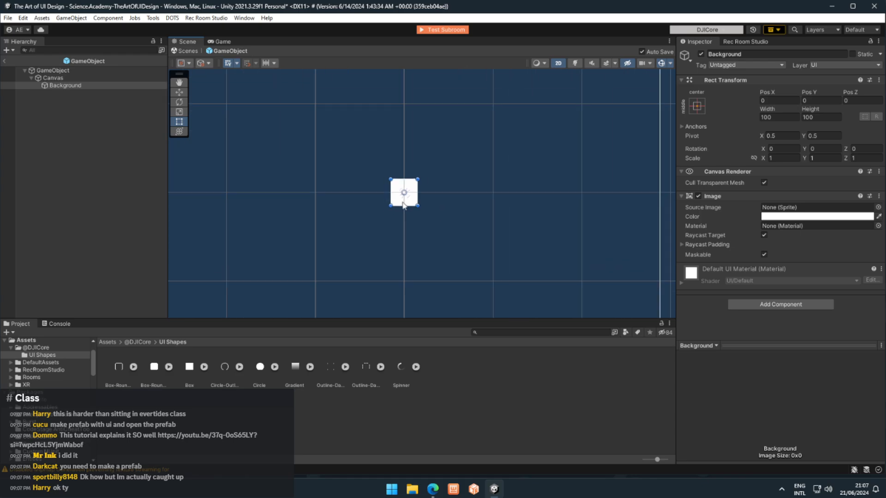
pyautogui.scroll(-5, 403, 205)
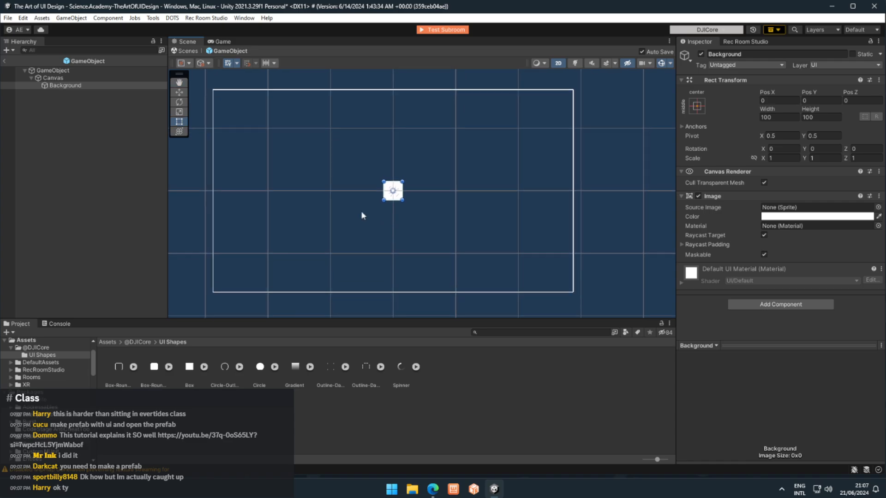
pyautogui.moveTo(412, 191); pyautogui.dragTo(418, 197, button='middle')
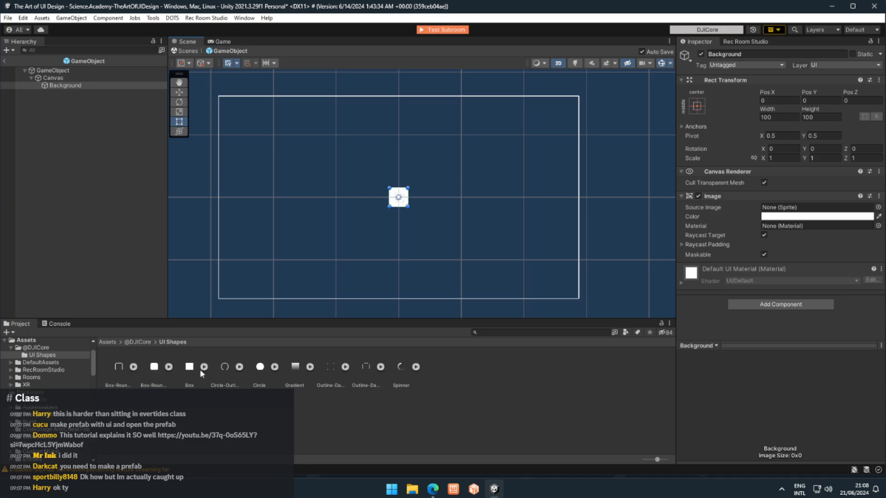
# - Try the Box sprite as the Background's source image, replace it with Box-Rounded, and inspect the rounded corners up close
pyautogui.moveTo(189, 371); pyautogui.dragTo(800, 204)
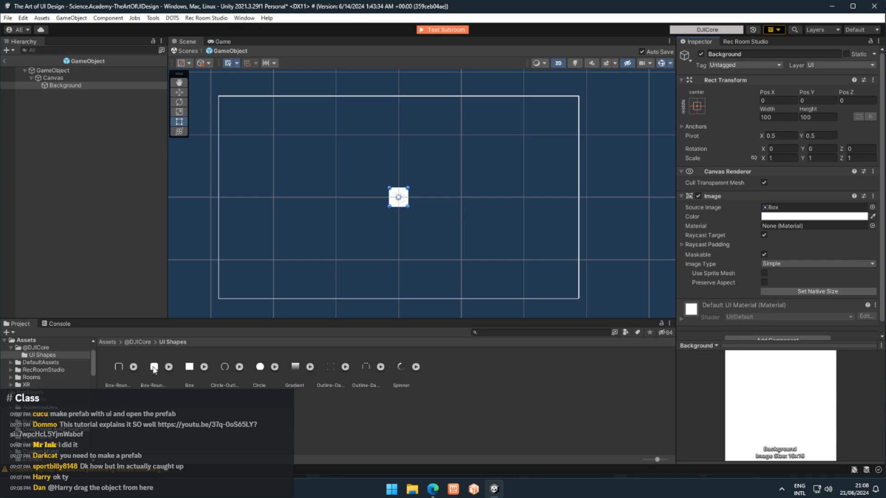
pyautogui.moveTo(153, 368); pyautogui.dragTo(775, 209)
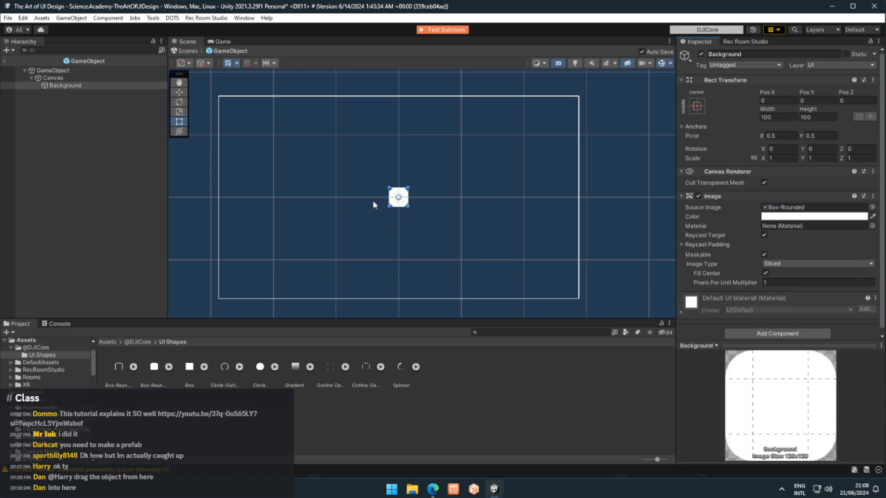
pyautogui.scroll(8, 408, 196)
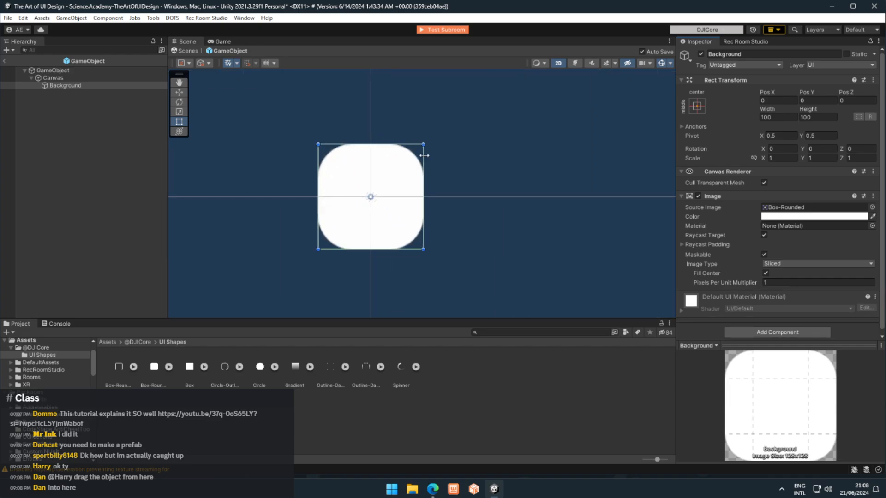
pyautogui.scroll(-10, 412, 206)
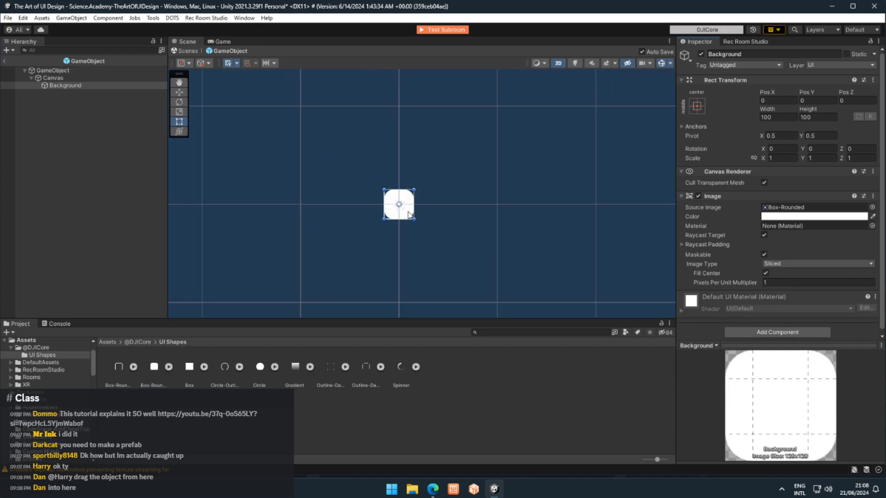
pyautogui.scroll(-3, 411, 208)
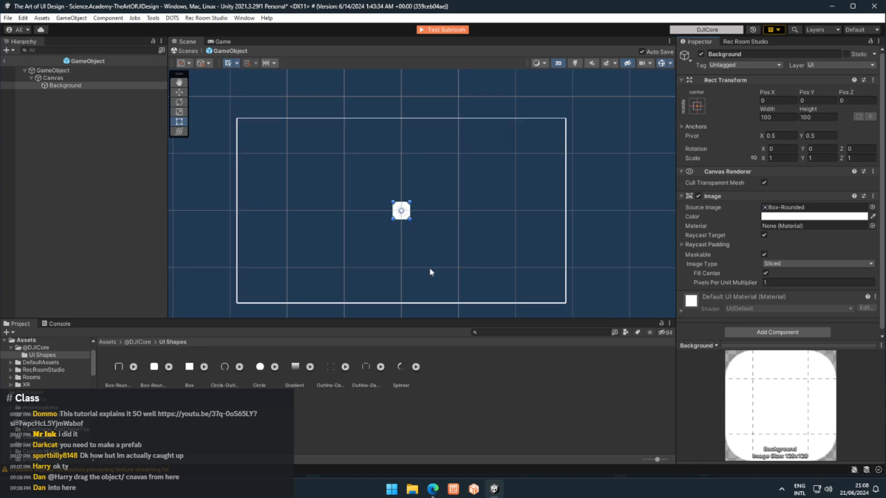
# - Resize the Background image from two opposite corners to fill the whole canvas at 1920 × 1080
pyautogui.moveTo(431, 271); pyautogui.dragTo(441, 254, button='middle')
pyautogui.scroll(2, 426, 265)
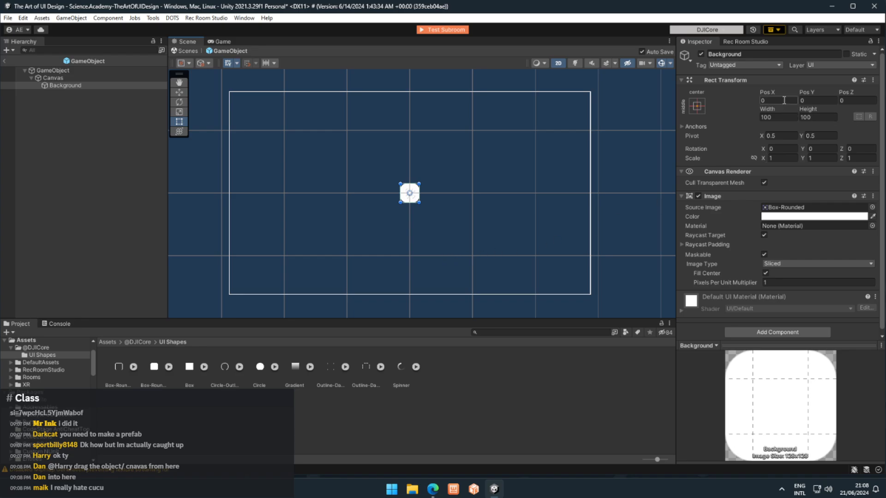
pyautogui.moveTo(461, 207); pyautogui.dragTo(455, 213, button='middle')
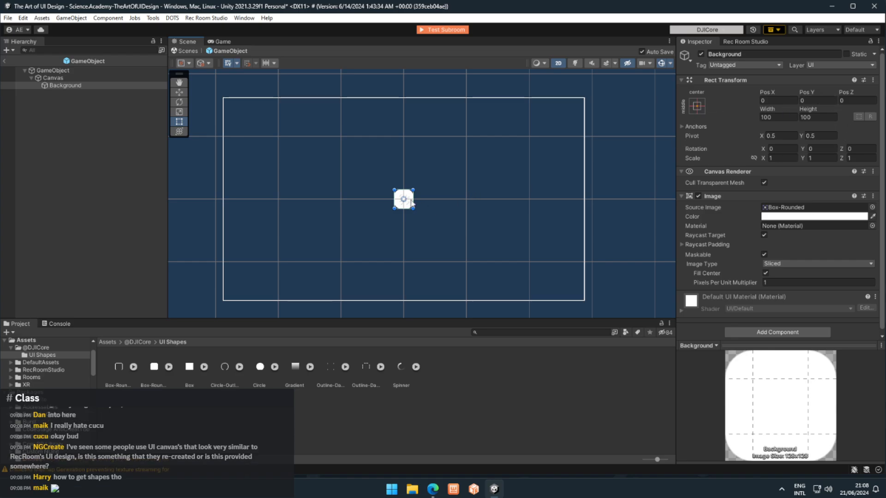
pyautogui.moveTo(413, 190); pyautogui.dragTo(585, 97)
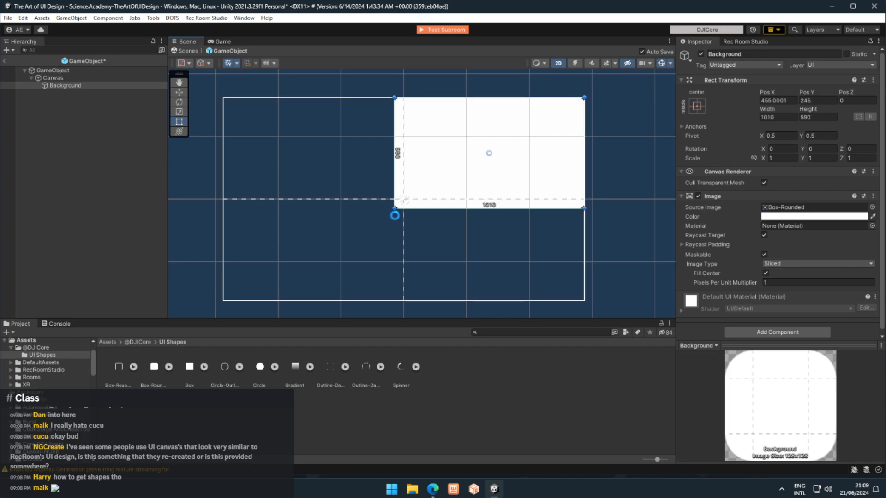
pyautogui.moveTo(394, 216); pyautogui.dragTo(222, 300)
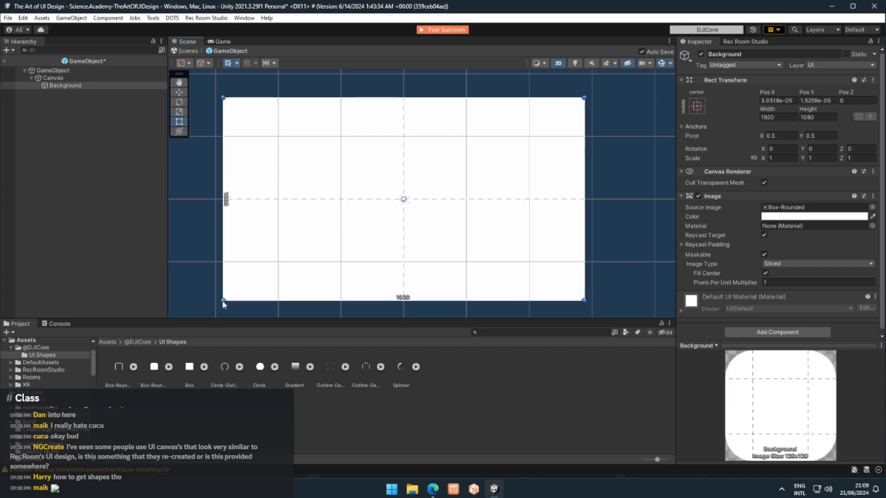
# - Set the Background's Pos X and Pos Y to 0 and save the prefab
pyautogui.click(778, 100)
pyautogui.write('0')
pyautogui.press('Tab')
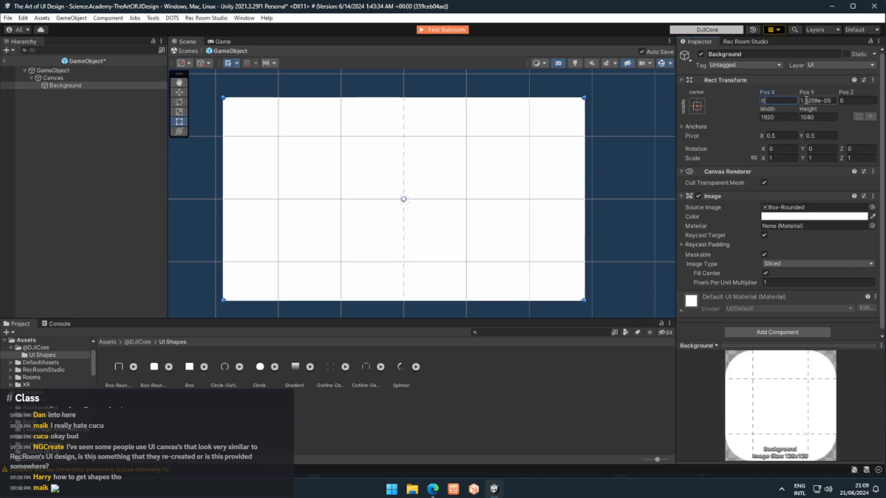
pyautogui.write('0')
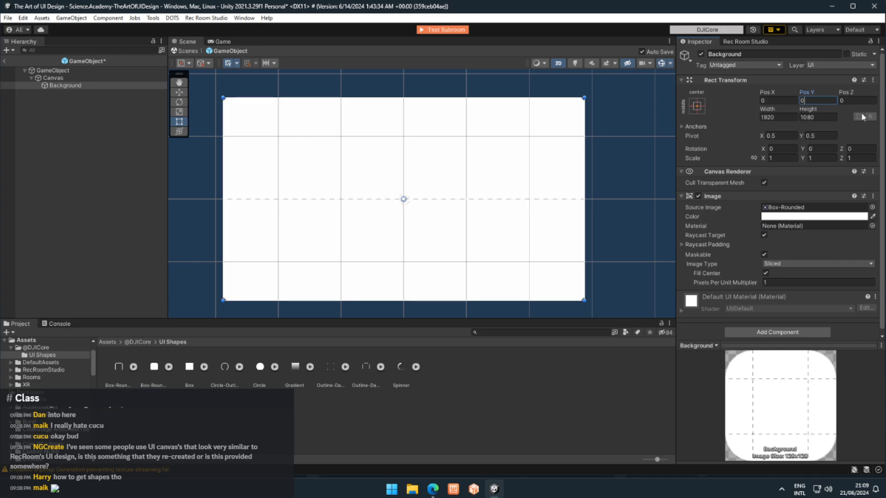
pyautogui.moveTo(624, 228)
pyautogui.mouseDown(button='middle')
pyautogui.moveTo(605, 220)
pyautogui.moveTo(633, 218)
pyautogui.mouseUp(button='middle')
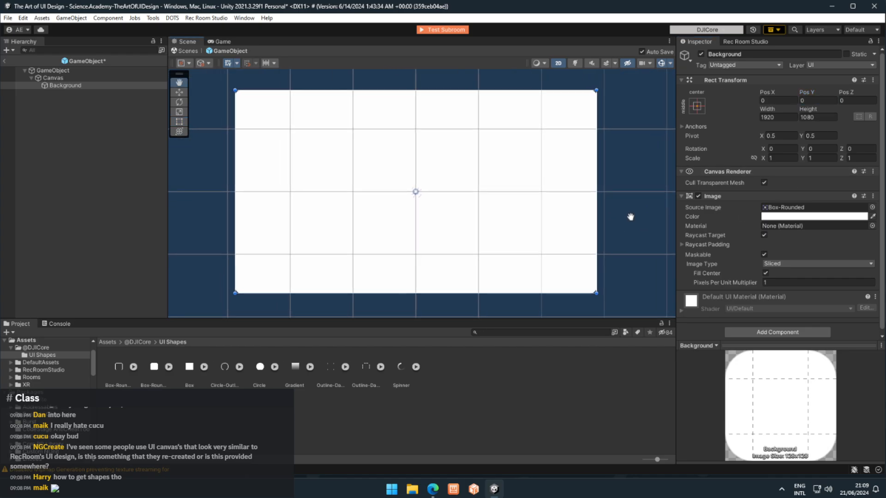
pyautogui.hotkey('ctrl', 's')
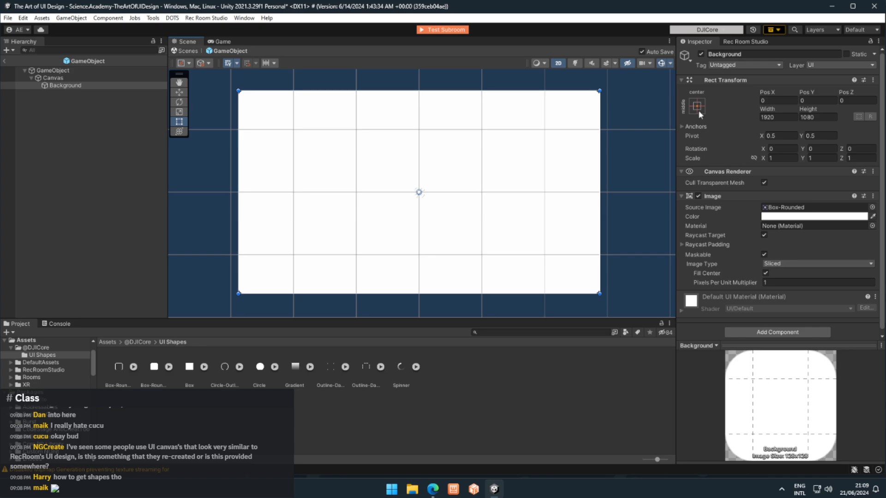
# - Set the Background's anchor preset to stretch both horizontally and vertically
pyautogui.click(699, 110)
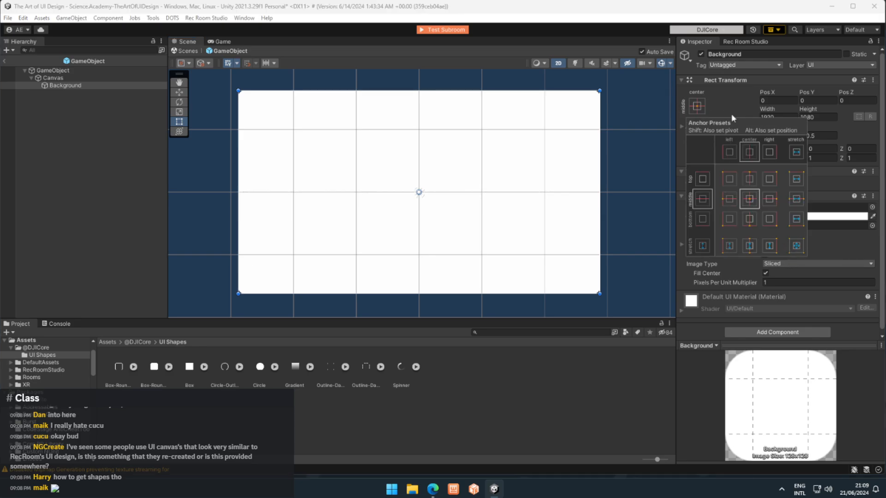
pyautogui.click(696, 106)
pyautogui.click(697, 107)
pyautogui.click(797, 246)
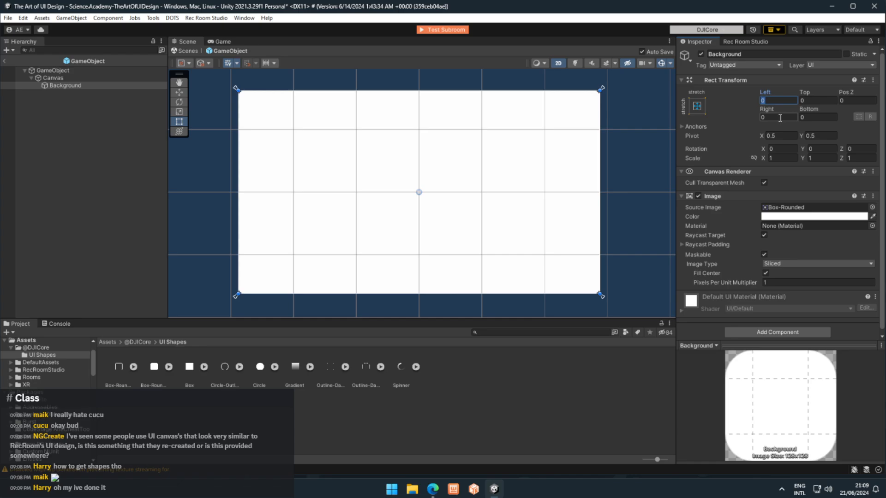
# - Try a Left offset of 100 and larger on the stretched Background, and reset Left to 0
pyautogui.write('100')
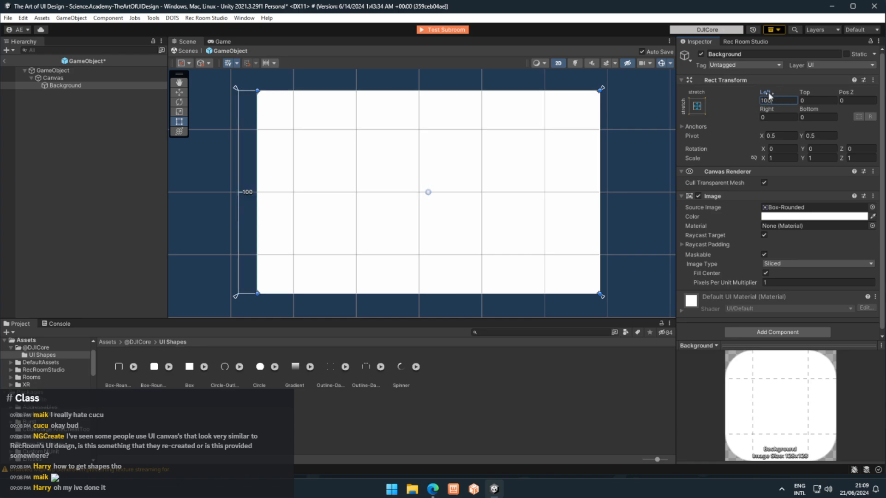
pyautogui.moveTo(768, 93)
pyautogui.mouseDown()
pyautogui.moveTo(885, 95)
pyautogui.moveTo(810, 115)
pyautogui.moveTo(519, 116)
pyautogui.moveTo(752, 99)
pyautogui.mouseUp()
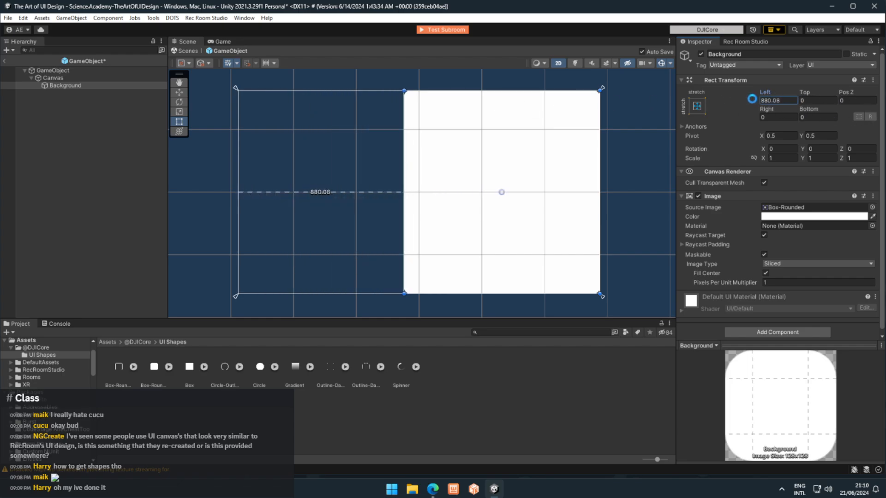
pyautogui.click(777, 101)
pyautogui.write('0')
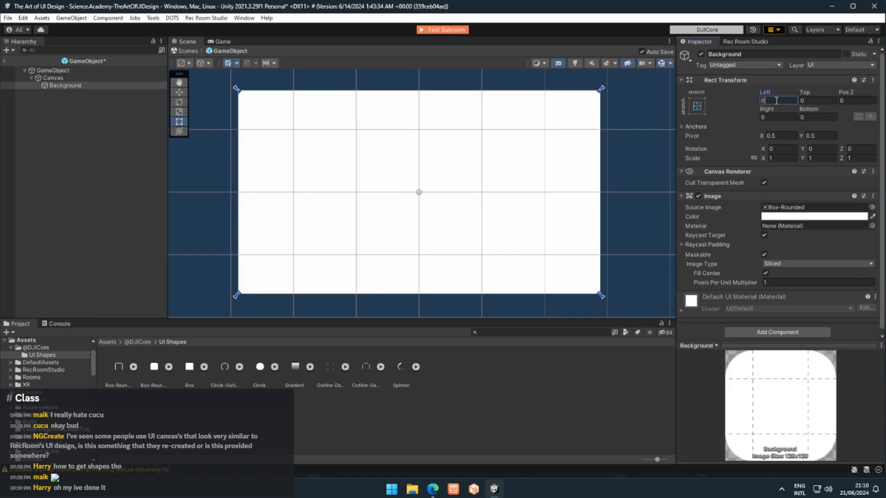
pyautogui.moveTo(483, 227)
pyautogui.mouseDown(button='middle')
pyautogui.moveTo(469, 226)
pyautogui.moveTo(494, 229)
pyautogui.mouseUp(button='middle')
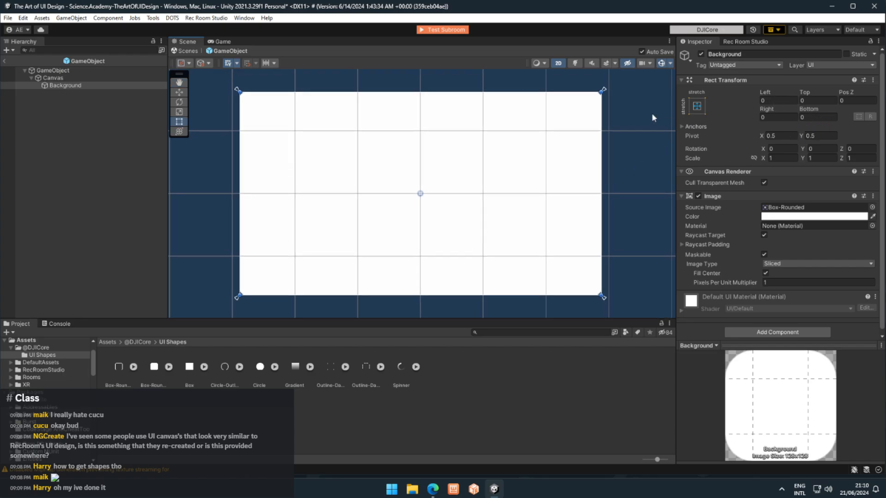
# - Change the Background's anchor preset to horizontal center with vertical stretch and try a Pos X of 100
pyautogui.click(698, 106)
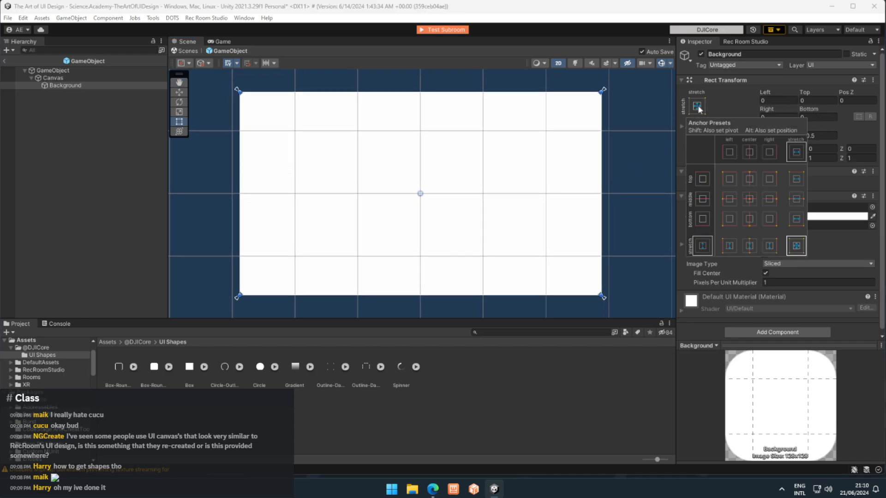
pyautogui.click(749, 247)
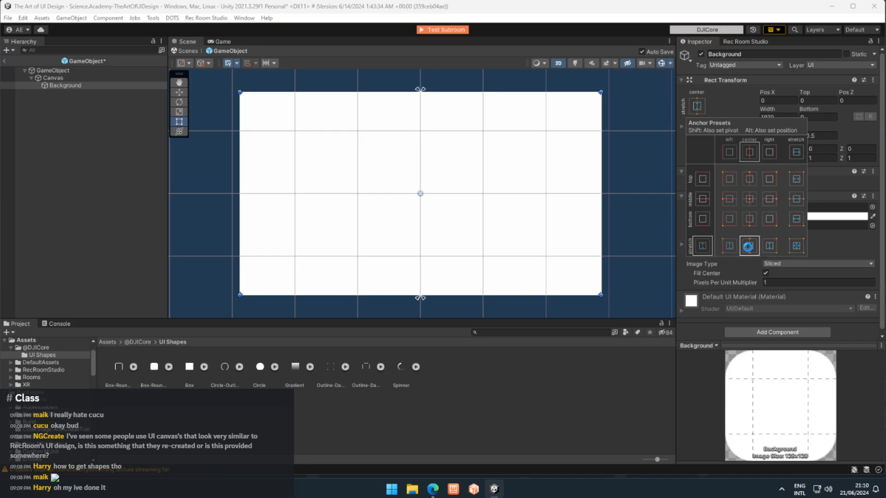
pyautogui.click(783, 101)
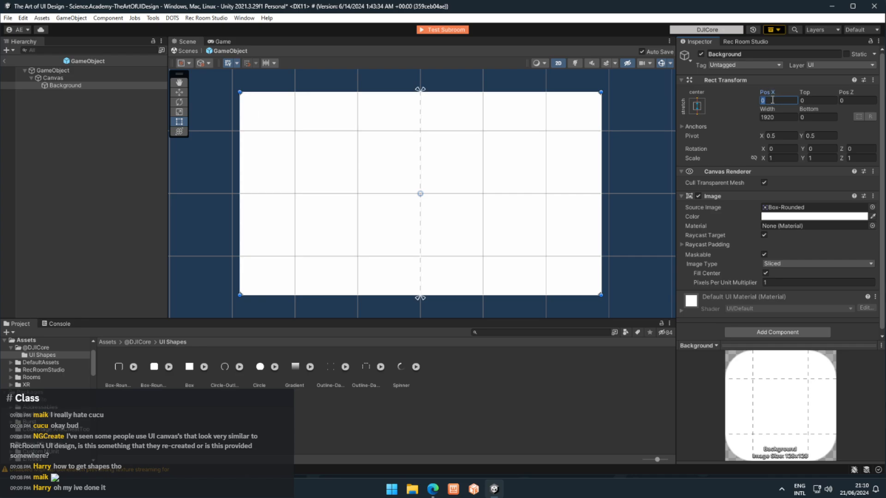
pyautogui.write('5')
pyautogui.press('BackSpace')
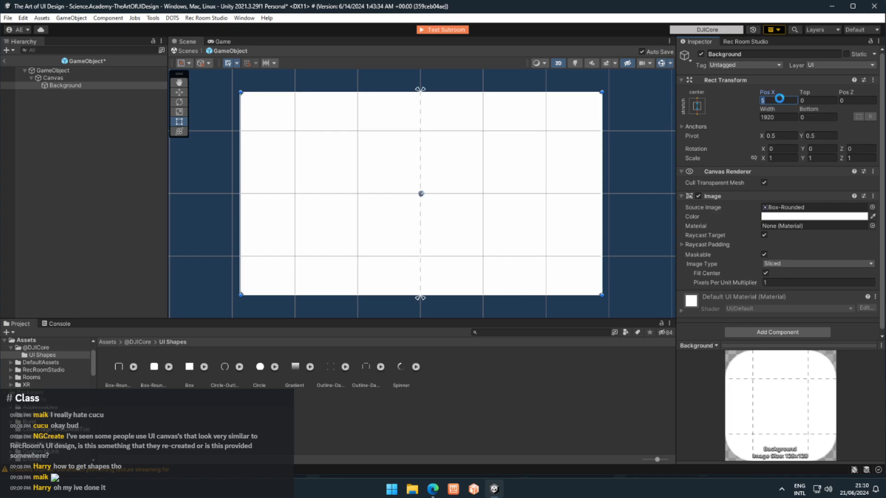
pyautogui.write('100')
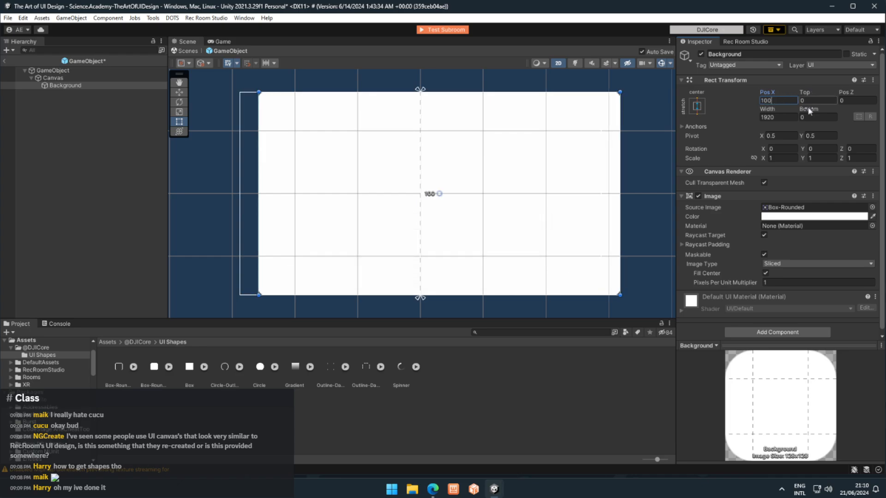
# - Try increasing the Background's Top offset, undo that change, and set Pos X to 0
pyautogui.click(826, 96)
pyautogui.moveTo(826, 96); pyautogui.dragTo(697, 105)
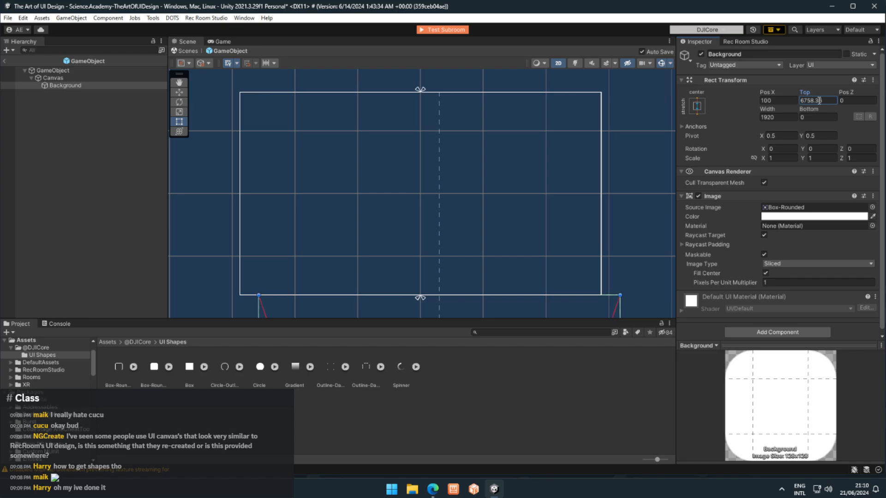
pyautogui.click(788, 99)
pyautogui.hotkey('ctrl', 'z')
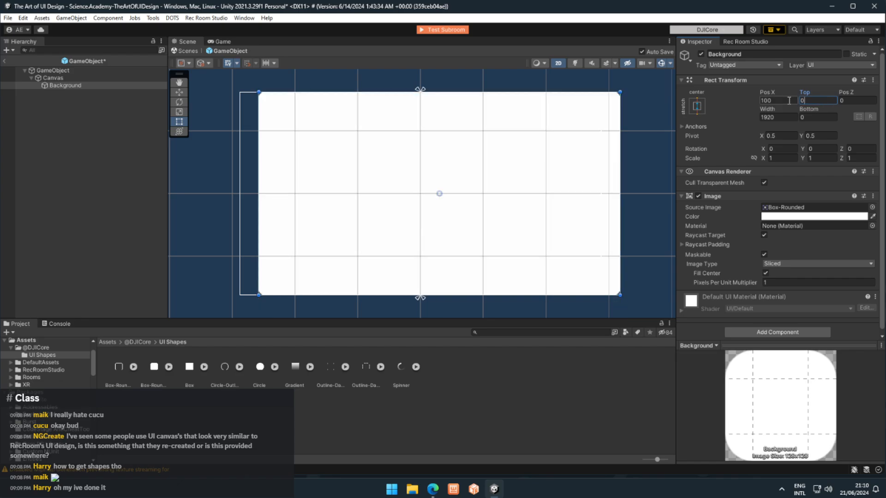
pyautogui.write('0')
pyautogui.press('Return')
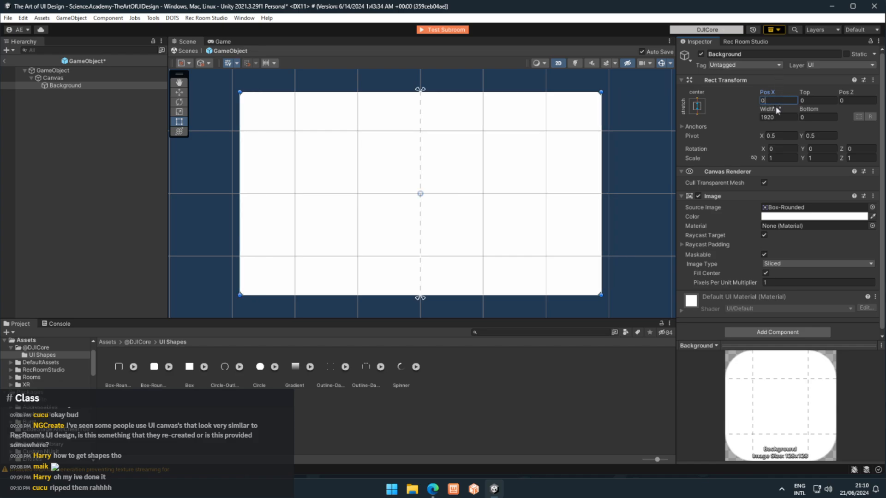
# - Return the Background's anchor preset to stretch in both directions and review its Rect Transform settings
pyautogui.click(697, 106)
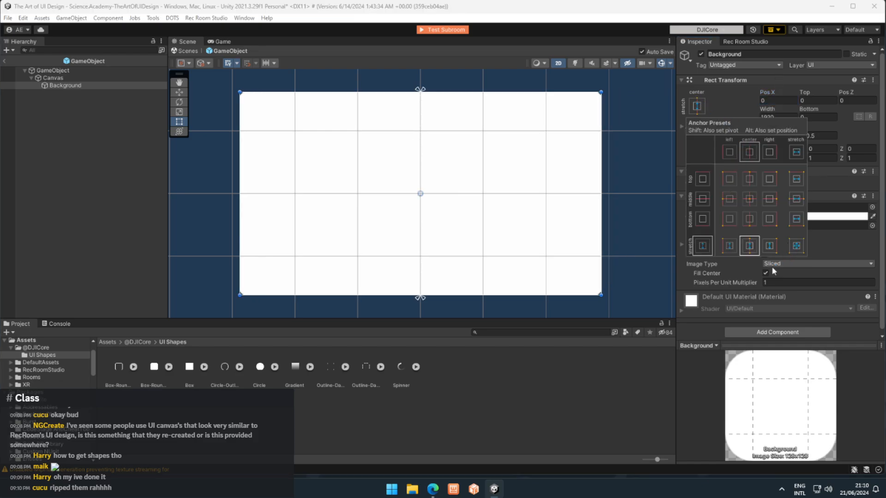
pyautogui.click(797, 246)
pyautogui.click(782, 99)
pyautogui.click(780, 83)
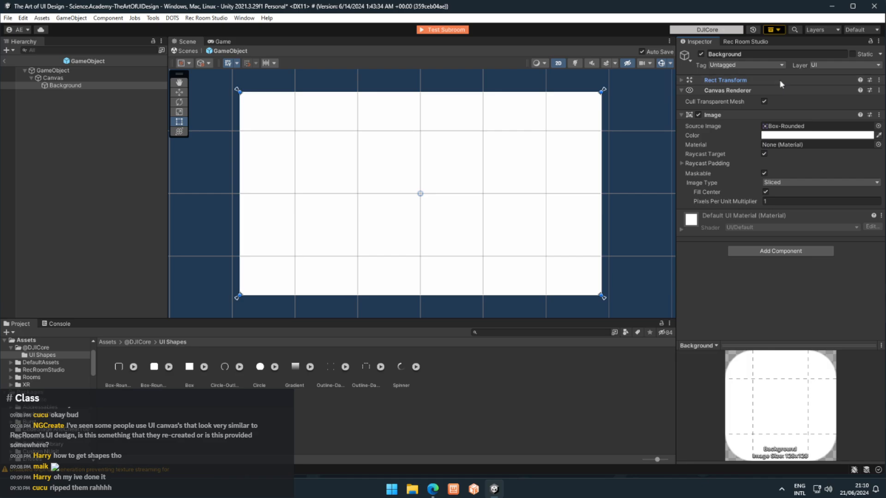
pyautogui.click(779, 79)
pyautogui.moveTo(557, 215); pyautogui.dragTo(574, 208, button='middle')
pyautogui.click(698, 105)
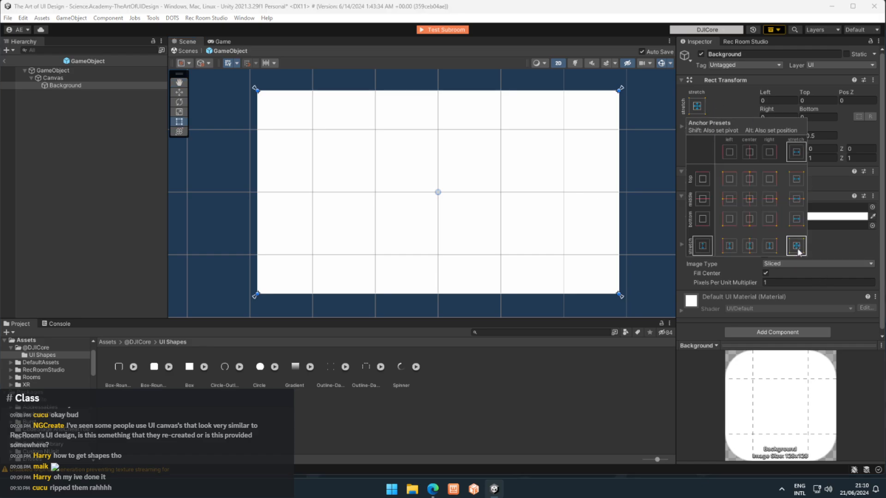
pyautogui.click(811, 96)
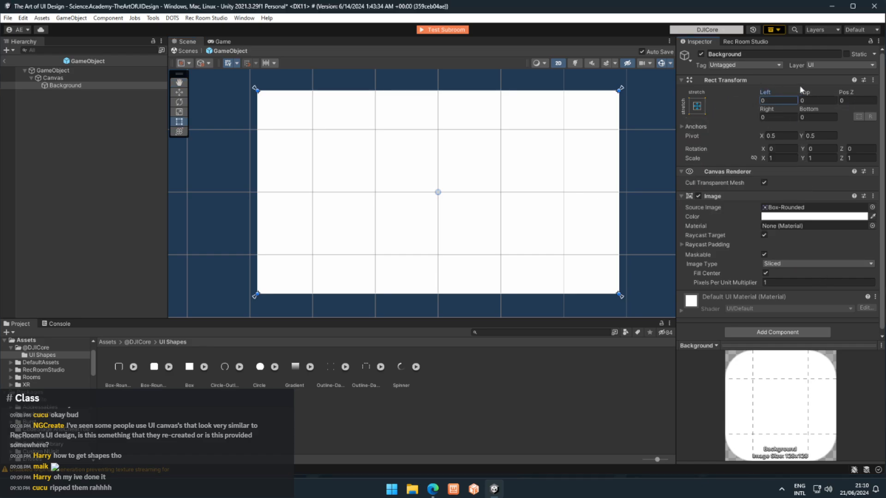
# - Examine the Background's upper-right rounded corner up close and return to viewing the whole canvas
pyautogui.moveTo(528, 152); pyautogui.dragTo(512, 162, button='middle')
pyautogui.moveTo(577, 124); pyautogui.dragTo(336, 252, button='middle')
pyautogui.scroll(4, 516, 146)
pyautogui.scroll(10, 471, 171)
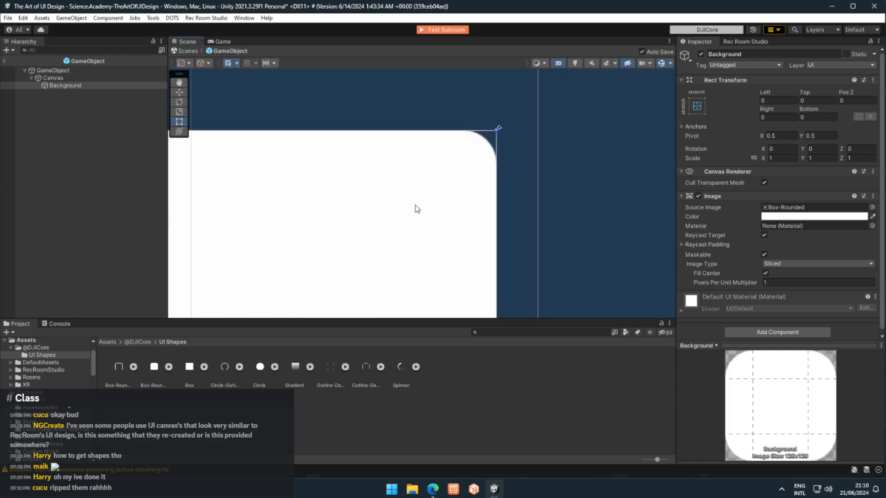
pyautogui.moveTo(480, 162); pyautogui.dragTo(458, 175, button='middle')
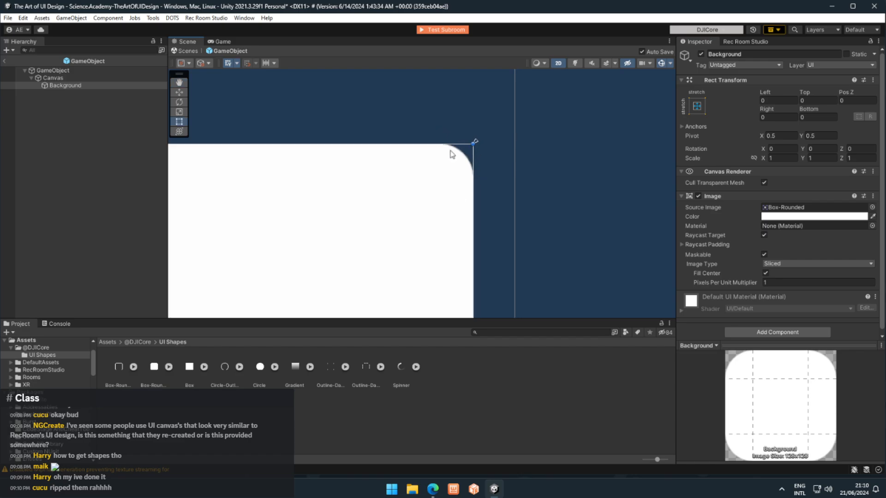
pyautogui.moveTo(423, 224); pyautogui.dragTo(627, 90, button='middle')
pyautogui.scroll(-4, 493, 153)
pyautogui.scroll(-10, 617, 112)
pyautogui.moveTo(586, 137); pyautogui.dragTo(564, 150, button='middle')
pyautogui.scroll(-1, 564, 136)
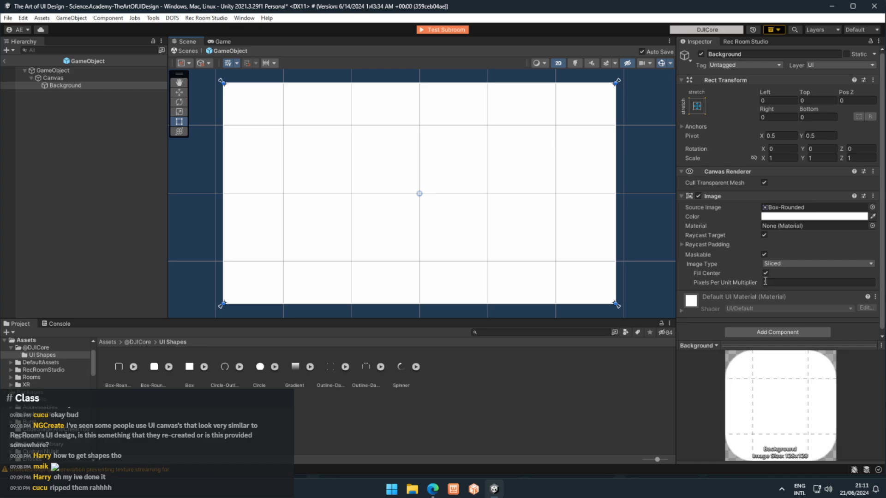
# - Try lowering the Background image's Pixels Per Unit Multiplier to 0.01 and save the prefab
pyautogui.scroll(-1, 716, 226)
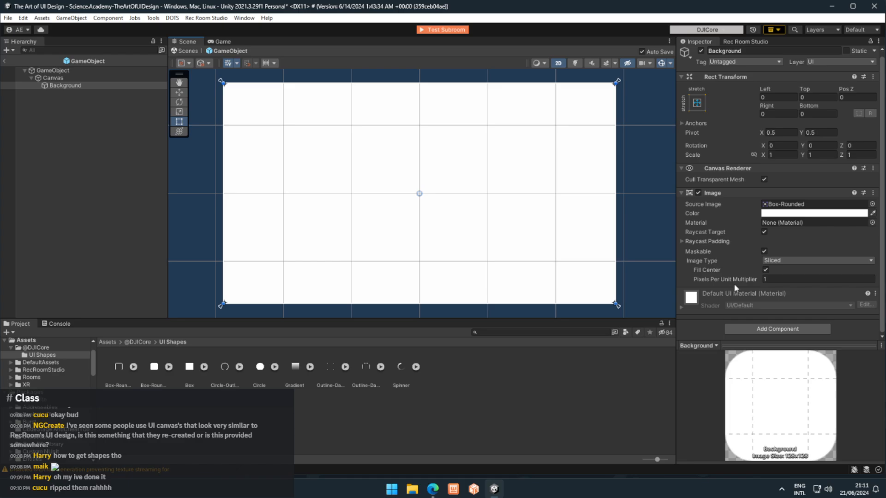
pyautogui.click(782, 279)
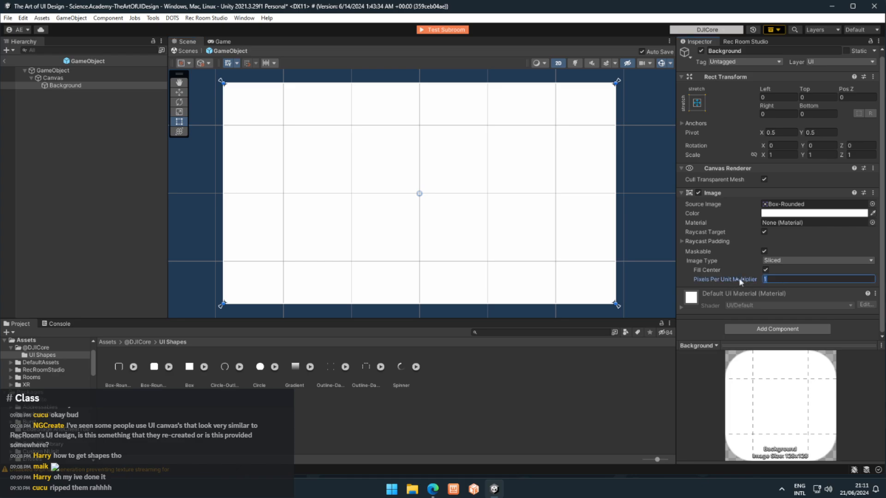
pyautogui.moveTo(739, 279)
pyautogui.mouseDown()
pyautogui.moveTo(750, 280)
pyautogui.moveTo(730, 289)
pyautogui.mouseUp()
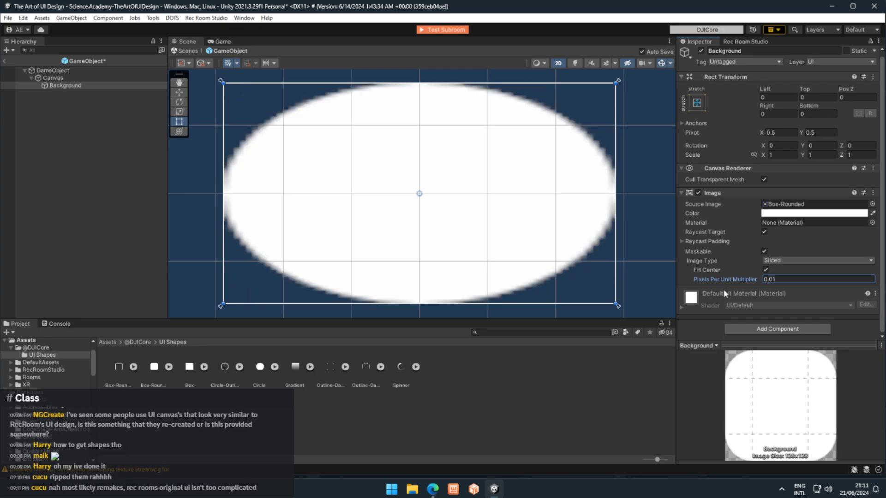
pyautogui.hotkey('ctrl', 's')
# - Raise the Background image's Pixels Per Unit Multiplier to 0.5
pyautogui.moveTo(733, 280)
pyautogui.mouseDown()
pyautogui.moveTo(744, 281)
pyautogui.moveTo(739, 291)
pyautogui.moveTo(722, 292)
pyautogui.moveTo(740, 279)
pyautogui.mouseUp()
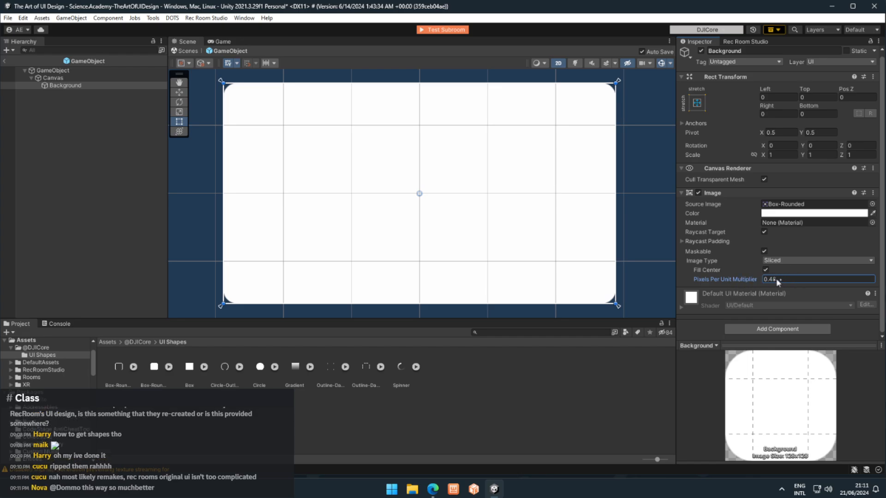
pyautogui.click(781, 280)
pyautogui.write('0.5')
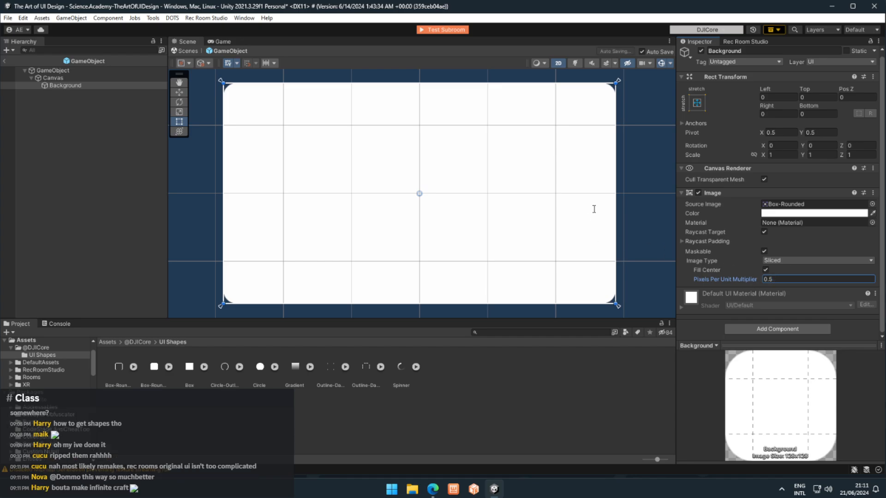
pyautogui.moveTo(630, 248); pyautogui.dragTo(622, 239, button='middle')
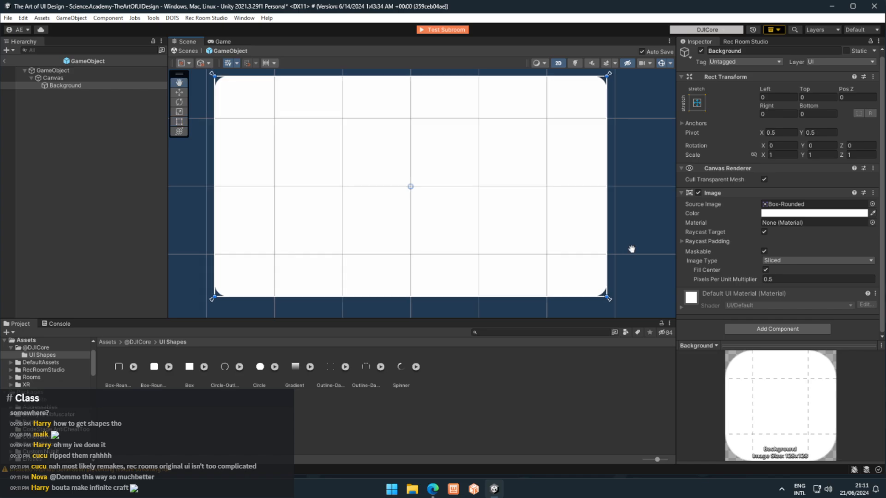
pyautogui.moveTo(633, 250); pyautogui.dragTo(631, 258, button='middle')
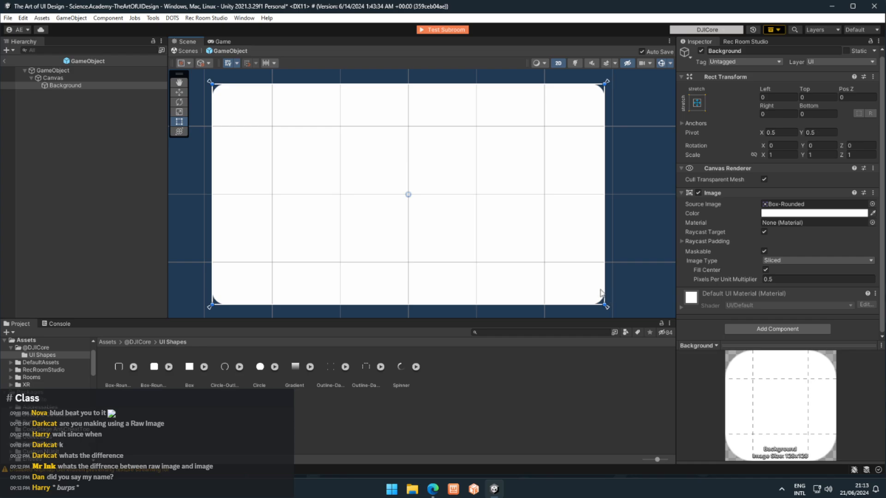
pyautogui.click(659, 248)
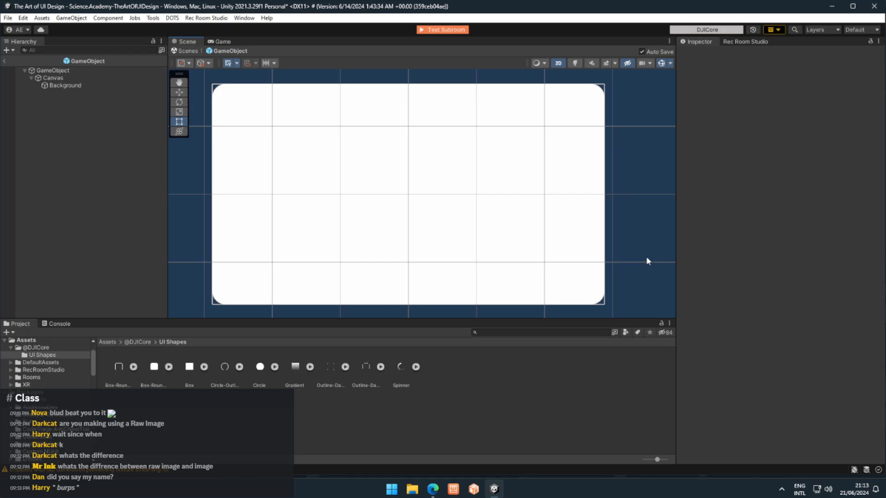
pyautogui.click(517, 228)
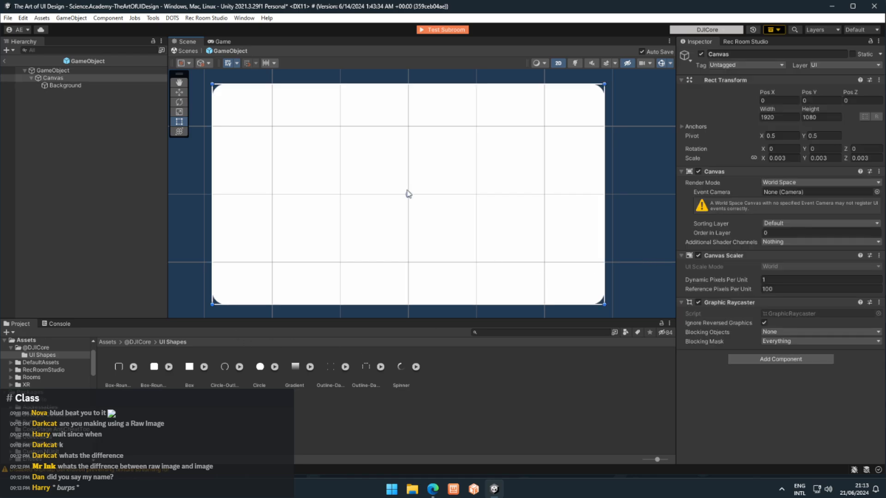
pyautogui.click(194, 177)
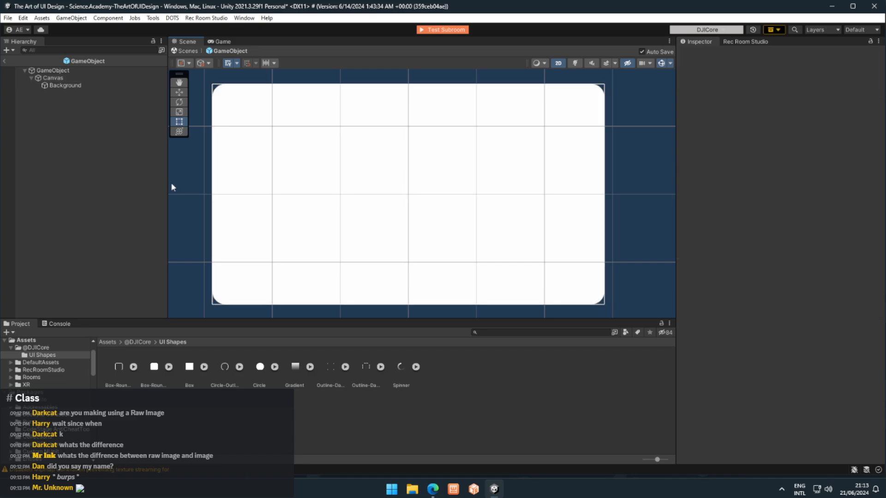
pyautogui.click(371, 188)
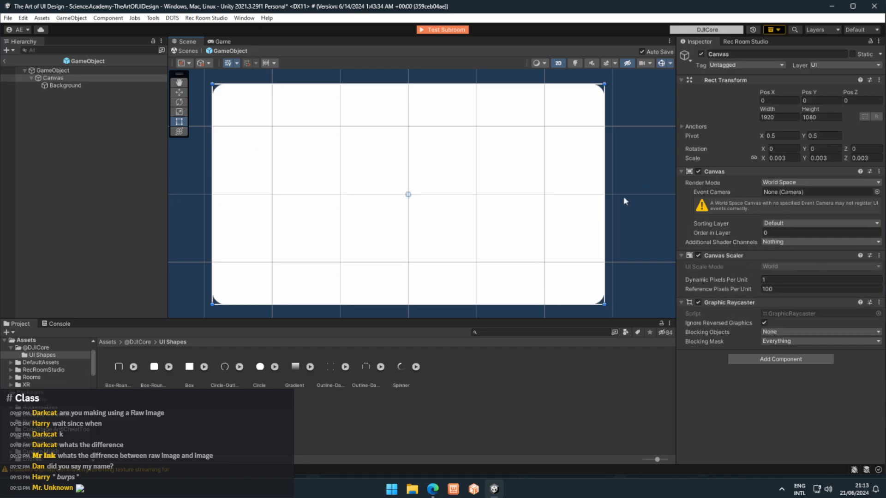
# - Set the Background image's Pixels Per Unit Multiplier to 0.25 and save the prefab
pyautogui.click(81, 86)
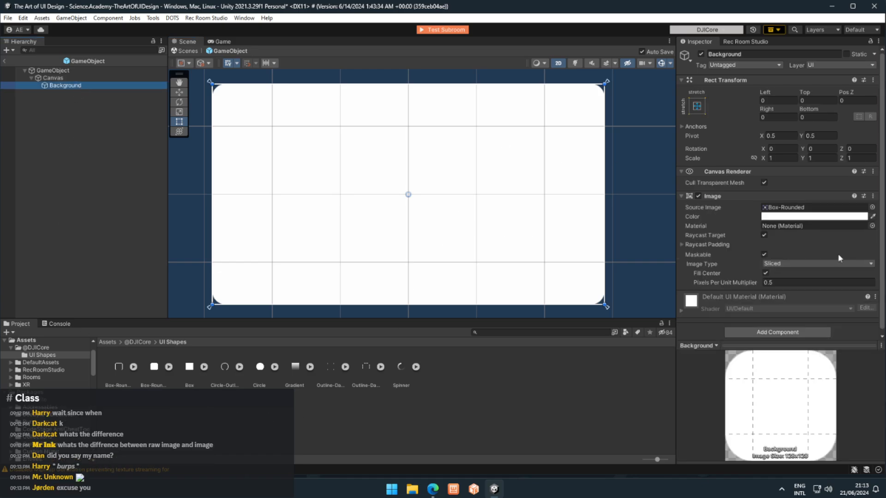
pyautogui.click(784, 282)
pyautogui.write('0.25')
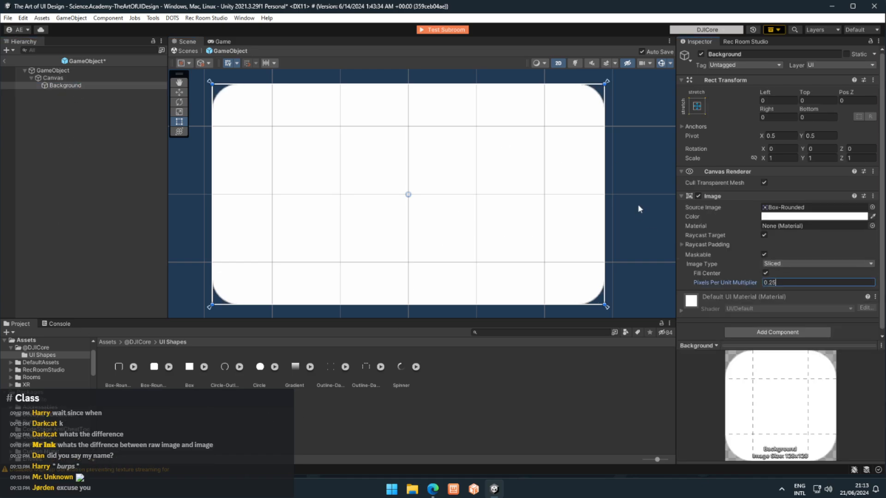
pyautogui.click(637, 208)
pyautogui.hotkey('ctrl', 's')
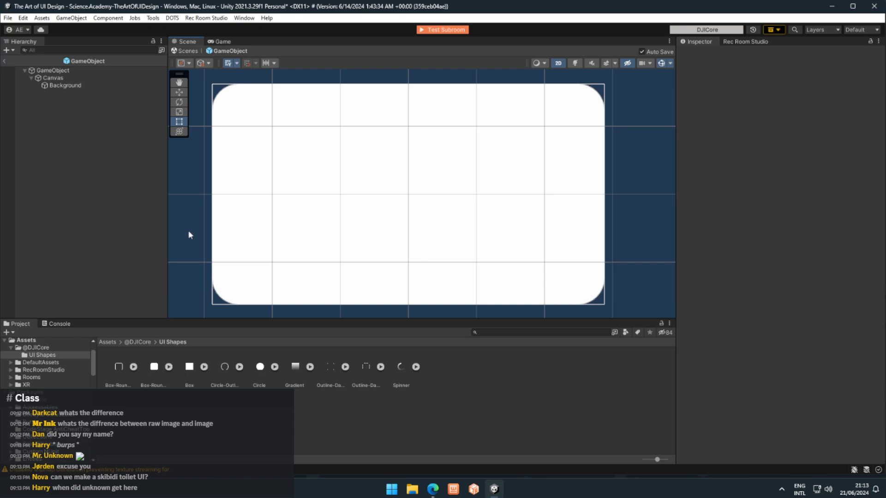
# - Preview the Gradient sprite from the UI Shapes folder and clear the asset selection
pyautogui.click(294, 369)
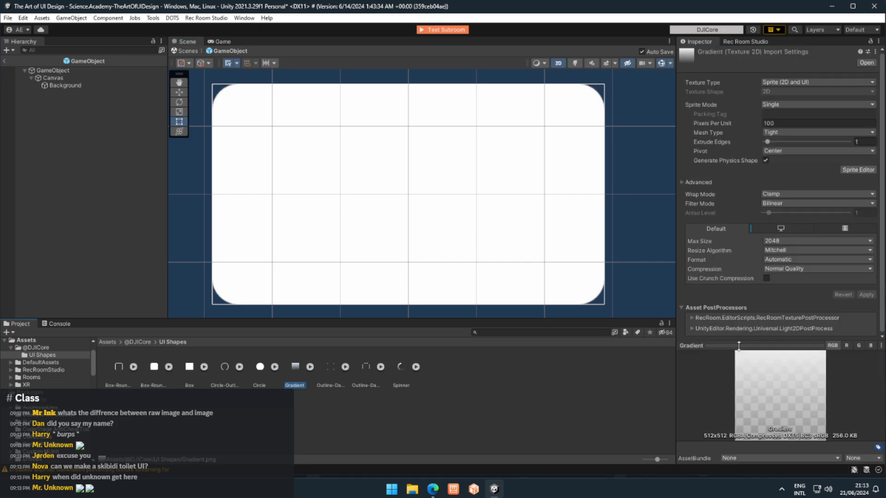
pyautogui.moveTo(739, 346)
pyautogui.mouseDown()
pyautogui.moveTo(739, 309)
pyautogui.moveTo(739, 343)
pyautogui.mouseUp()
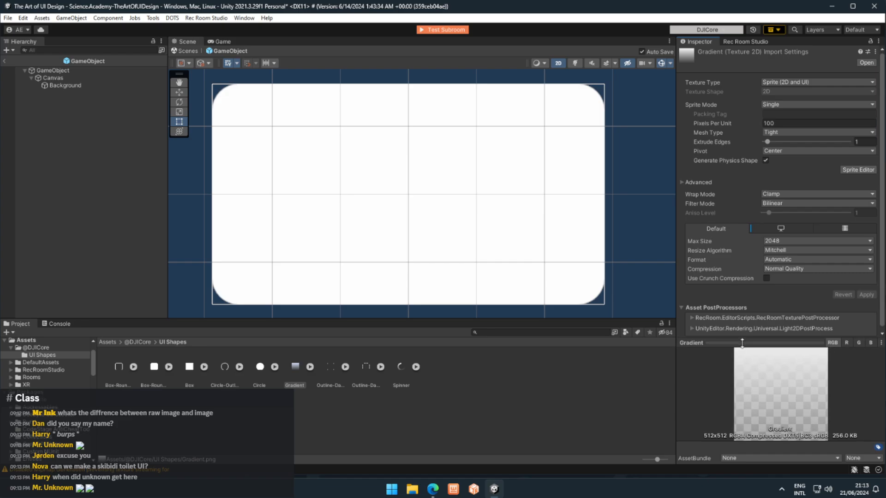
pyautogui.click(244, 419)
pyautogui.click(295, 367)
pyautogui.click(339, 445)
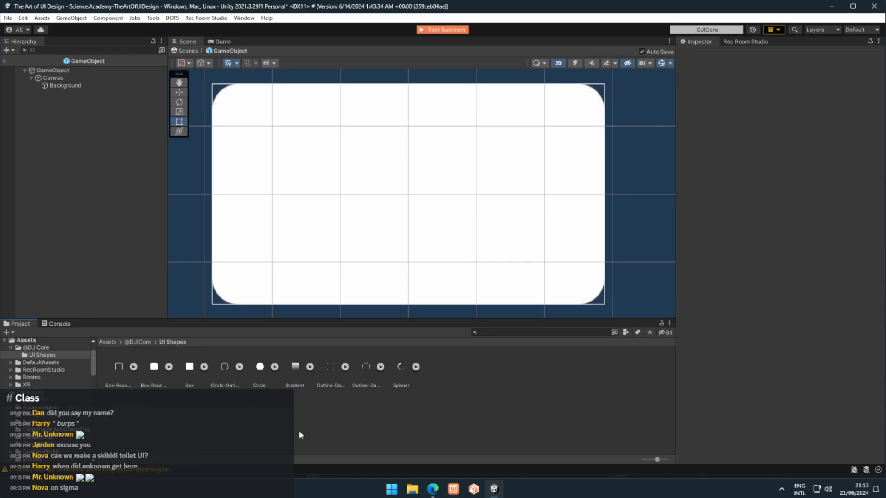
# - Add a UI Image as a child of the Background and keep its default name
pyautogui.click(58, 87)
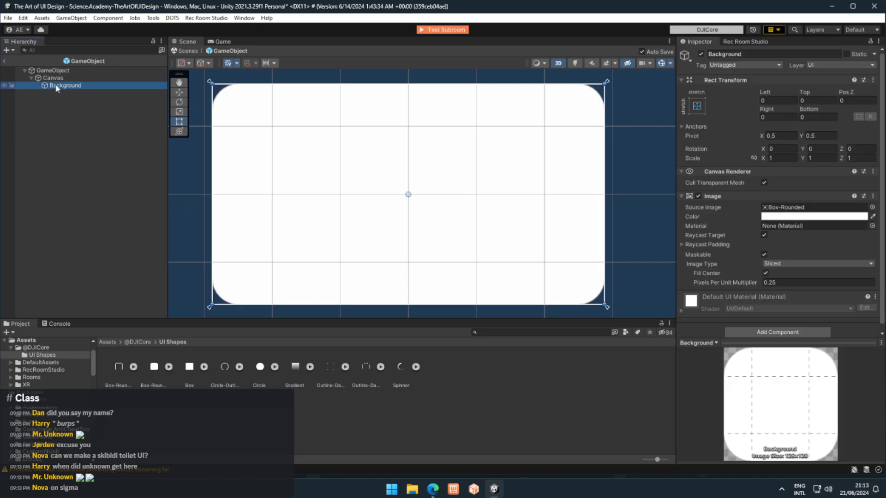
pyautogui.rightClick(57, 86)
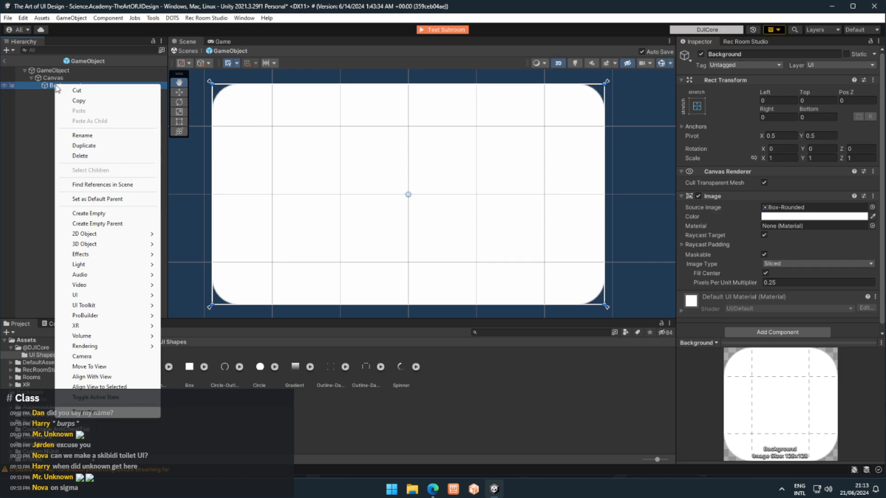
pyautogui.click(34, 222)
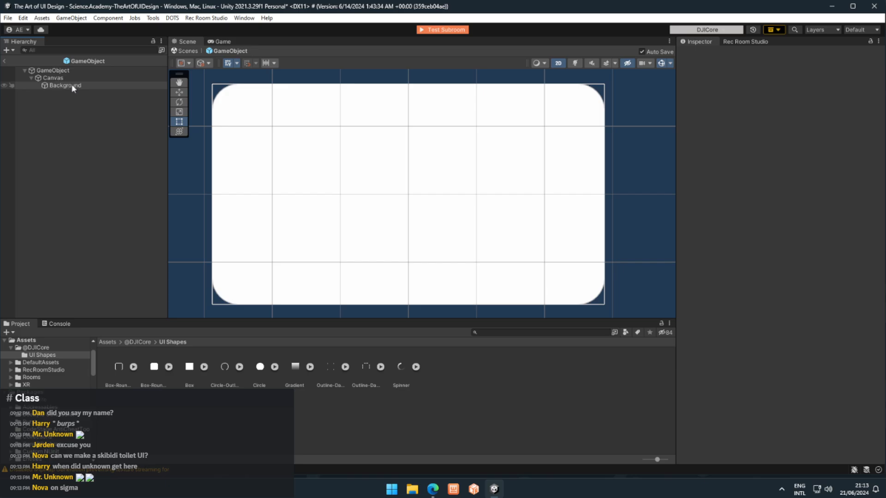
pyautogui.click(72, 87)
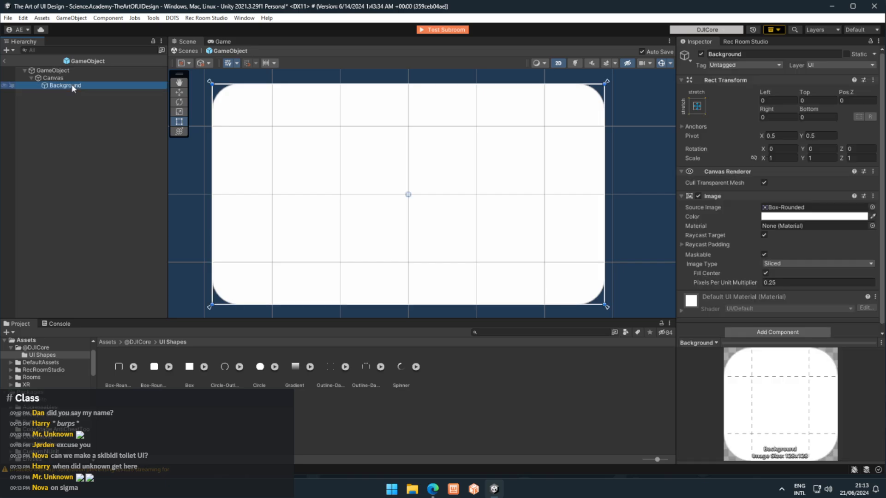
pyautogui.rightClick(64, 85)
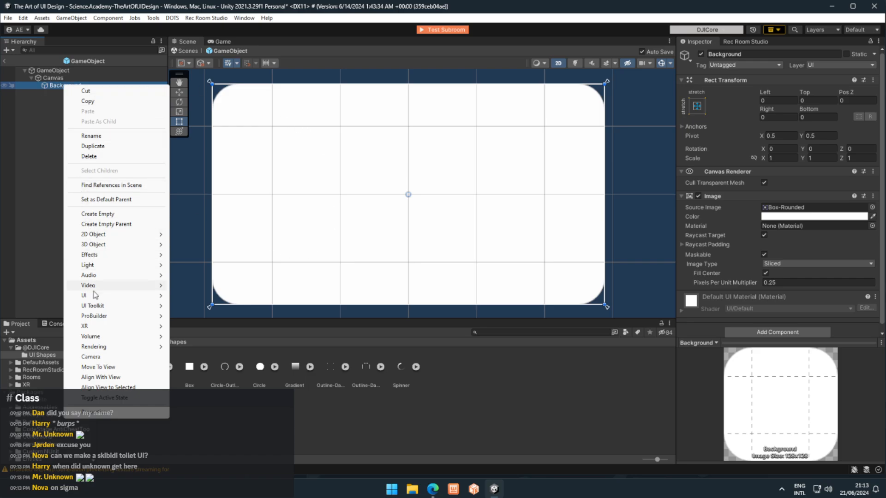
pyautogui.moveTo(94, 295)
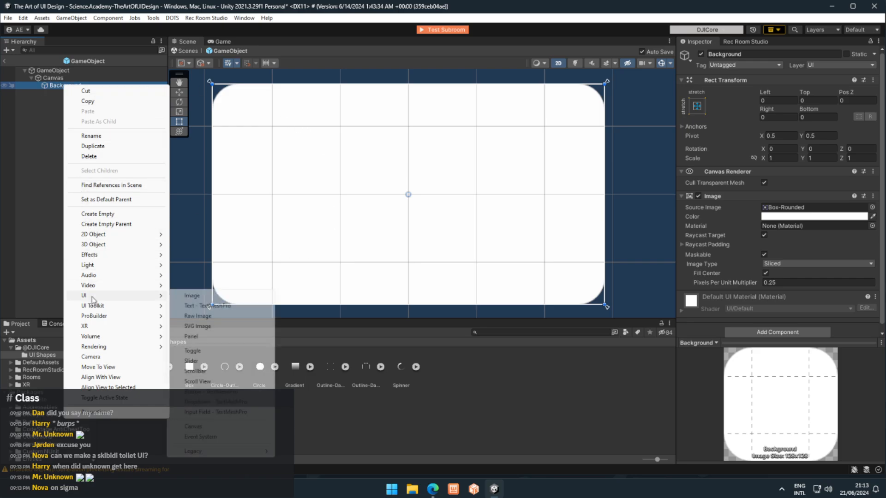
pyautogui.click(218, 299)
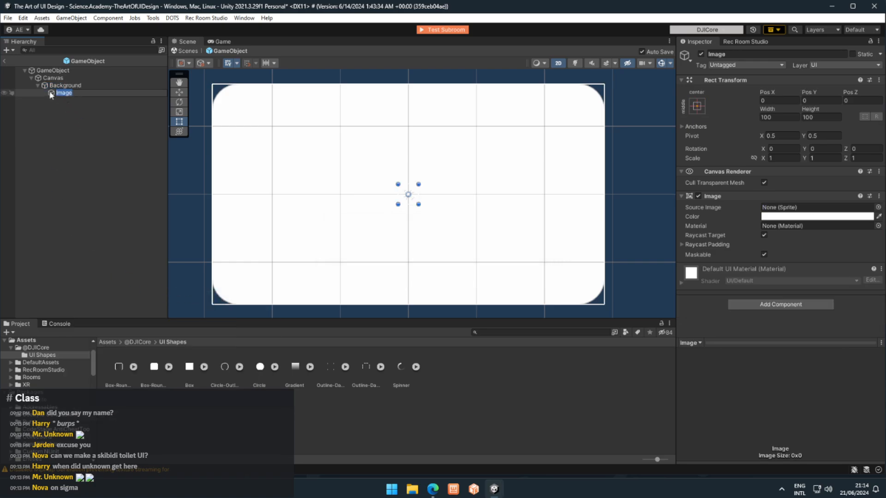
pyautogui.click(35, 94)
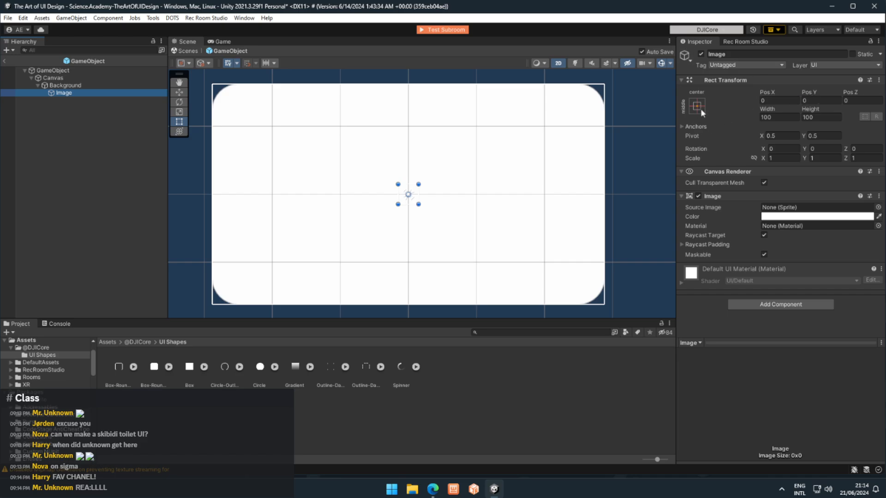
# - Anchor the child Image to stretch in both directions and set its Left, Top, Right and Bottom offsets to 0
pyautogui.click(73, 103)
pyautogui.click(64, 94)
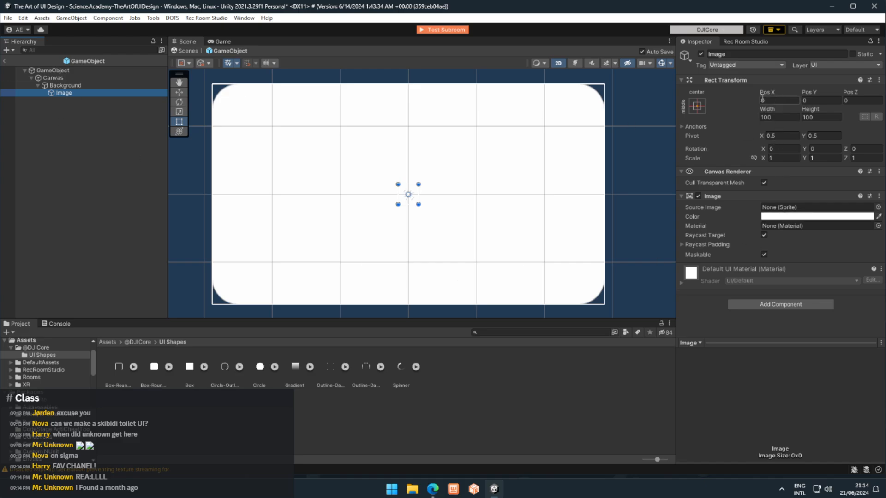
pyautogui.click(699, 104)
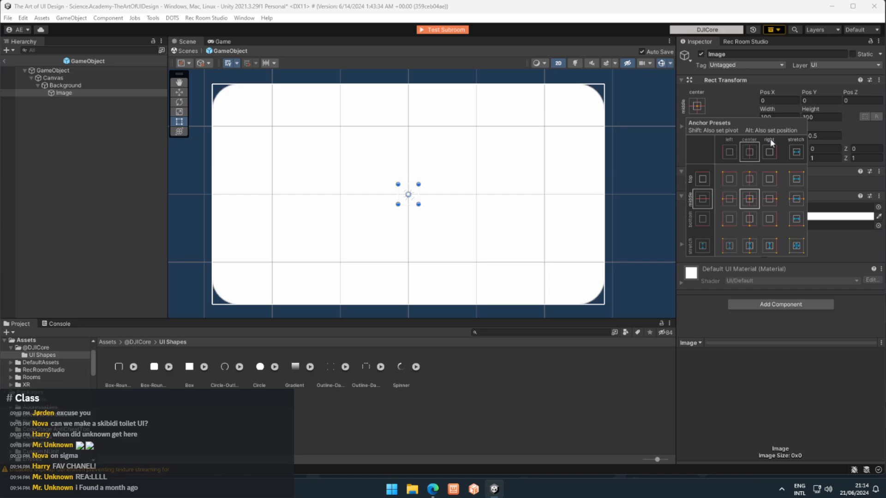
pyautogui.click(797, 250)
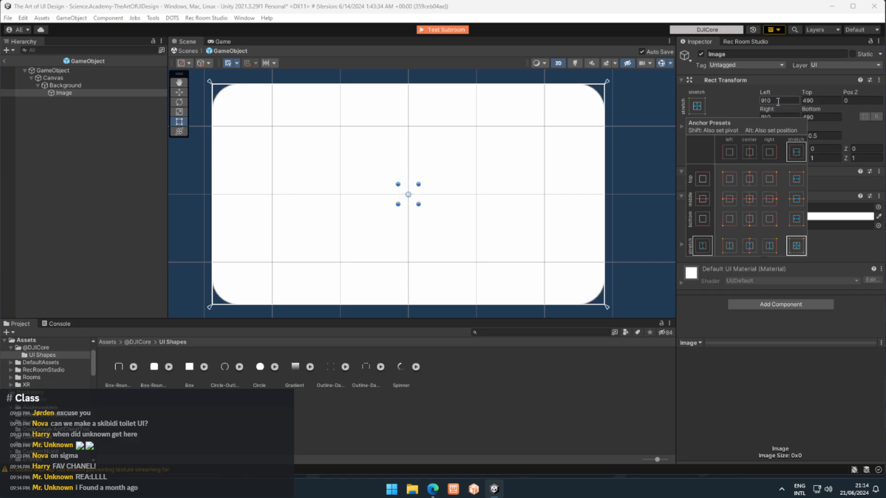
pyautogui.click(778, 101)
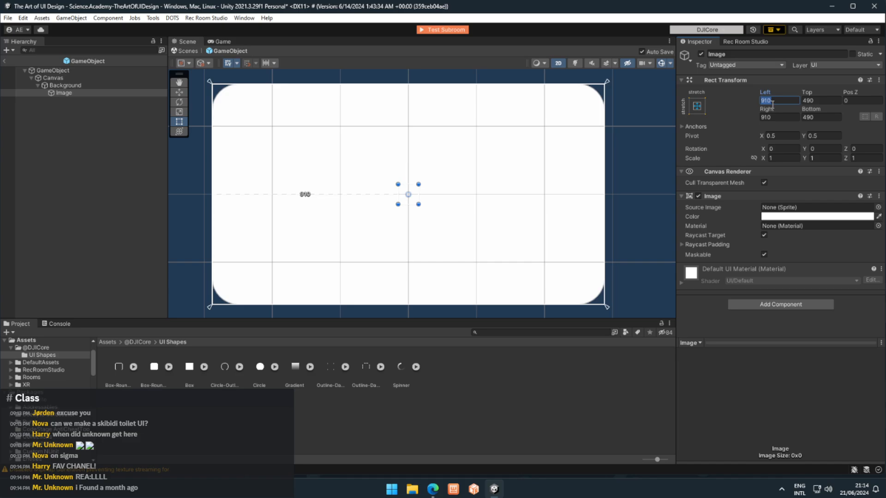
pyautogui.write('0')
pyautogui.press('Tab')
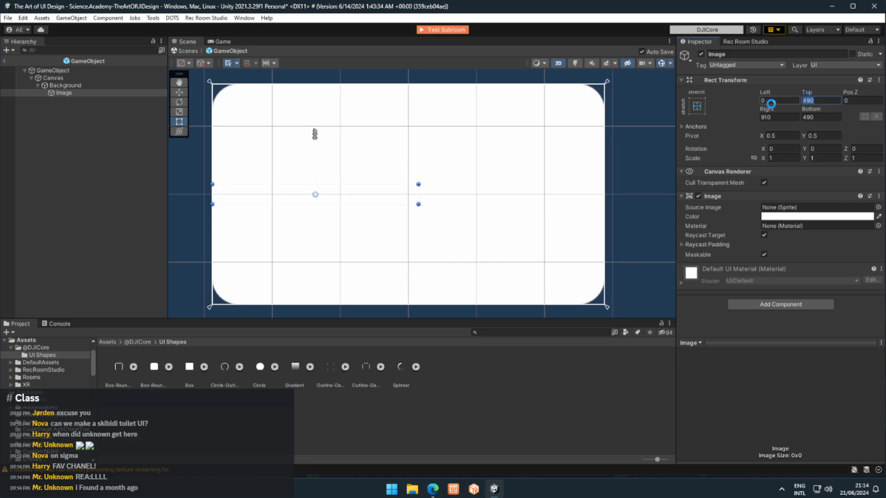
pyautogui.write('0')
pyautogui.press('Tab')
pyautogui.write('0')
pyautogui.press('Tab')
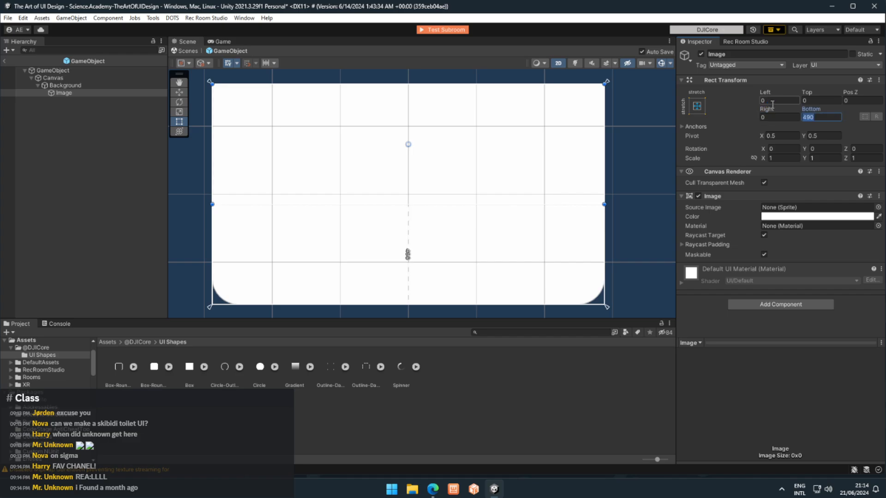
pyautogui.write('0')
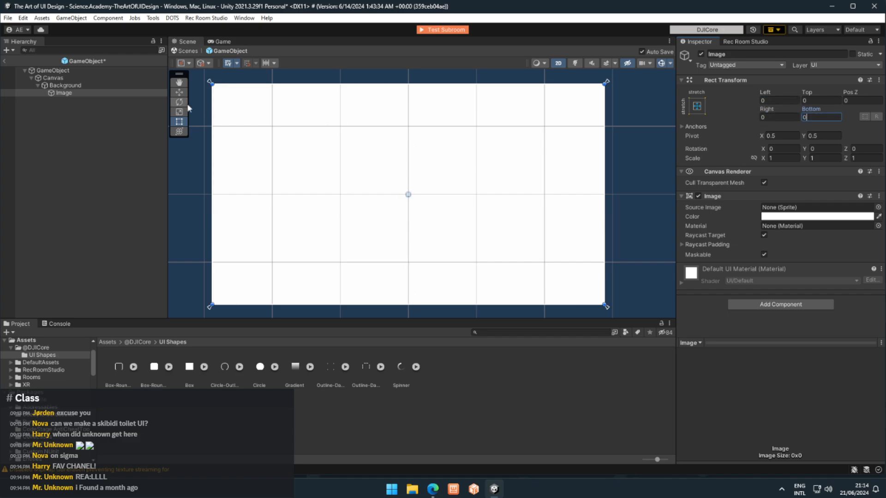
# - Examine the canvas's upper-left corner up close, toggling the child Image's scene visibility to compare it with the Background
pyautogui.moveTo(263, 113); pyautogui.dragTo(343, 150, button='middle')
pyautogui.scroll(5, 367, 158)
pyautogui.moveTo(367, 157); pyautogui.dragTo(362, 160, button='middle')
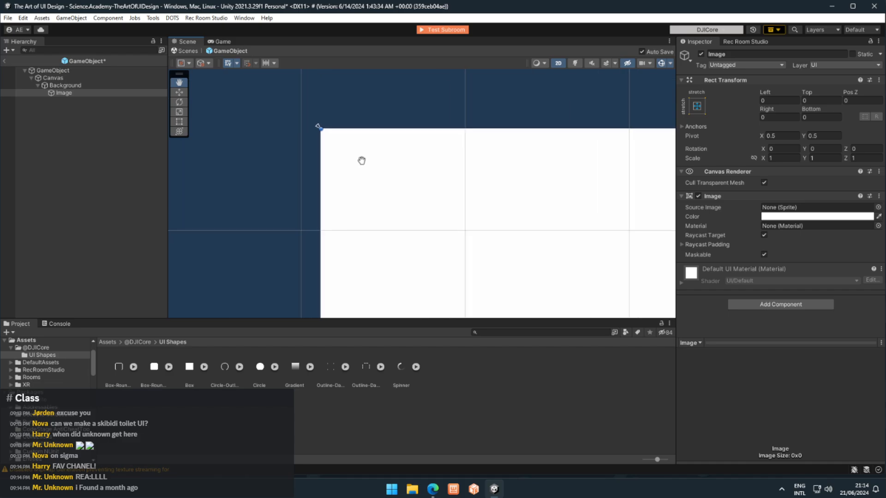
pyautogui.moveTo(367, 203); pyautogui.dragTo(308, 152, button='middle')
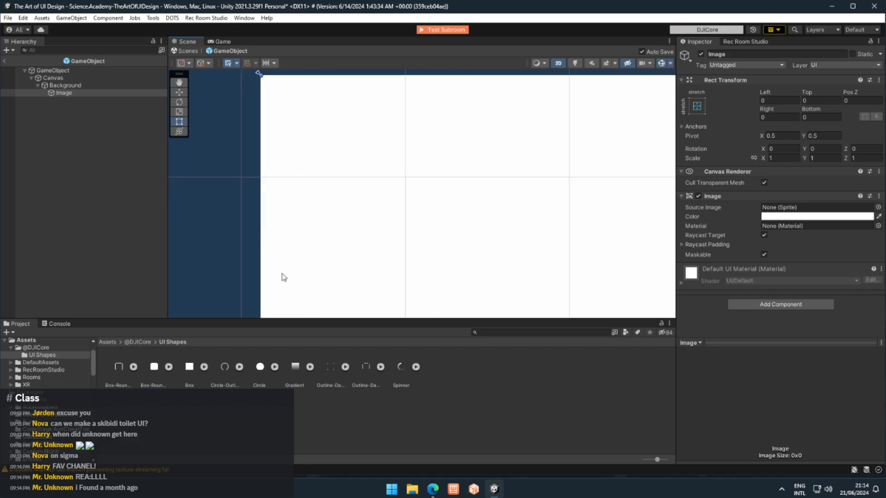
pyautogui.click(4, 93)
pyautogui.click(4, 93)
pyautogui.click(4, 93)
pyautogui.click(5, 93)
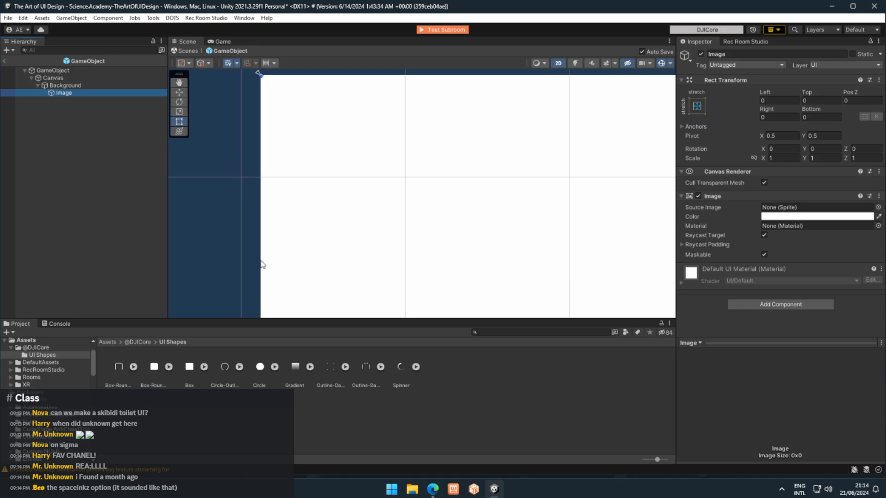
pyautogui.moveTo(327, 255); pyautogui.dragTo(301, 248, button='middle')
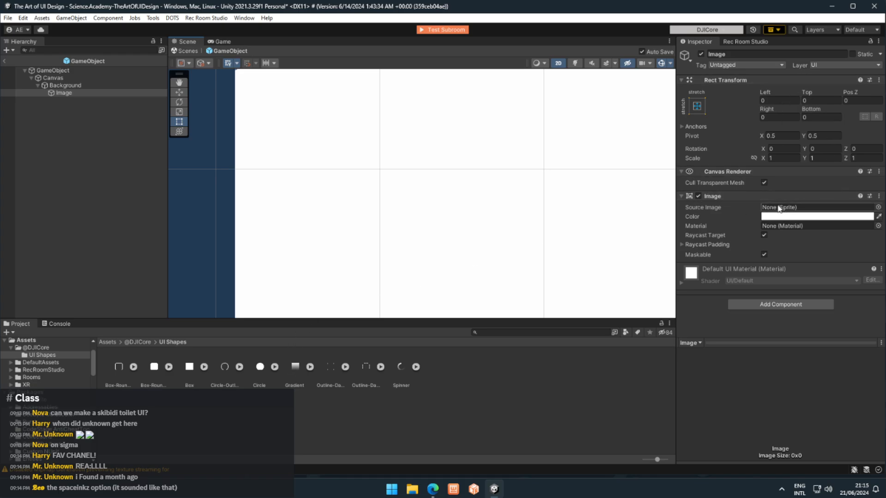
pyautogui.moveTo(399, 161); pyautogui.dragTo(407, 206, button='middle')
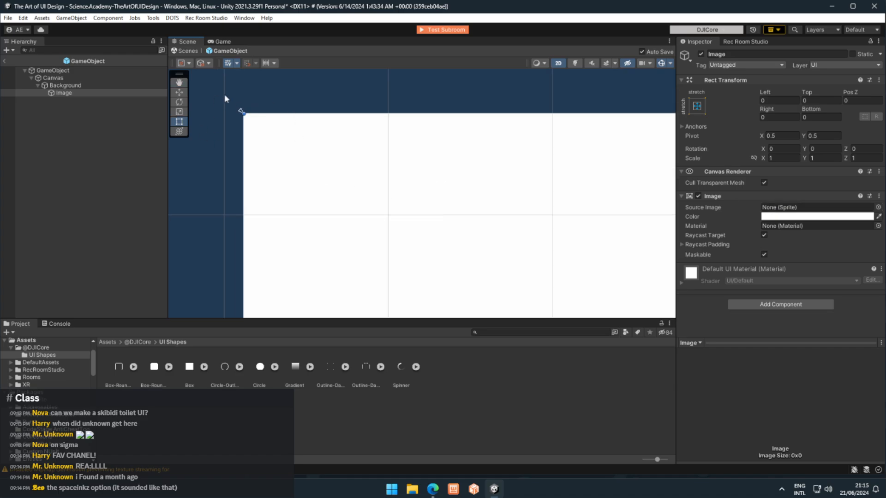
# - Add a Mask component to the Background object
pyautogui.click(65, 86)
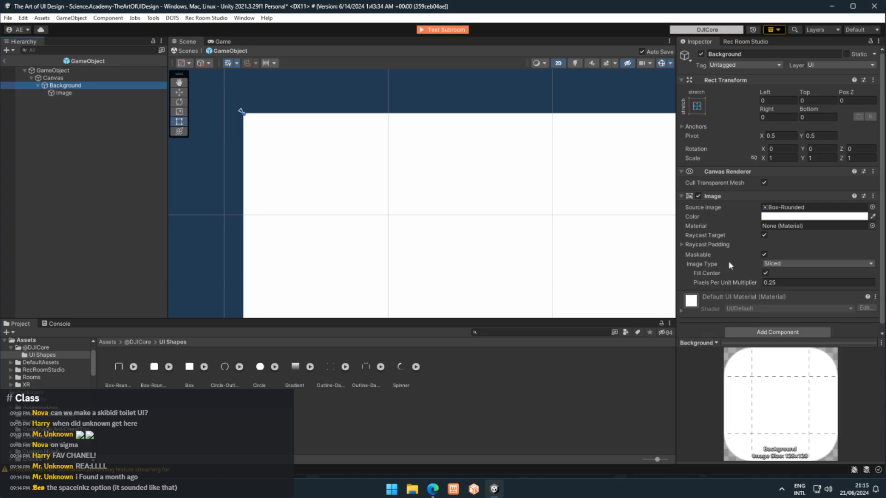
pyautogui.scroll(-1, 729, 262)
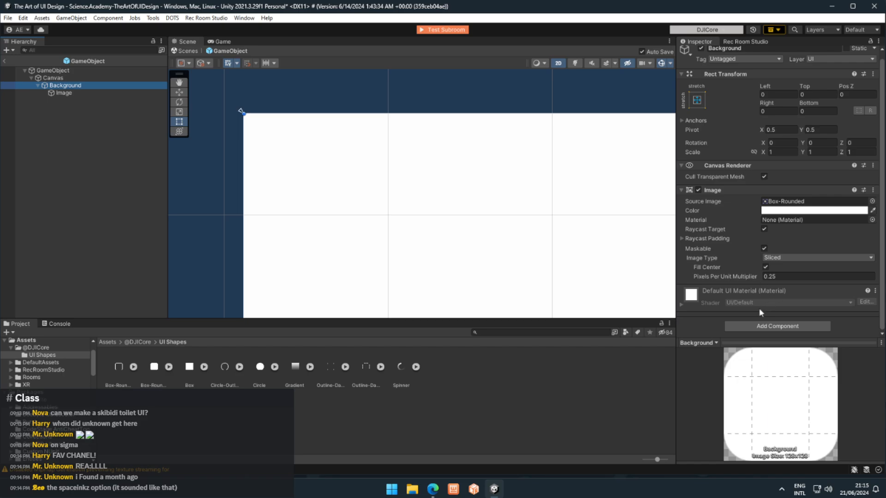
pyautogui.click(783, 328)
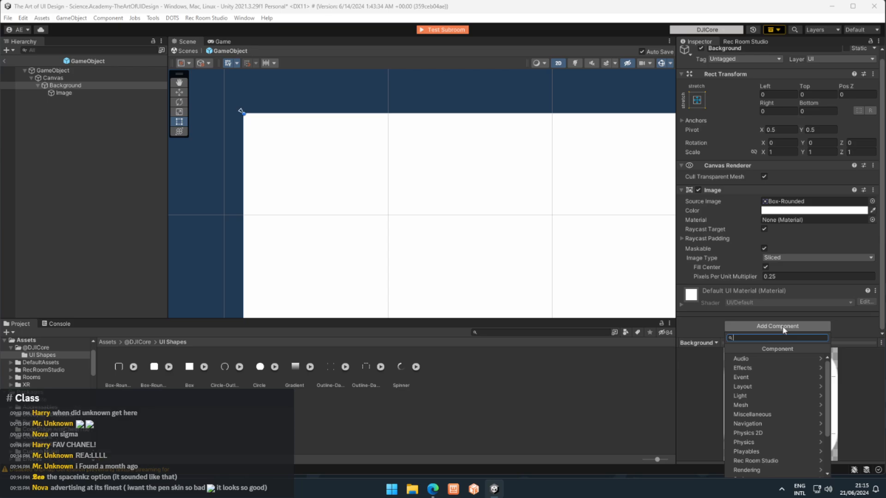
pyautogui.write('mask')
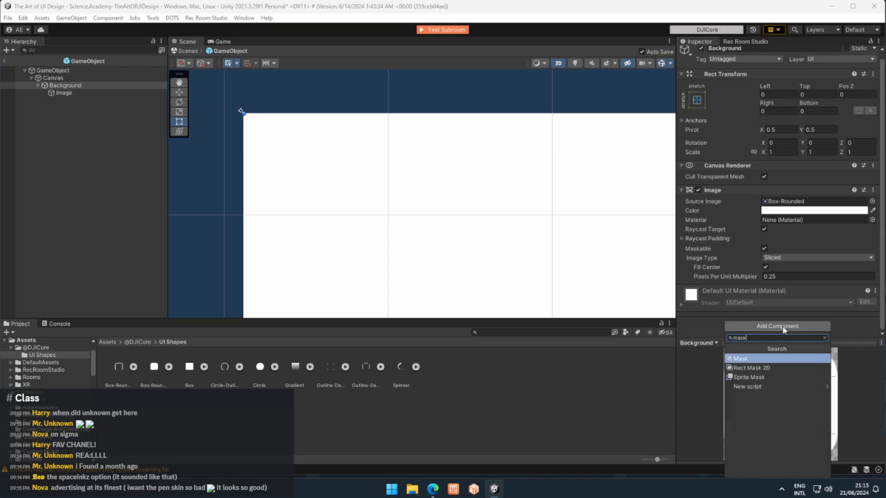
pyautogui.press('Return')
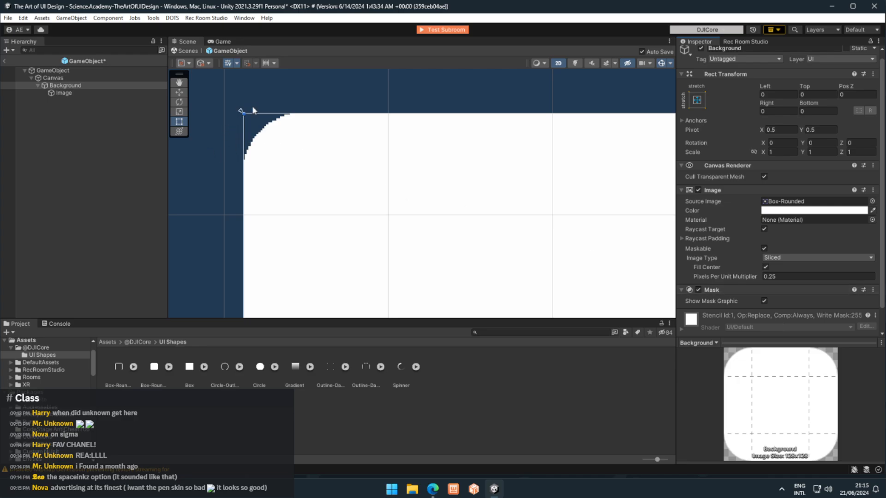
# - Assign the Gradient sprite from UI Shapes as the child Image's source image
pyautogui.scroll(-4, 251, 139)
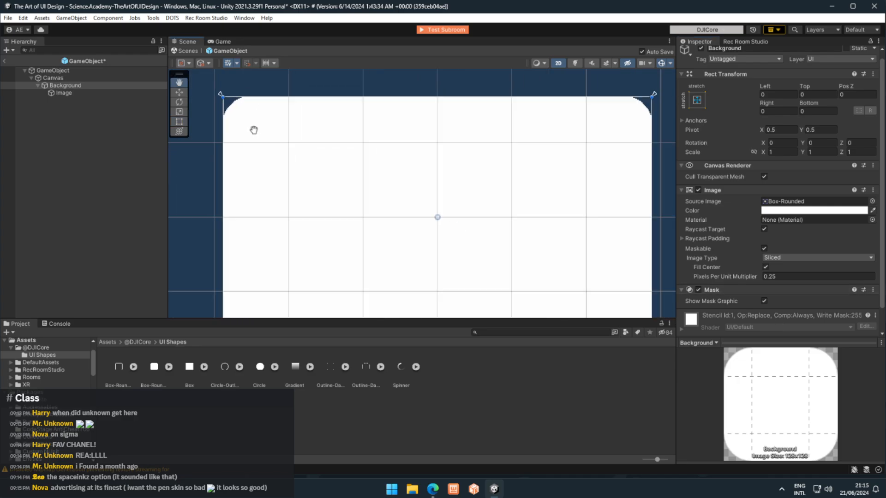
pyautogui.scroll(-8, 254, 130)
pyautogui.scroll(6, 254, 130)
pyautogui.moveTo(254, 131); pyautogui.dragTo(202, 125, button='middle')
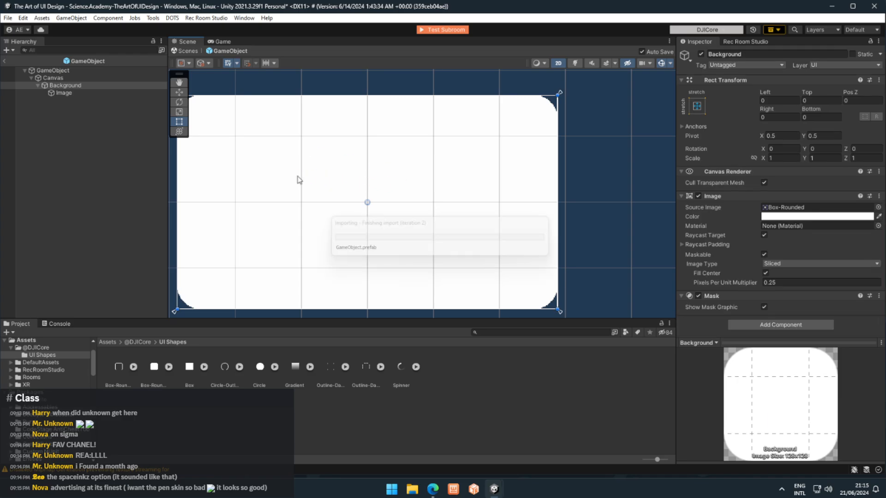
pyautogui.moveTo(455, 162); pyautogui.dragTo(538, 185, button='middle')
pyautogui.click(78, 93)
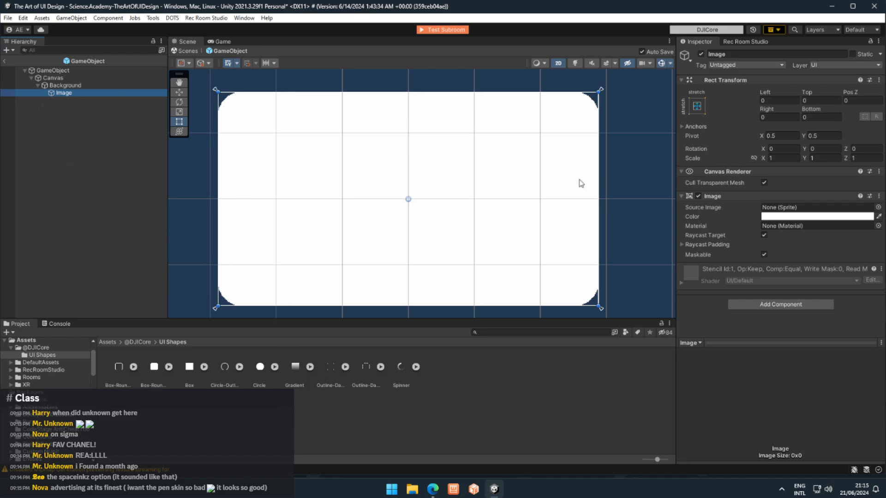
pyautogui.moveTo(421, 212); pyautogui.dragTo(403, 217, button='middle')
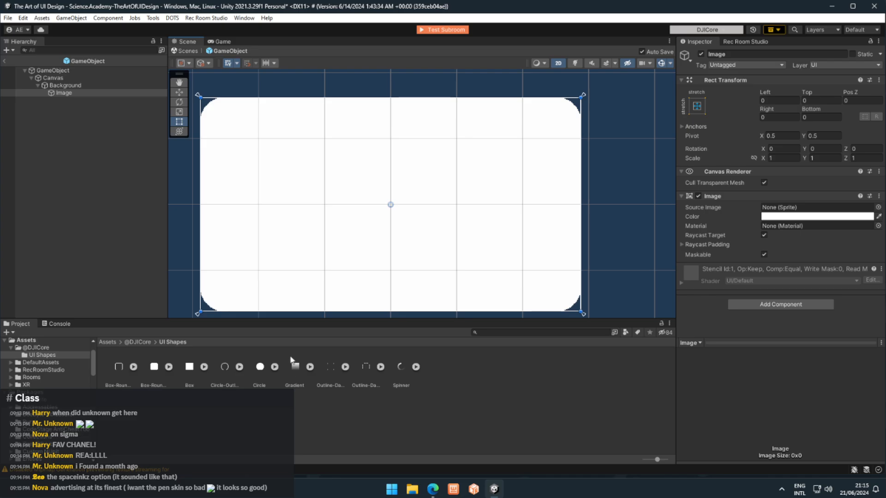
pyautogui.moveTo(311, 211); pyautogui.dragTo(318, 208, button='middle')
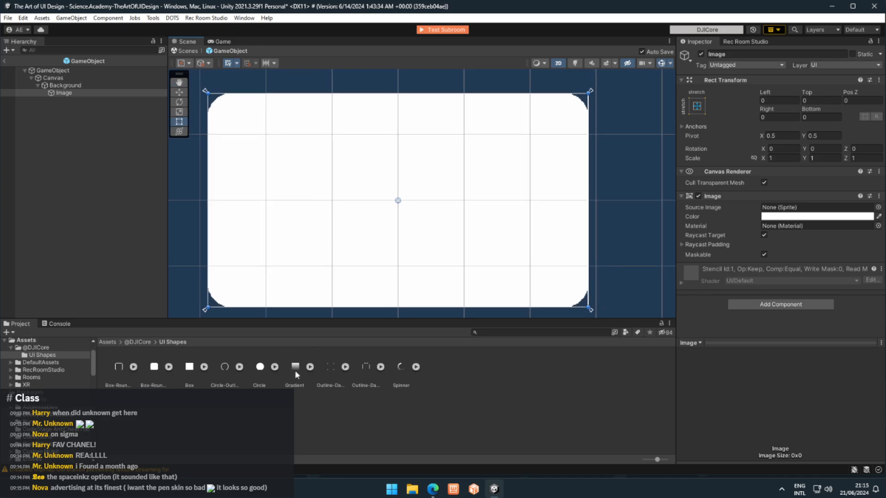
pyautogui.moveTo(294, 370); pyautogui.dragTo(794, 208)
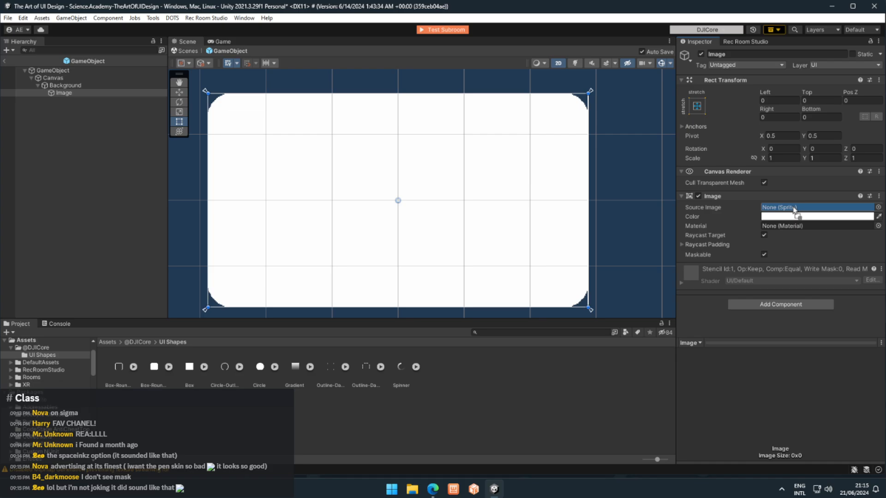
pyautogui.moveTo(793, 208); pyautogui.dragTo(794, 209)
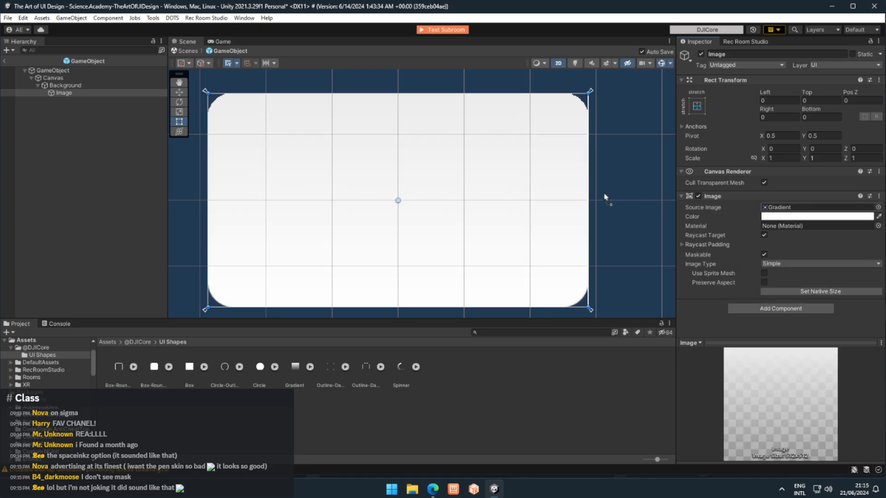
# - Tint the gradient Image under Background pure red (FF0000)
pyautogui.click(785, 216)
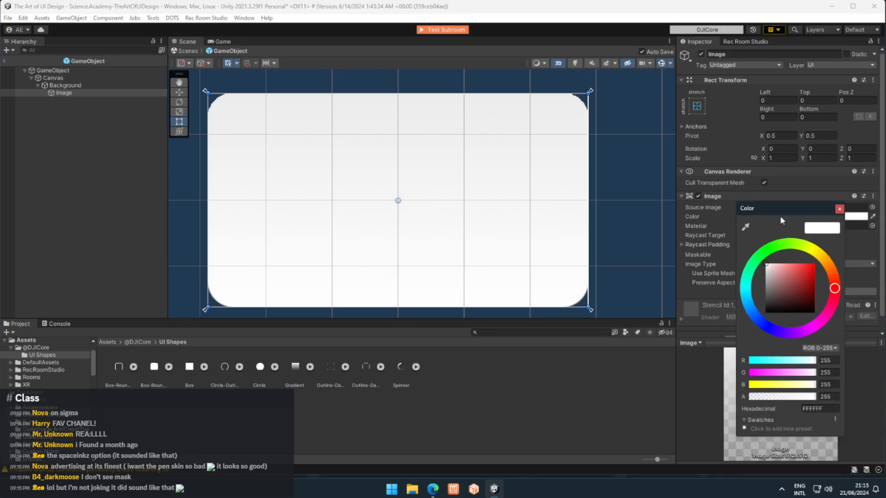
pyautogui.moveTo(774, 288); pyautogui.dragTo(860, 247)
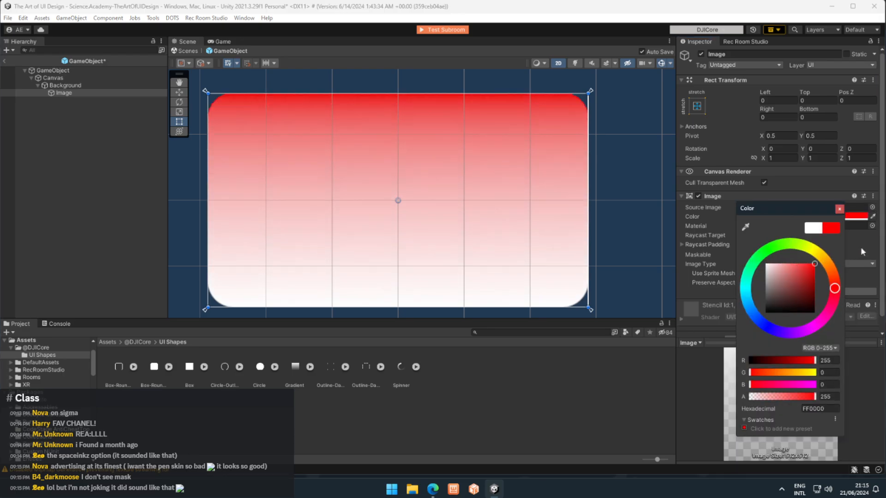
pyautogui.click(839, 209)
# - Set the child Image's color to dark grey (4B4B4B)
pyautogui.click(818, 216)
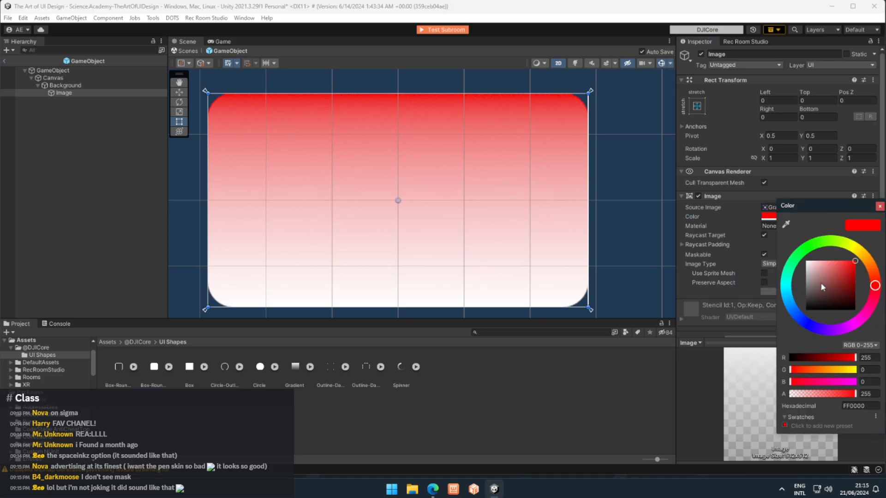
pyautogui.moveTo(821, 287); pyautogui.dragTo(787, 301)
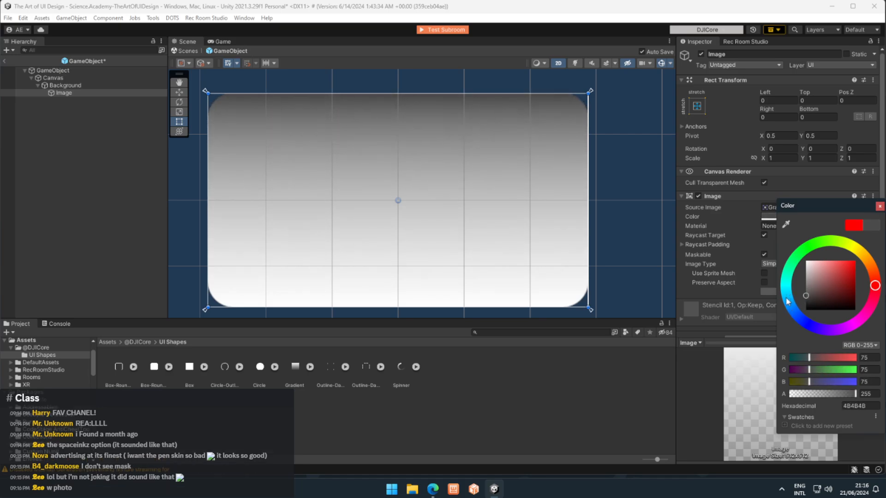
pyautogui.click(879, 206)
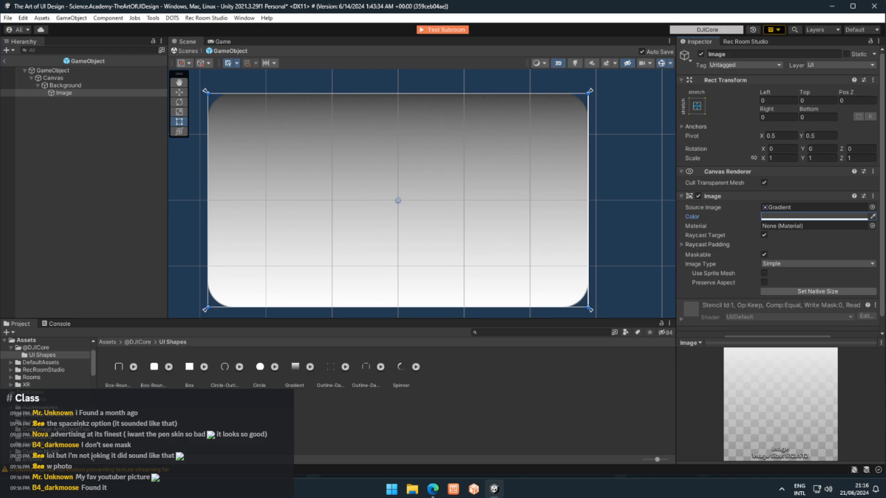
# - Inspect the tinted gradient in the scene and review the Background's Image and Mask component settings
pyautogui.press('f')
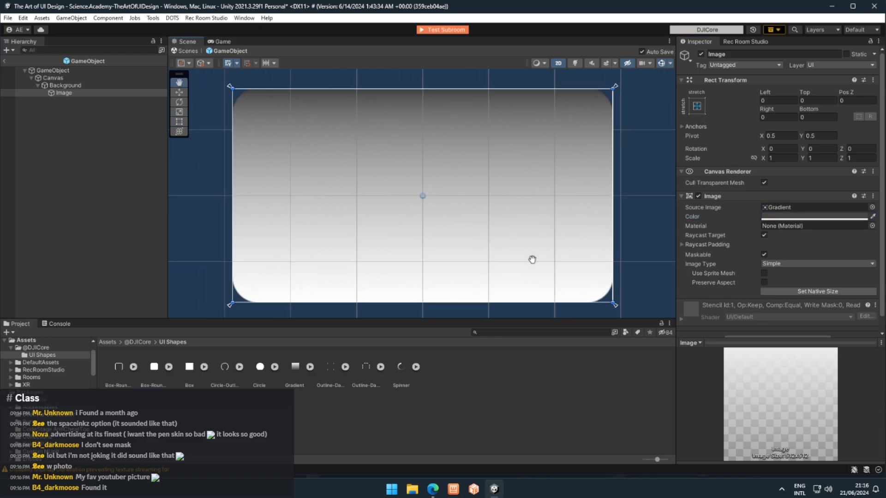
pyautogui.moveTo(185, 237); pyautogui.dragTo(215, 191)
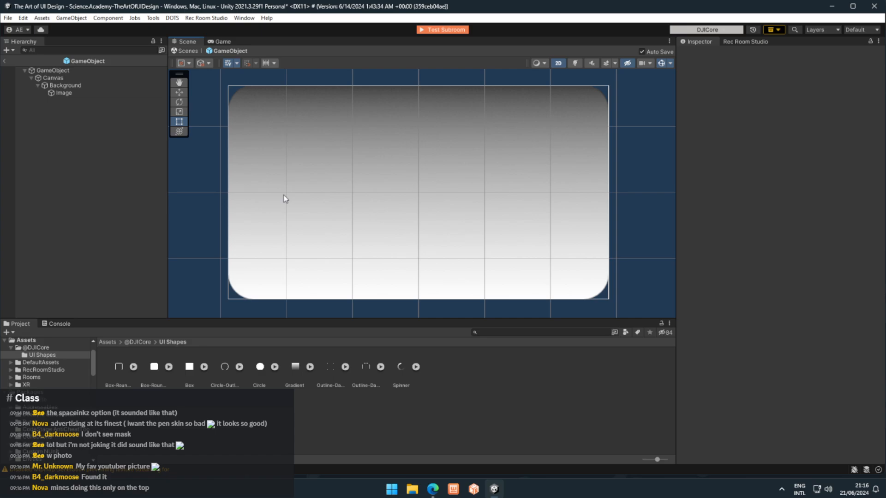
pyautogui.moveTo(286, 245); pyautogui.dragTo(304, 281, button='middle')
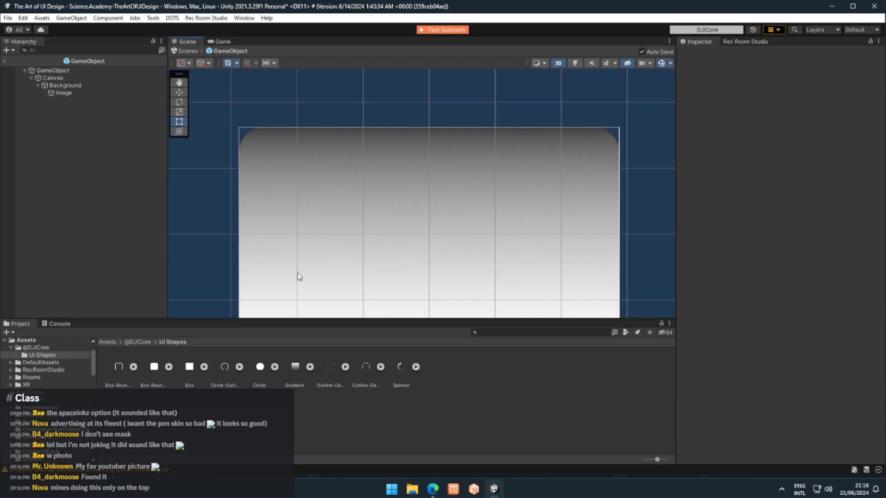
pyautogui.moveTo(297, 276); pyautogui.dragTo(273, 245, button='middle')
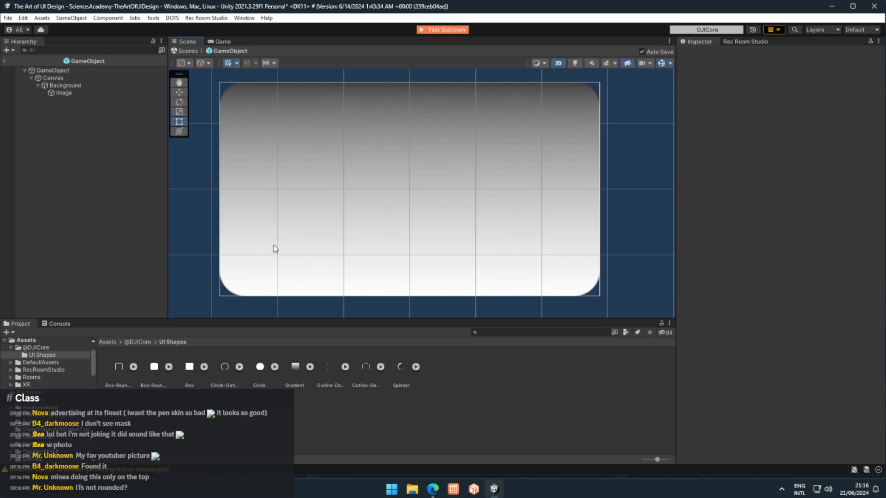
pyautogui.click(65, 85)
pyautogui.scroll(-2, 827, 286)
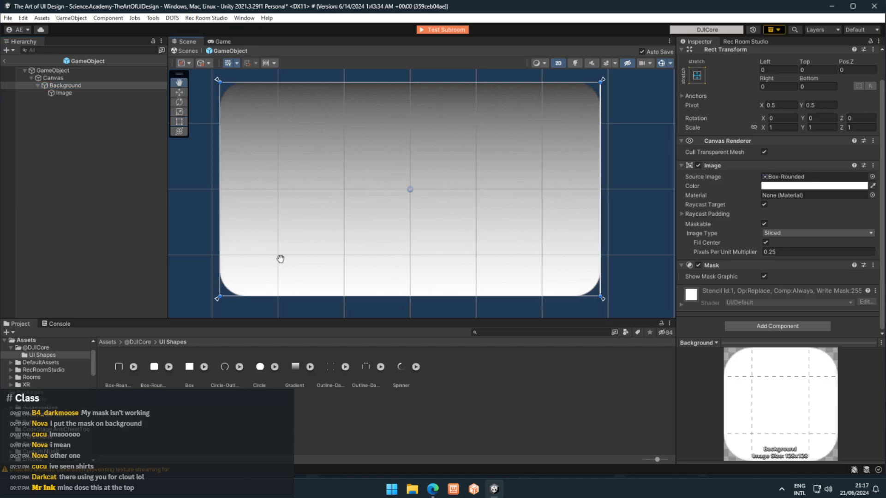
pyautogui.moveTo(281, 259); pyautogui.dragTo(285, 261, button='middle')
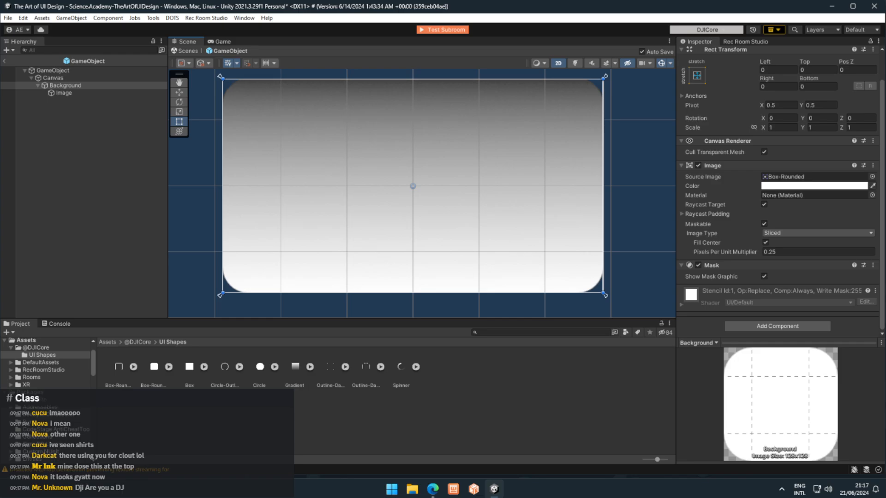
pyautogui.moveTo(333, 231); pyautogui.dragTo(341, 247, button='middle')
pyautogui.moveTo(444, 211); pyautogui.dragTo(458, 196, button='middle')
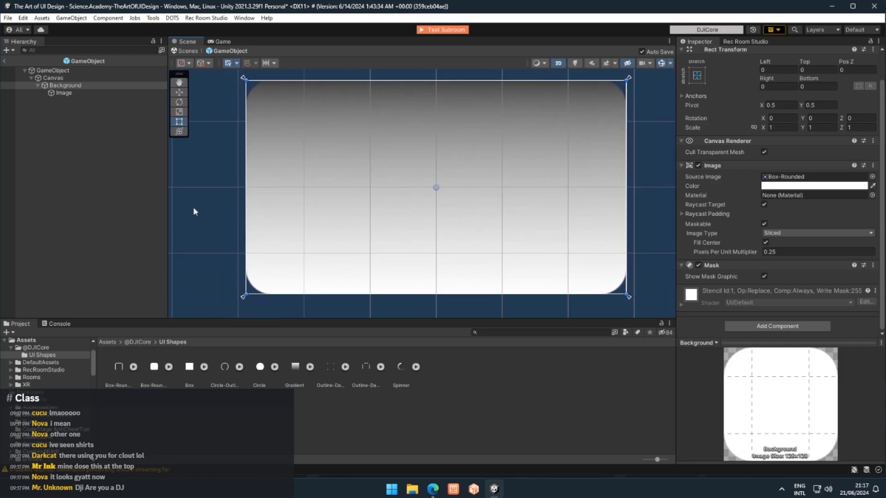
pyautogui.click(220, 215)
# - Rename the Background's child Image to Gradient
pyautogui.click(64, 86)
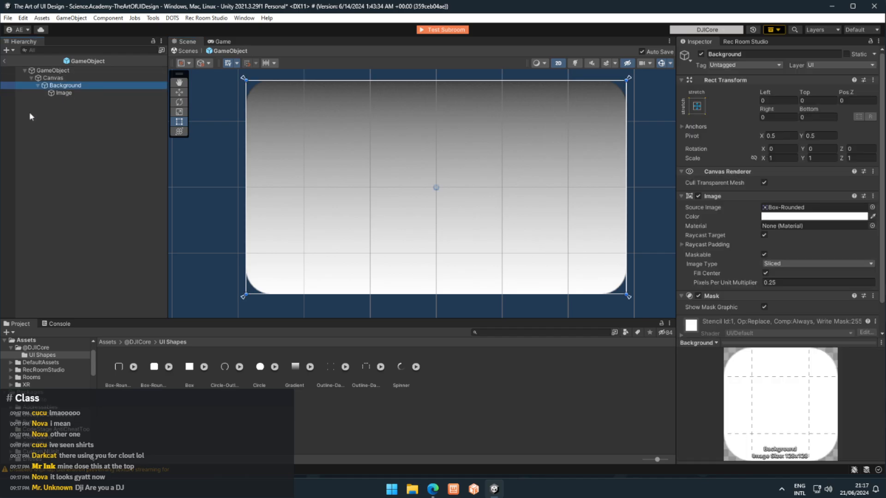
pyautogui.click(67, 94)
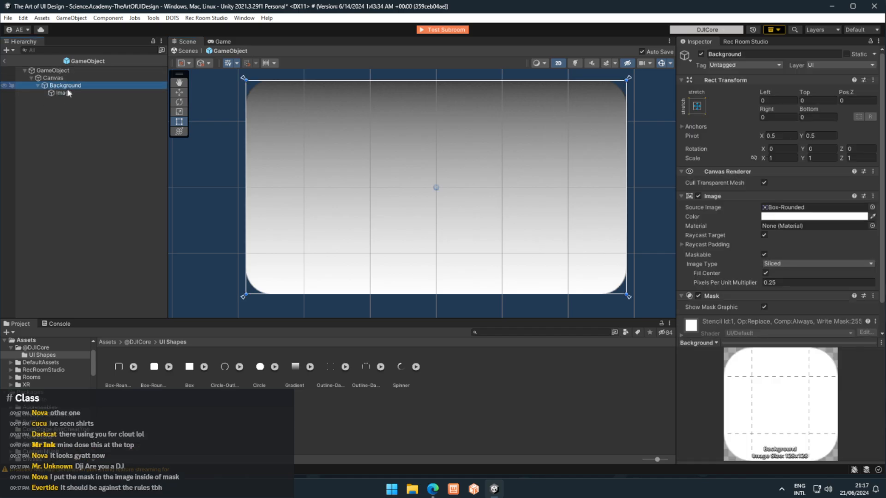
pyautogui.click(69, 86)
pyautogui.click(64, 94)
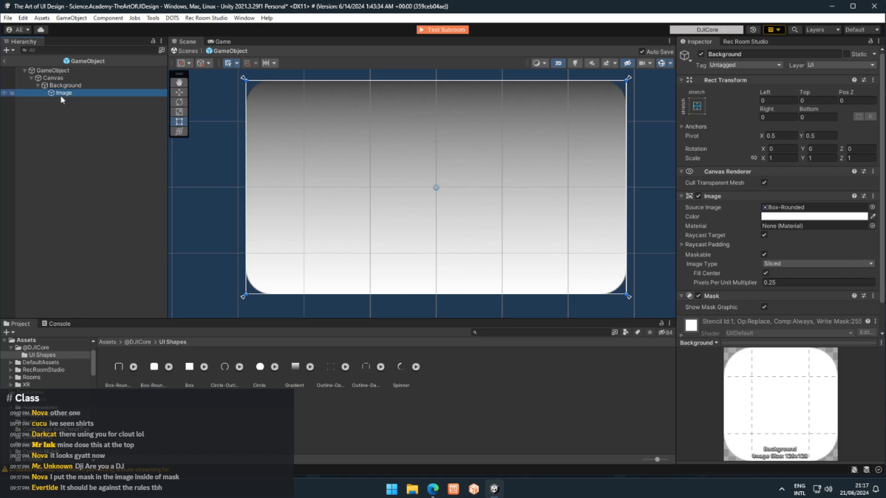
pyautogui.click(65, 93)
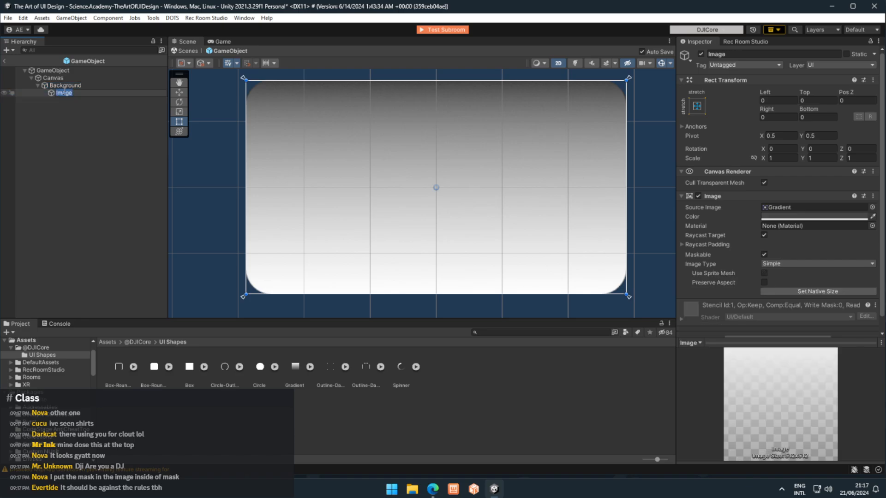
pyautogui.write('Gradient')
pyautogui.press('Return')
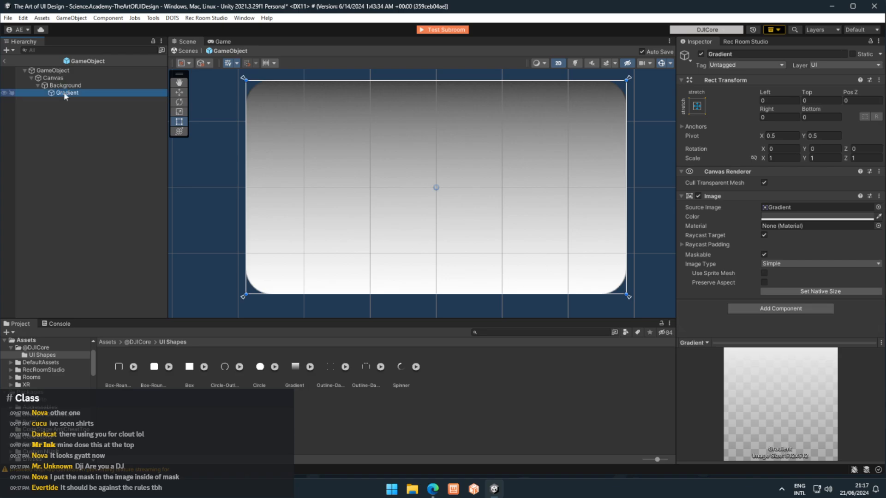
# - Compare the components of Background and its Gradient child, checking which object carries the Mask
pyautogui.click(67, 96)
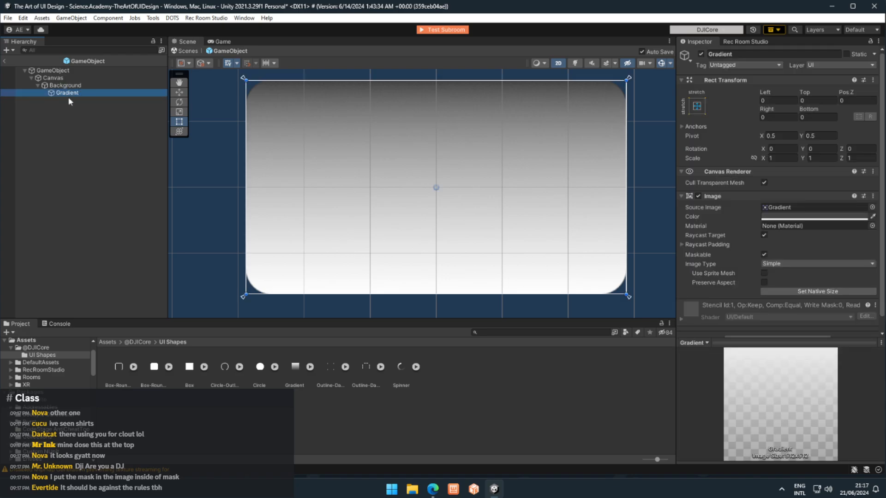
pyautogui.click(65, 111)
pyautogui.click(66, 85)
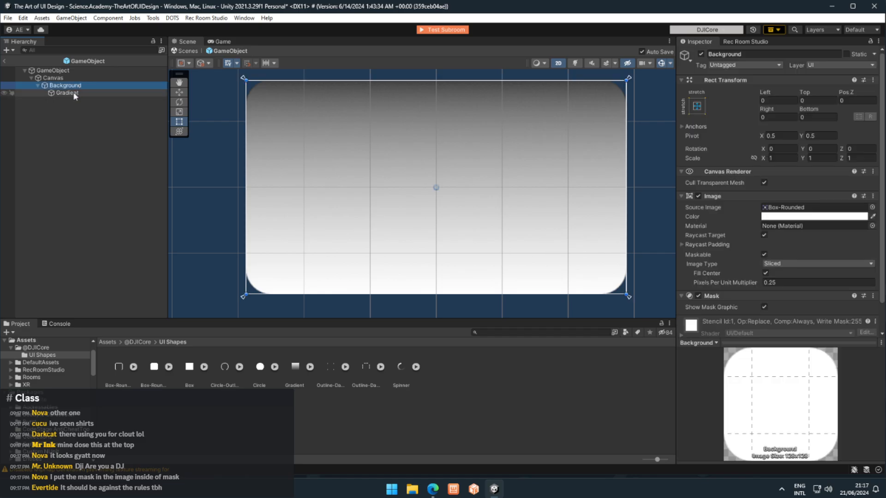
pyautogui.click(67, 94)
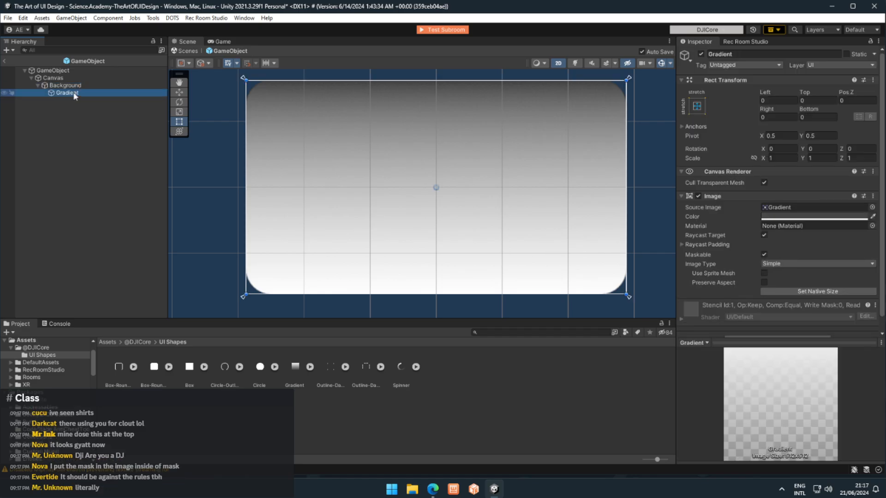
pyautogui.click(75, 87)
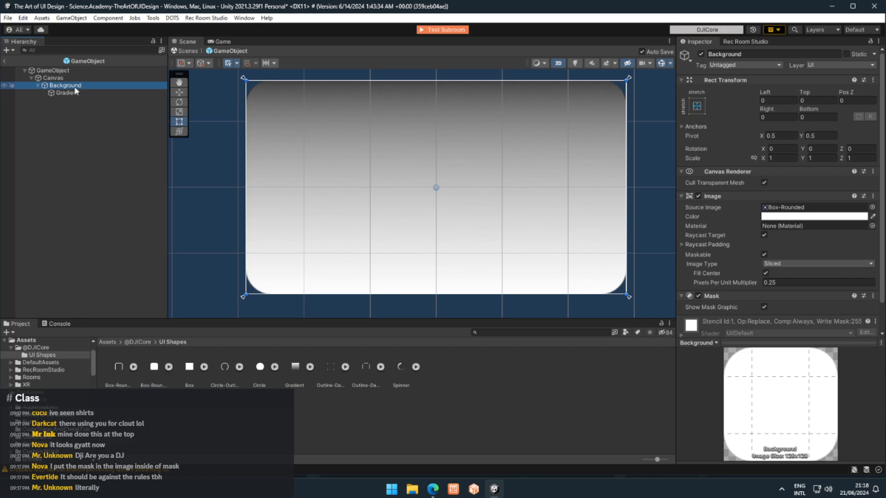
pyautogui.click(75, 93)
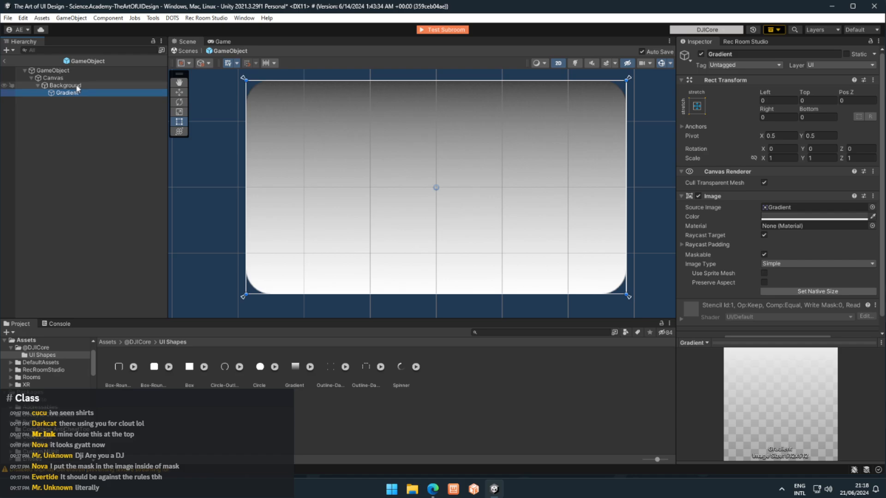
pyautogui.click(64, 85)
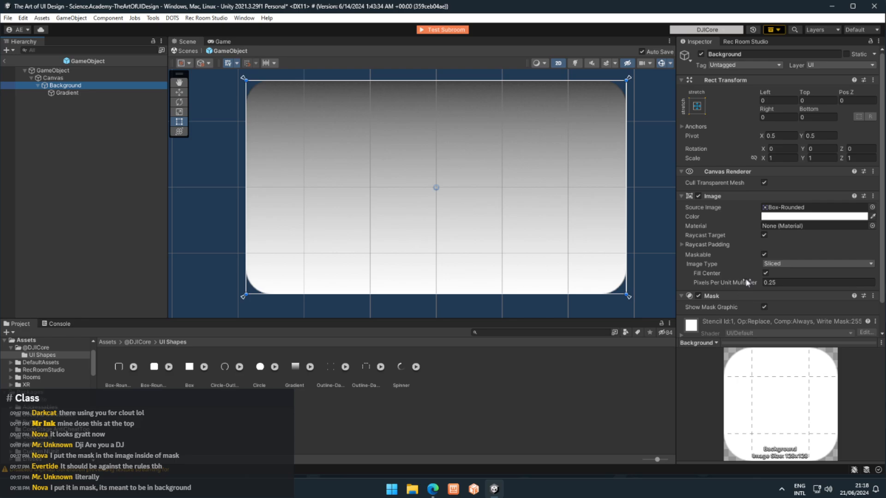
pyautogui.scroll(-2, 746, 283)
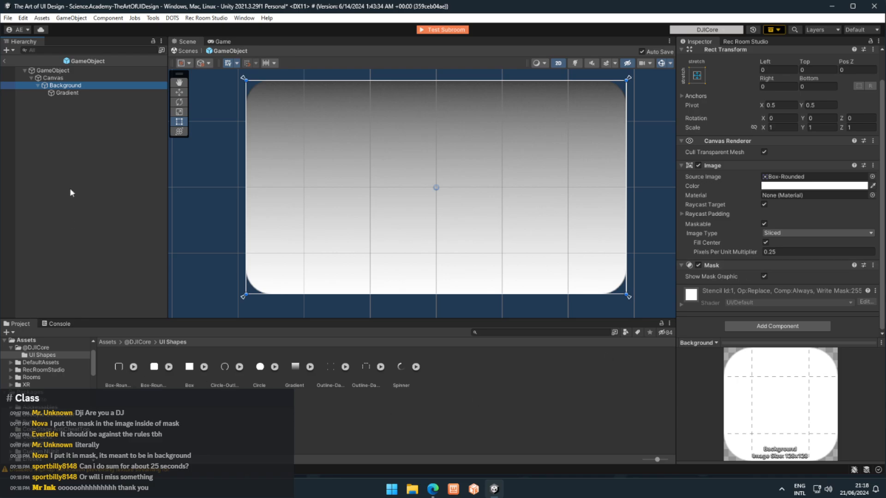
pyautogui.click(73, 148)
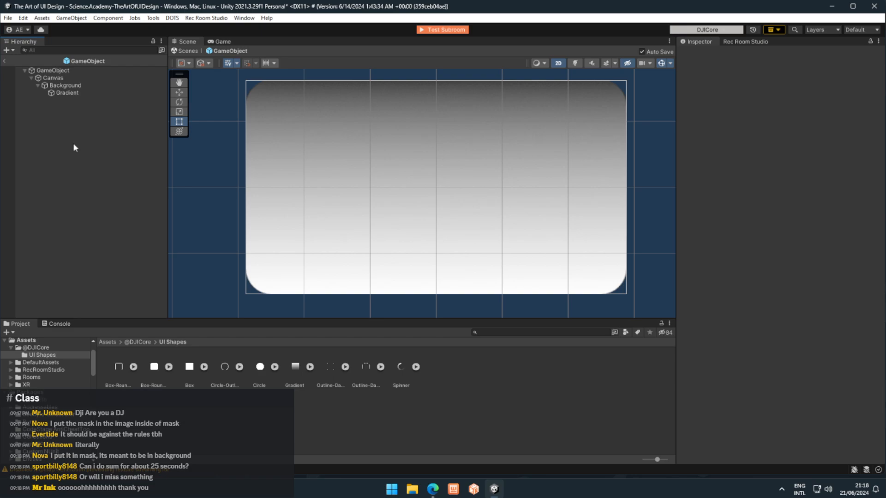
pyautogui.moveTo(358, 213); pyautogui.dragTo(331, 230, button='middle')
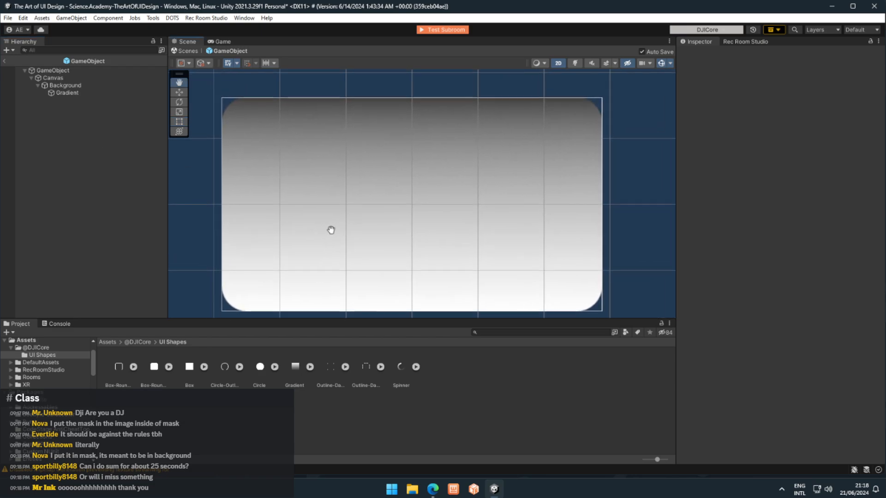
pyautogui.click(68, 94)
pyautogui.click(89, 189)
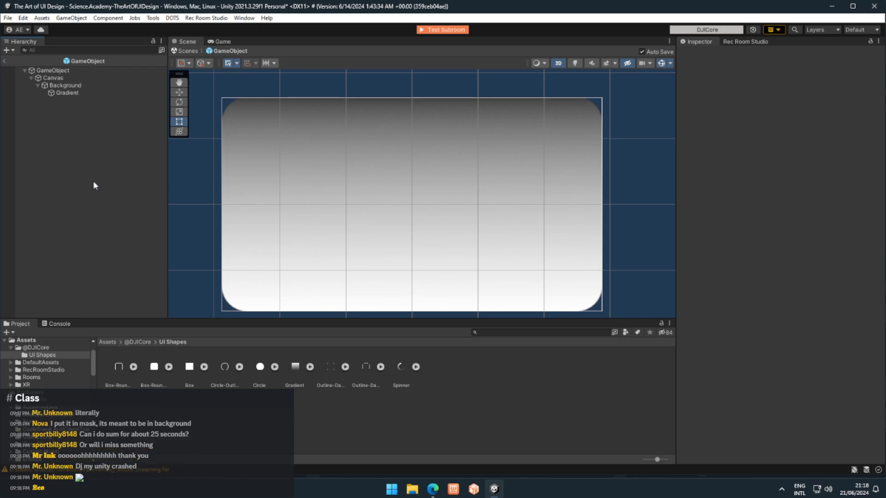
pyautogui.moveTo(370, 248); pyautogui.dragTo(337, 241, button='middle')
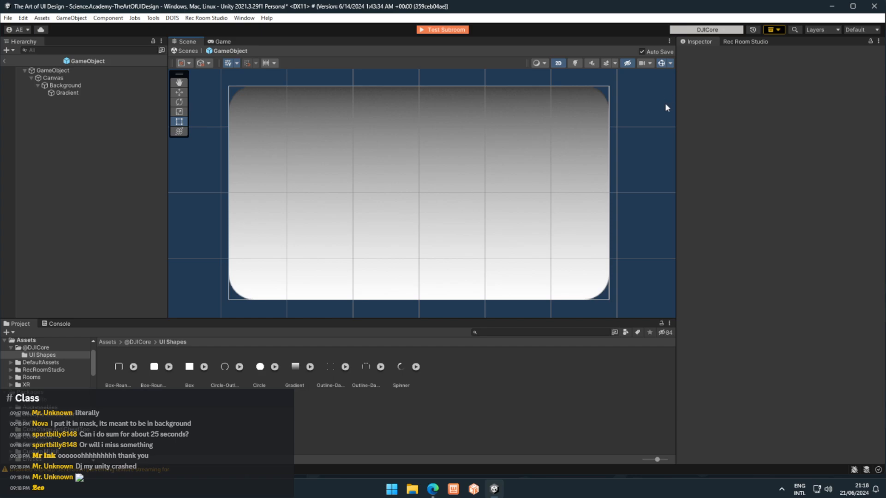
pyautogui.moveTo(617, 214); pyautogui.dragTo(614, 216, button='middle')
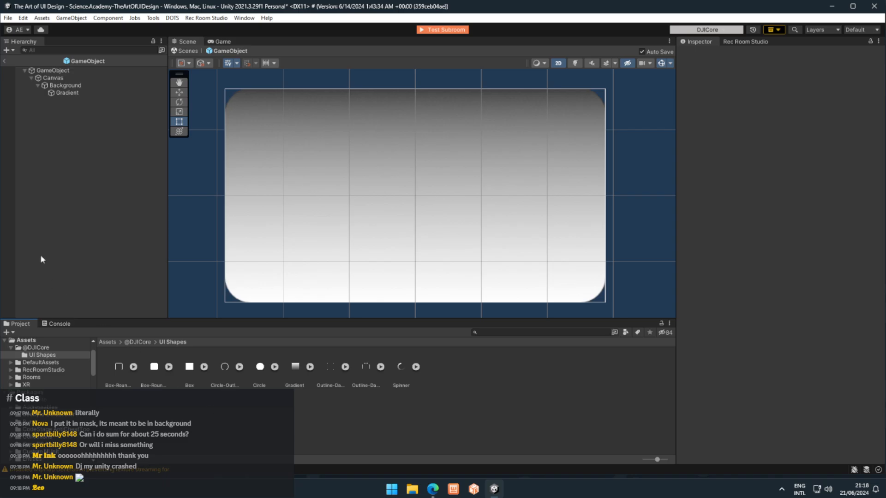
pyautogui.click(110, 85)
pyautogui.rightClick(109, 85)
pyautogui.click(73, 219)
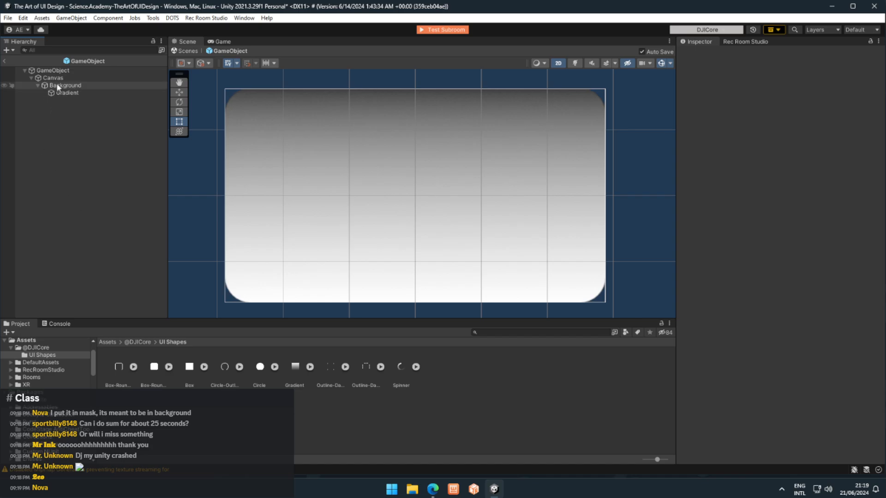
pyautogui.rightClick(75, 86)
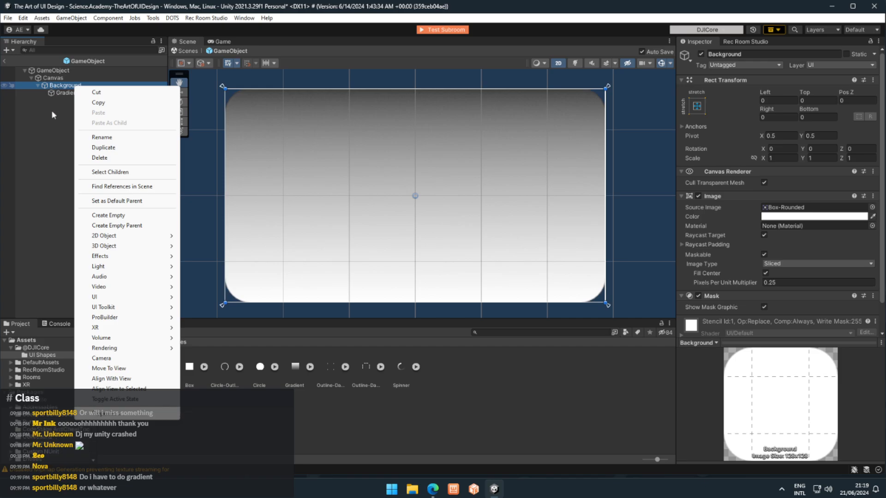
pyautogui.click(47, 213)
pyautogui.click(47, 213)
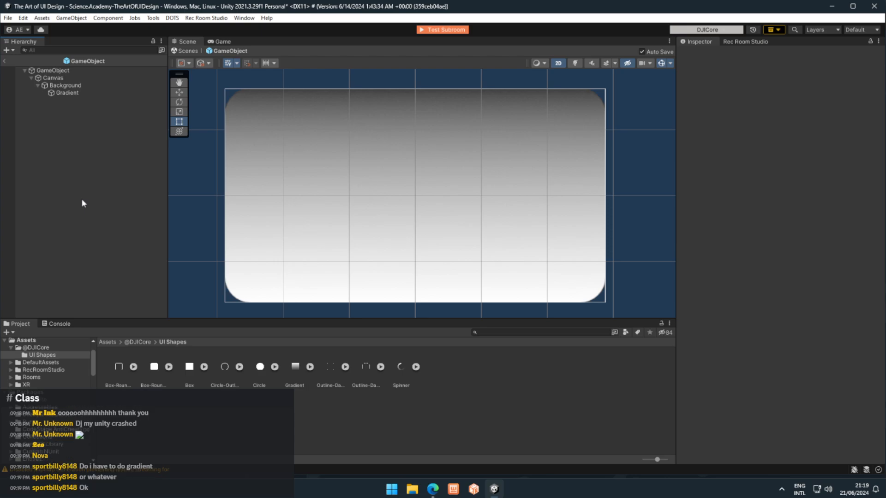
# - Add a TextMeshPro text object as a child of Background, keeping its default name
pyautogui.rightClick(70, 86)
pyautogui.rightClick(59, 86)
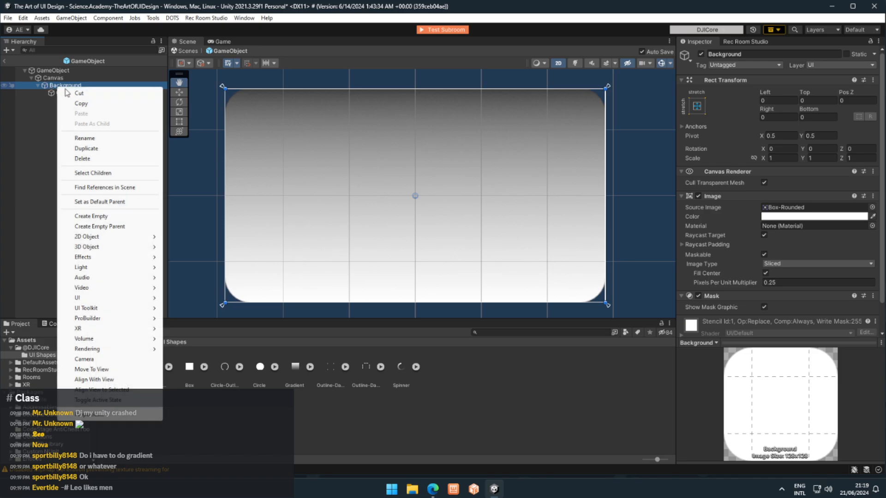
pyautogui.moveTo(97, 304)
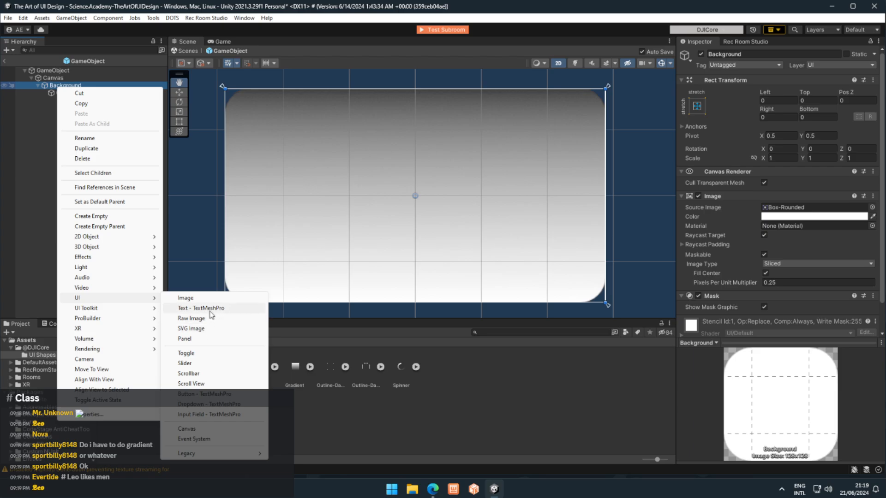
pyautogui.click(233, 310)
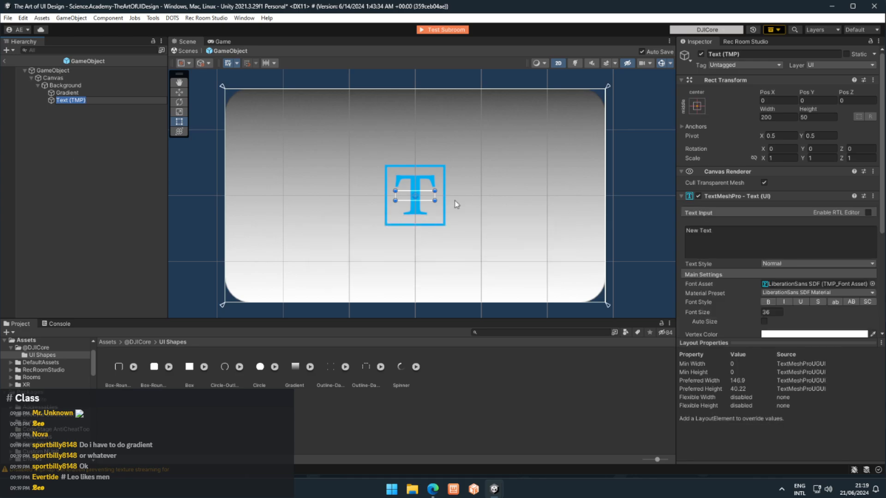
pyautogui.click(415, 224)
pyautogui.scroll(8, 415, 223)
pyautogui.moveTo(416, 224); pyautogui.dragTo(414, 219, button='middle')
pyautogui.scroll(-8, 412, 224)
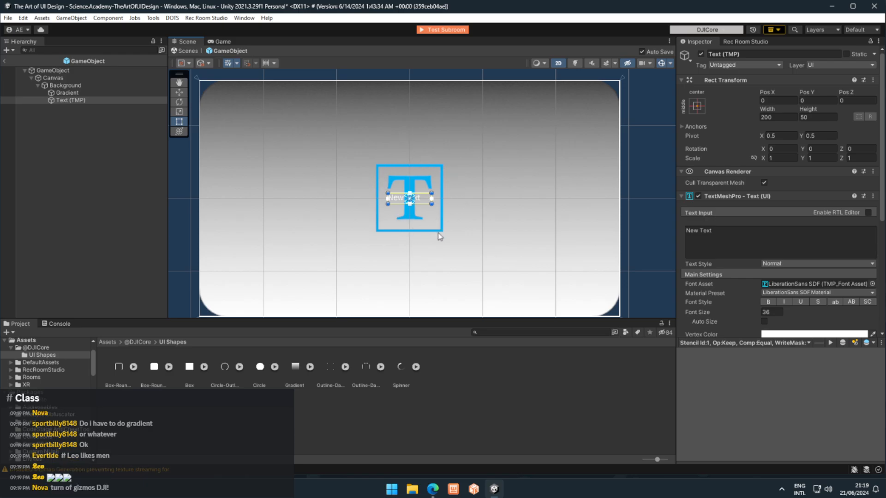
# - Open the Scene view's gizmo visibility options
pyautogui.scroll(-1, 616, 196)
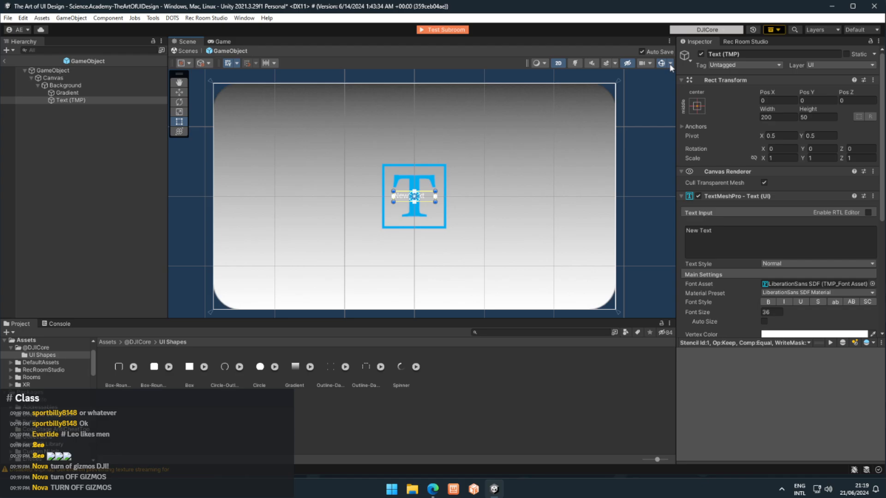
pyautogui.click(670, 65)
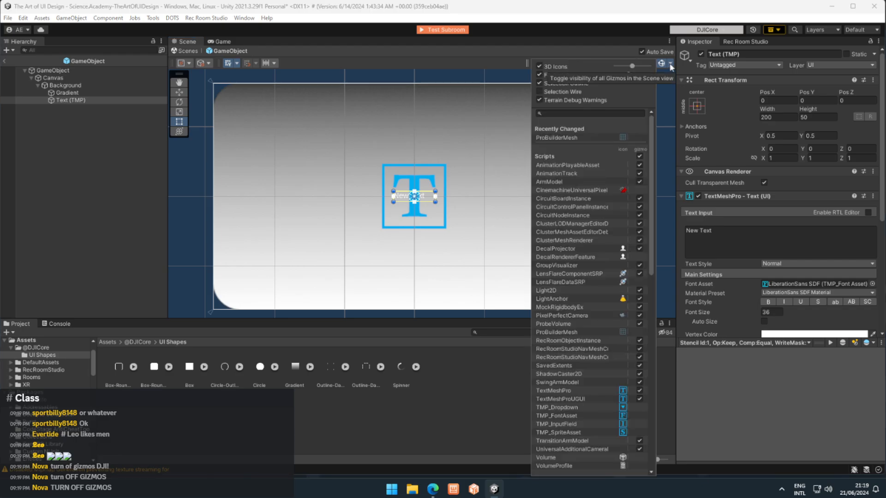
# - Disable the gizmos for TextMeshPro and TextMeshProUGUI and turn off 3D Icons in the Scene view
pyautogui.scroll(-4, 591, 266)
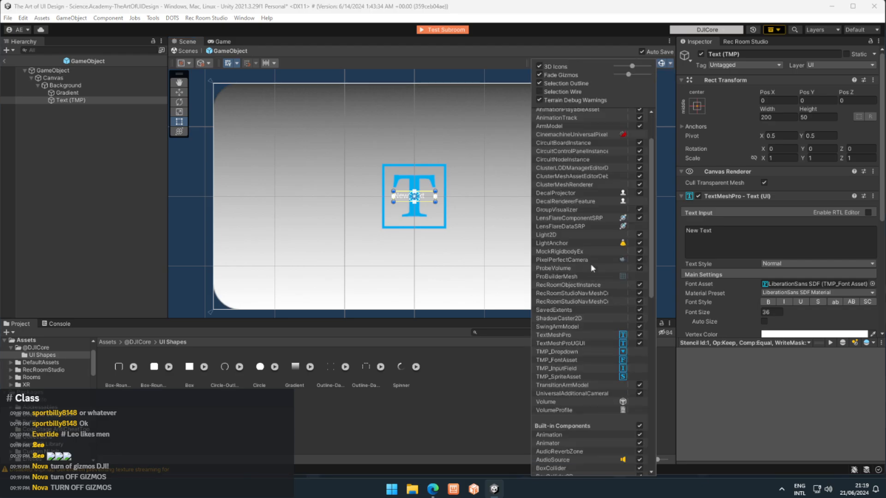
pyautogui.scroll(4, 591, 264)
pyautogui.scroll(-4, 591, 265)
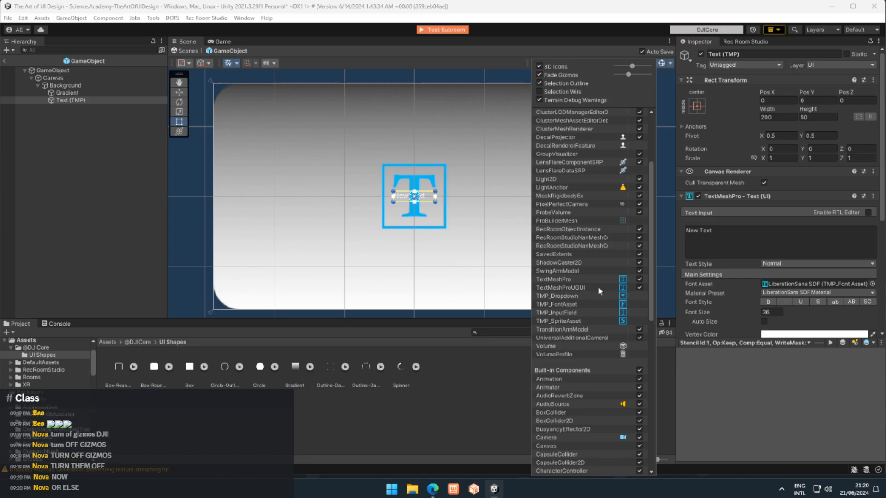
pyautogui.click(640, 287)
pyautogui.click(640, 280)
pyautogui.scroll(5, 633, 285)
pyautogui.click(539, 66)
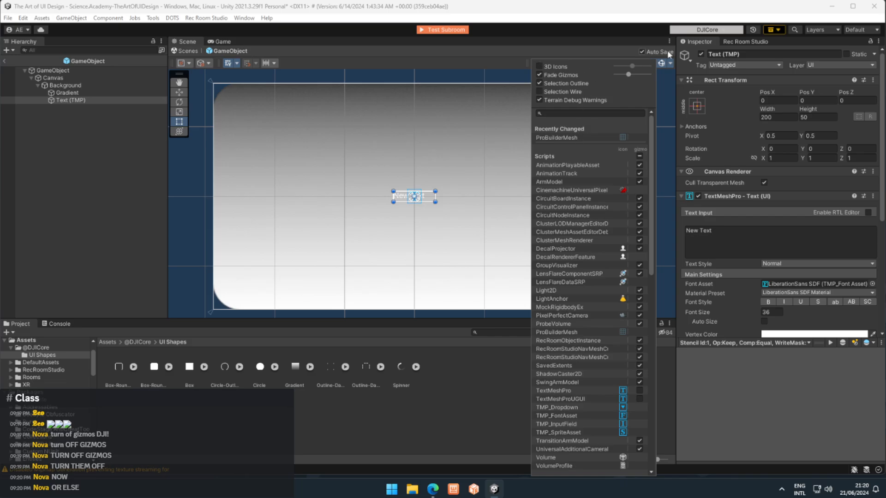
pyautogui.click(670, 63)
pyautogui.click(670, 63)
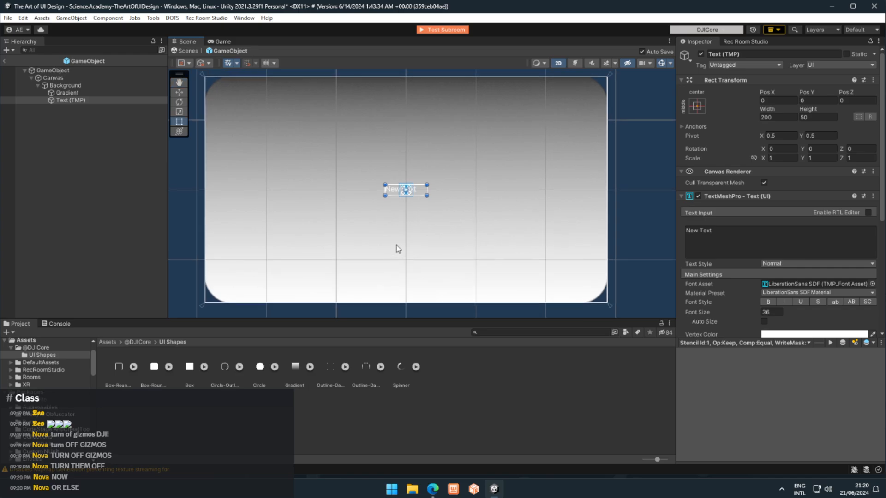
# - Turn the visibility of all Scene view gizmos off and back on
pyautogui.click(661, 64)
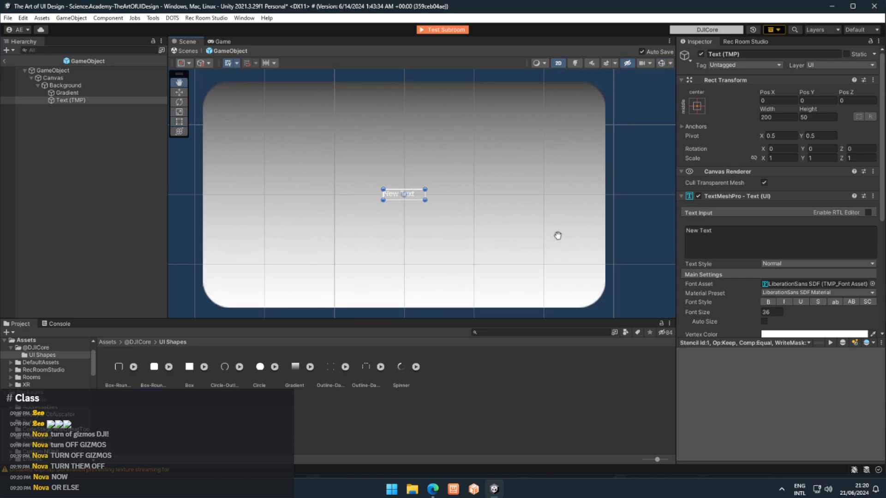
pyautogui.scroll(-2, 559, 232)
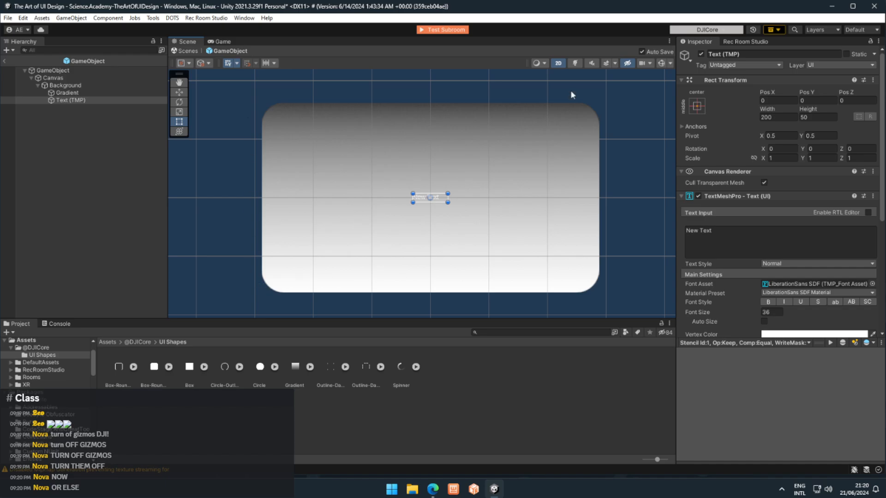
pyautogui.click(662, 65)
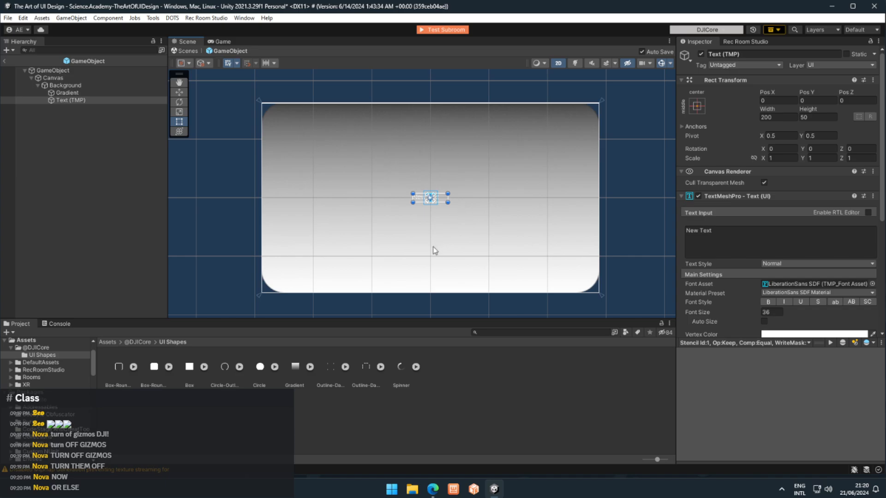
pyautogui.scroll(2, 434, 240)
pyautogui.scroll(1, 434, 238)
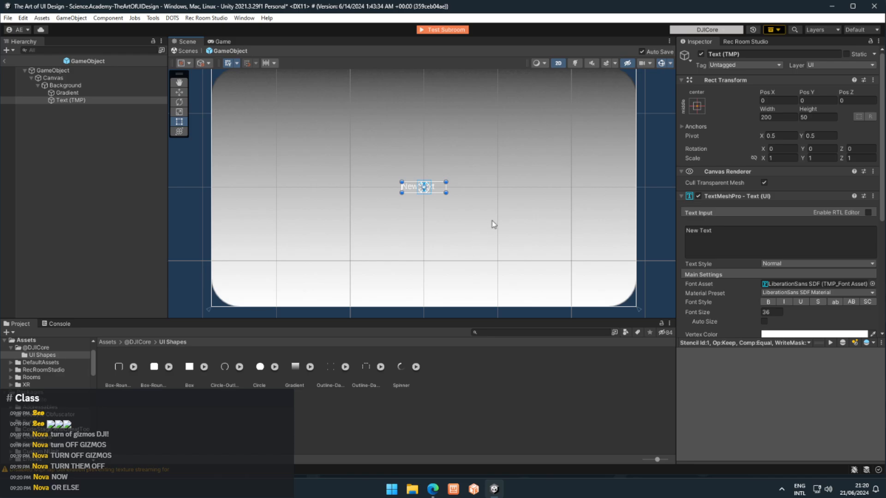
pyautogui.moveTo(494, 223); pyautogui.dragTo(477, 220, button='middle')
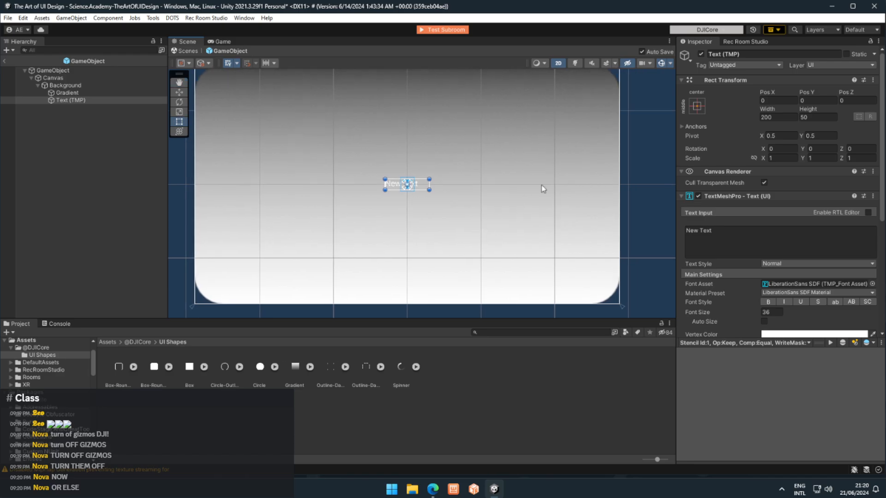
pyautogui.click(671, 63)
pyautogui.click(671, 65)
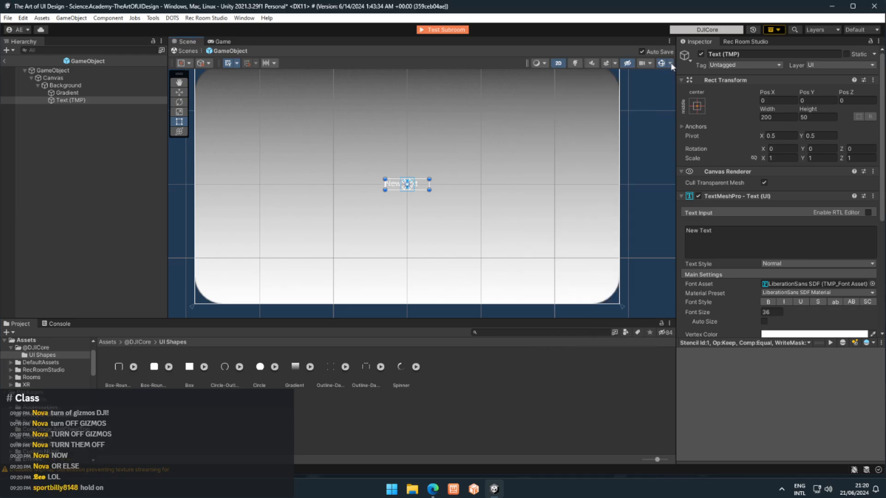
# - Turn the Scene view grid off and back on
pyautogui.moveTo(473, 147); pyautogui.dragTo(450, 158, button='middle')
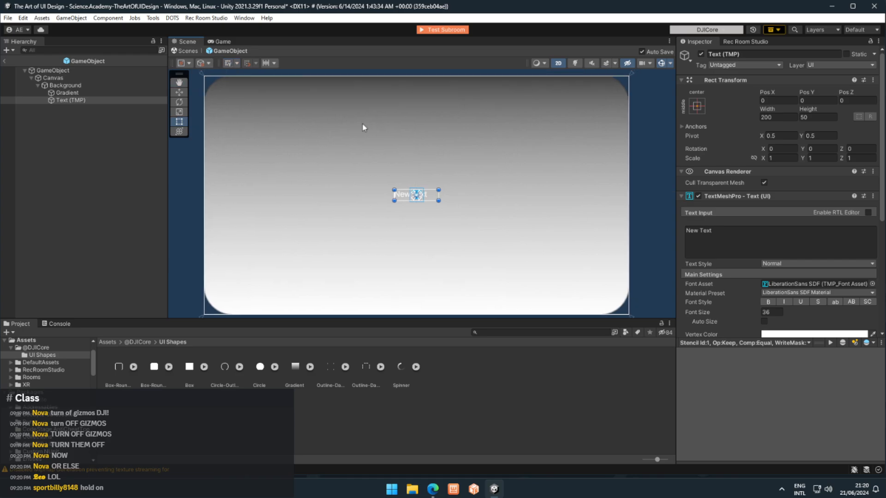
pyautogui.click(228, 63)
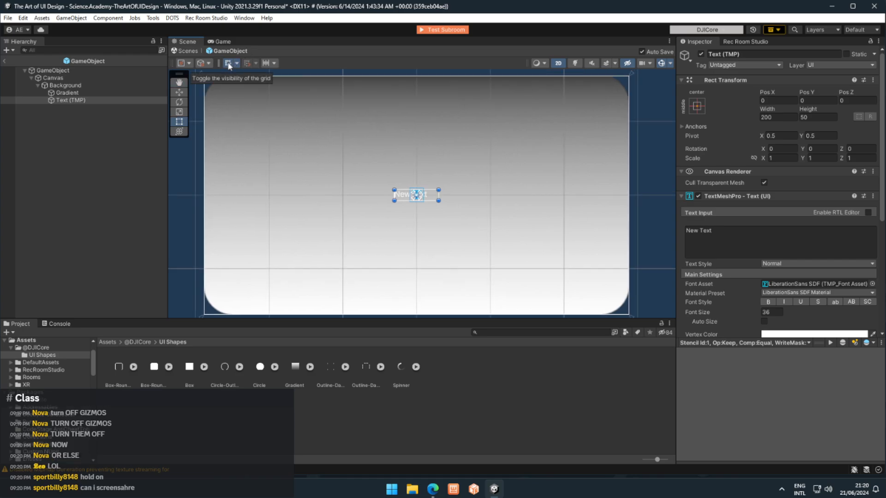
pyautogui.scroll(-3, 320, 135)
pyautogui.moveTo(320, 134); pyautogui.dragTo(321, 154, button='middle')
pyautogui.scroll(2, 321, 154)
pyautogui.scroll(5, 515, 215)
pyautogui.moveTo(515, 215); pyautogui.dragTo(538, 188, button='middle')
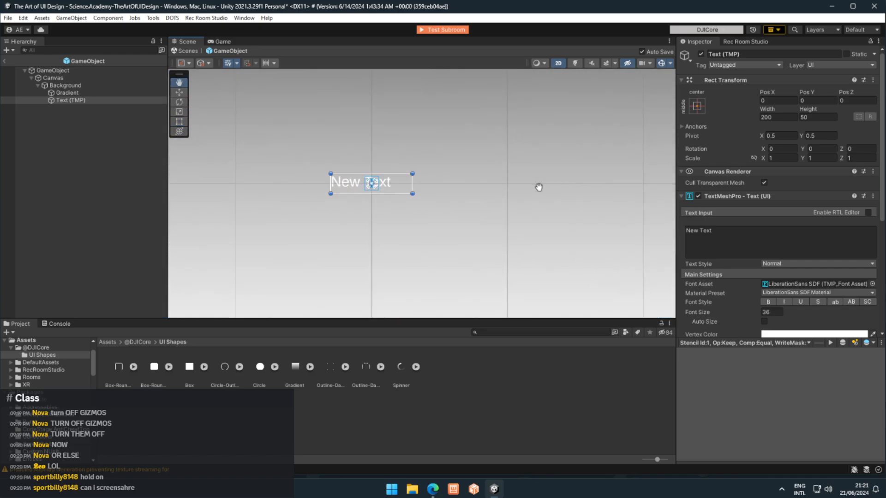
pyautogui.moveTo(382, 198); pyautogui.dragTo(415, 206, button='middle')
pyautogui.scroll(-4, 423, 194)
pyautogui.scroll(-2, 413, 202)
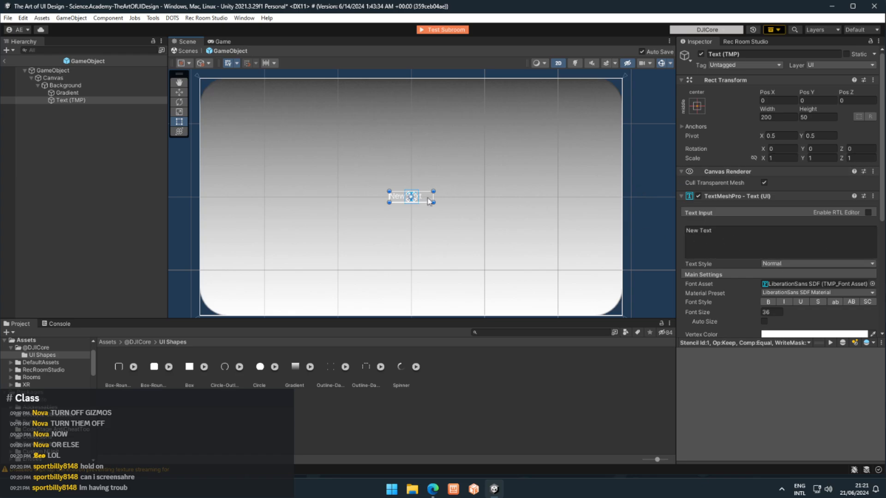
# - Reposition the text object above the background's centre with the Rect and Move tools, at about X -10, Y 127
pyautogui.moveTo(429, 202); pyautogui.dragTo(472, 174)
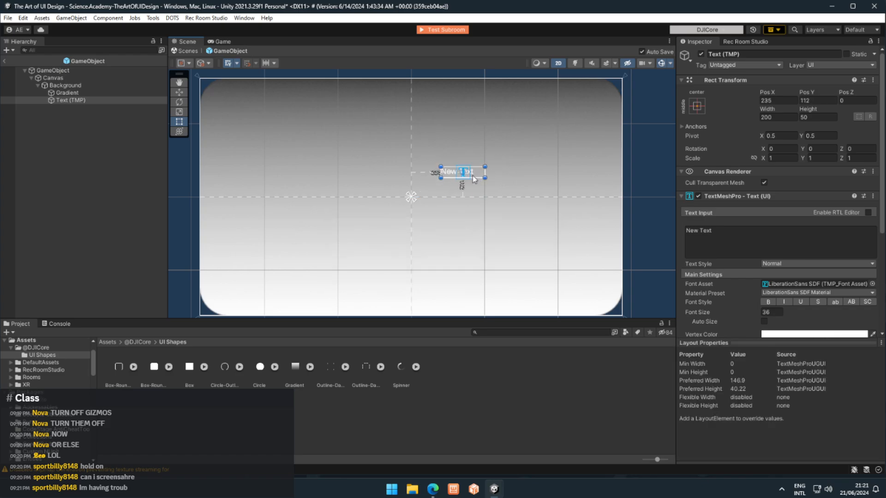
pyautogui.moveTo(444, 193)
pyautogui.mouseDown(button='middle')
pyautogui.moveTo(430, 192)
pyautogui.moveTo(437, 195)
pyautogui.mouseUp(button='middle')
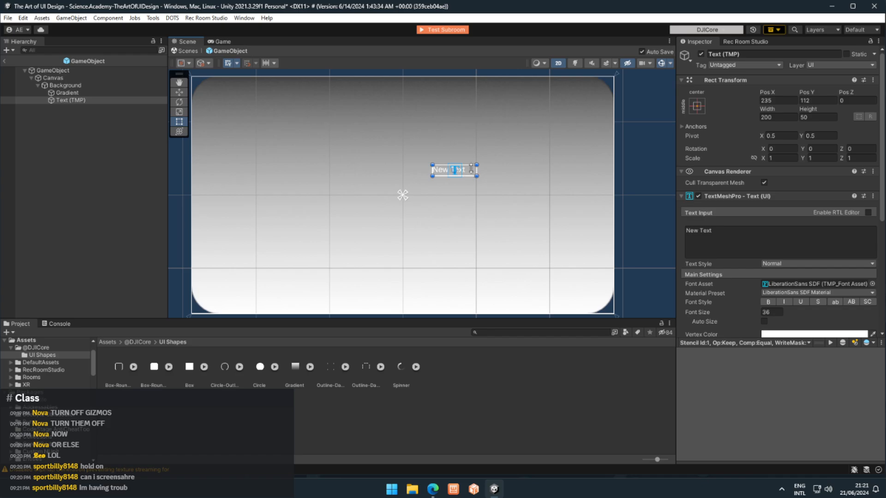
pyautogui.moveTo(469, 175); pyautogui.dragTo(462, 175)
pyautogui.press('w')
pyautogui.moveTo(450, 167); pyautogui.dragTo(411, 171)
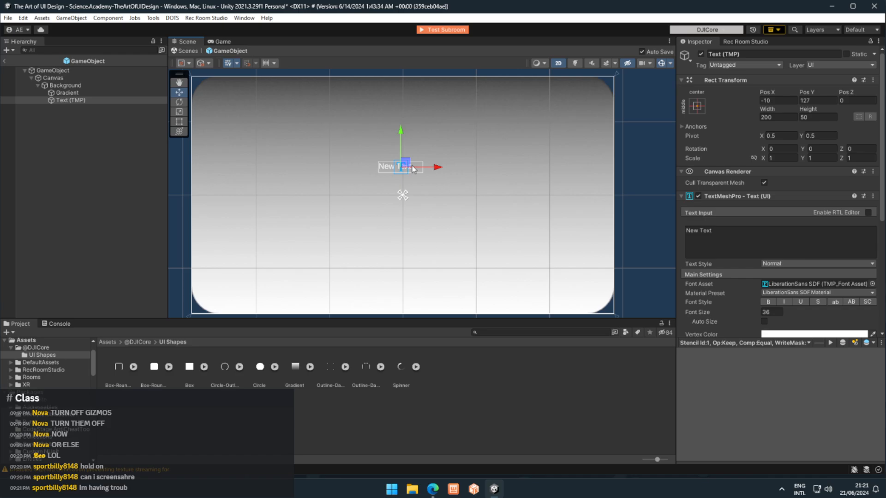
# - Use the Rect tool to shift the text object toward the background's upper right and enlarge its box to about 413 by 170
pyautogui.press('e')
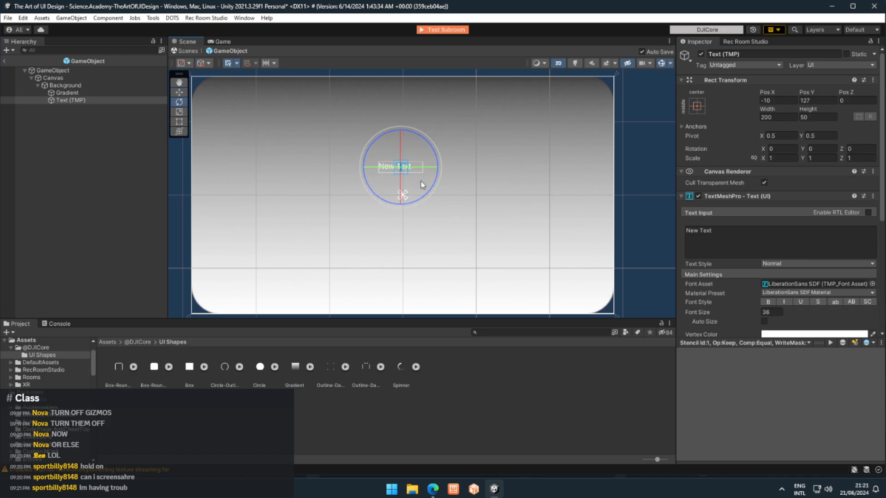
pyautogui.press('r')
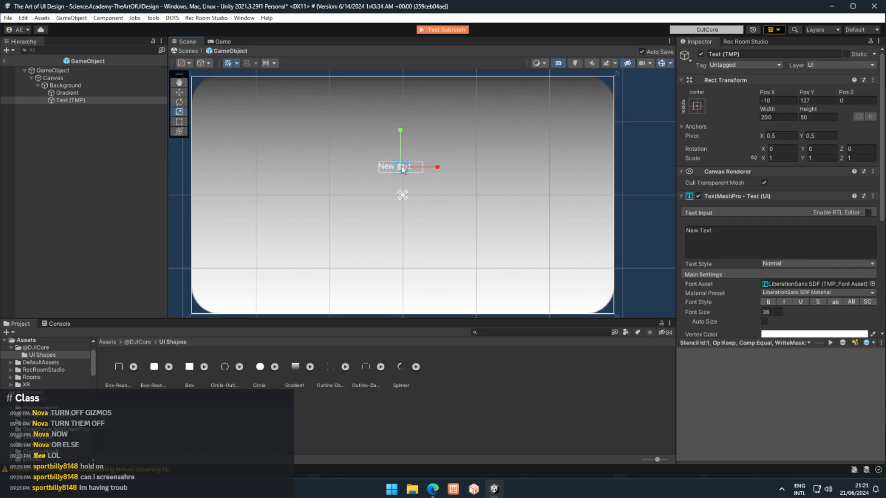
pyautogui.press('t')
pyautogui.moveTo(388, 169); pyautogui.dragTo(436, 172)
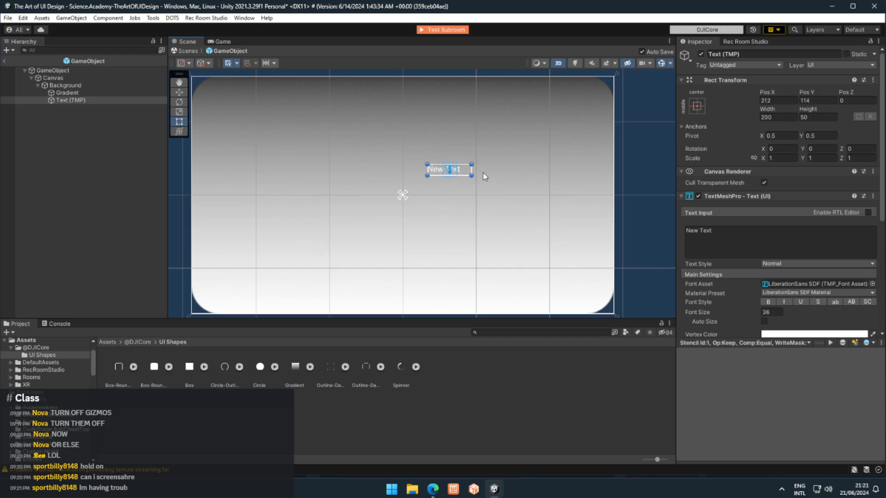
pyautogui.moveTo(469, 173); pyautogui.dragTo(523, 169)
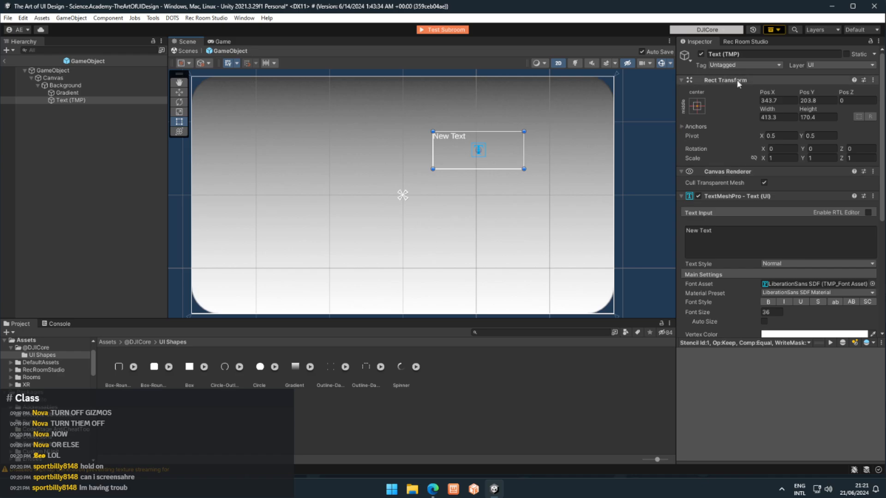
# - Replace the text object's content with "The Art of UI Design"
pyautogui.click(747, 242)
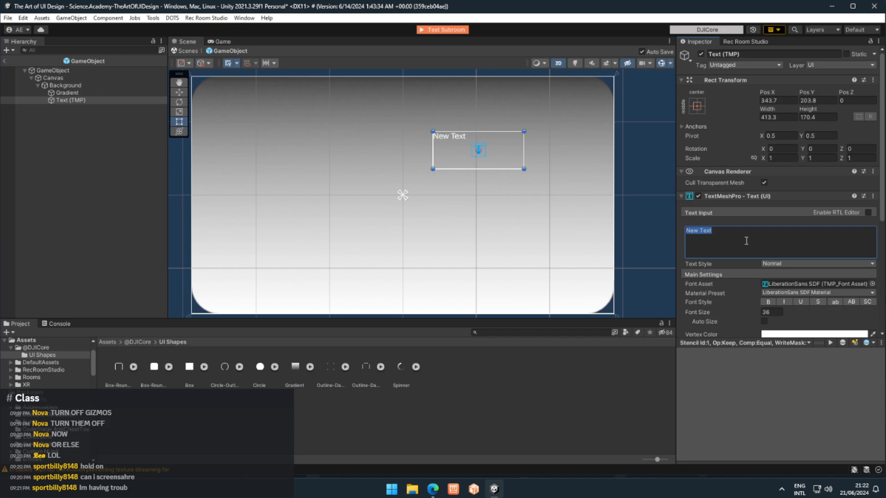
pyautogui.write('The A')
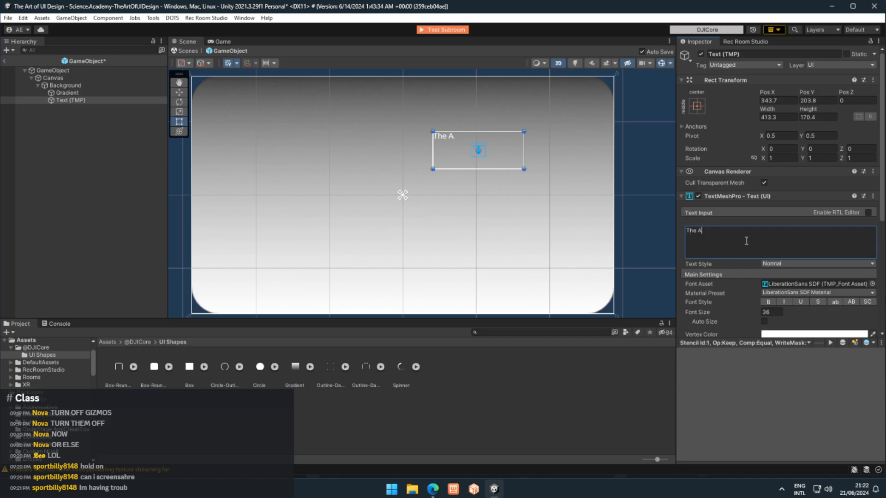
pyautogui.write('rt of UI DEsign')
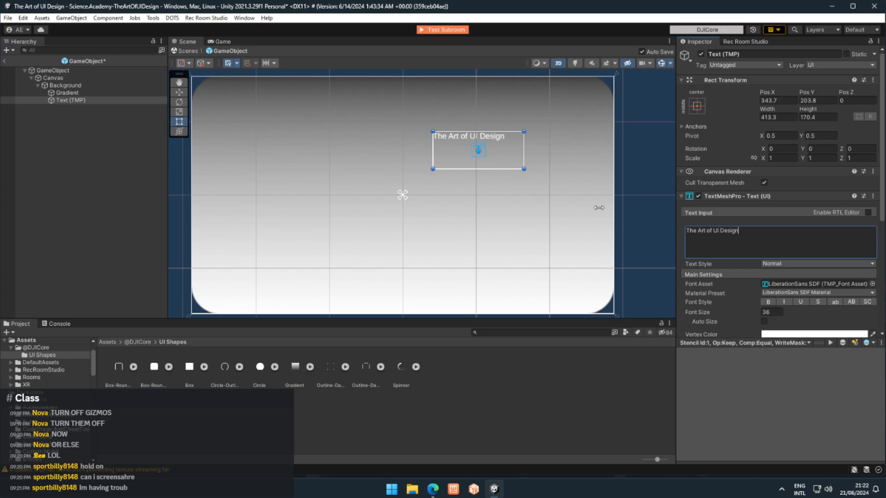
# - Align the text to the centre horizontally and to the middle vertically within its box
pyautogui.moveTo(556, 197); pyautogui.dragTo(576, 241, button='middle')
pyautogui.scroll(2, 536, 218)
pyautogui.scroll(4, 537, 220)
pyautogui.scroll(-3, 733, 259)
pyautogui.scroll(-3, 738, 245)
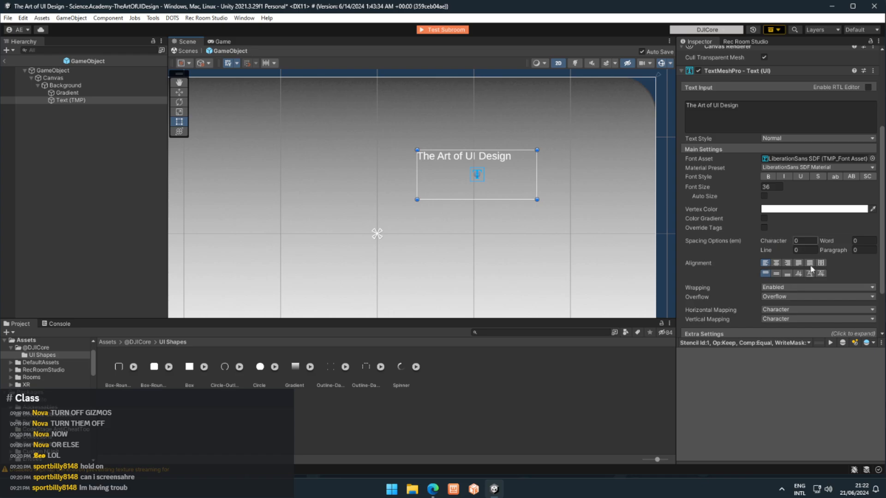
pyautogui.click(777, 263)
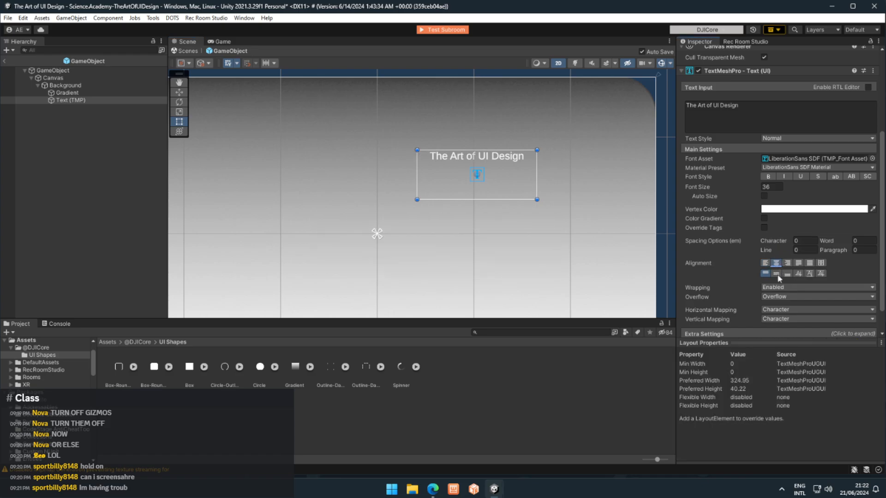
pyautogui.click(776, 274)
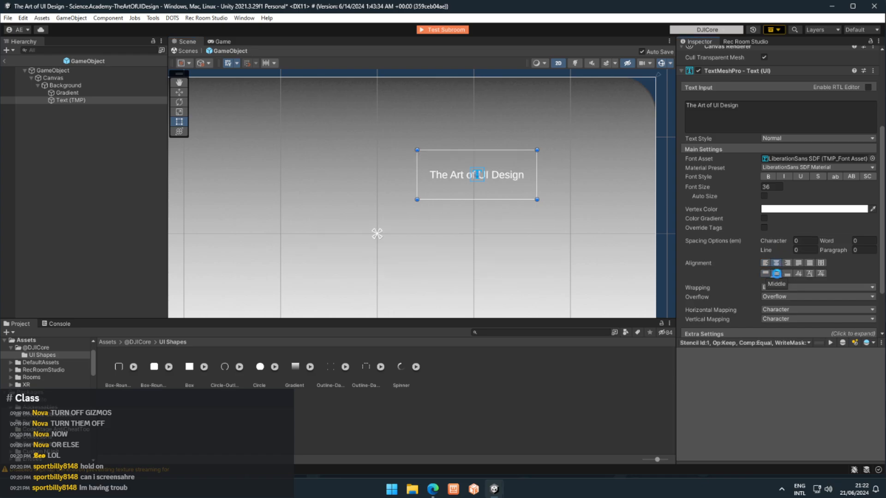
# - Set the text's vertex color to black
pyautogui.click(785, 210)
pyautogui.moveTo(825, 287); pyautogui.dragTo(828, 304)
pyautogui.click(880, 200)
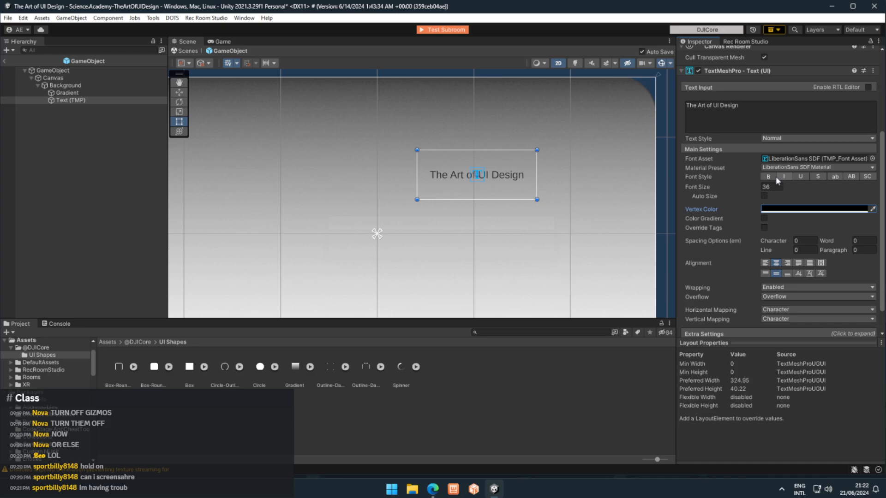
# - Try the LiberationSans SDF - Fallback font asset on the text and switch back to LiberationSans SDF
pyautogui.click(873, 159)
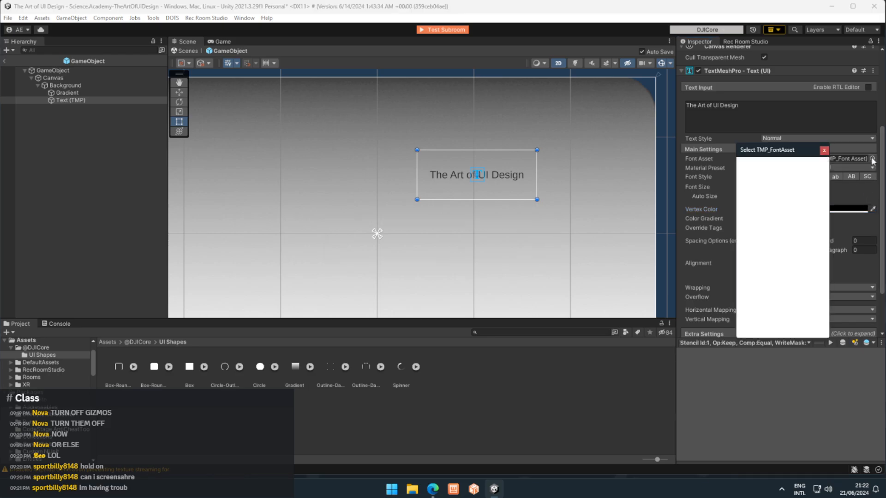
pyautogui.click(762, 239)
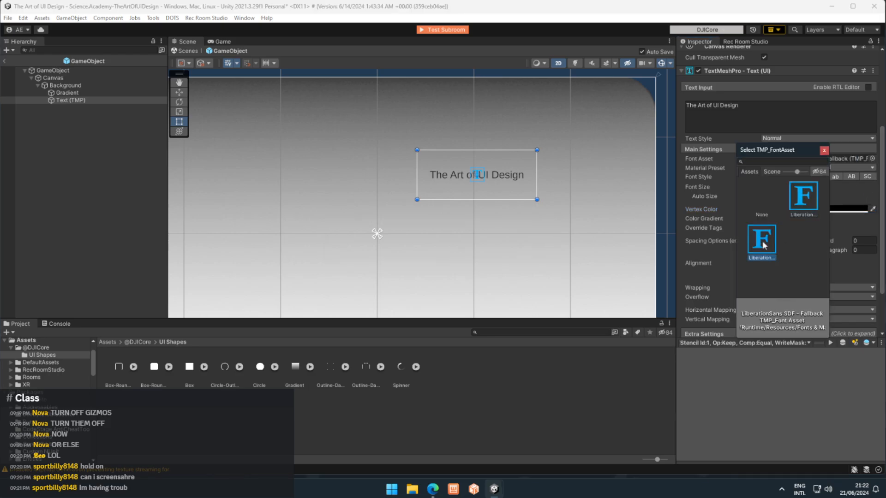
pyautogui.doubleClick(807, 201)
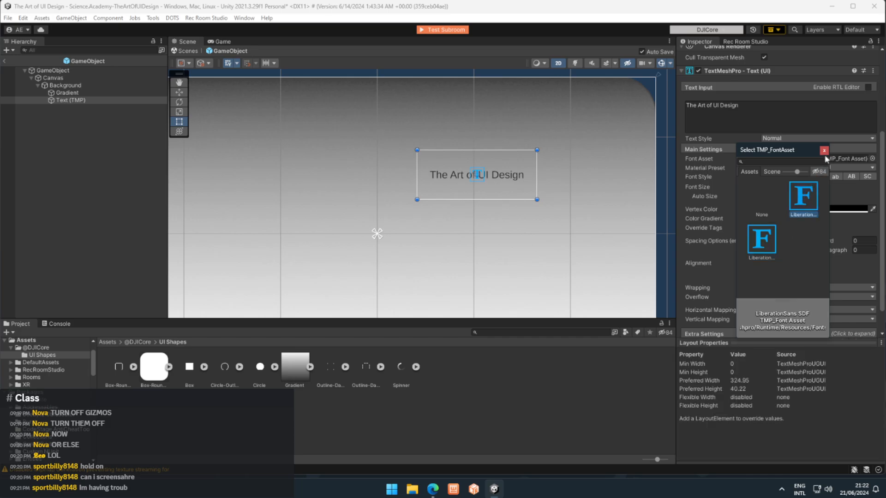
# - Make the title text bold and move it to the horizontal centre of the background, near its upper edge
pyautogui.click(767, 175)
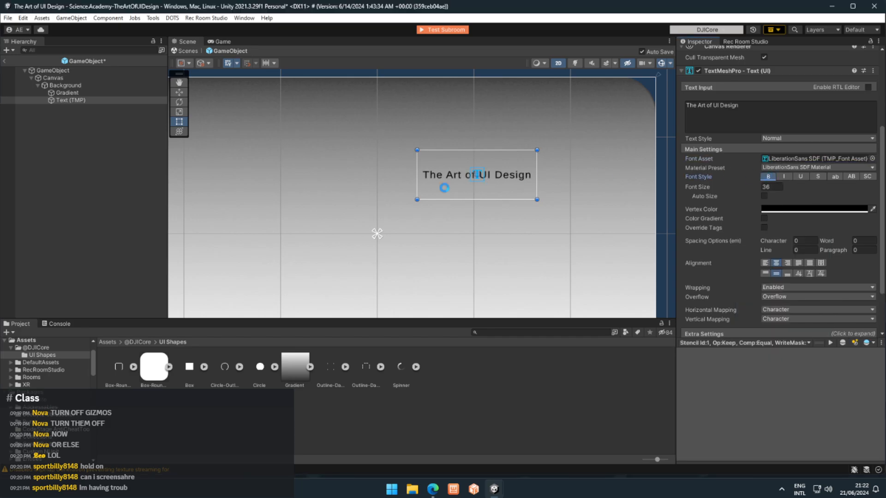
pyautogui.scroll(-11, 483, 241)
pyautogui.moveTo(447, 249); pyautogui.dragTo(471, 206, button='middle')
pyautogui.scroll(2, 472, 207)
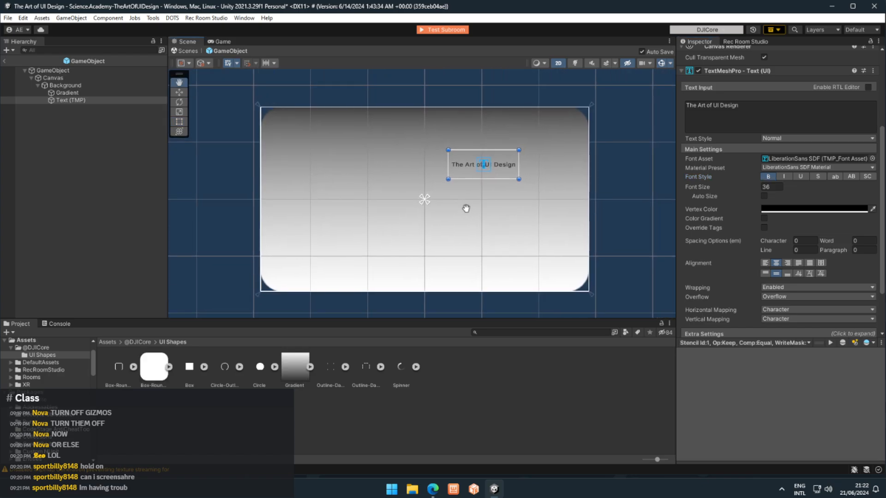
pyautogui.moveTo(475, 169); pyautogui.dragTo(402, 144)
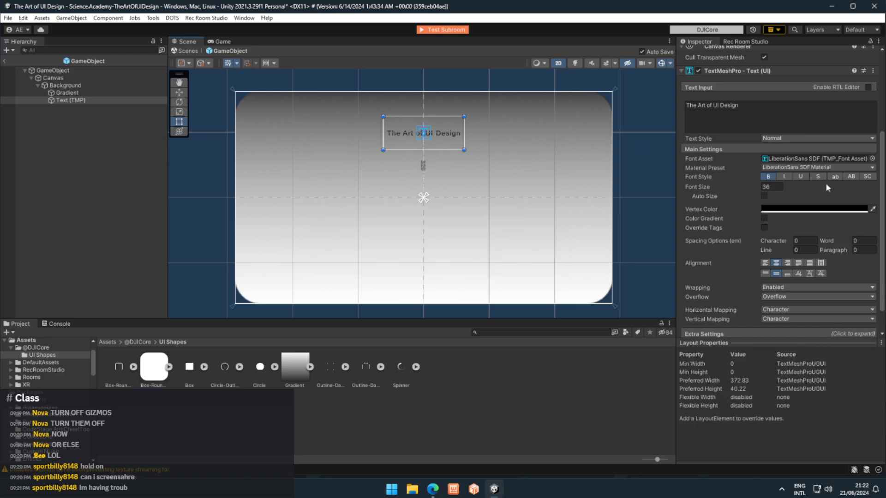
# - Set the title text's font size to 100
pyautogui.moveTo(752, 190); pyautogui.dragTo(624, 191)
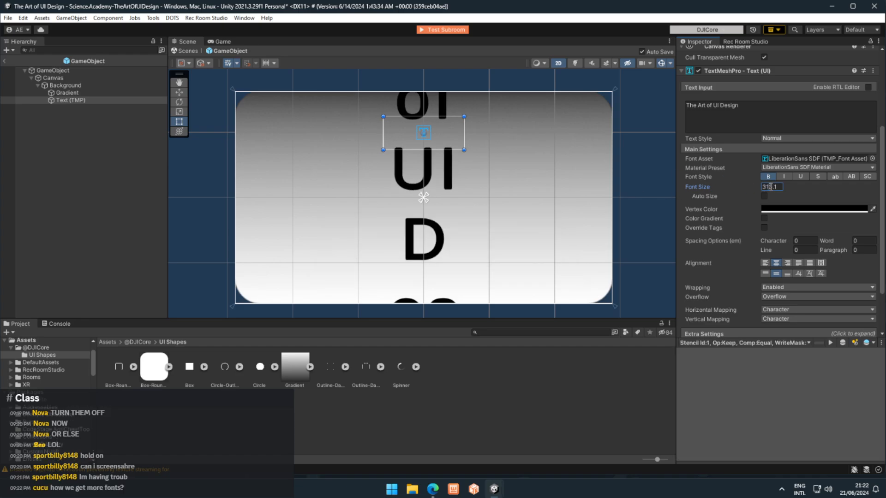
pyautogui.doubleClick(769, 187)
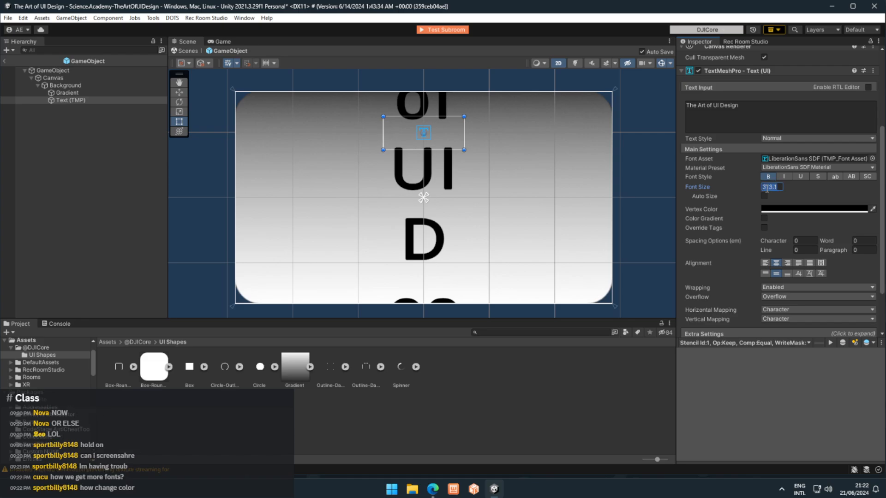
pyautogui.write('10')
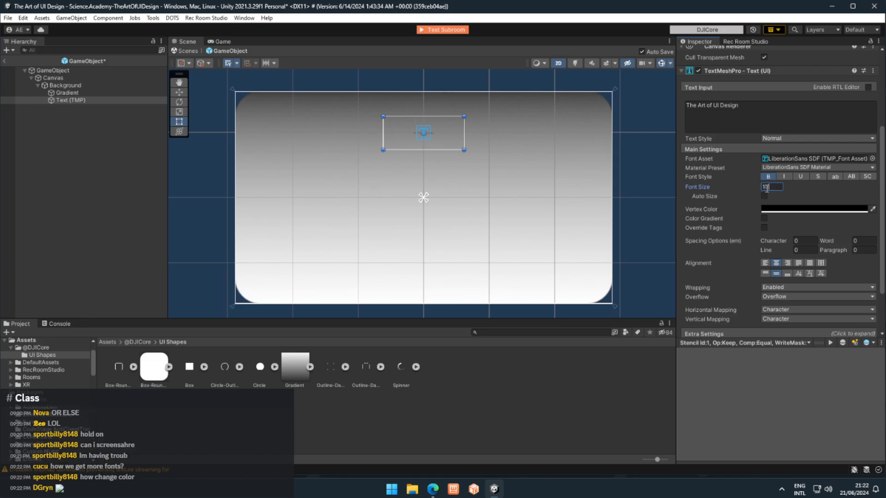
pyautogui.write('200')
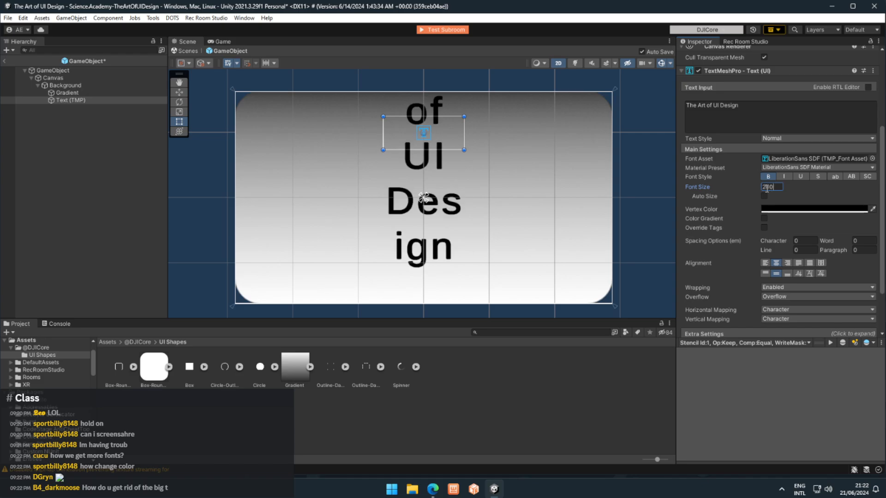
pyautogui.press('BackSpace')
pyautogui.press('BackSpace')
pyautogui.press('BackSpace')
pyautogui.write('1')
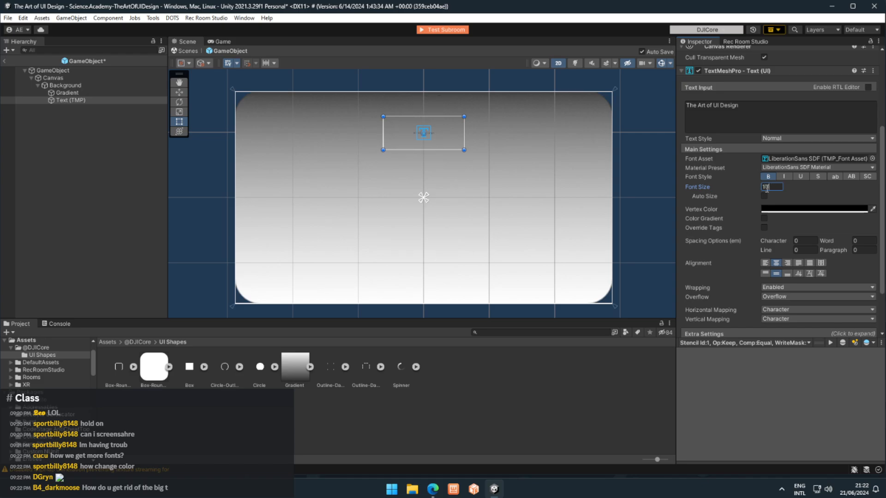
pyautogui.write('00')
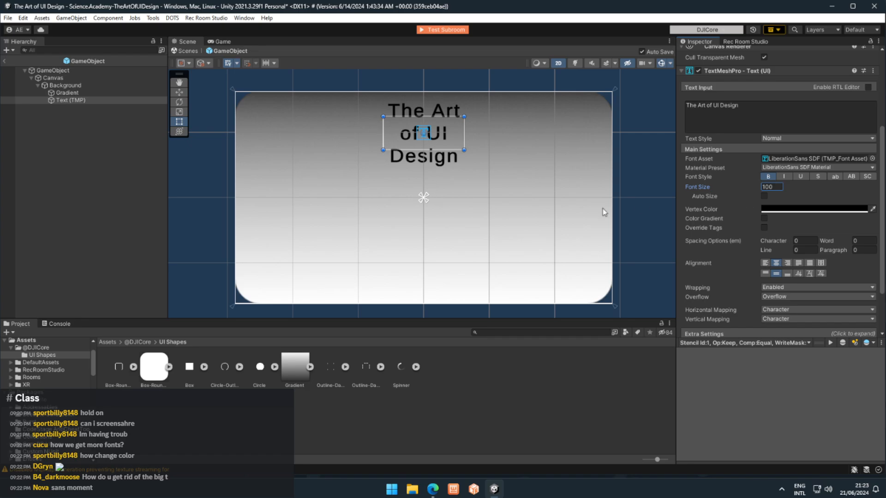
# - Toggle the 3D Icons option in the scene's gizmo settings on and back off
pyautogui.click(670, 64)
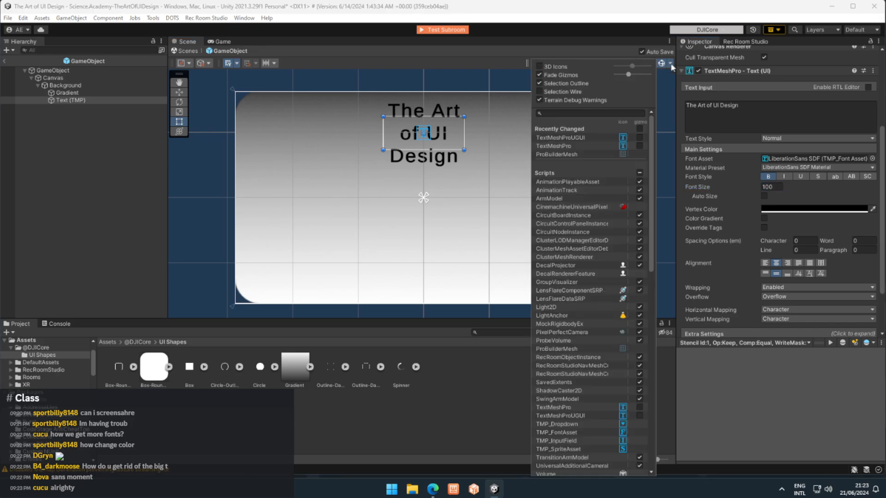
pyautogui.click(542, 67)
pyautogui.click(542, 67)
pyautogui.click(422, 236)
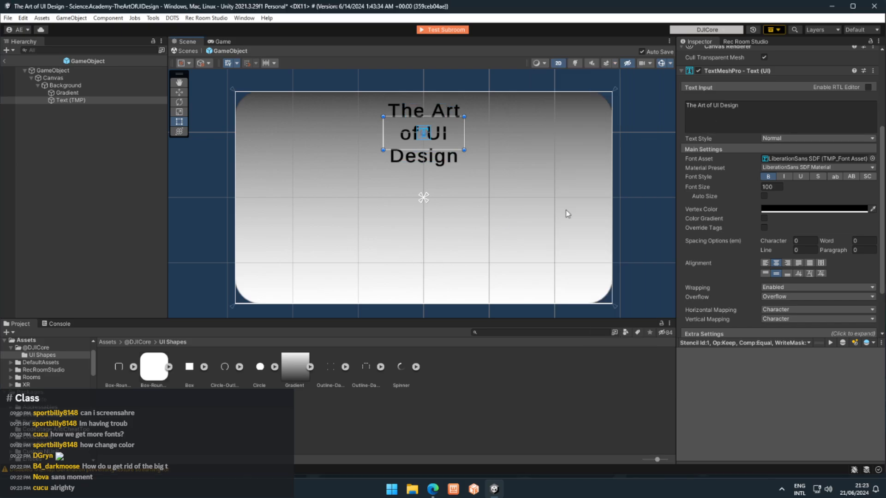
# - Widen the title's text box to about 1827 so the title fits on one line, and deselect it
pyautogui.scroll(5, 776, 158)
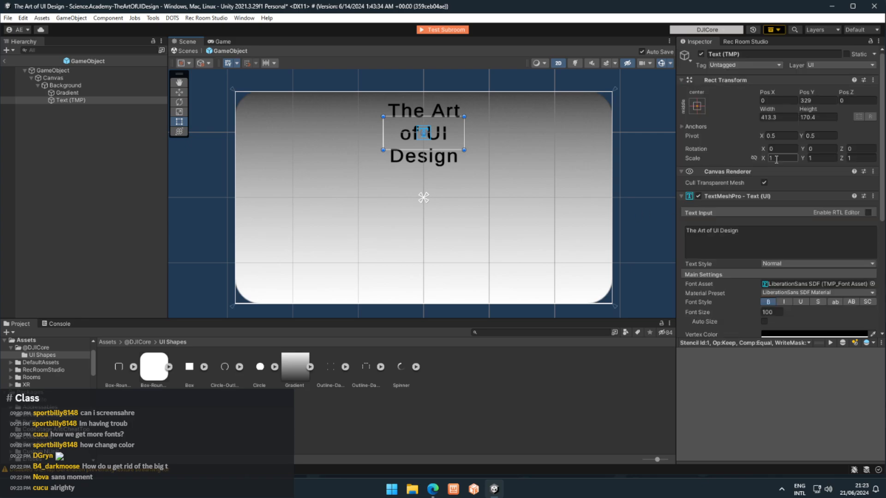
pyautogui.moveTo(763, 111); pyautogui.dragTo(860, 120)
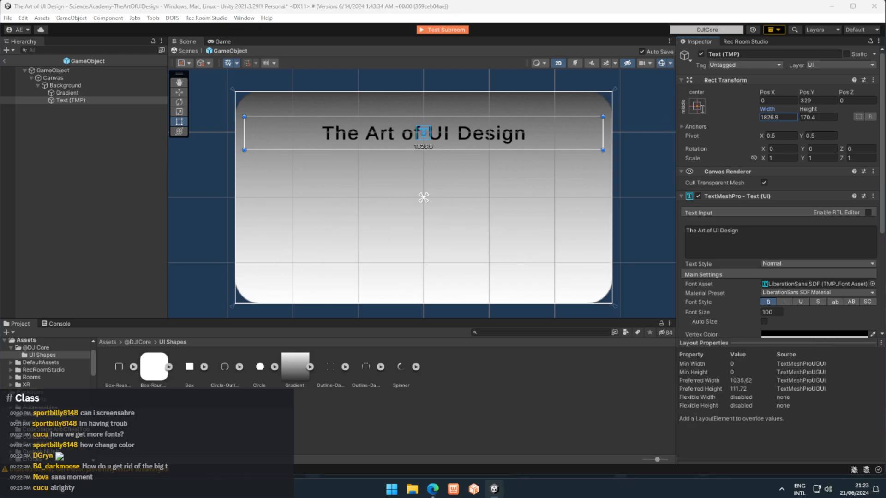
pyautogui.moveTo(508, 214)
pyautogui.mouseDown(button='middle')
pyautogui.moveTo(508, 239)
pyautogui.moveTo(499, 211)
pyautogui.mouseUp(button='middle')
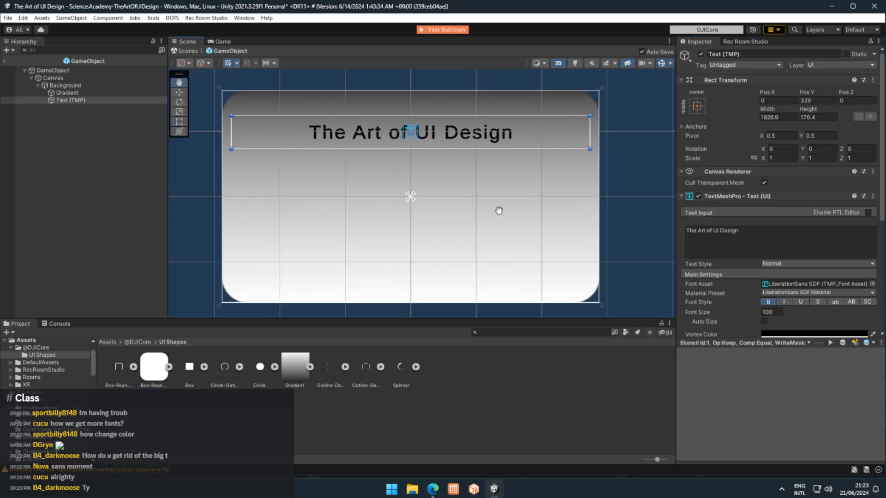
pyautogui.click(661, 252)
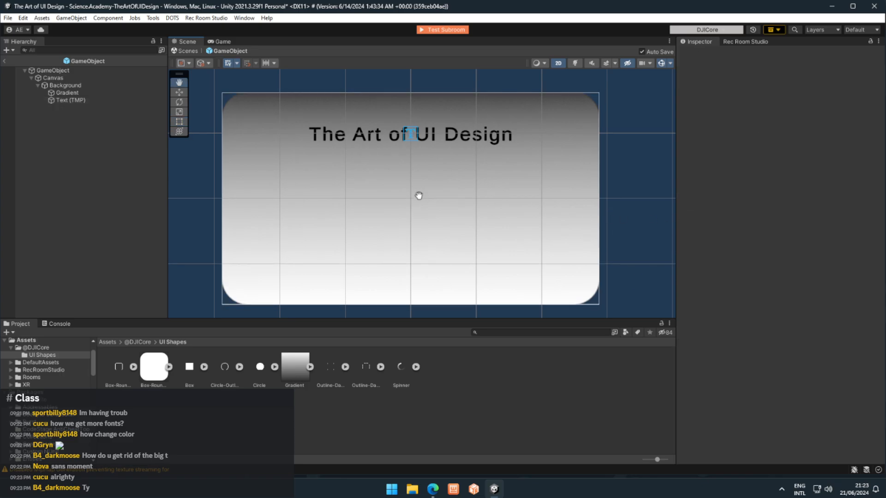
pyautogui.moveTo(418, 190); pyautogui.dragTo(423, 189, button='middle')
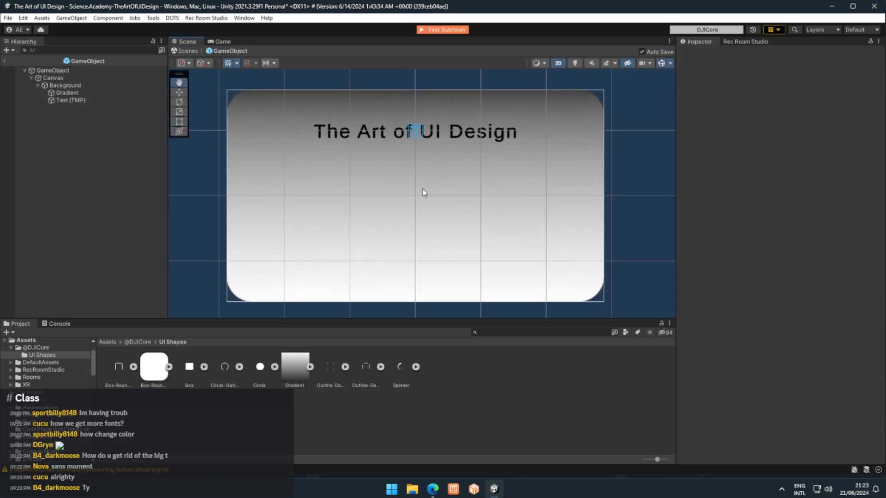
# - Hide the grid lines in the scene view
pyautogui.click(228, 63)
pyautogui.moveTo(308, 189); pyautogui.dragTo(299, 190, button='middle')
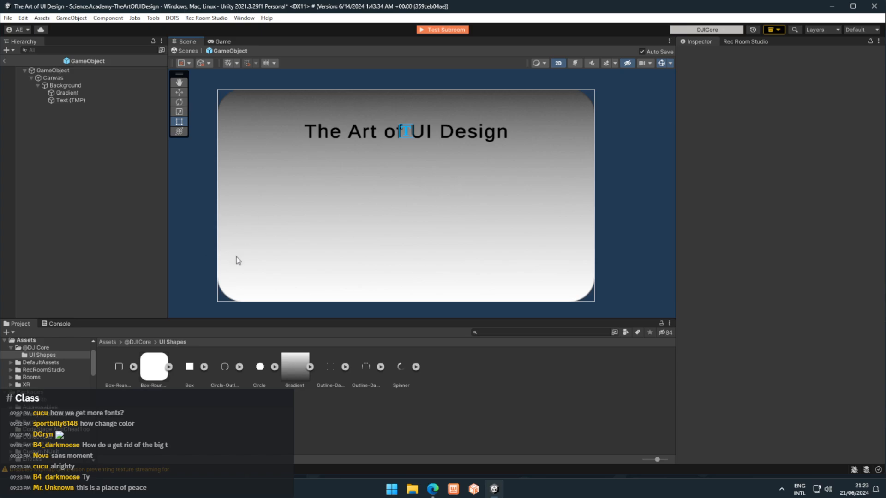
pyautogui.moveTo(236, 257); pyautogui.dragTo(239, 258, button='middle')
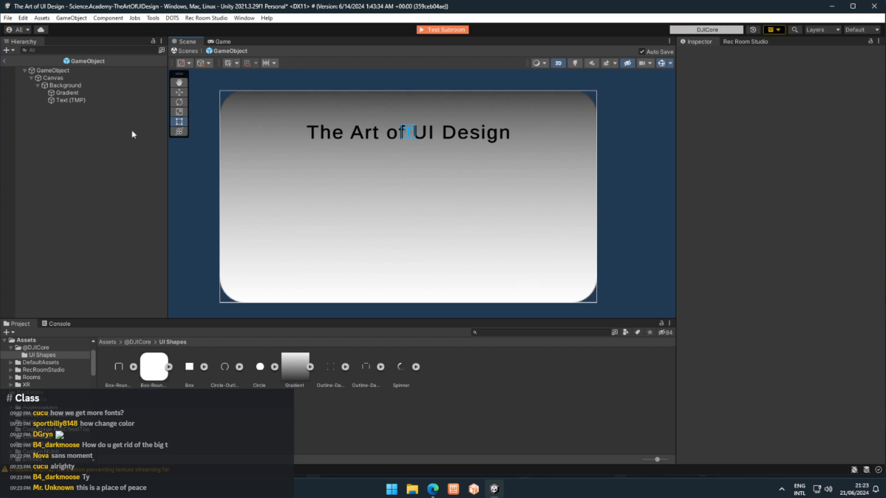
pyautogui.moveTo(261, 185); pyautogui.dragTo(255, 184, button='middle')
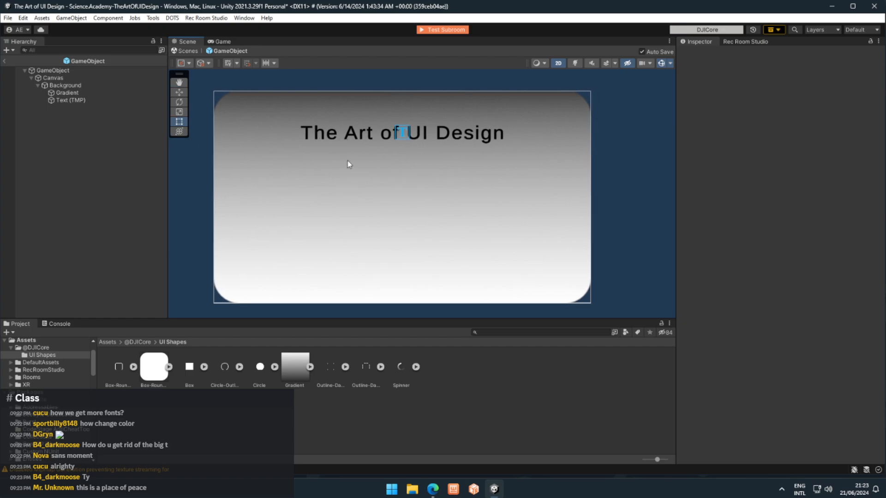
pyautogui.moveTo(349, 165); pyautogui.dragTo(397, 152, button='middle')
pyautogui.moveTo(425, 203); pyautogui.dragTo(417, 196, button='middle')
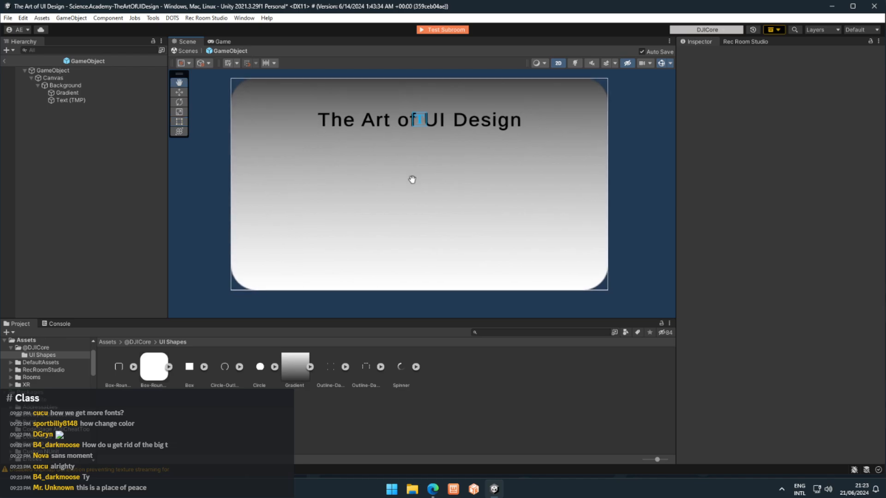
# - Check which font assets are available for the title text, leaving the font as it is
pyautogui.click(418, 115)
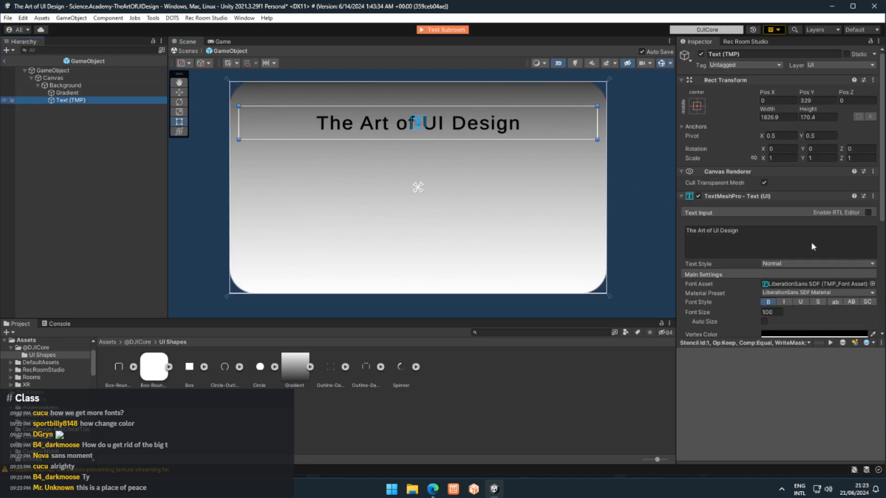
pyautogui.scroll(-3, 813, 247)
pyautogui.click(872, 209)
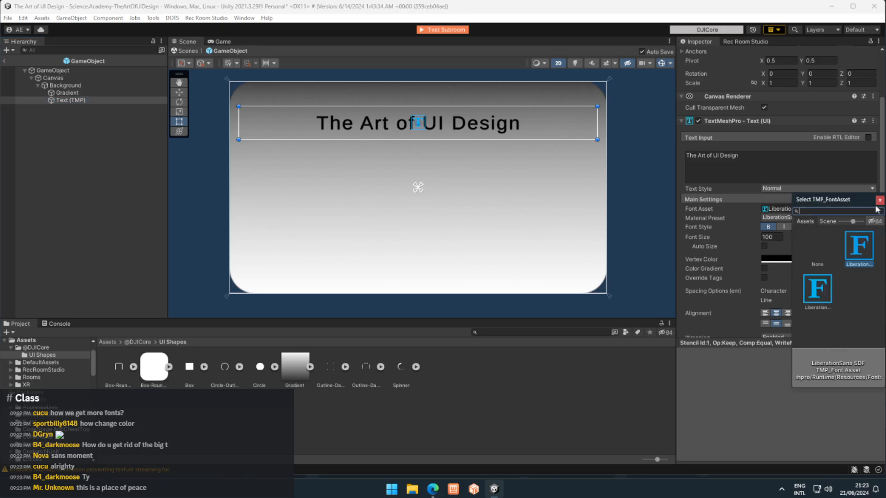
pyautogui.click(880, 201)
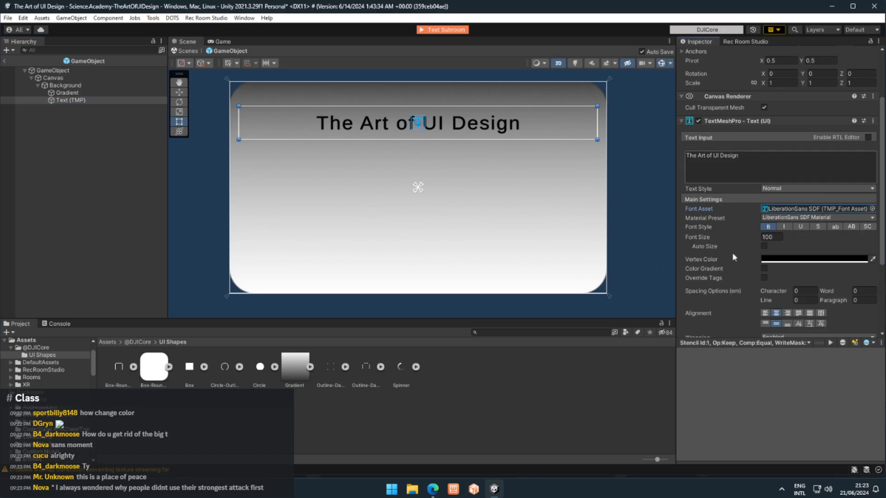
pyautogui.click(635, 223)
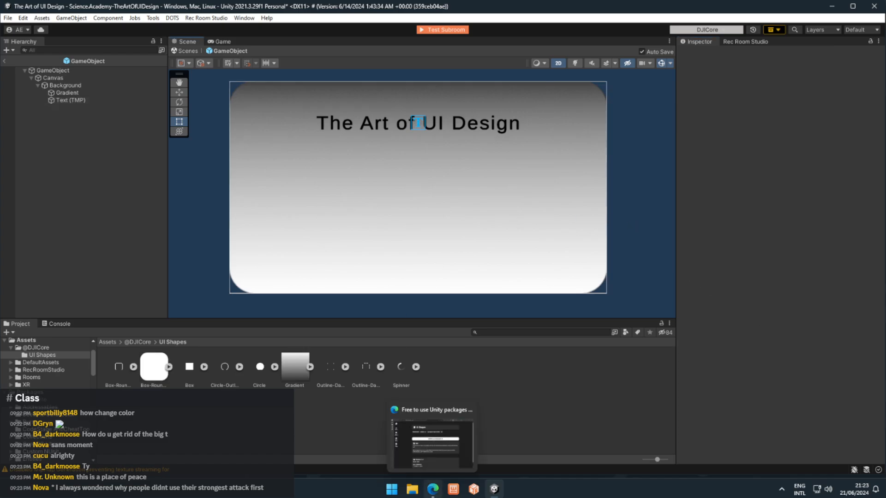
# - Switch to the Edge browser, search for 1001freefonts in a new tab and open the 1001 Free Fonts website
pyautogui.click(433, 490)
pyautogui.click(275, 283)
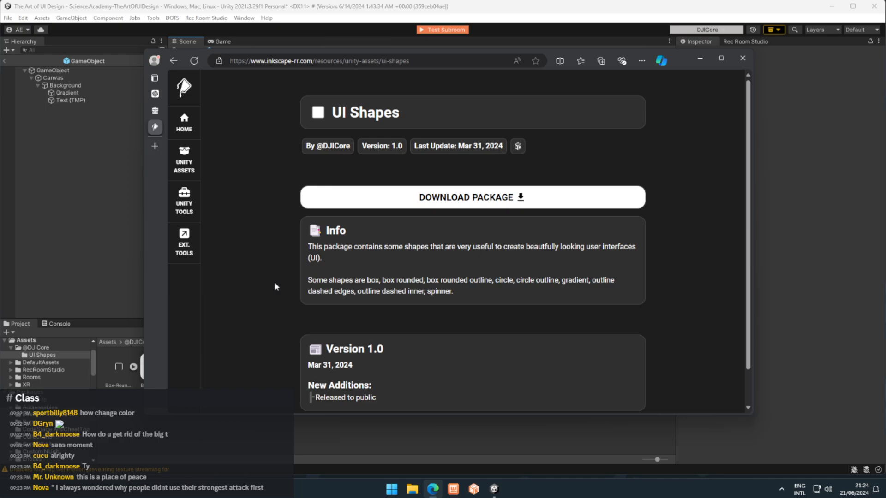
pyautogui.click(155, 146)
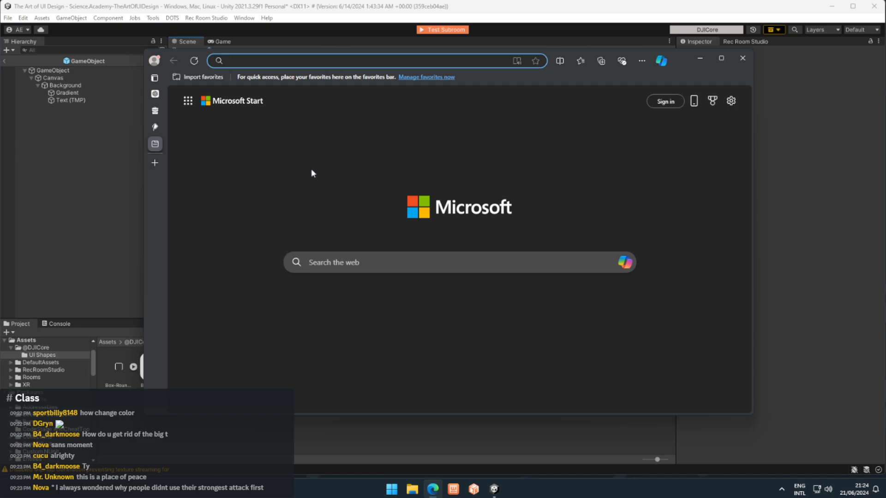
pyautogui.write('1000')
pyautogui.press('BackSpace')
pyautogui.write('1')
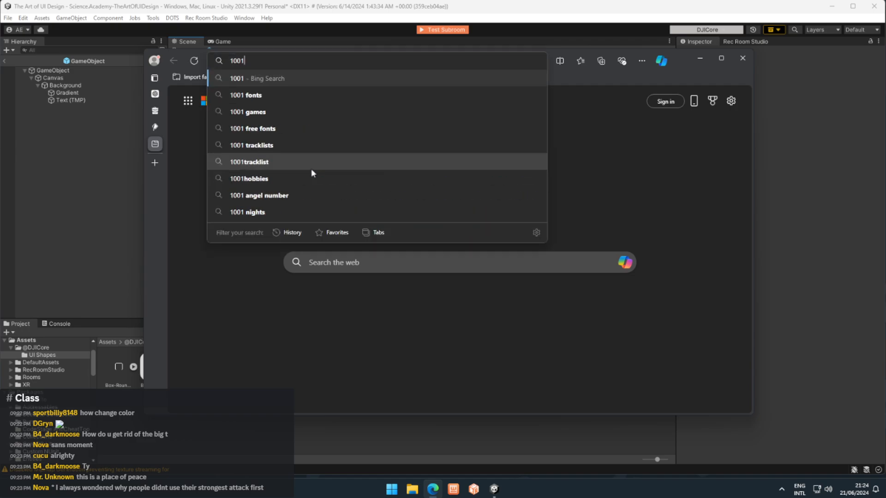
pyautogui.write('freefonts')
pyautogui.press('Return')
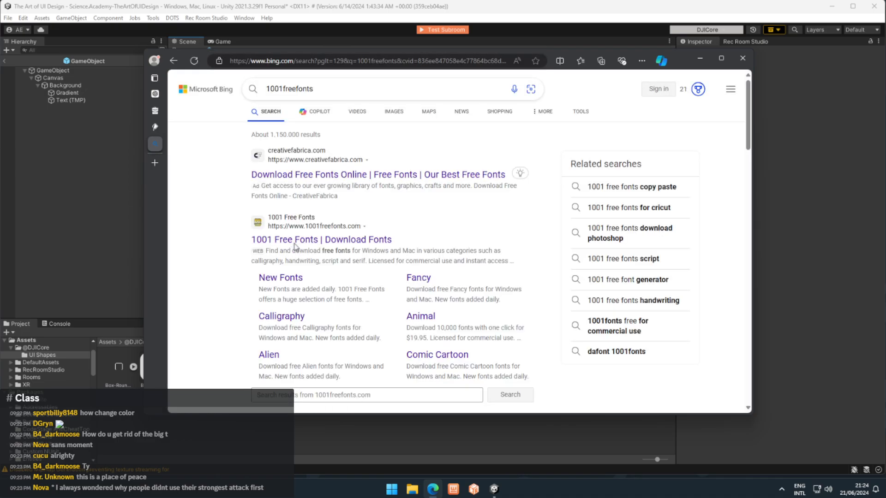
pyautogui.click(296, 242)
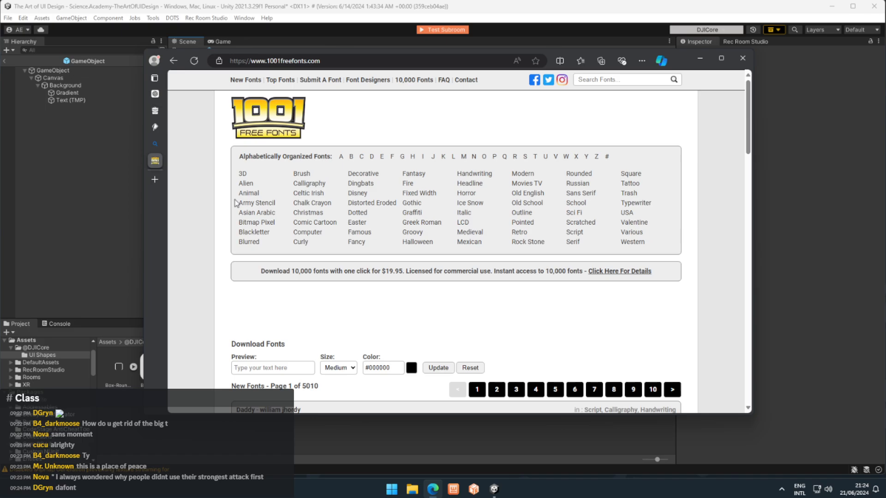
# - Browse the first page of new fonts on 1001 Free Fonts, examining the font previews and licence notes
pyautogui.scroll(-7, 235, 201)
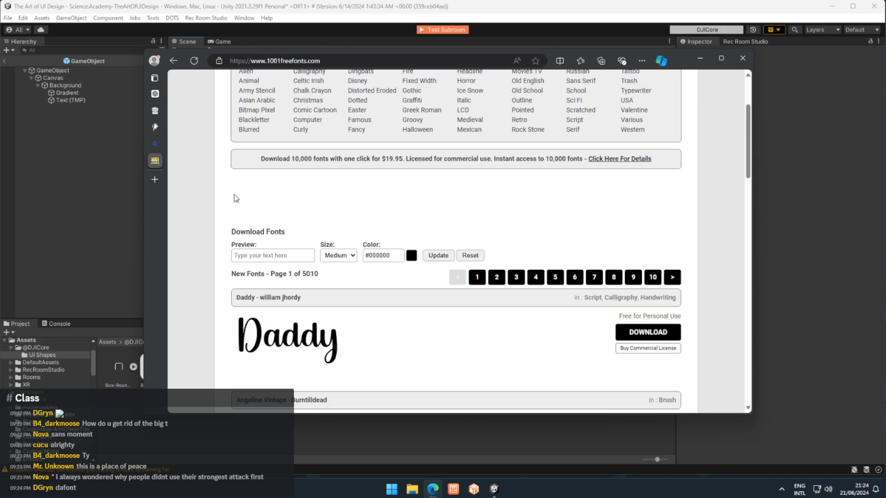
pyautogui.scroll(1, 218, 210)
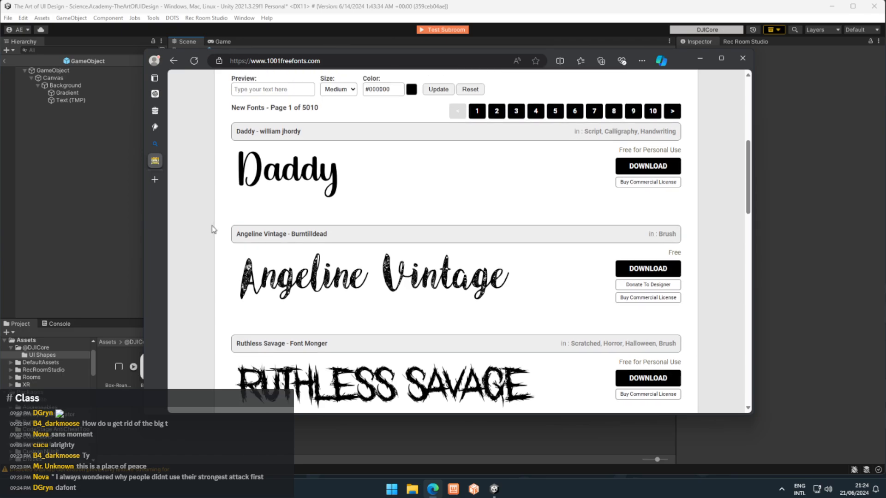
pyautogui.scroll(-1, 212, 231)
pyautogui.scroll(4, 216, 255)
pyautogui.scroll(-10, 220, 263)
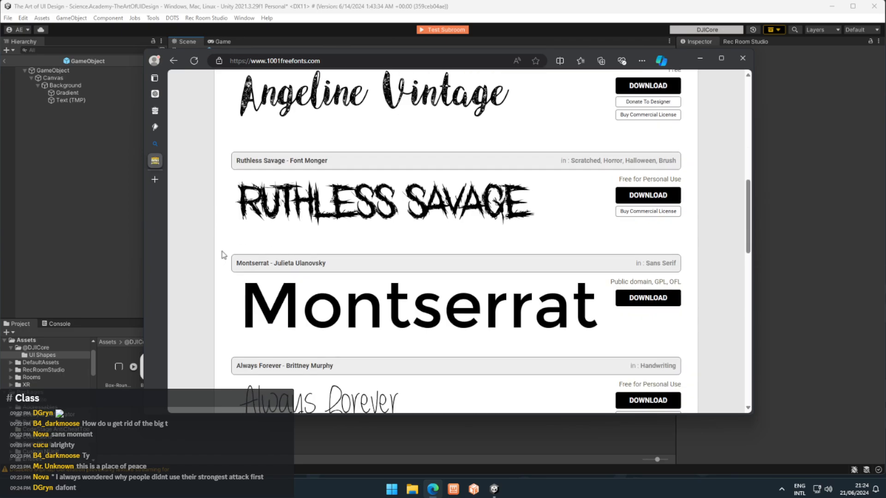
pyautogui.scroll(-2, 226, 248)
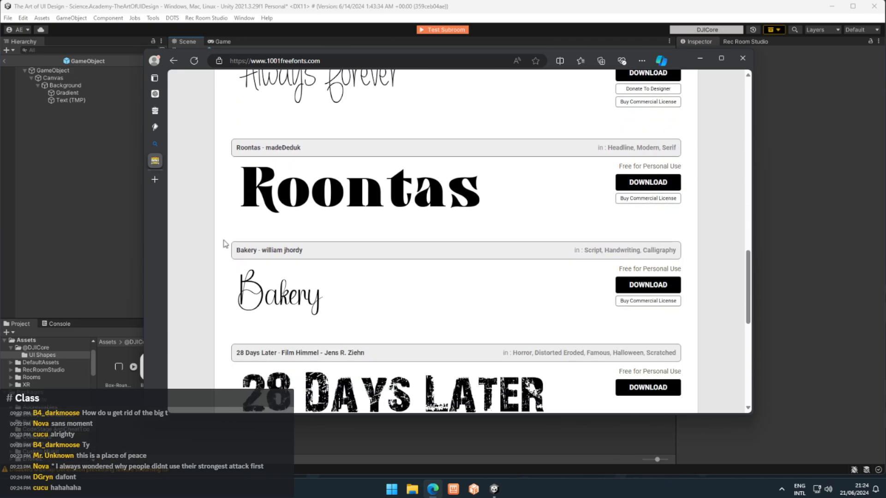
pyautogui.scroll(2, 226, 248)
pyautogui.scroll(-4, 226, 247)
pyautogui.scroll(-4, 227, 247)
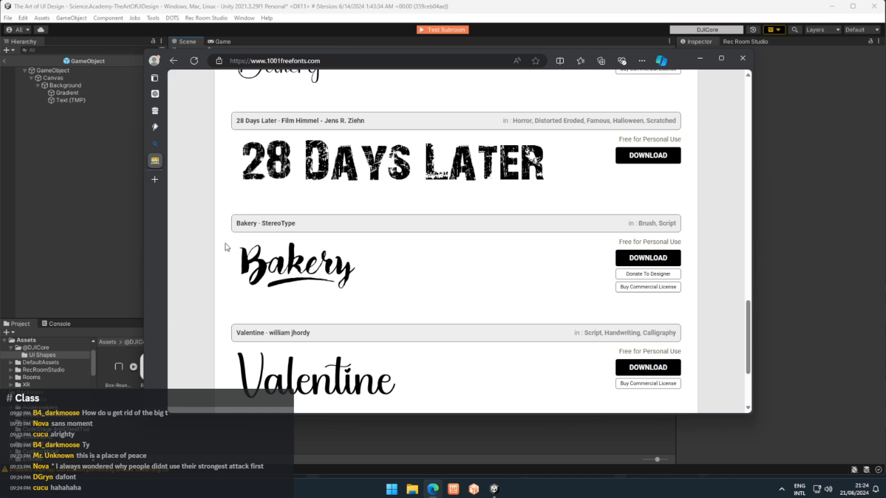
pyautogui.scroll(-3, 227, 247)
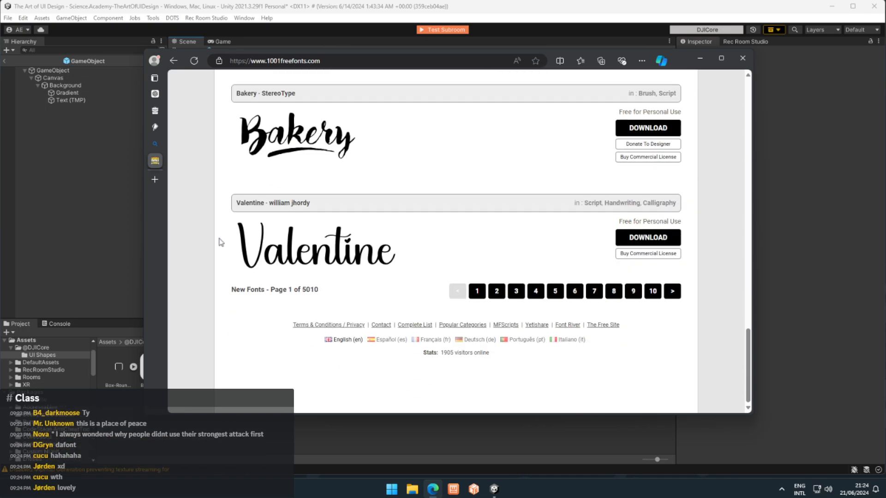
pyautogui.scroll(10, 227, 244)
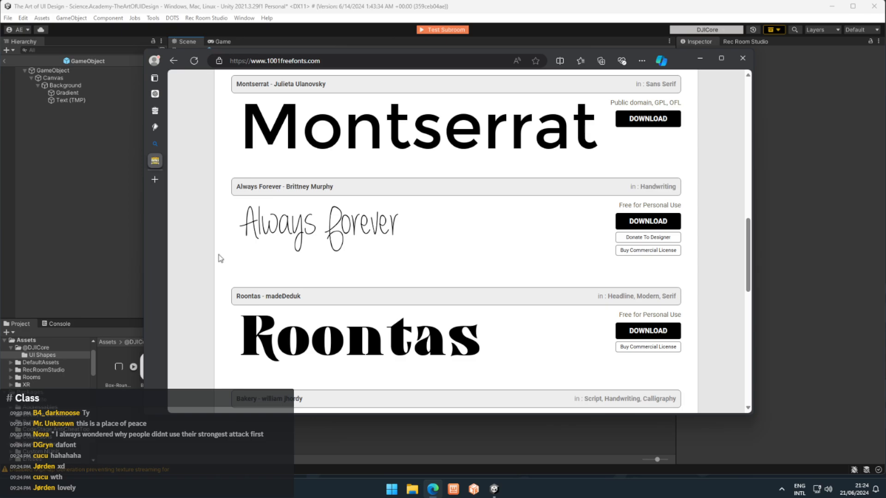
pyautogui.scroll(-8, 220, 255)
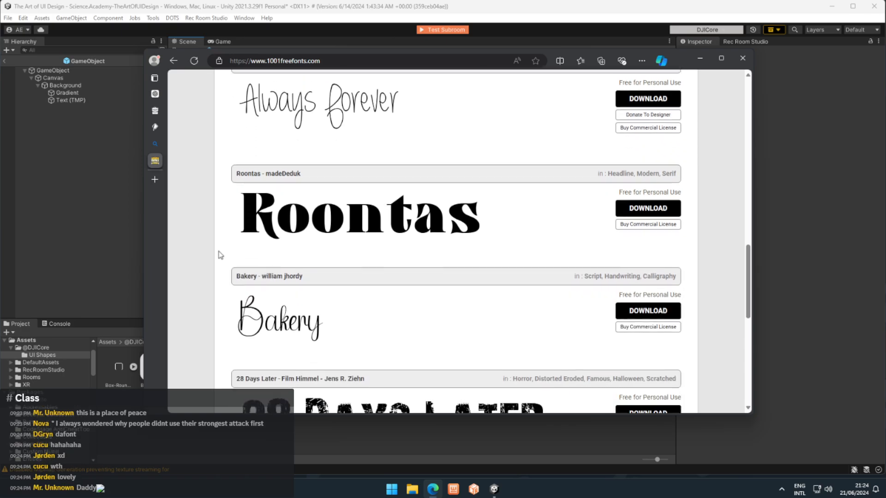
pyautogui.scroll(-3, 220, 255)
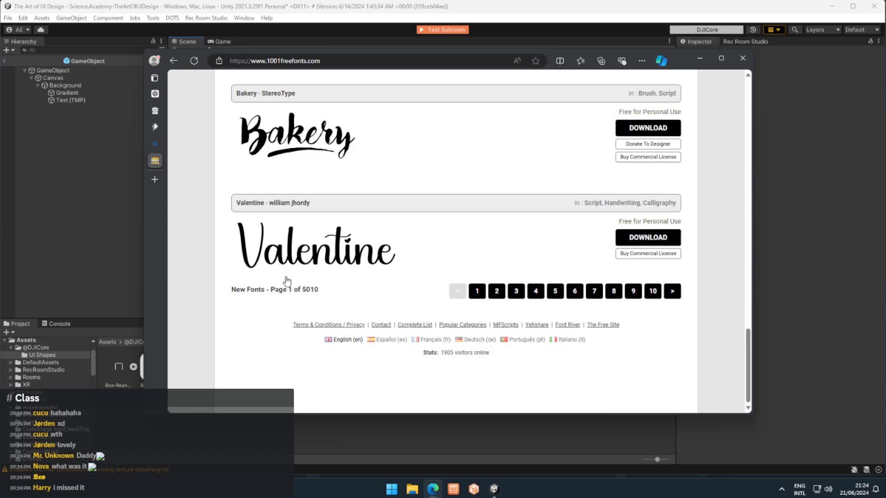
# - Compare the script, brush and display font previews on the first page of 1001 Free Fonts
pyautogui.scroll(15, 550, 358)
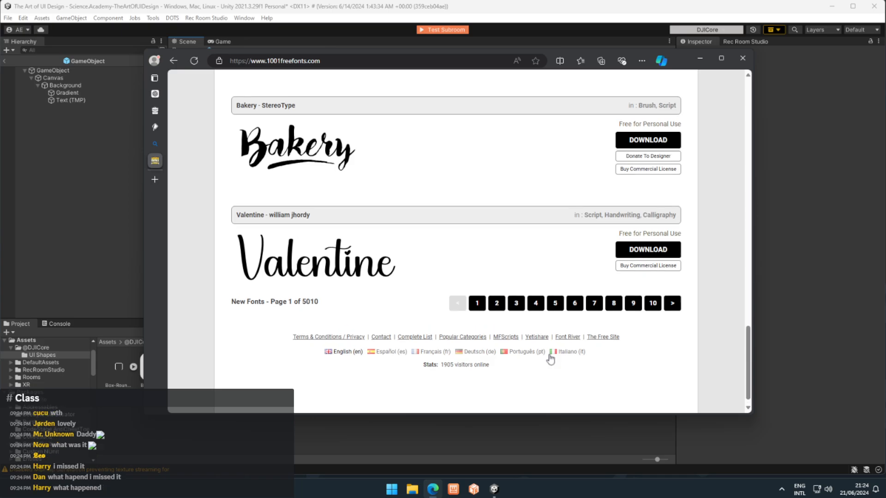
pyautogui.scroll(-3, 575, 343)
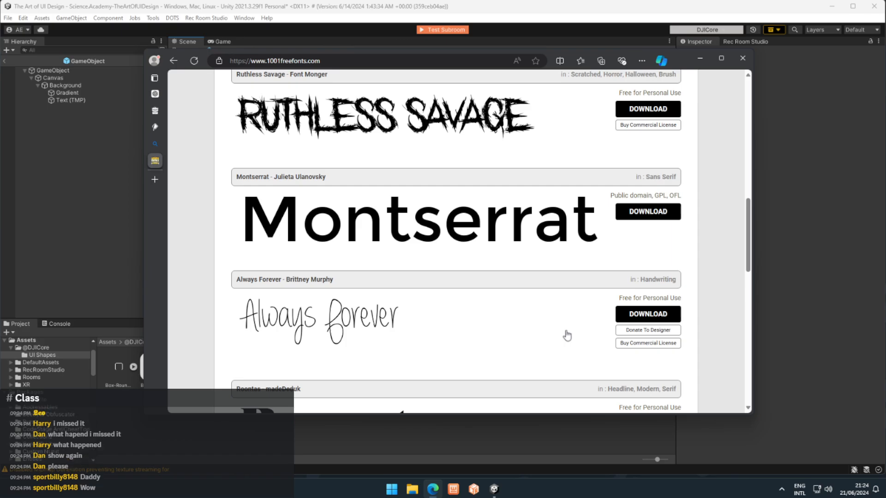
pyautogui.scroll(6, 568, 337)
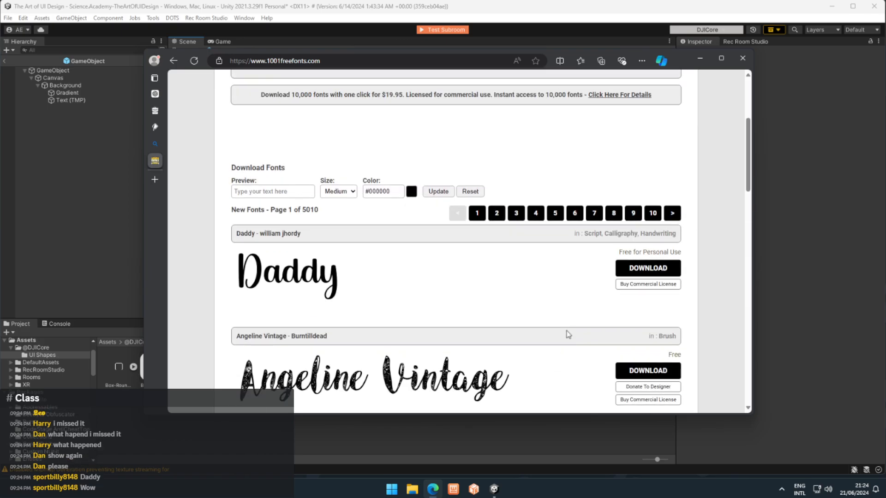
pyautogui.scroll(-8, 568, 335)
pyautogui.scroll(5, 566, 336)
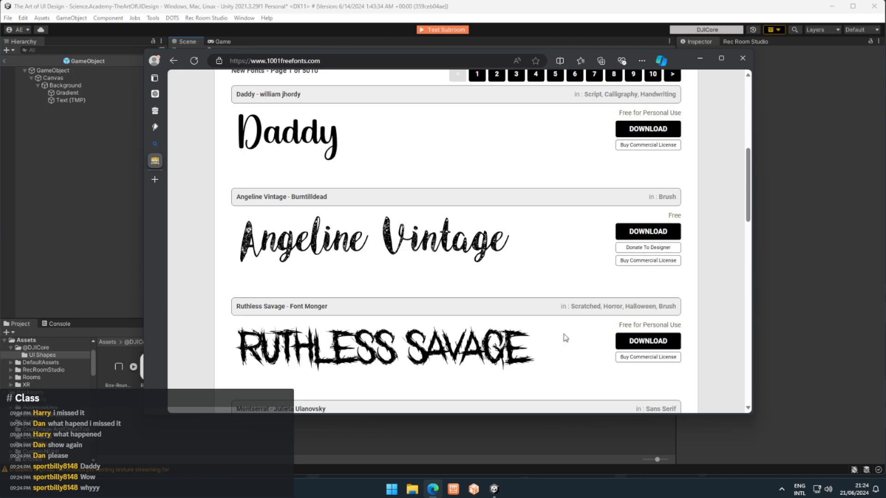
pyautogui.scroll(-13, 566, 338)
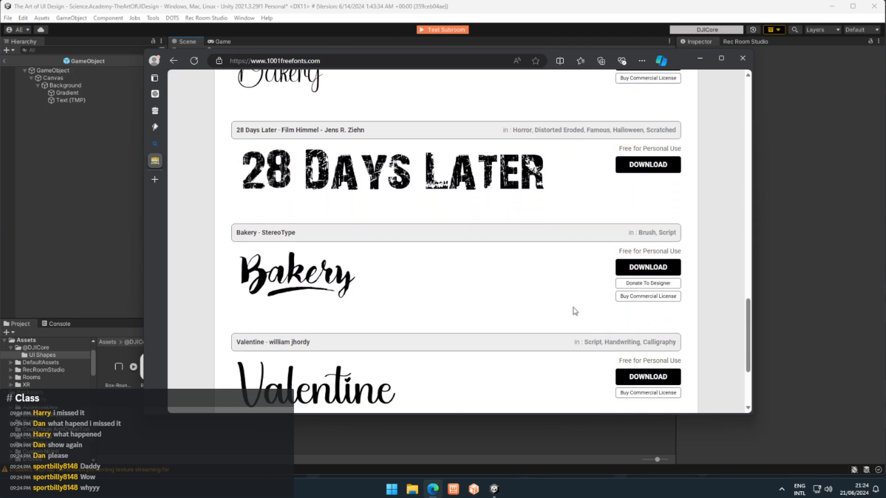
pyautogui.scroll(-3, 575, 312)
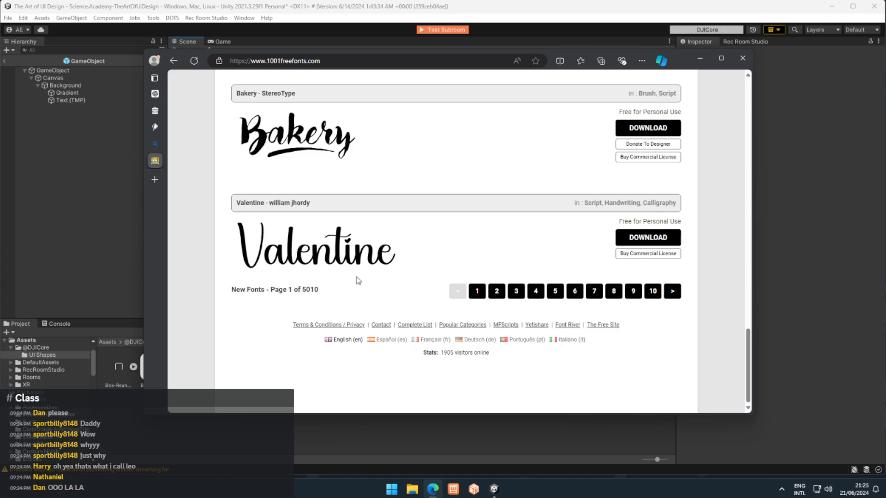
pyautogui.scroll(3, 410, 132)
pyautogui.scroll(1, 457, 271)
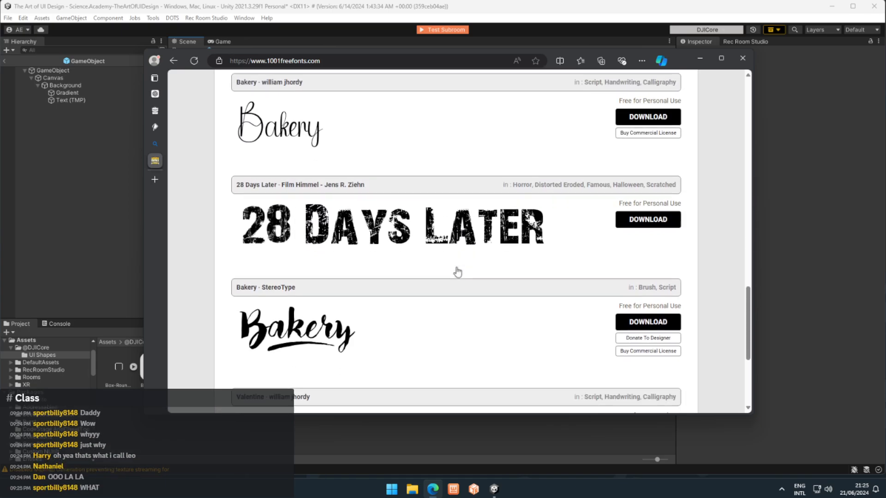
pyautogui.scroll(-2, 457, 270)
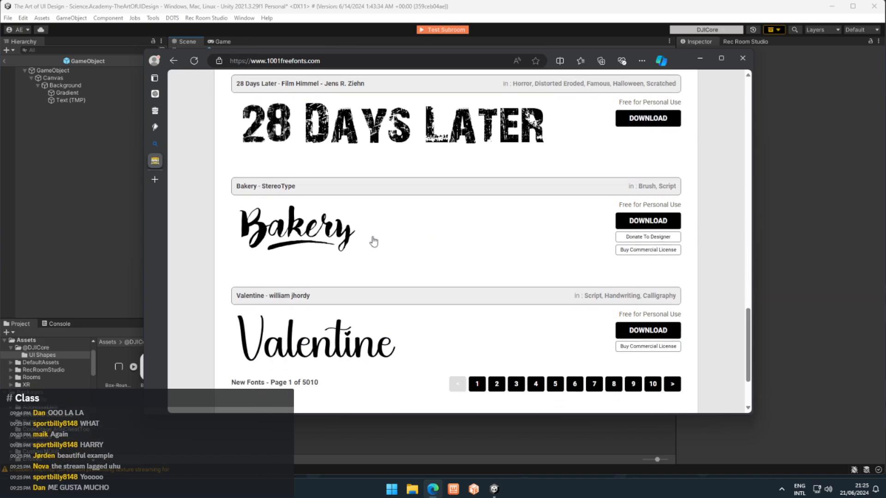
# - Download the Bakery font by StereoType, open bakery.zip, and shrink and reposition the archive window over the browser
pyautogui.click(662, 226)
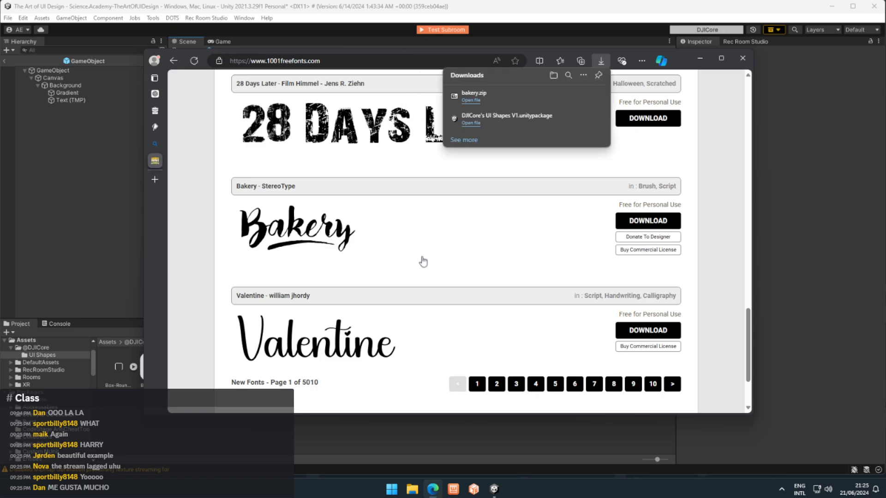
pyautogui.click(477, 104)
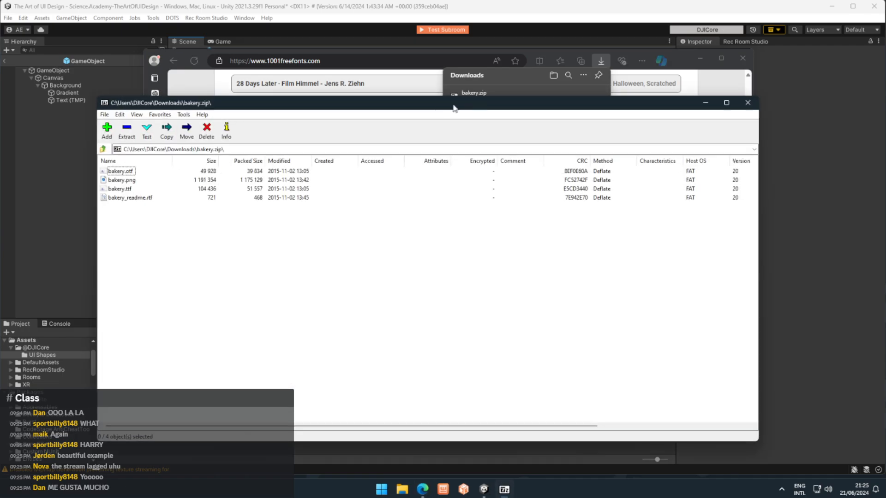
pyautogui.moveTo(433, 110); pyautogui.dragTo(482, 82)
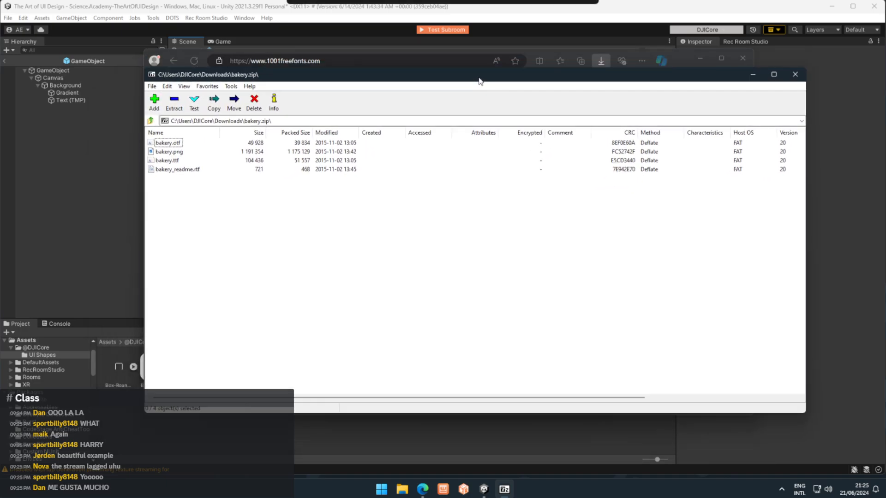
pyautogui.moveTo(806, 413); pyautogui.dragTo(550, 370)
pyautogui.moveTo(347, 76); pyautogui.dragTo(468, 91)
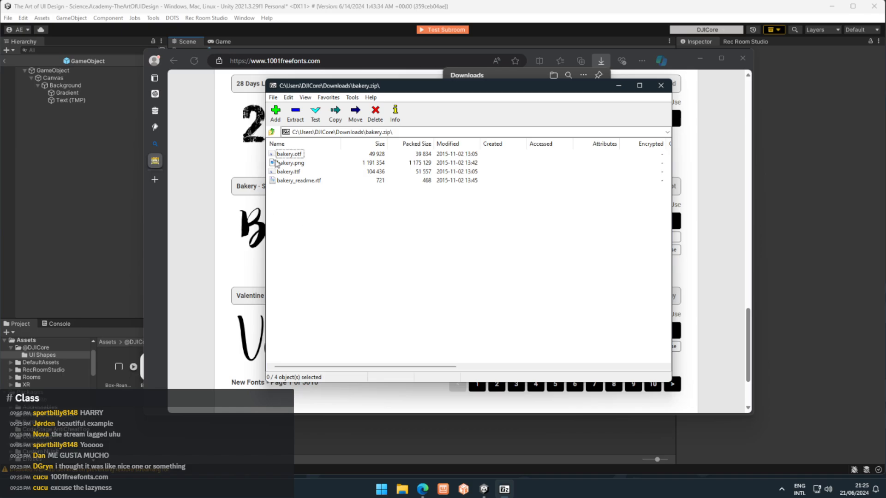
pyautogui.moveTo(324, 87); pyautogui.dragTo(343, 84)
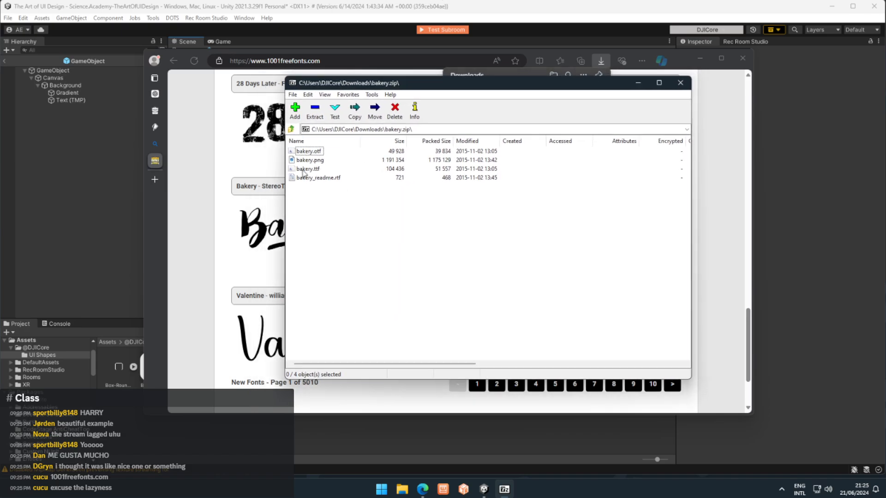
# - Minimise the browser and import bakery.ttf from the archive into the Unity project's Assets folder
pyautogui.moveTo(303, 173); pyautogui.dragTo(339, 194)
pyautogui.click(297, 184)
pyautogui.click(307, 169)
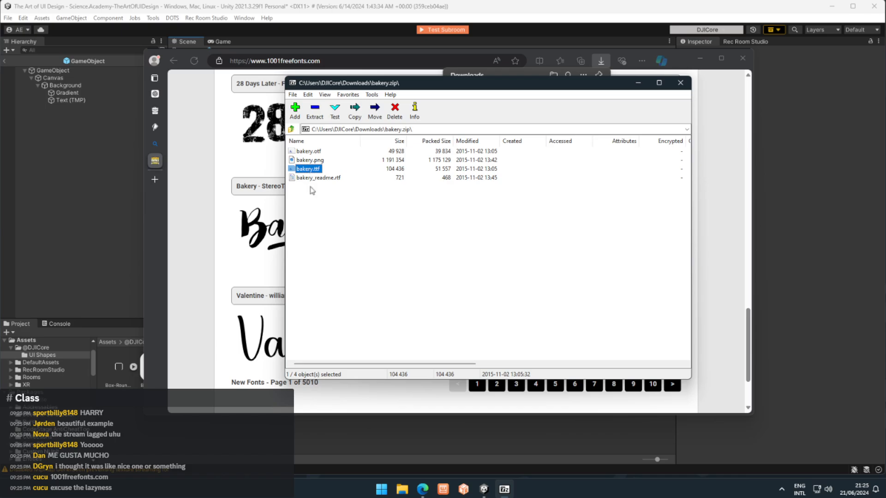
pyautogui.click(687, 58)
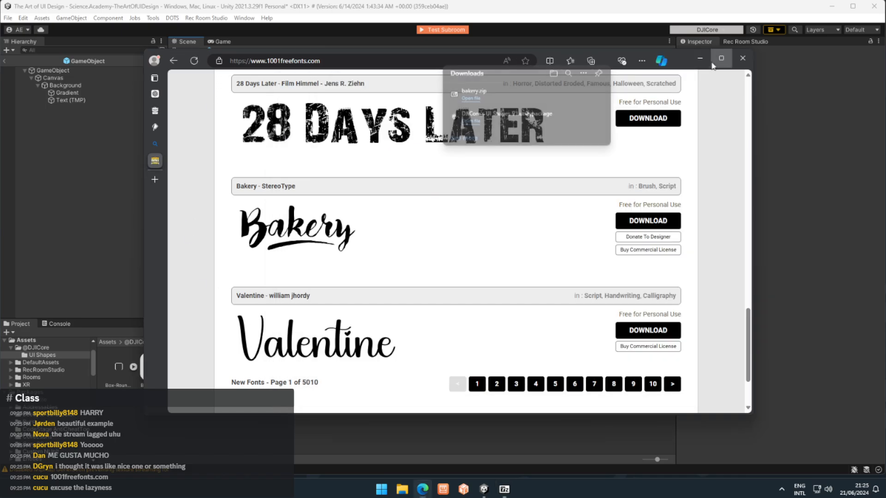
pyautogui.click(700, 58)
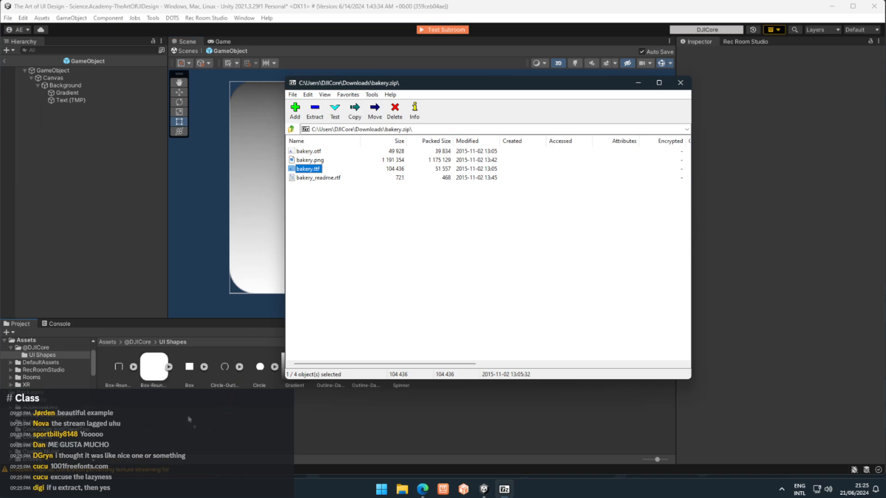
pyautogui.click(35, 342)
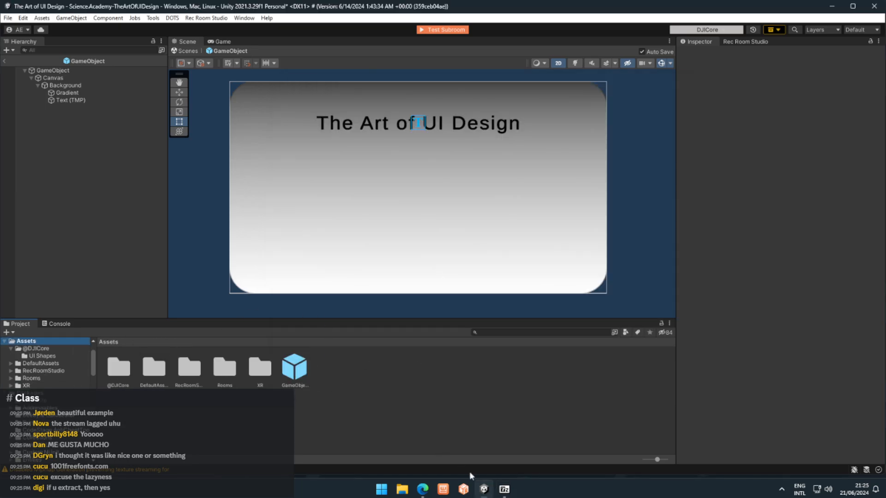
pyautogui.click(505, 489)
pyautogui.moveTo(314, 169); pyautogui.dragTo(257, 420)
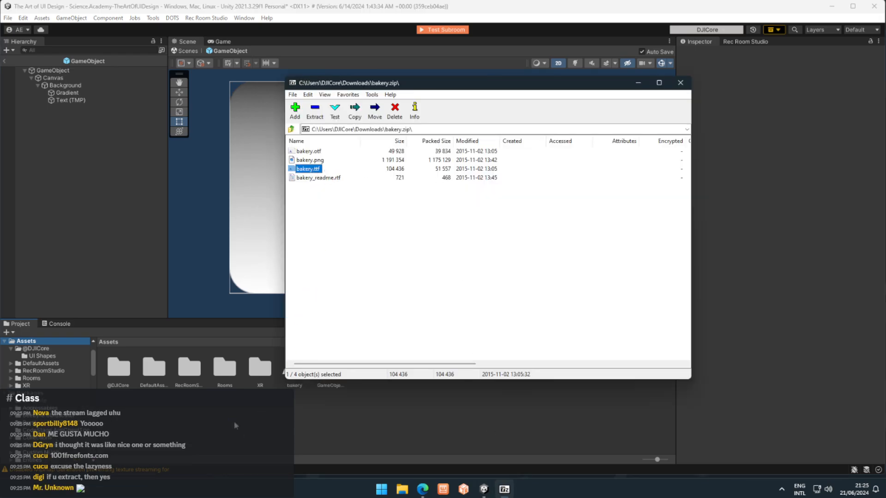
pyautogui.click(333, 429)
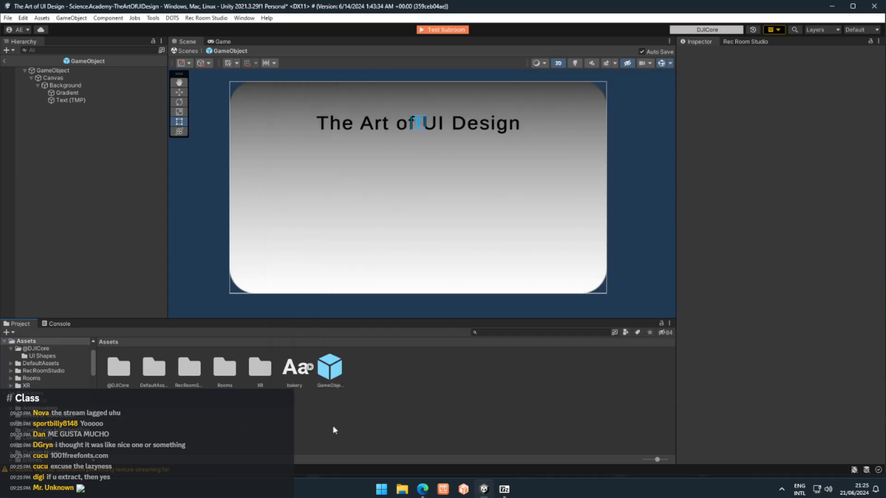
# - Create a TextMeshPro Font Asset from the imported bakery font and inspect its settings
pyautogui.click(299, 372)
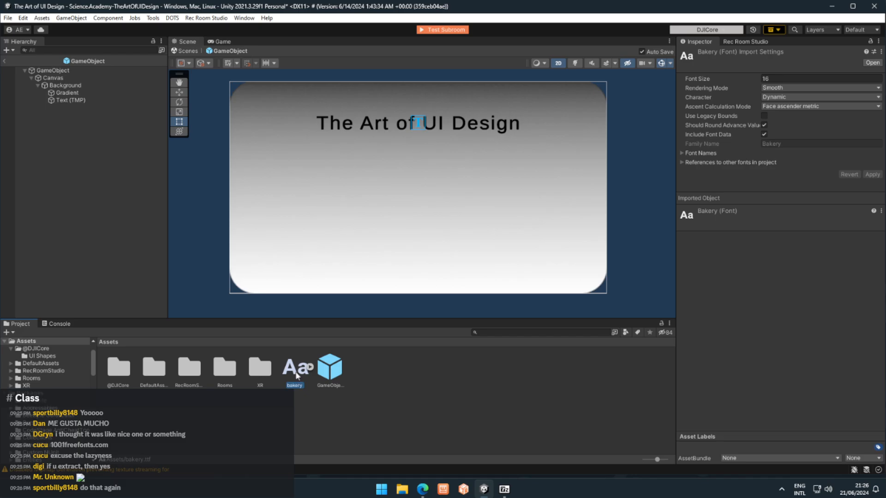
pyautogui.click(346, 435)
pyautogui.click(295, 375)
pyautogui.rightClick(303, 368)
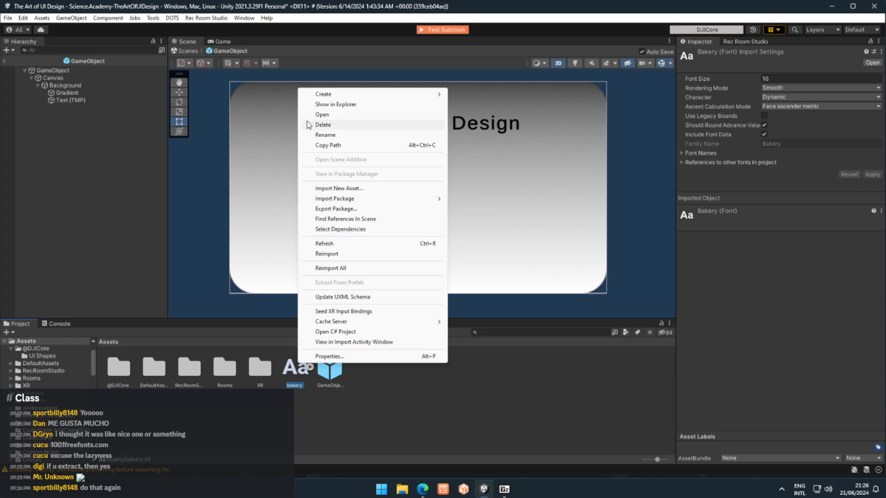
pyautogui.moveTo(370, 96)
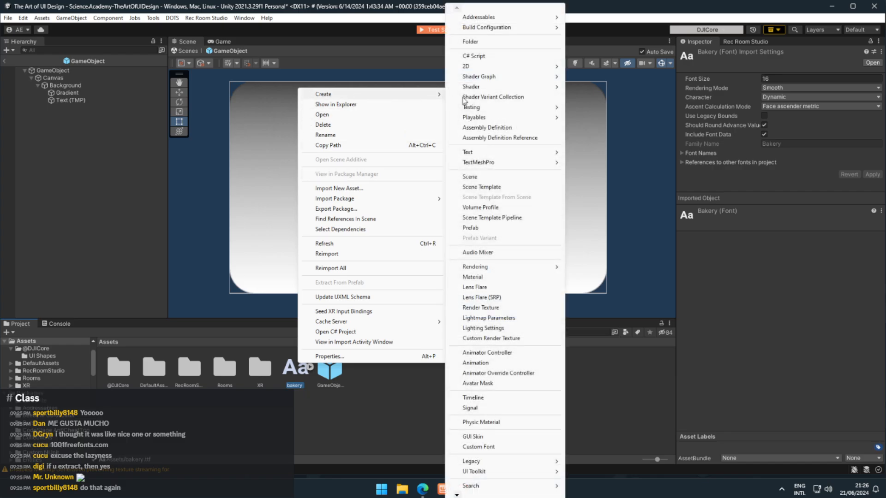
pyautogui.moveTo(481, 167)
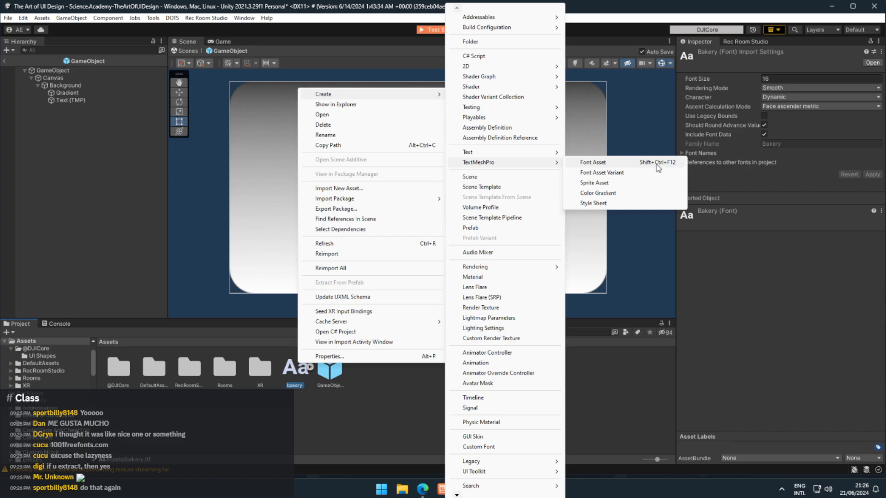
pyautogui.click(634, 163)
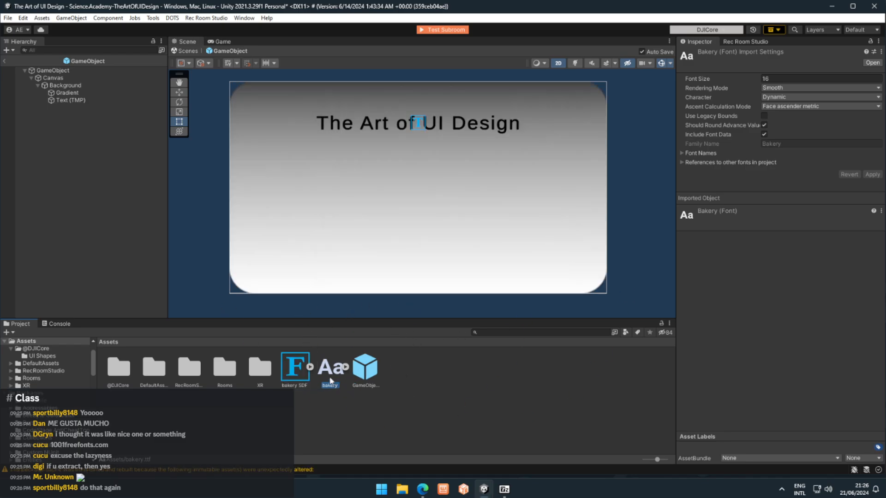
pyautogui.click(303, 383)
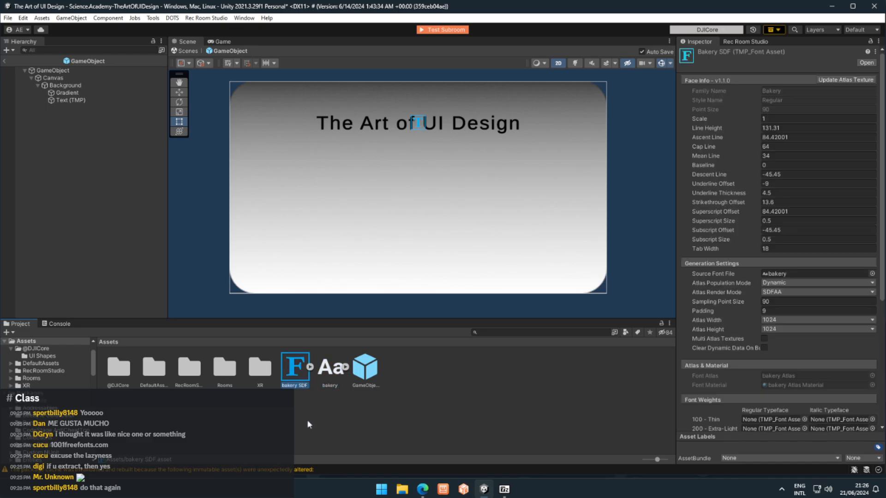
pyautogui.click(347, 427)
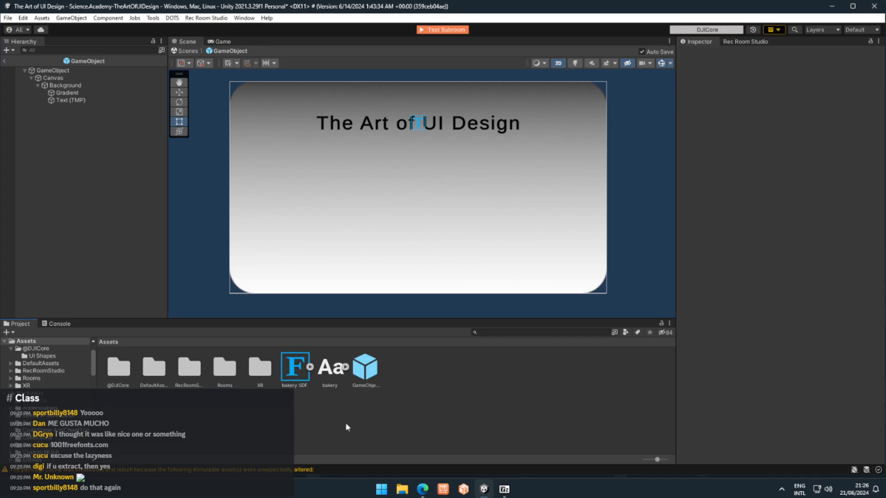
# - Check the font asset assigned to the Text (TMP) title, leaving it as it is
pyautogui.click(69, 100)
pyautogui.scroll(-3, 766, 250)
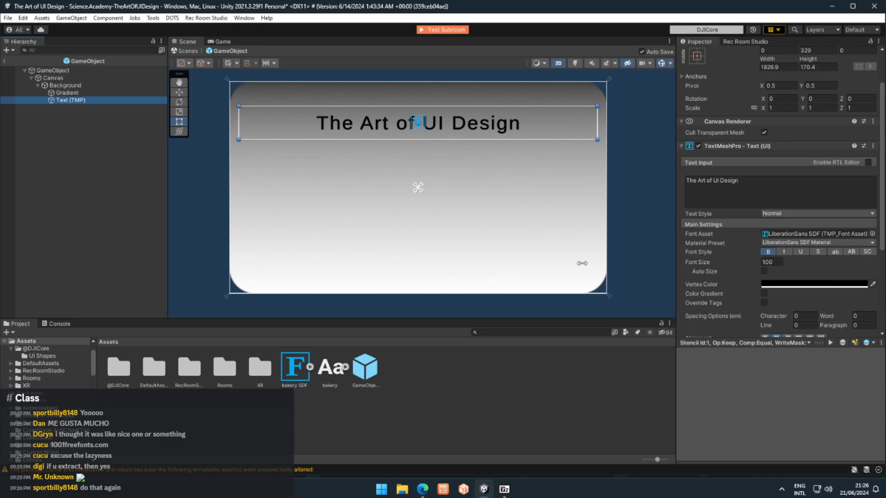
pyautogui.click(285, 382)
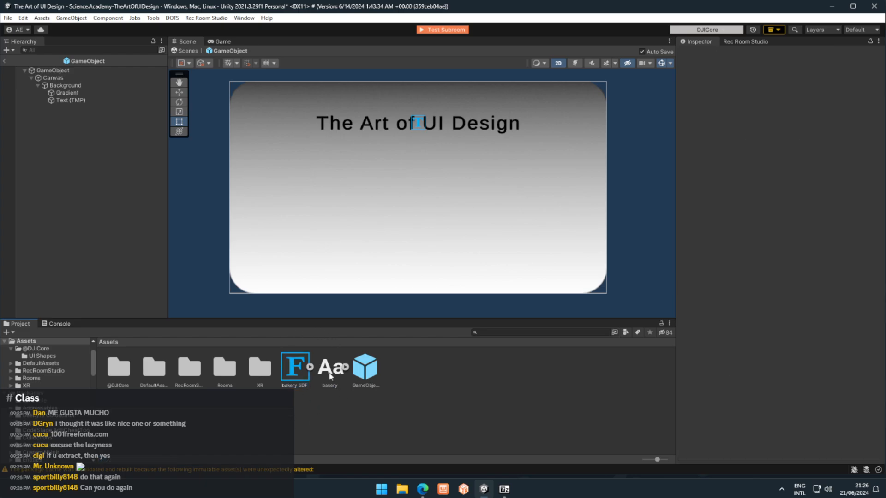
# - Review where the TextMeshPro Font Asset command is found for the bakery font, without creating another asset
pyautogui.click(330, 376)
pyautogui.click(340, 367)
pyautogui.rightClick(333, 374)
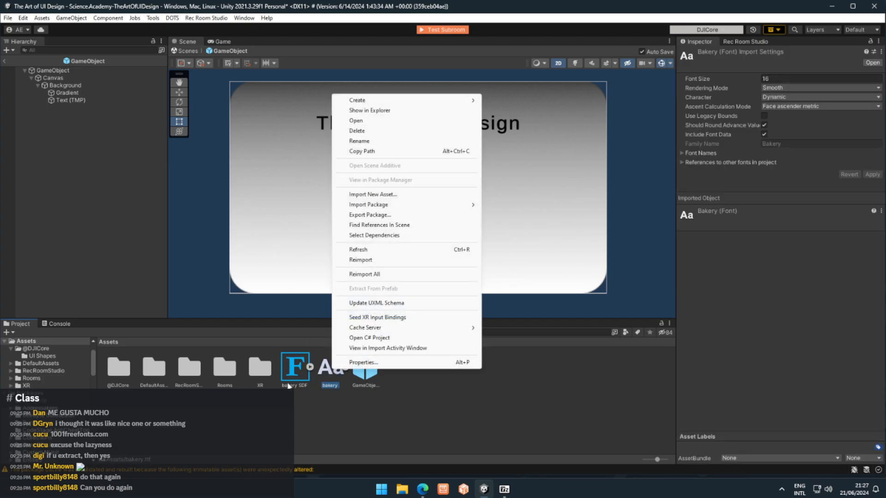
pyautogui.moveTo(429, 101)
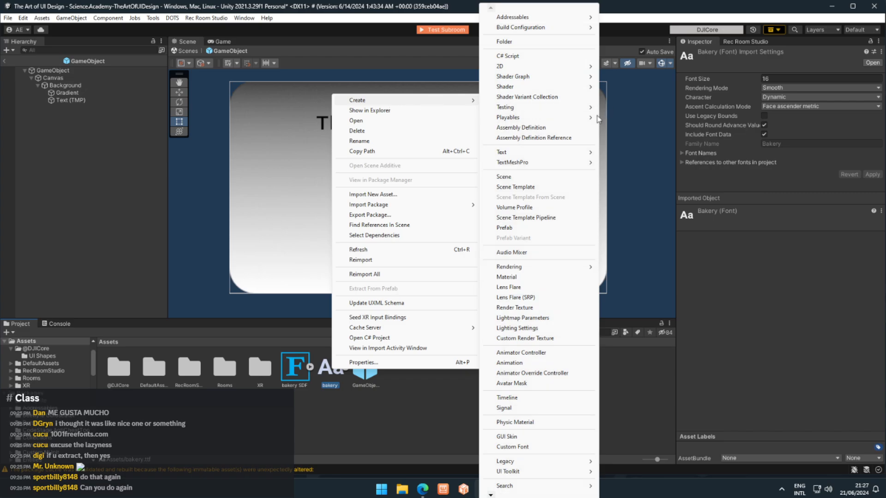
pyautogui.moveTo(527, 166)
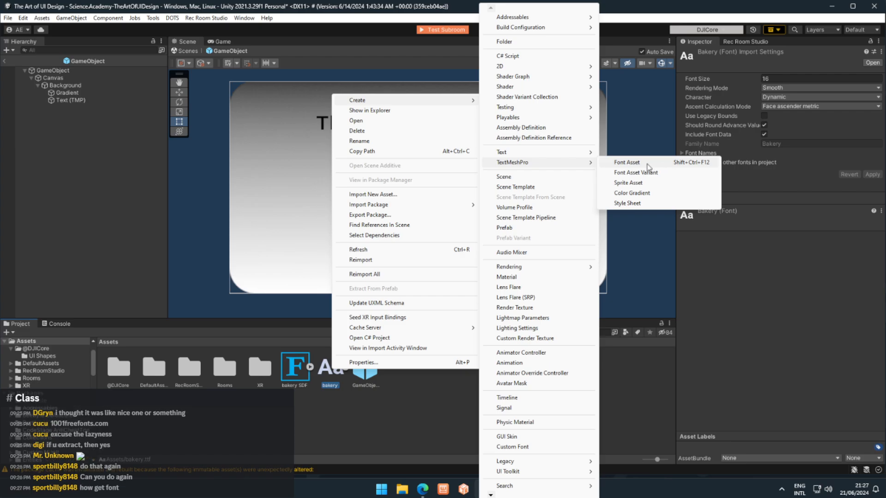
pyautogui.click(324, 446)
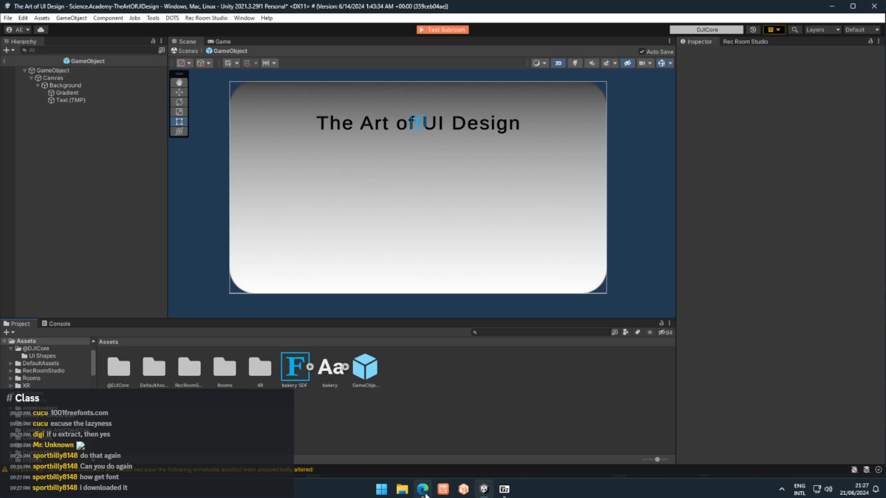
# - Bring up the bakery.zip archive beside the Unity project and point out bakery.ttf as the file to import
pyautogui.click(425, 495)
pyautogui.click(426, 496)
pyautogui.click(504, 489)
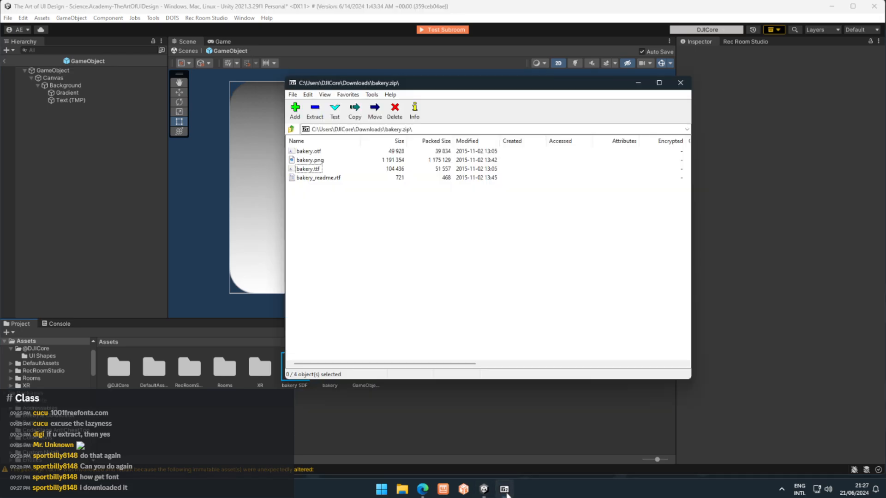
pyautogui.moveTo(430, 88); pyautogui.dragTo(573, 77)
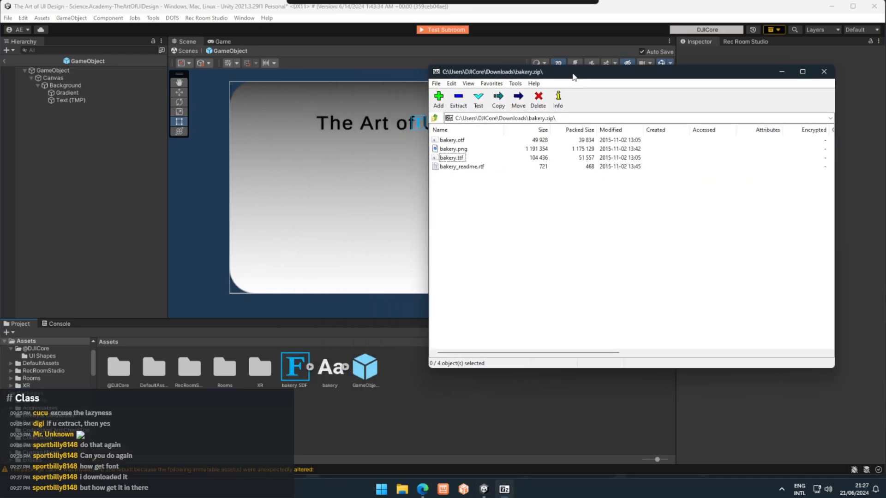
pyautogui.click(457, 158)
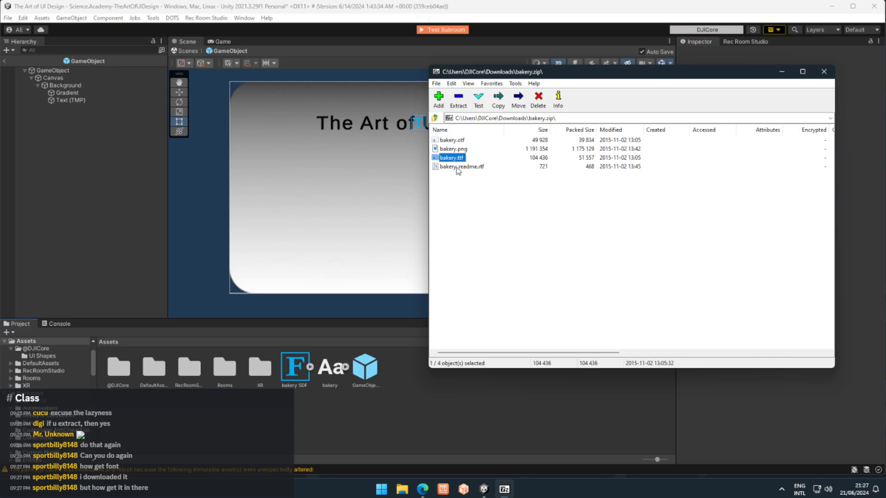
pyautogui.click(467, 196)
pyautogui.moveTo(457, 159); pyautogui.dragTo(467, 314)
pyautogui.click(468, 316)
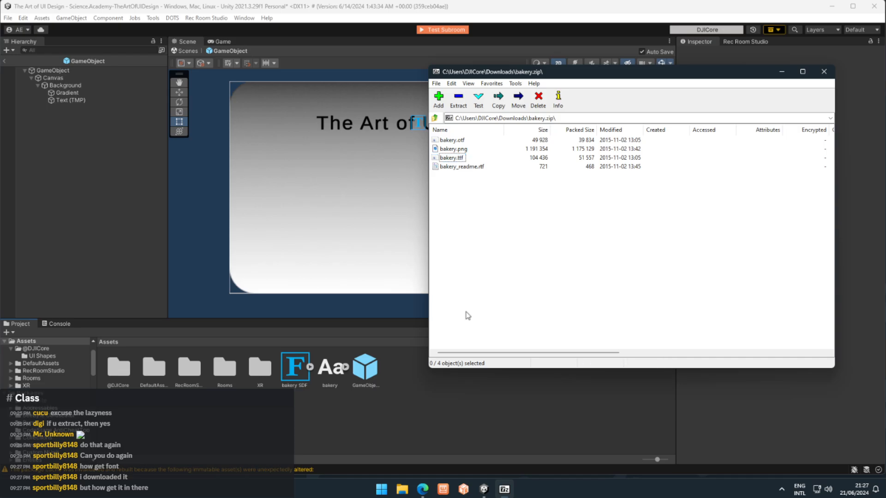
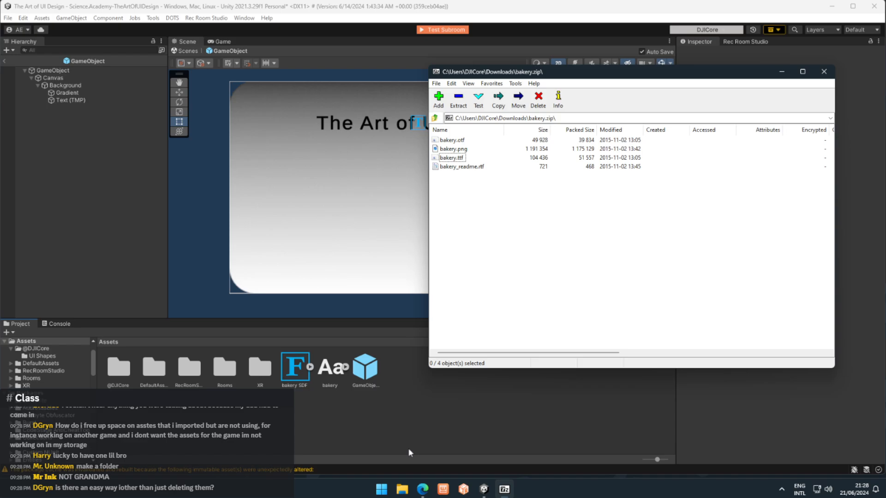
# - Switch to the browser and open the Unity Asset Store in a new tab by searching for "unity asset"
pyautogui.moveTo(423, 489)
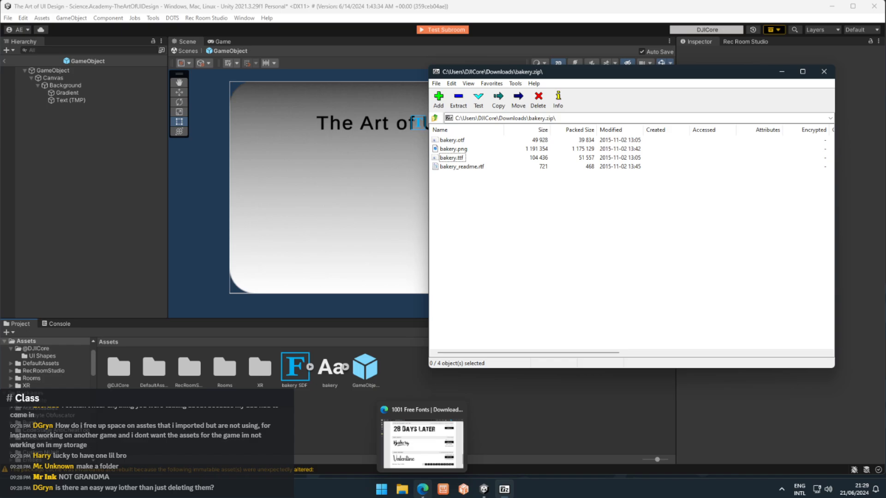
pyautogui.click(423, 490)
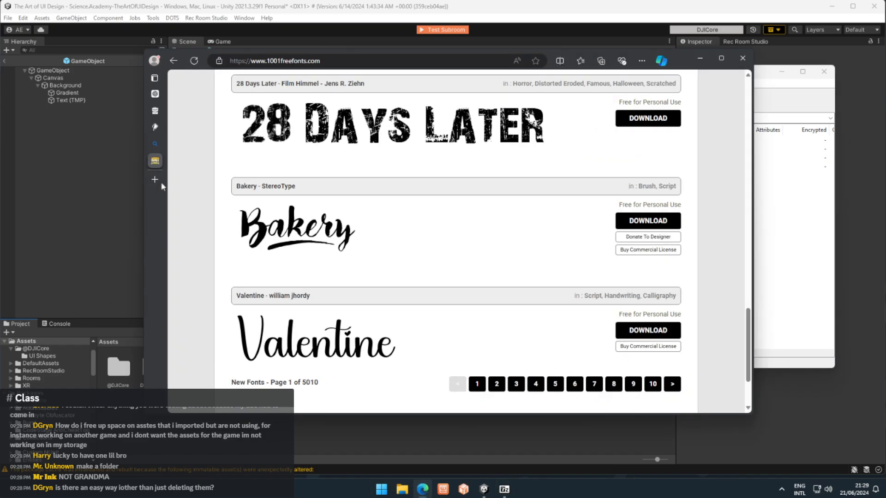
pyautogui.click(160, 183)
pyautogui.write('unity ')
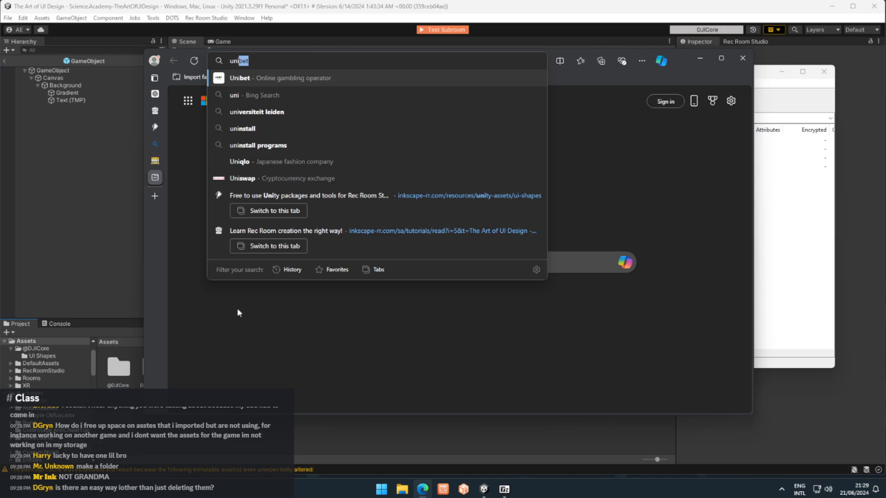
pyautogui.write('asset')
pyautogui.press('Return')
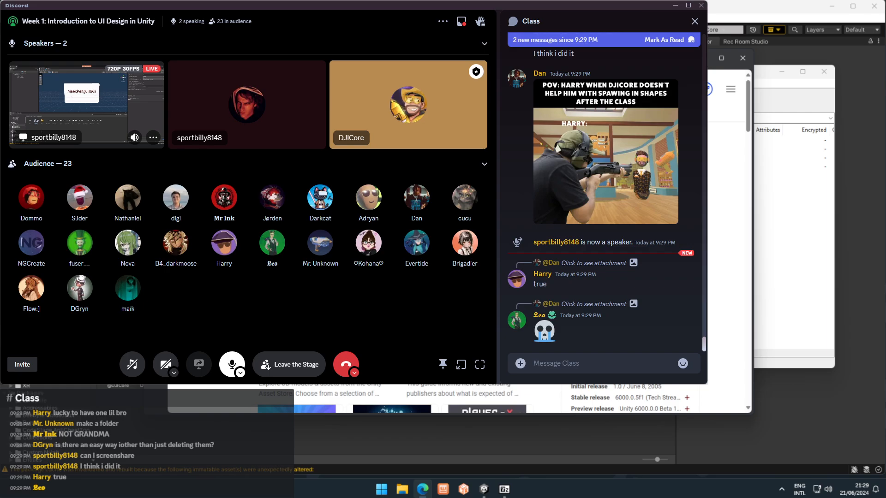
# - Open the student's shared screen in the Discord stage, reposition the window and watch their font import
pyautogui.click(87, 105)
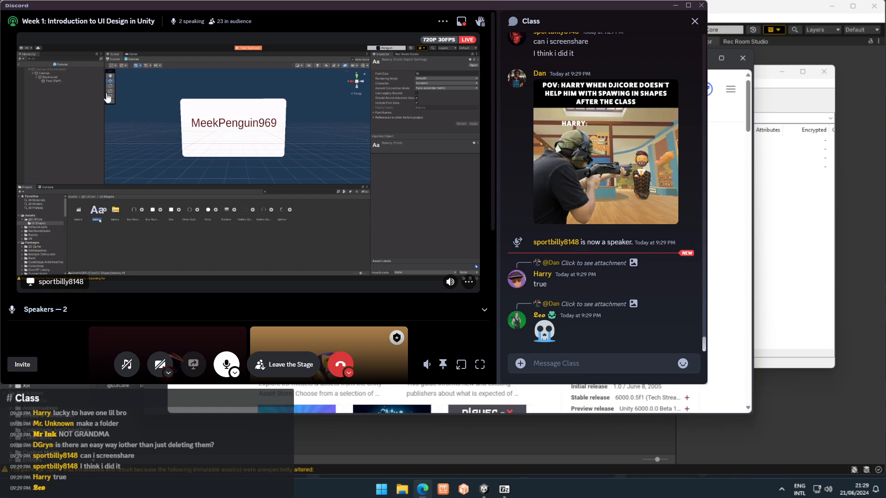
pyautogui.moveTo(323, 5); pyautogui.dragTo(431, 62)
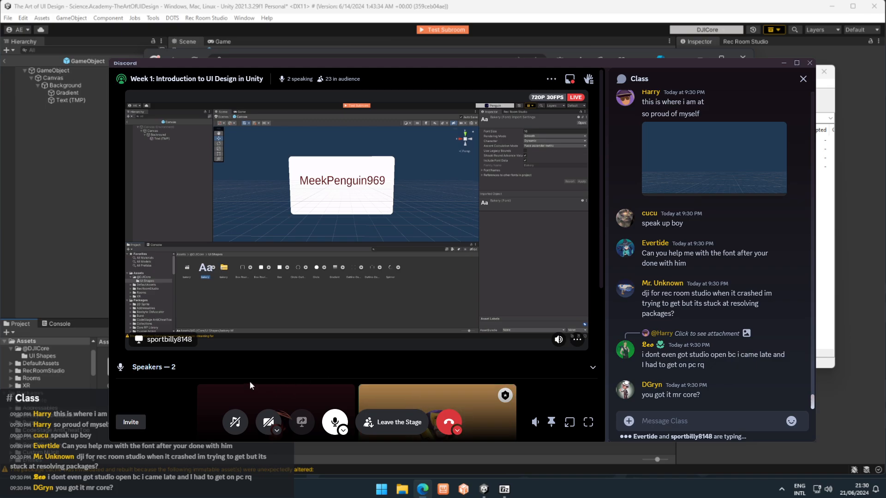
pyautogui.scroll(-5, 258, 378)
pyautogui.scroll(5, 255, 381)
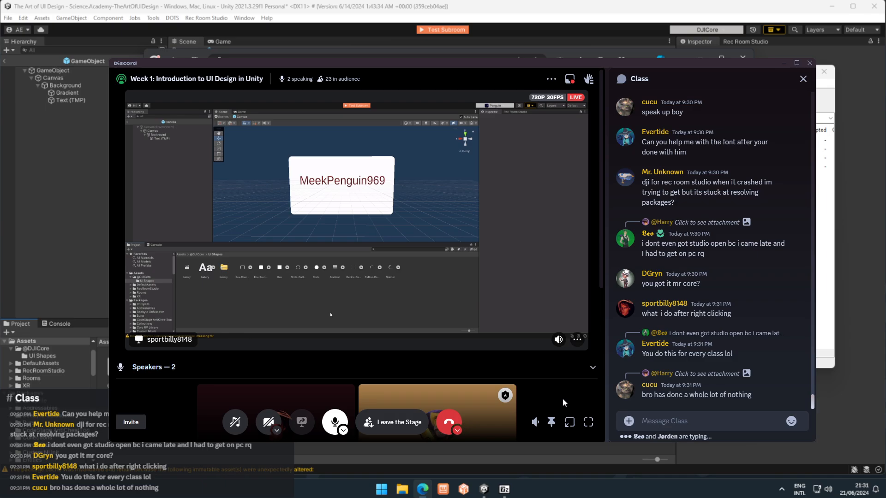
pyautogui.scroll(5, 738, 378)
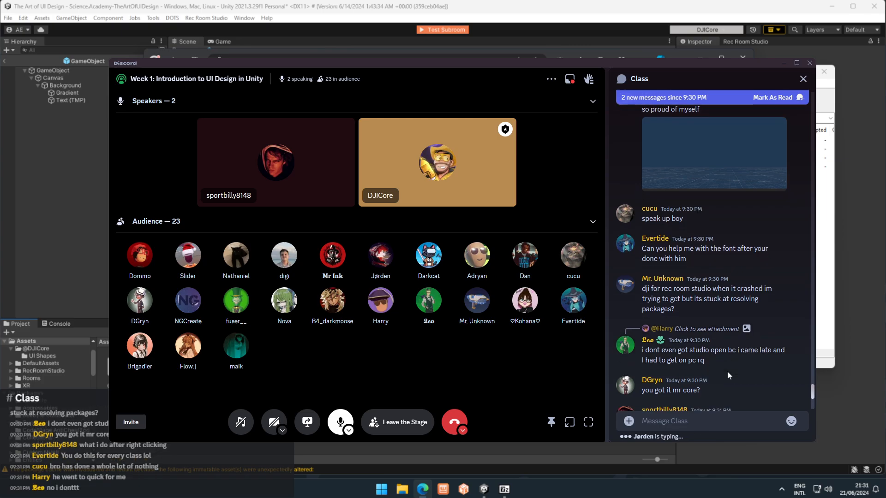
pyautogui.scroll(-4, 727, 371)
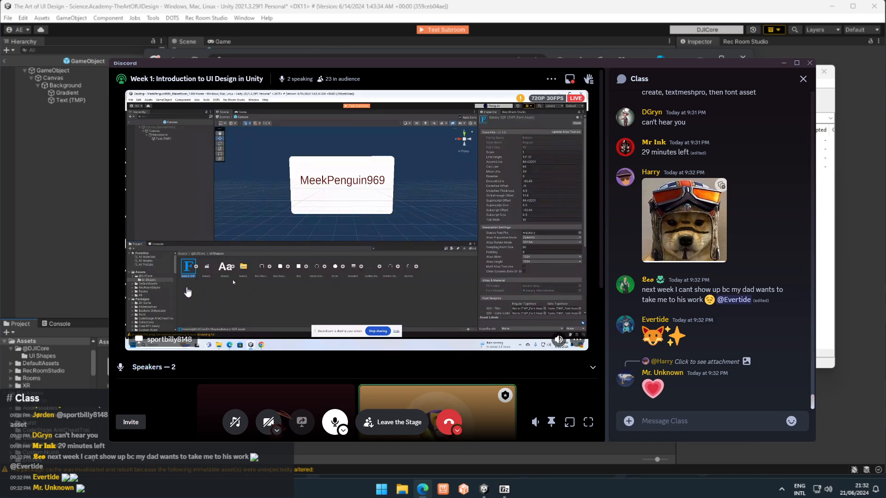
pyautogui.scroll(-3, 461, 396)
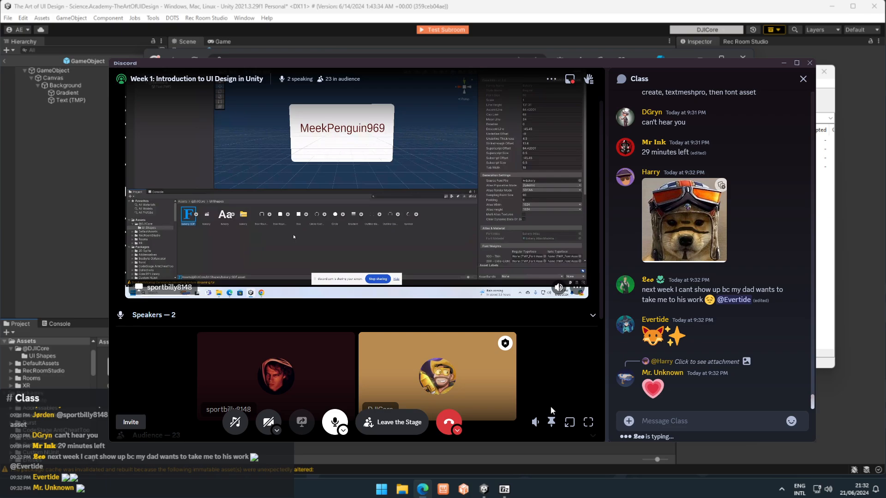
pyautogui.scroll(1, 549, 408)
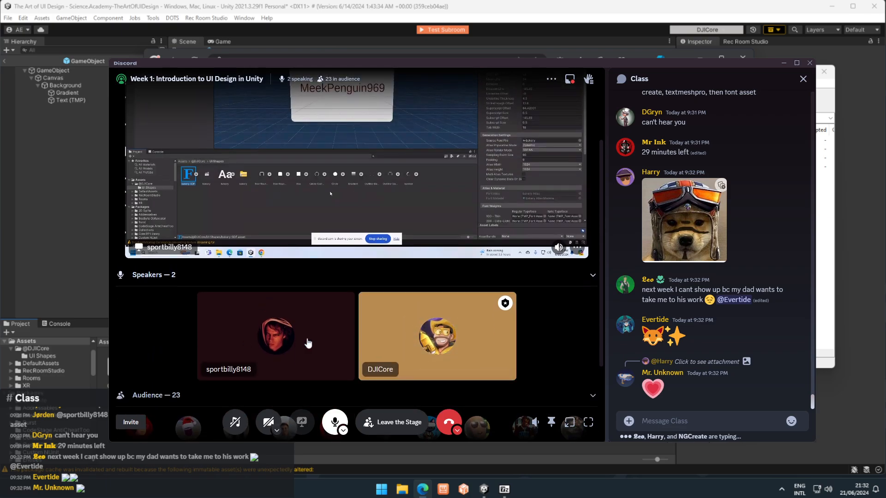
# - Read back through the class chat for questions, collapse the audience list and minimise Discord
pyautogui.scroll(10, 739, 382)
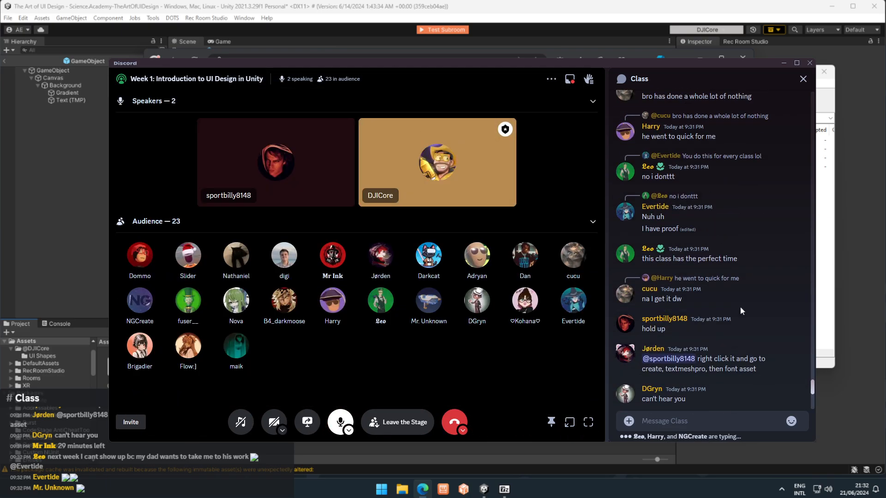
pyautogui.scroll(5, 740, 306)
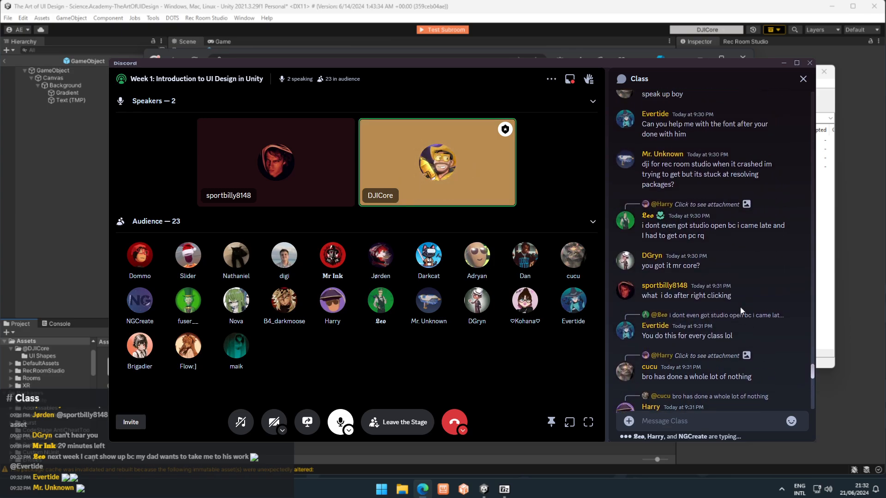
pyautogui.scroll(2, 740, 307)
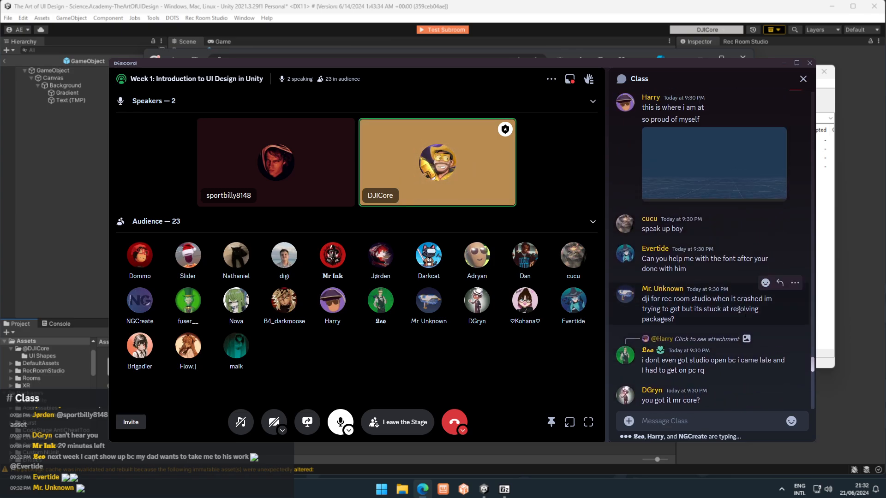
pyautogui.scroll(-5, 721, 322)
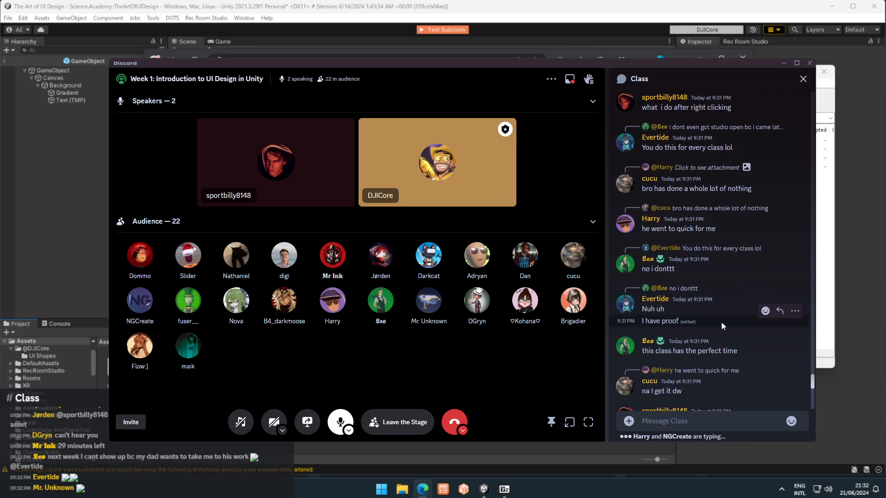
pyautogui.scroll(-5, 721, 322)
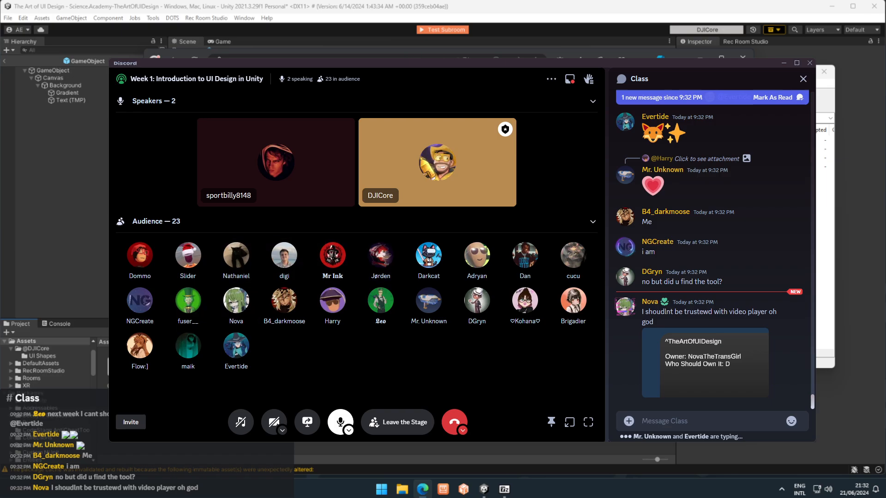
pyautogui.click(479, 222)
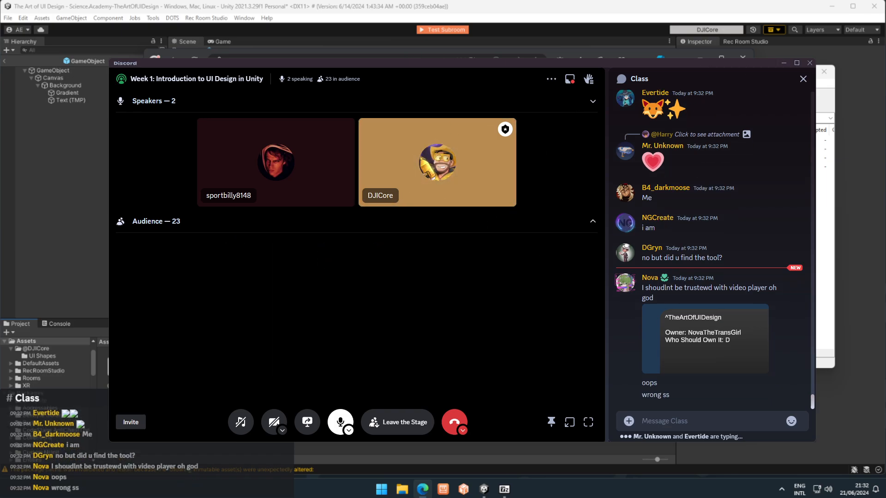
pyautogui.click(784, 63)
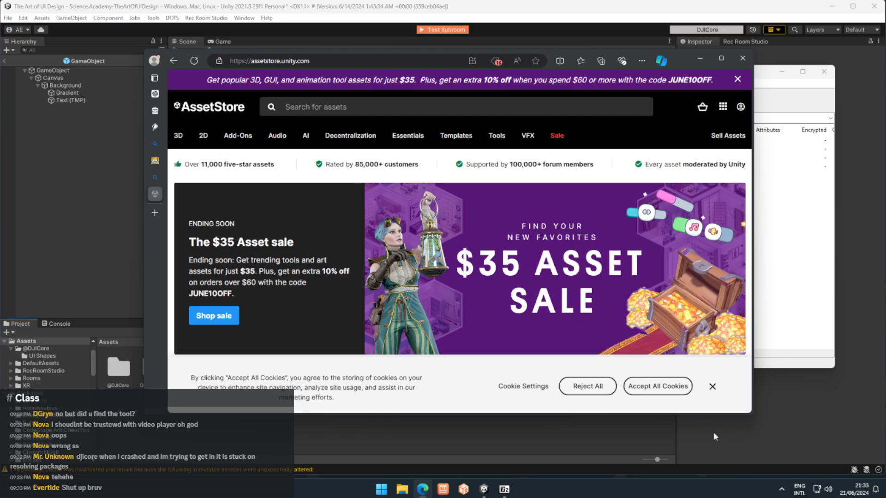
# - Return to Unity and examine the import settings and TextMeshPro asset creation options of the bakery font, creating nothing
pyautogui.click(683, 444)
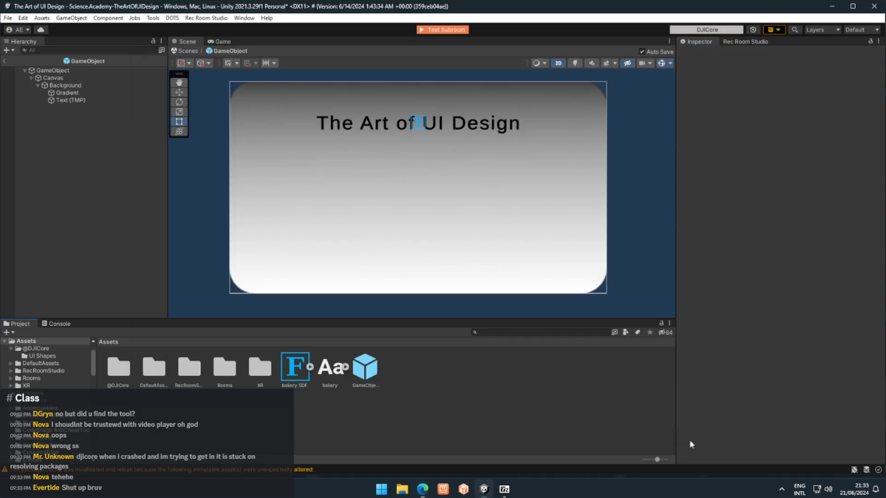
pyautogui.click(326, 375)
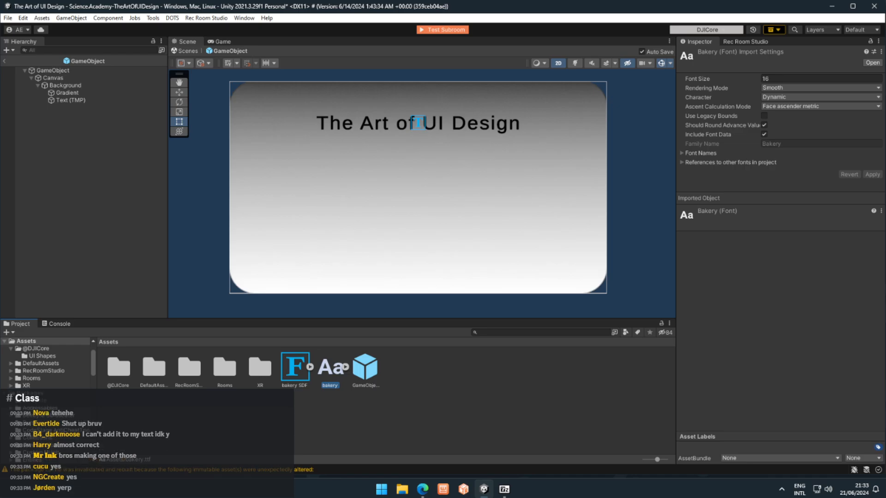
pyautogui.rightClick(332, 375)
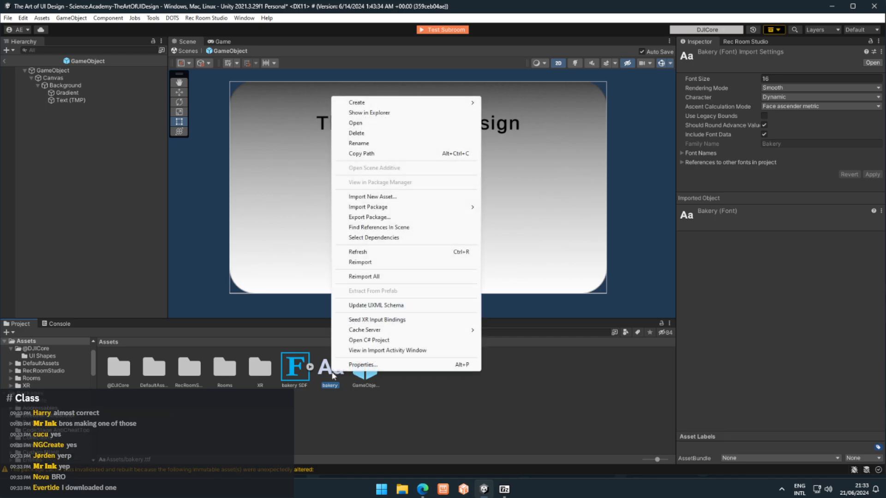
pyautogui.moveTo(388, 105)
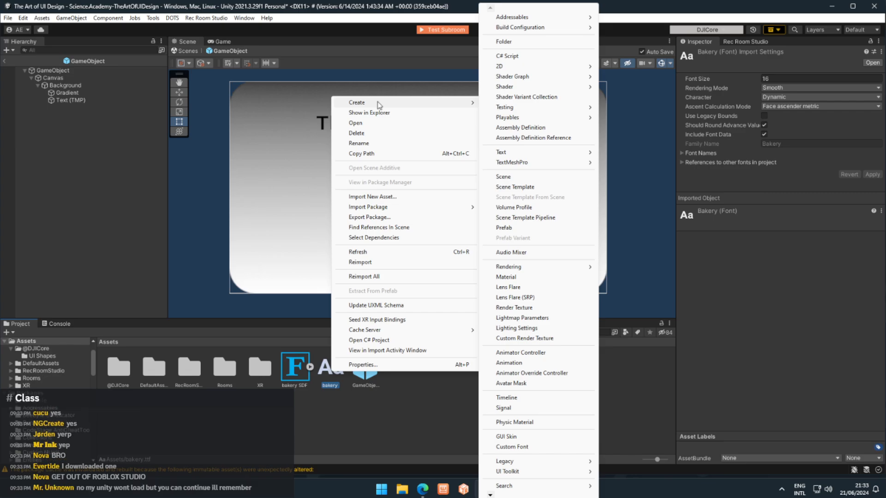
pyautogui.moveTo(432, 107)
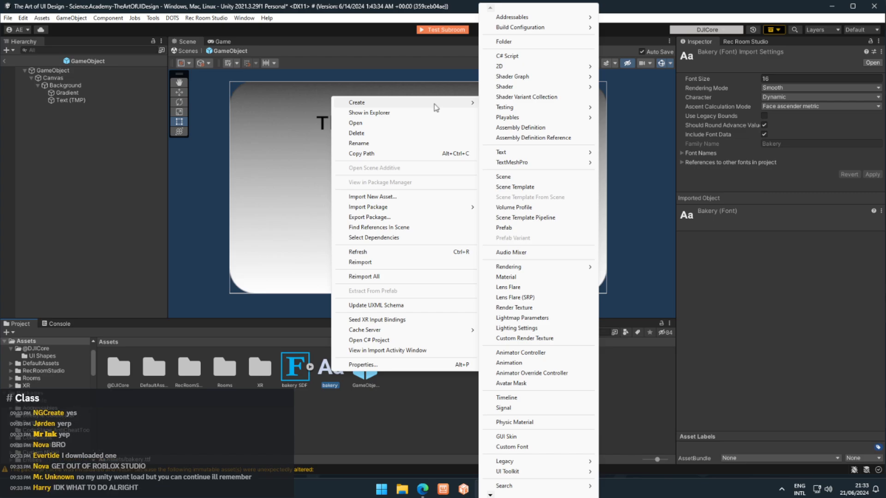
pyautogui.moveTo(556, 110)
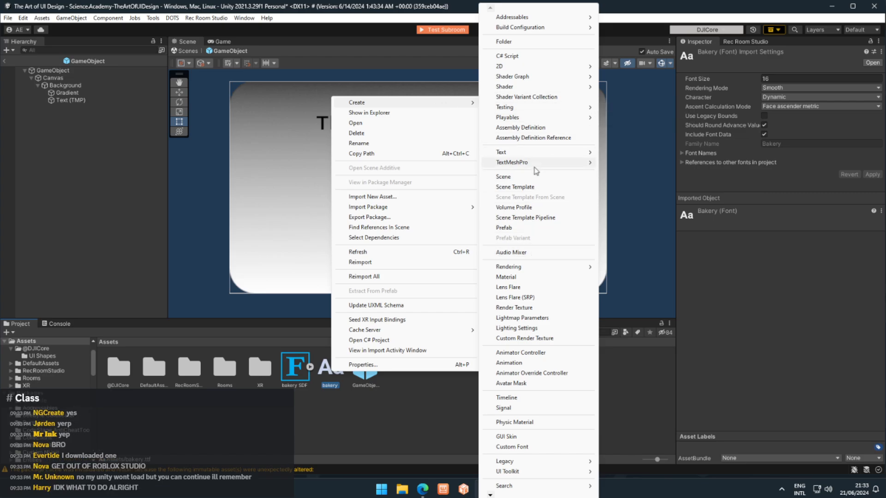
pyautogui.moveTo(535, 164)
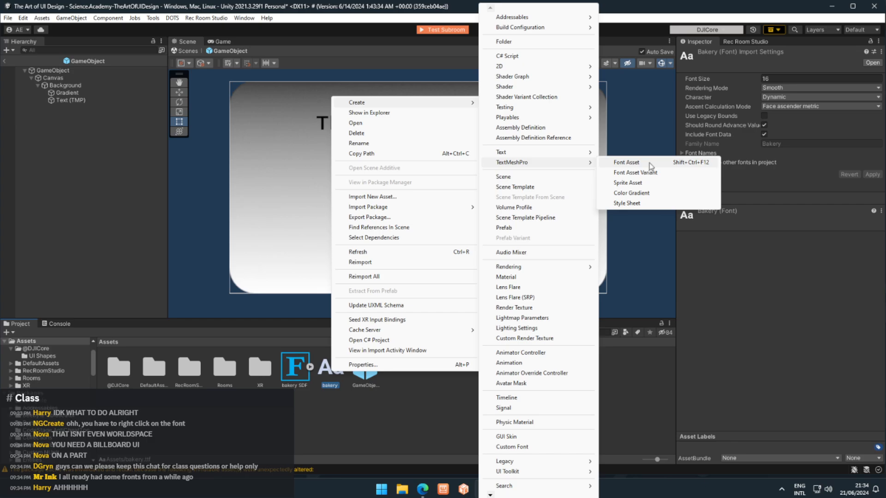
pyautogui.click(649, 162)
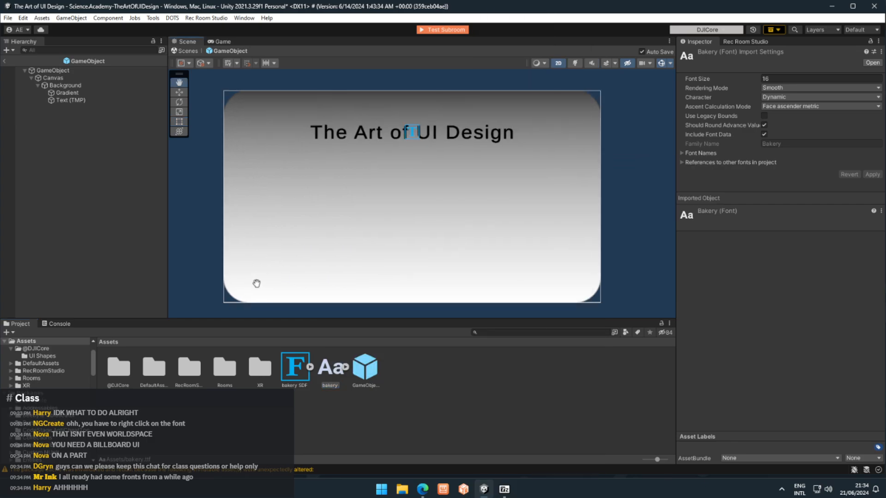
pyautogui.moveTo(403, 225); pyautogui.dragTo(420, 233)
pyautogui.scroll(-4, 404, 235)
pyautogui.scroll(4, 403, 235)
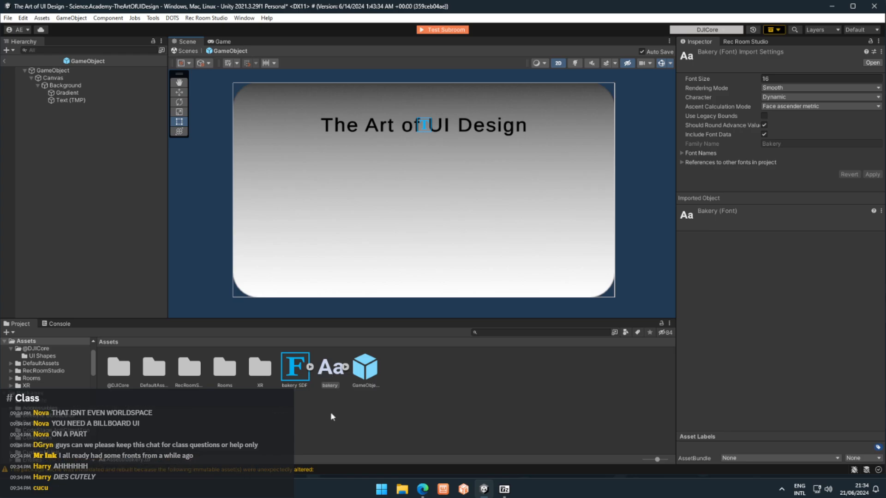
# - Assign the bakery SDF font asset to the title text "The Art of UI Design"
pyautogui.click(295, 368)
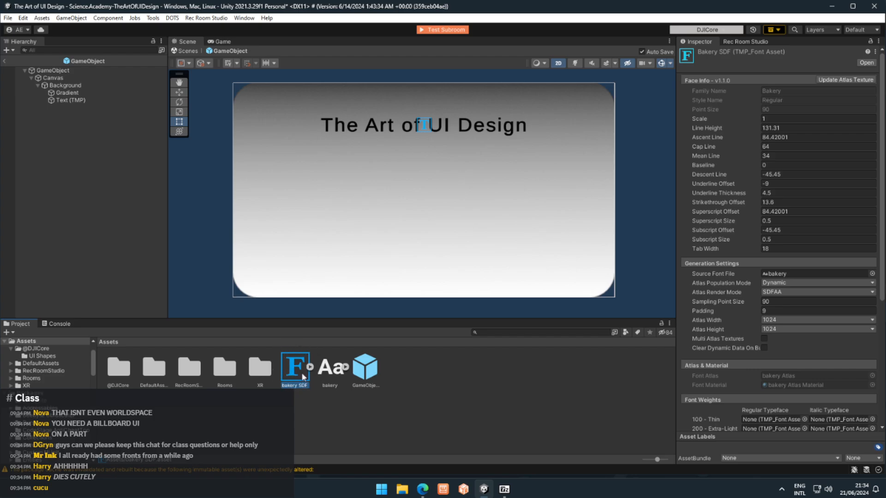
pyautogui.click(58, 100)
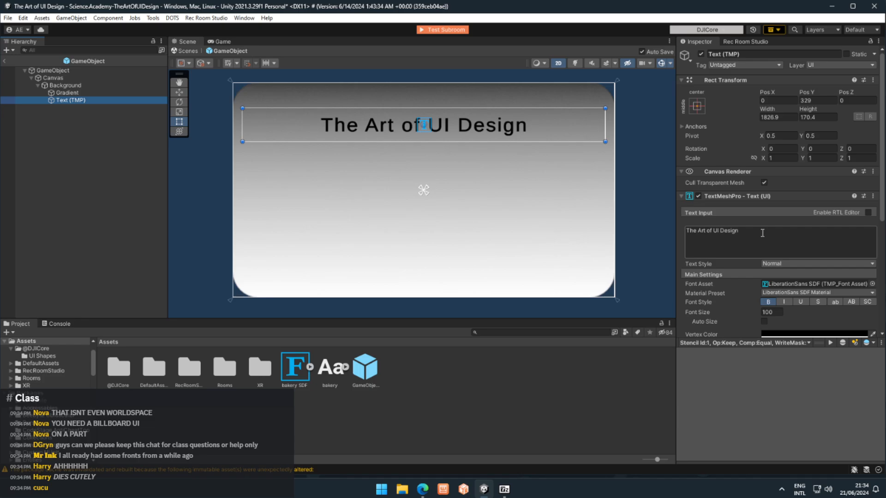
pyautogui.scroll(-3, 762, 233)
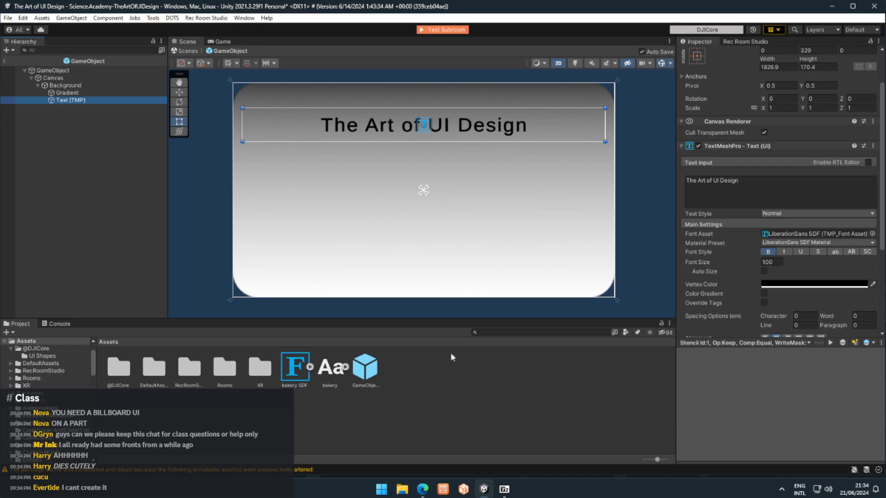
pyautogui.click(306, 429)
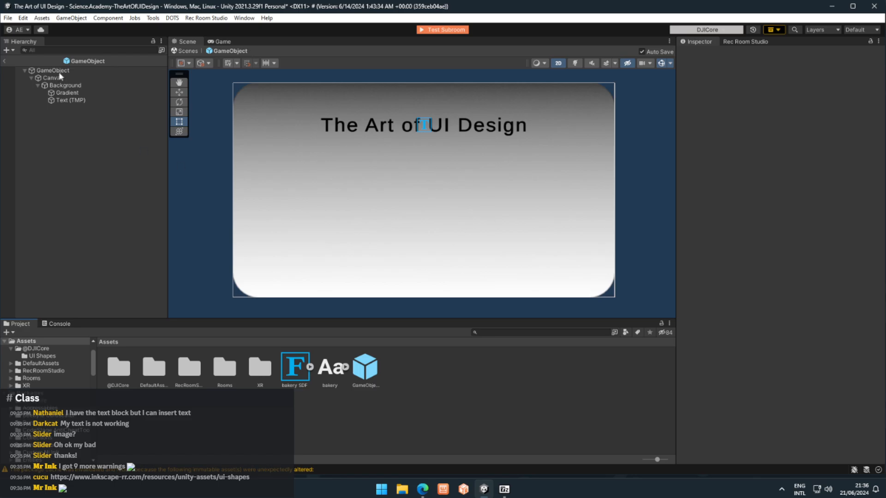
pyautogui.click(70, 99)
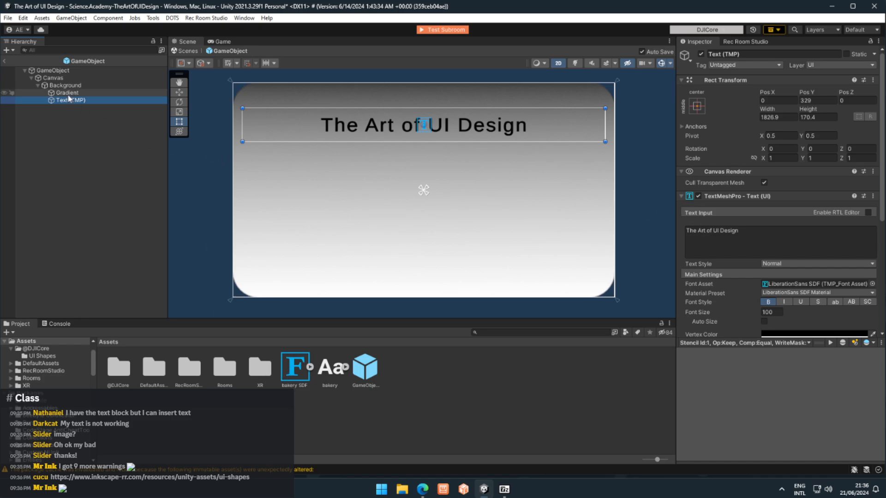
pyautogui.scroll(-3, 837, 256)
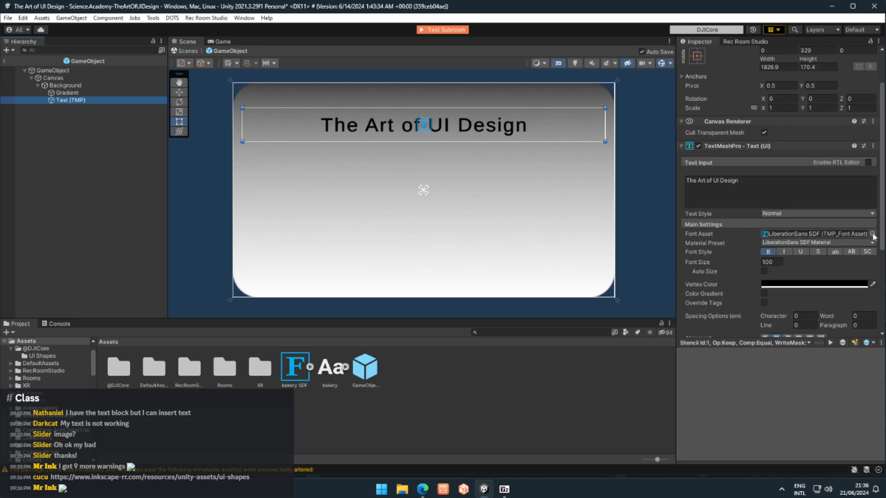
pyautogui.click(873, 234)
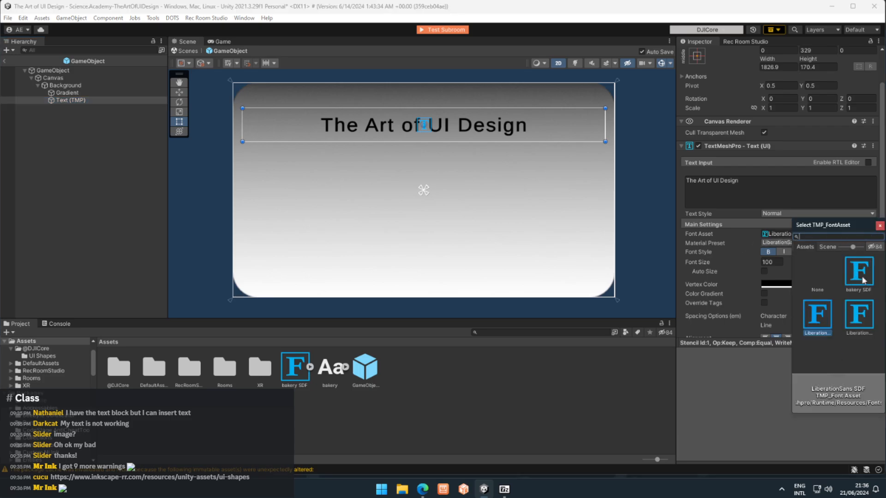
pyautogui.moveTo(840, 230); pyautogui.dragTo(798, 176)
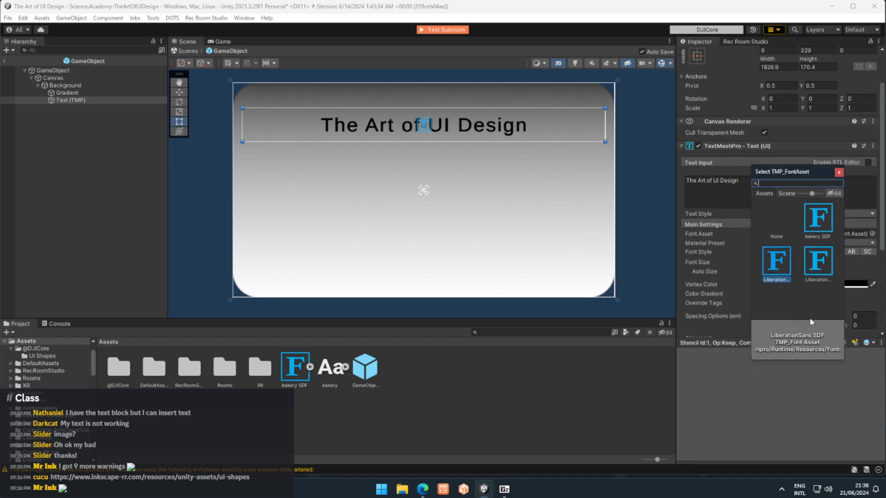
pyautogui.click(819, 226)
pyautogui.click(821, 225)
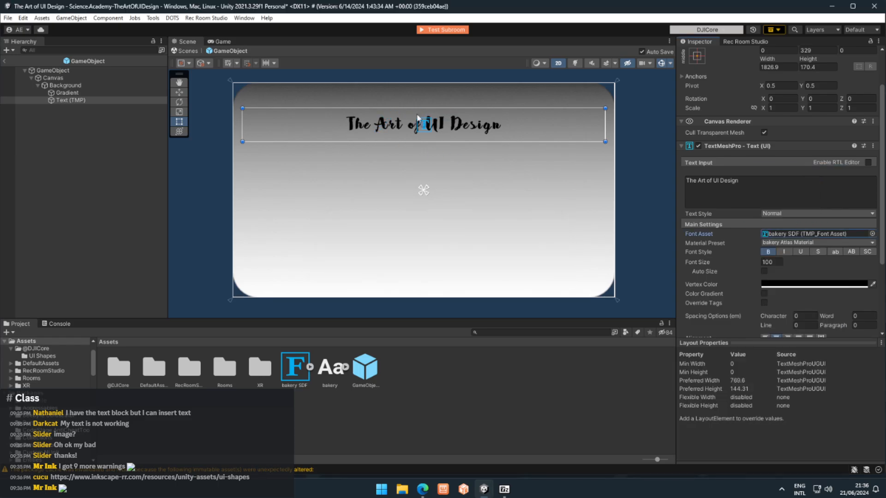
# - Examine the title's lettering in the new font up close and within the whole panel, and clear the selection
pyautogui.scroll(3, 442, 134)
pyautogui.moveTo(442, 134); pyautogui.dragTo(463, 182, button='middle')
pyautogui.scroll(12, 431, 191)
pyautogui.scroll(-13, 459, 209)
pyautogui.scroll(-5, 463, 182)
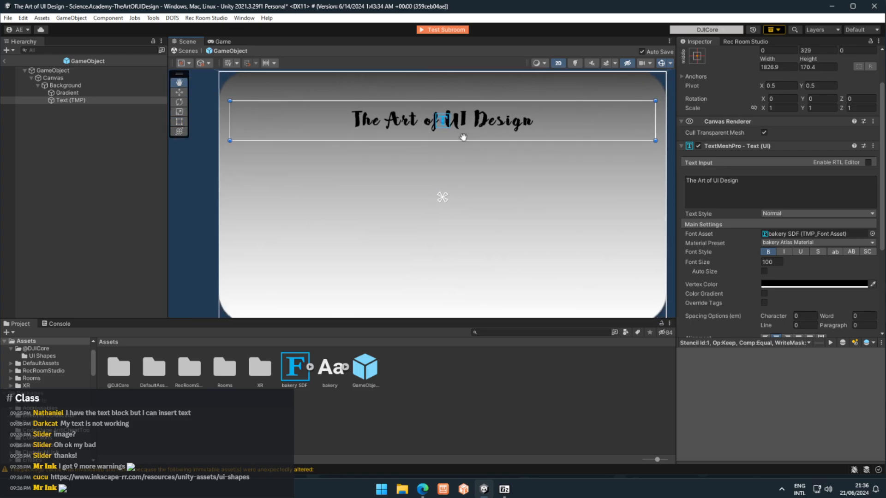
pyautogui.moveTo(452, 142); pyautogui.dragTo(452, 141, button='middle')
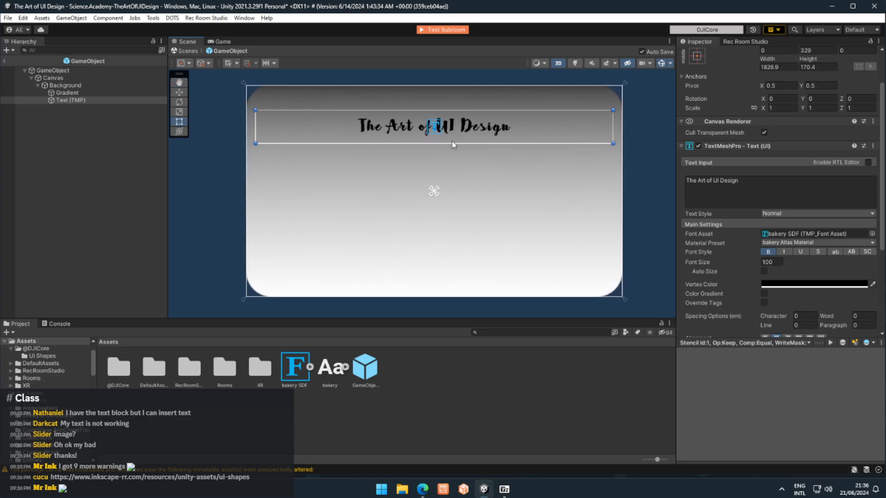
pyautogui.moveTo(637, 200); pyautogui.dragTo(634, 204, button='middle')
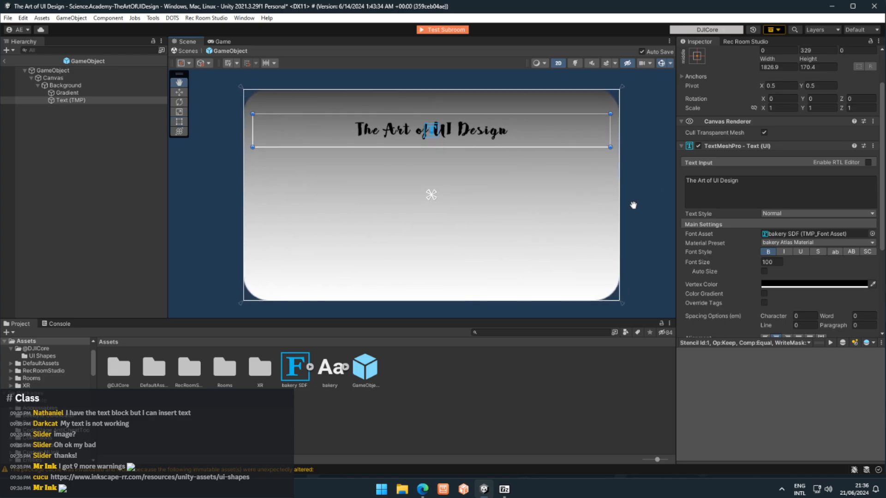
pyautogui.moveTo(635, 215); pyautogui.dragTo(652, 194)
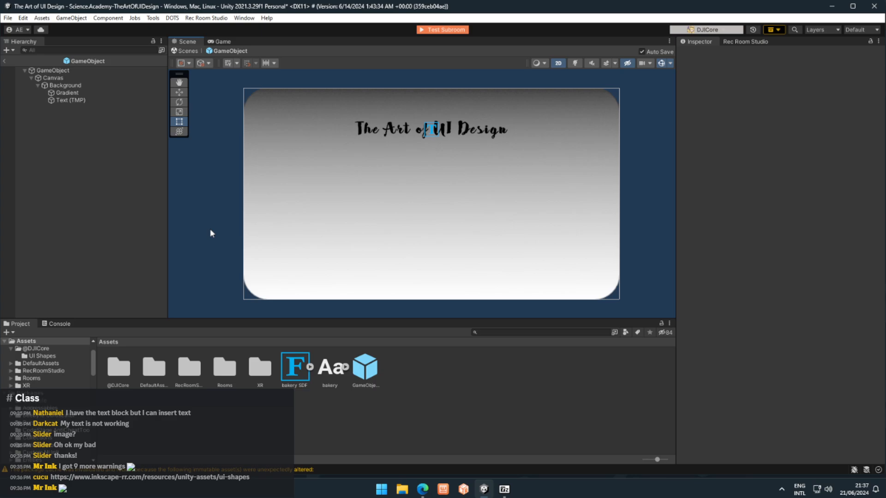
# - Add a TextMeshPro button as a child of the Background object
pyautogui.click(76, 89)
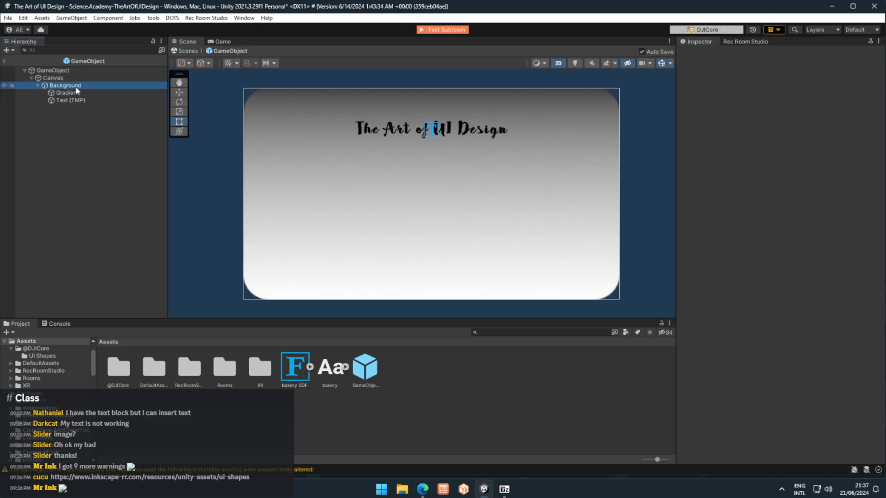
pyautogui.rightClick(77, 89)
pyautogui.click(26, 108)
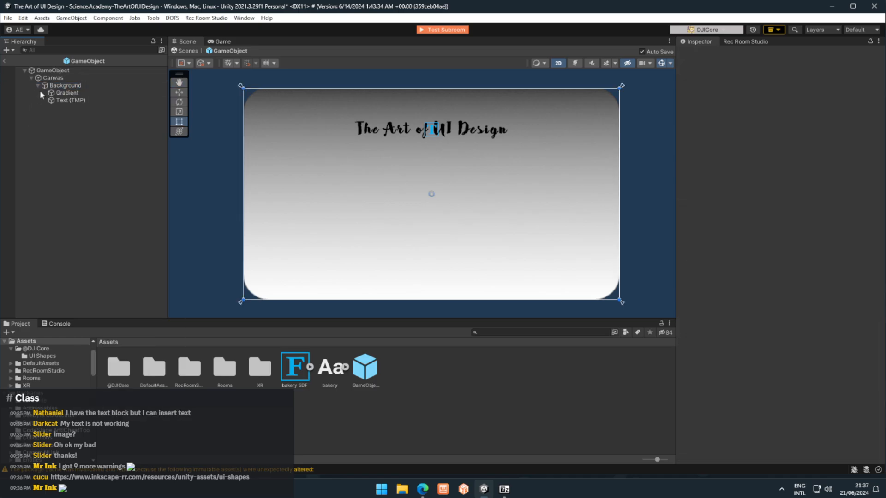
pyautogui.click(78, 87)
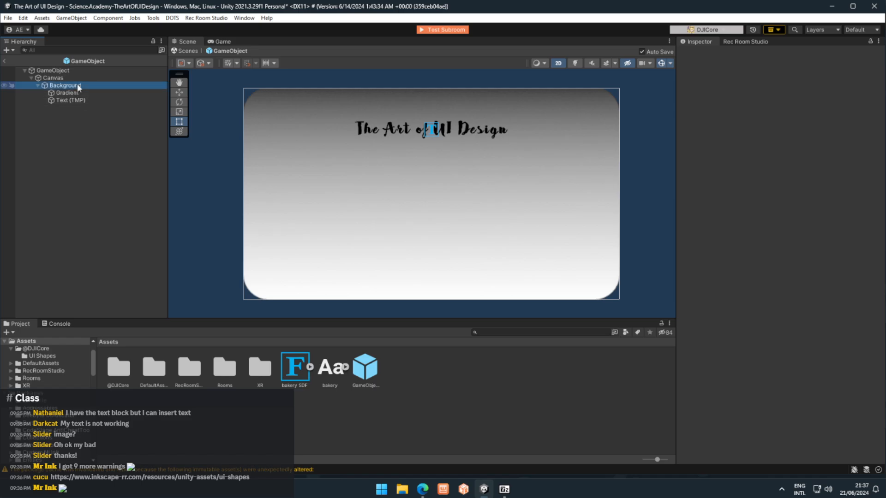
pyautogui.rightClick(78, 87)
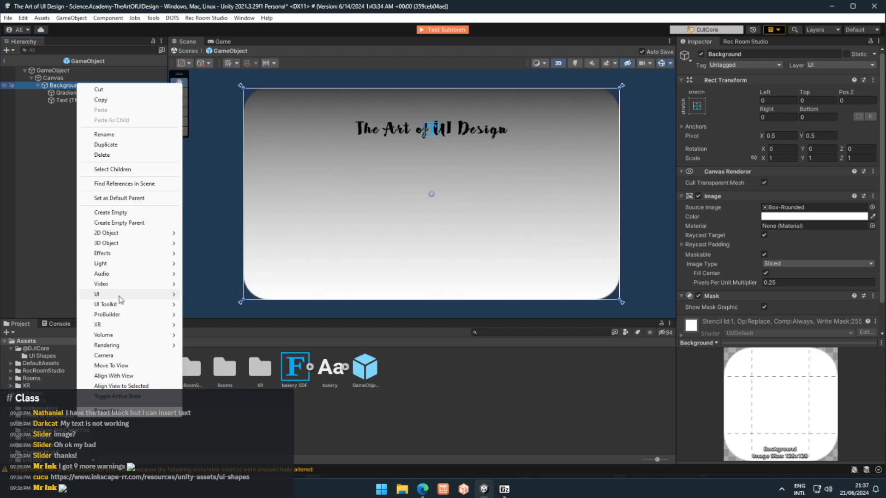
pyautogui.moveTo(98, 298)
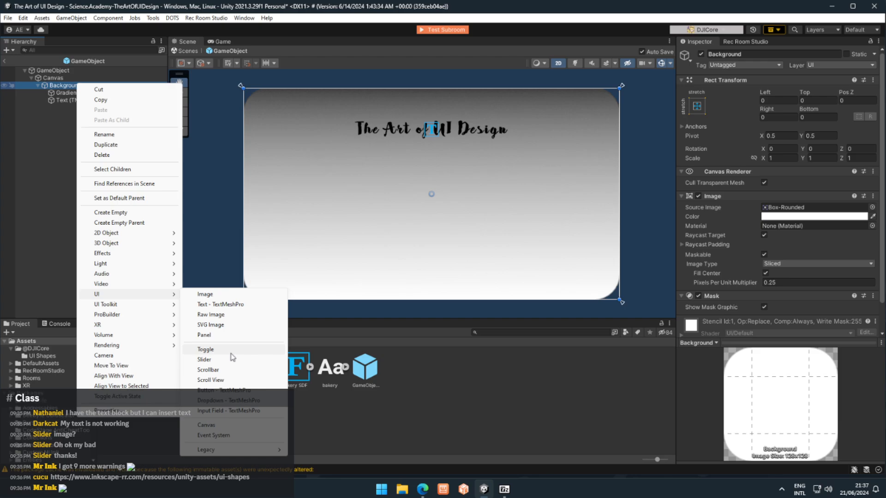
pyautogui.click(235, 392)
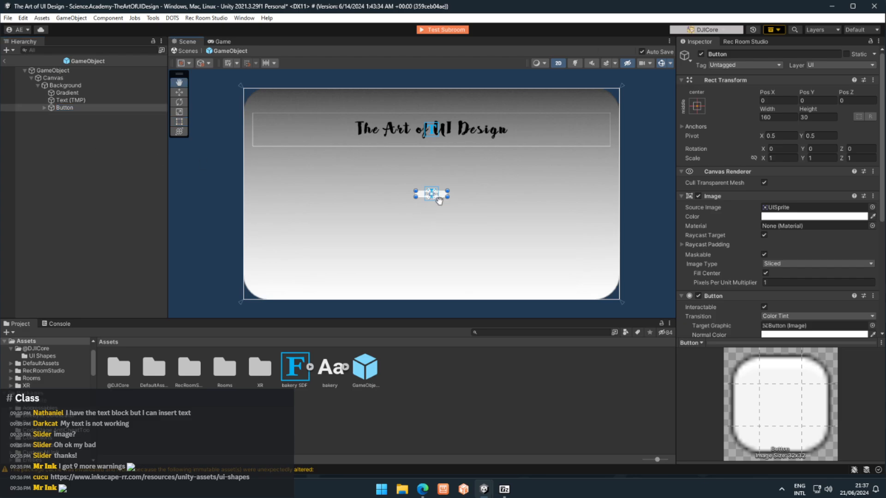
# - Enlarge the new button freehand to about 358 wide and 84 high
pyautogui.scroll(2, 436, 206)
pyautogui.scroll(3, 461, 212)
pyautogui.scroll(-3, 460, 213)
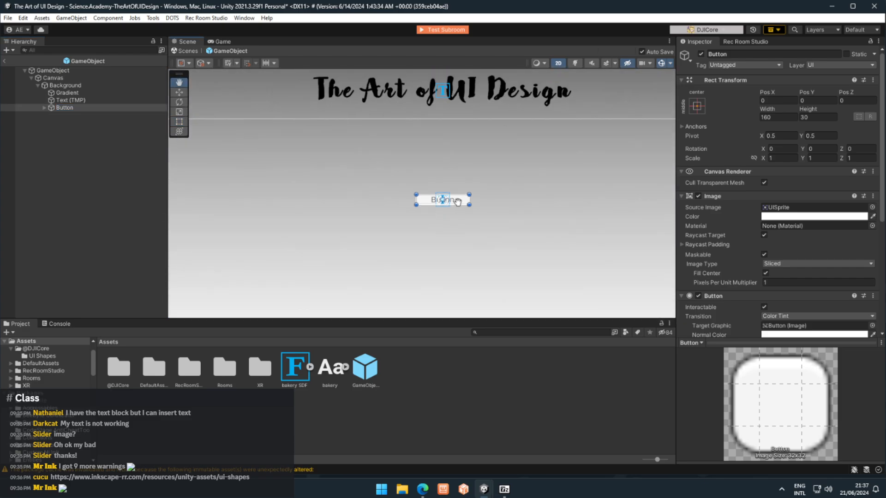
pyautogui.moveTo(462, 205); pyautogui.dragTo(450, 165)
pyautogui.scroll(-2, 451, 166)
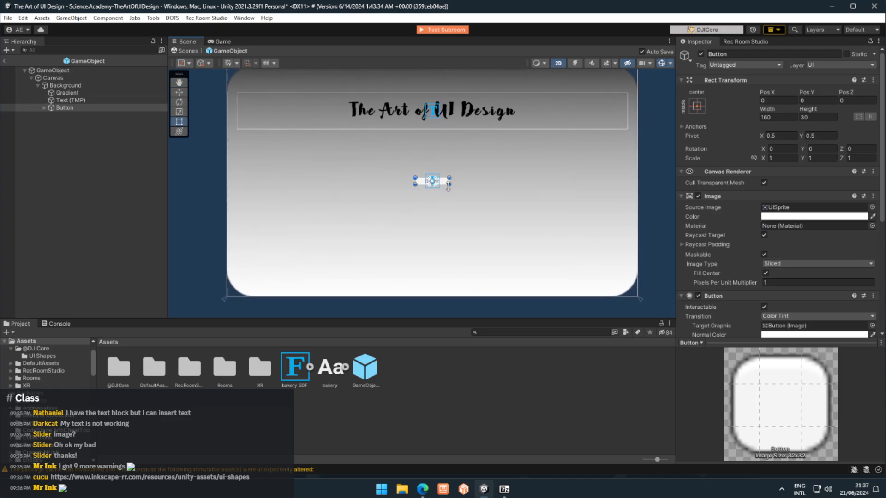
pyautogui.moveTo(451, 186); pyautogui.dragTo(479, 189)
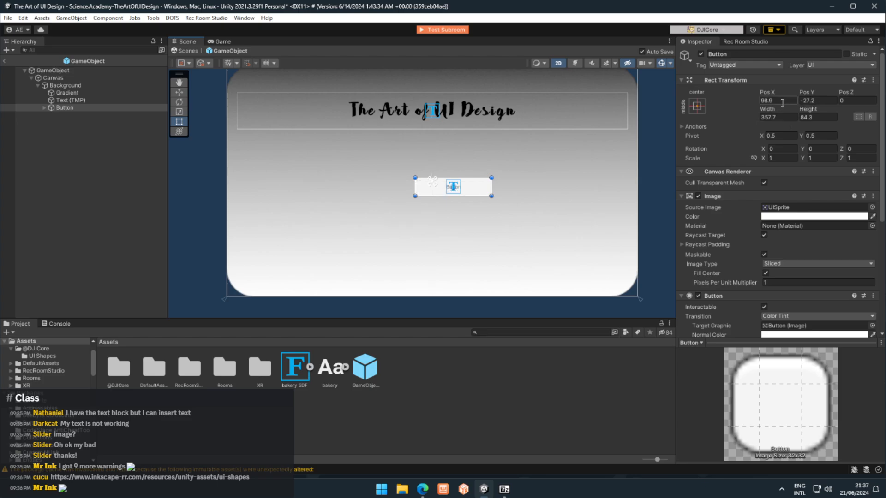
# - Centre the button at X 0, Y 0 and set its width to 300 and height to 100
pyautogui.click(764, 100)
pyautogui.write('0')
pyautogui.press('Tab')
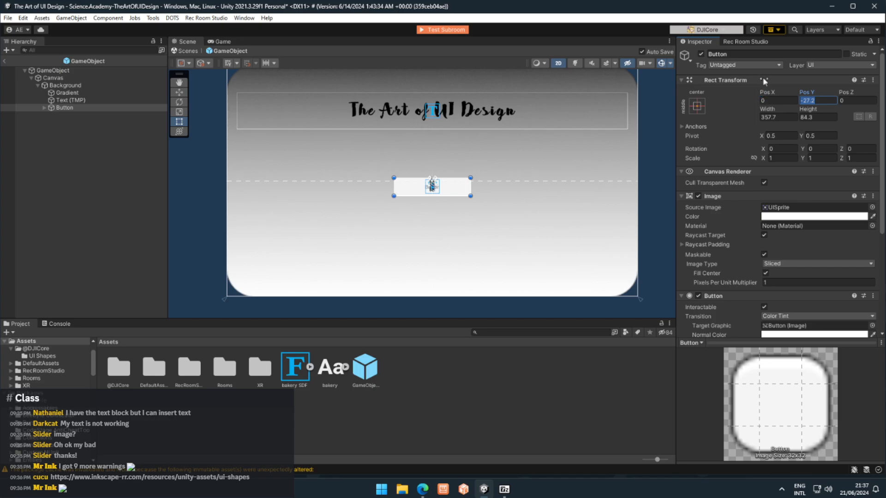
pyautogui.write('0')
pyautogui.click(779, 117)
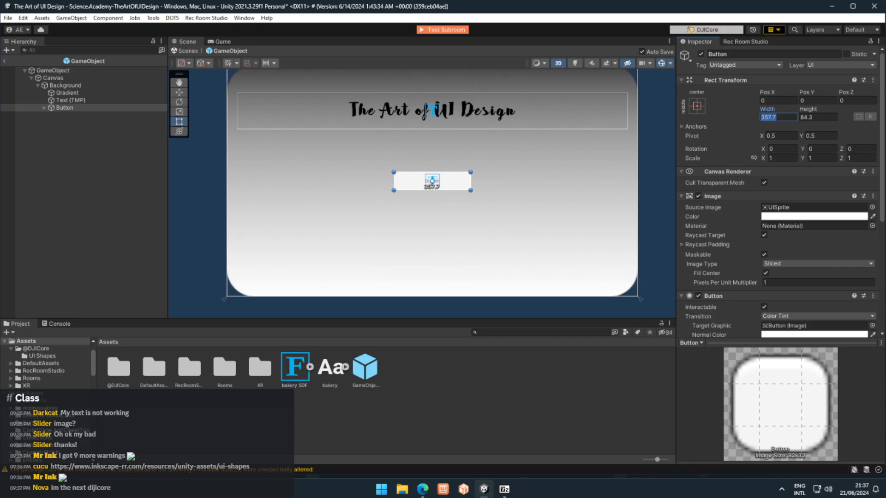
pyautogui.click(785, 118)
pyautogui.press('BackSpace')
pyautogui.press('BackSpace')
pyautogui.press('BackSpace')
pyautogui.press('BackSpace')
pyautogui.press('BackSpace')
pyautogui.write('300')
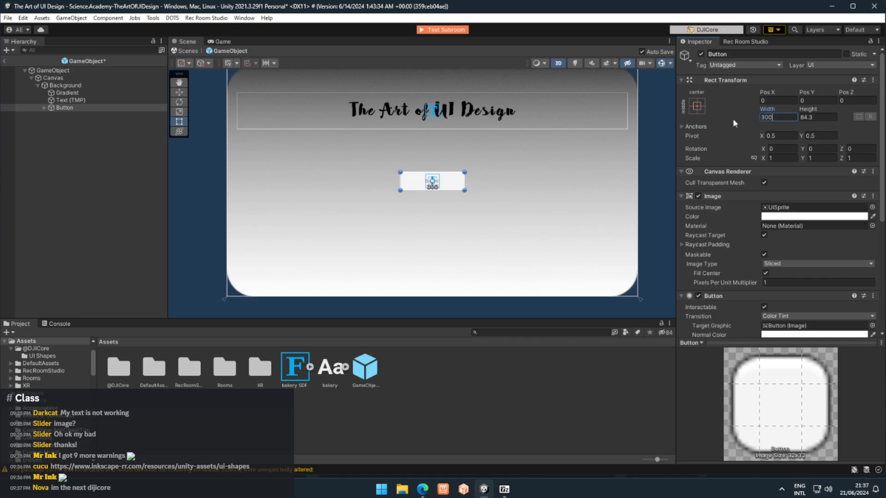
pyautogui.press('Tab')
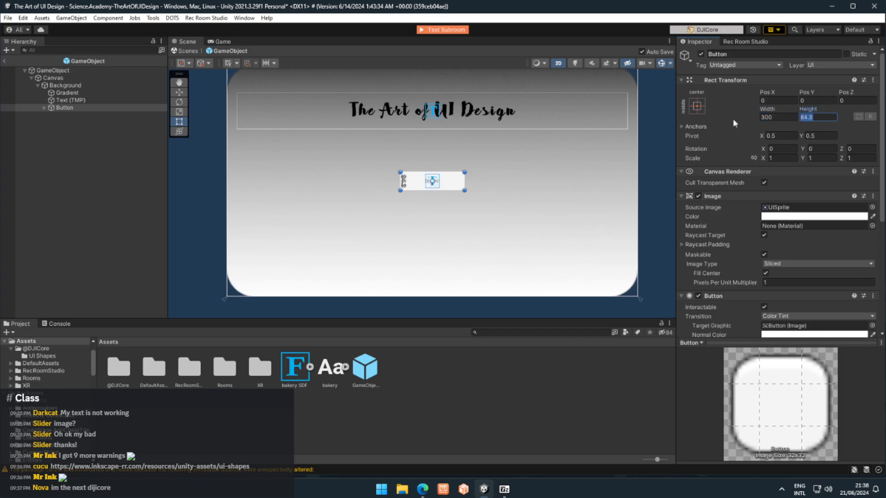
pyautogui.write('100')
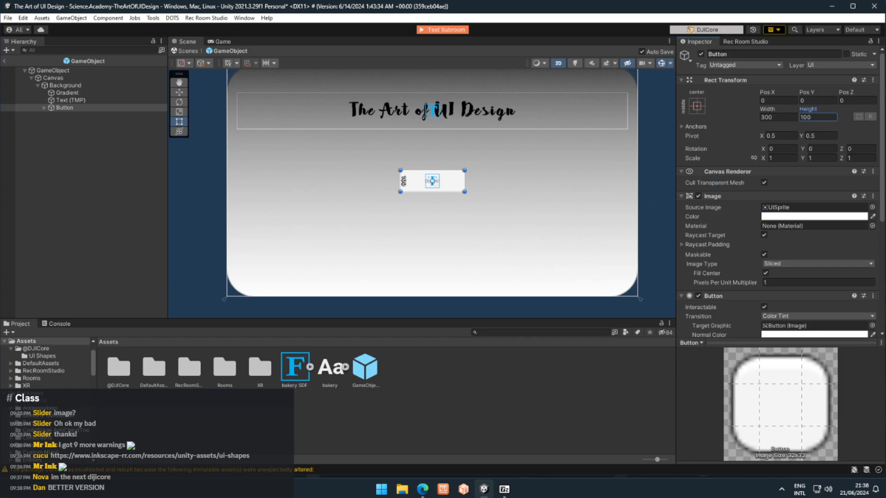
# - Examine the button's rounded corners, edges and label up close
pyautogui.moveTo(475, 219); pyautogui.dragTo(449, 230, button='middle')
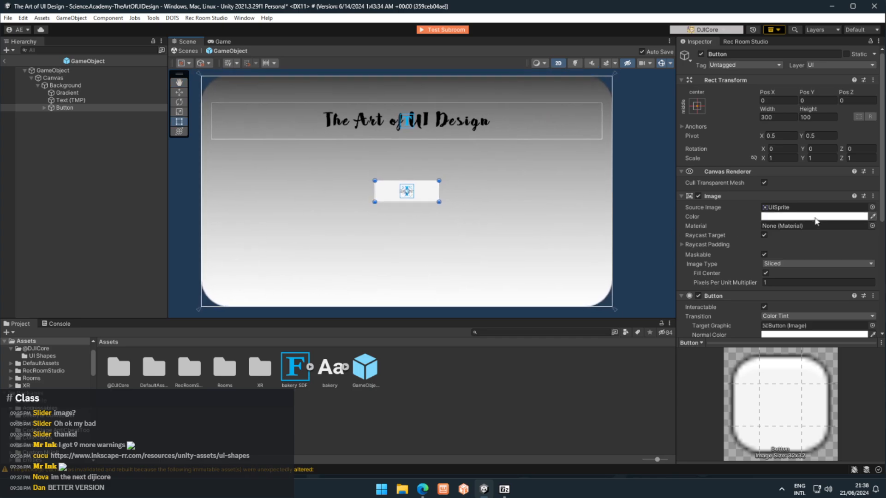
pyautogui.scroll(3, 441, 174)
pyautogui.scroll(5, 441, 174)
pyautogui.moveTo(441, 174); pyautogui.dragTo(526, 98, button='middle')
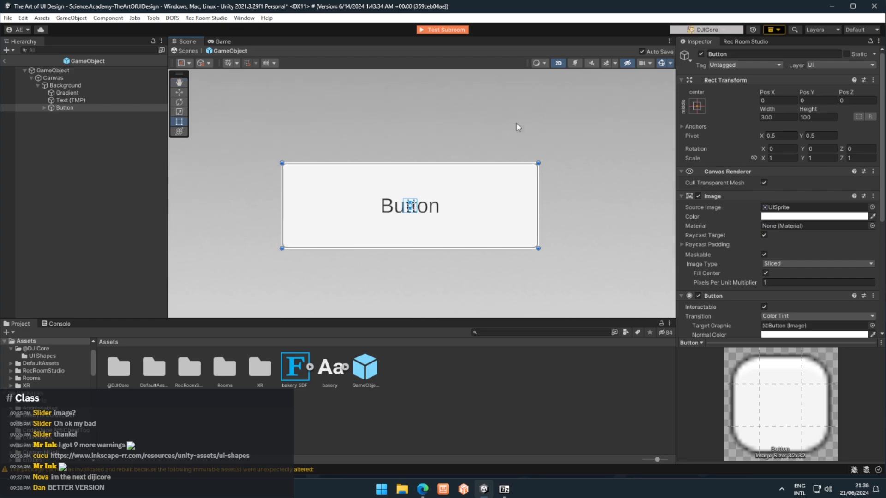
pyautogui.moveTo(477, 258); pyautogui.dragTo(469, 231, button='middle')
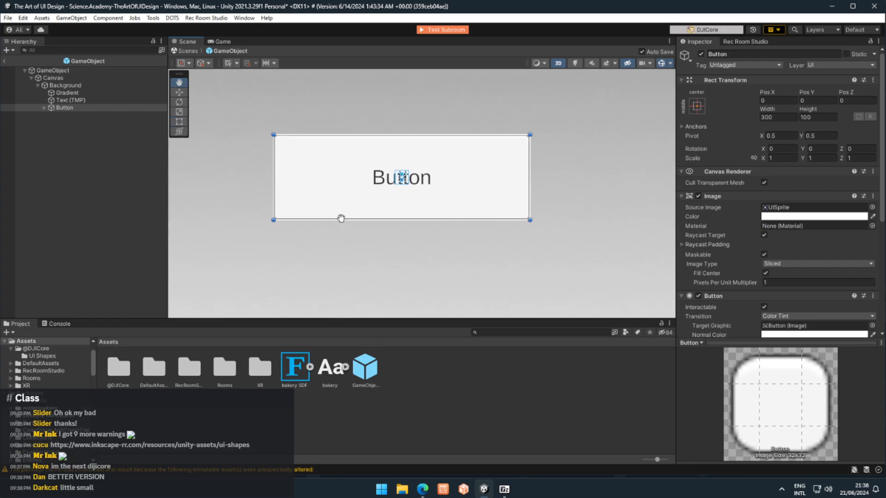
pyautogui.scroll(3, 340, 218)
pyautogui.moveTo(340, 218); pyautogui.dragTo(298, 272, button='middle')
pyautogui.scroll(-1, 298, 273)
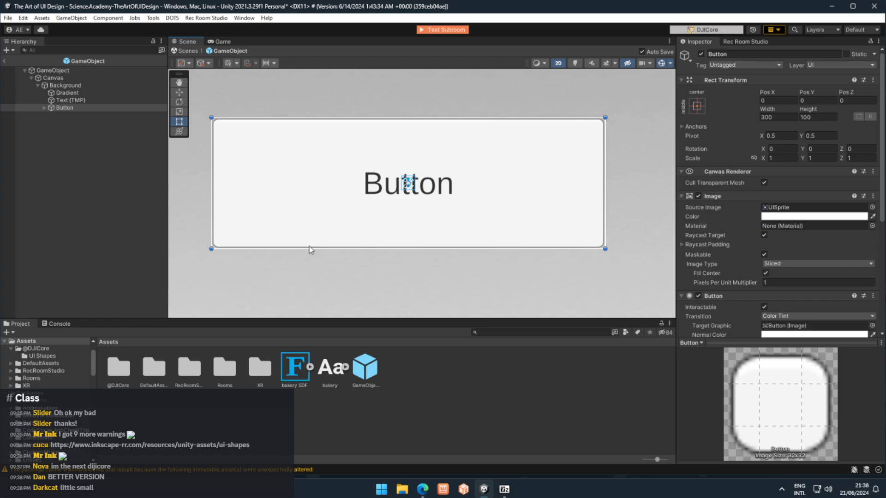
# - Increase the font size of the title text "The Art of UI Design" to 208.7
pyautogui.click(71, 100)
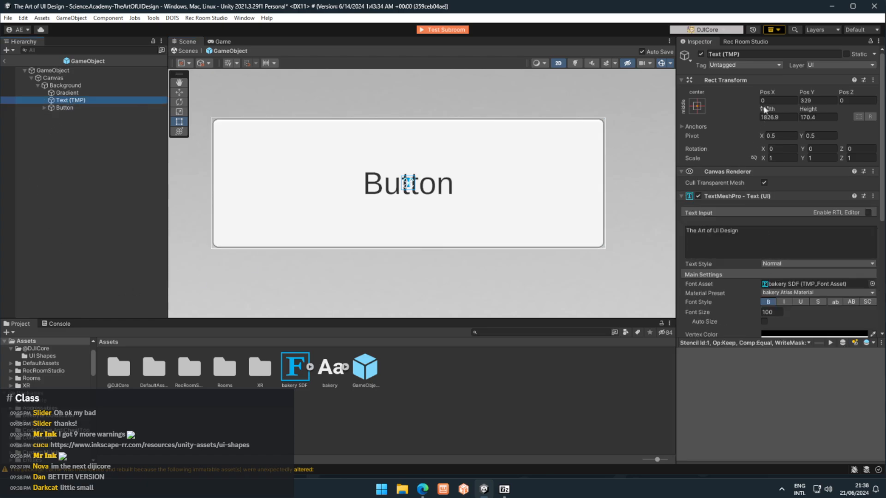
pyautogui.scroll(-2, 776, 292)
pyautogui.scroll(-2, 776, 292)
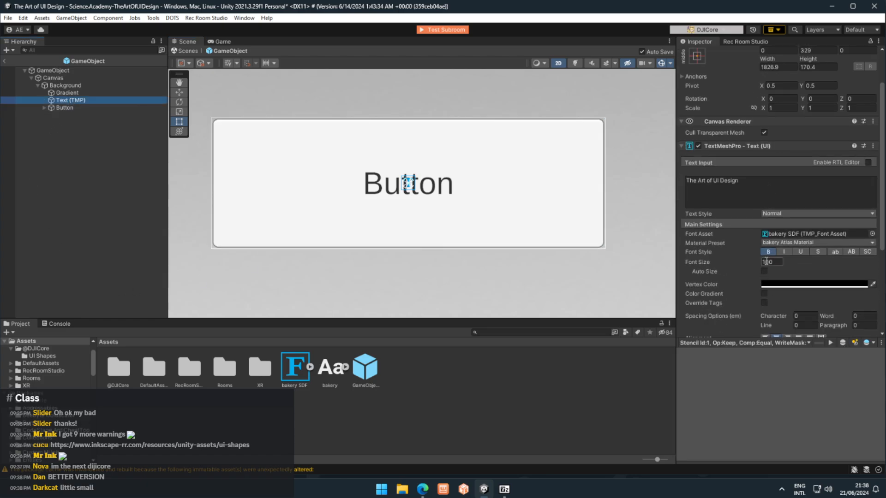
pyautogui.moveTo(724, 266); pyautogui.dragTo(810, 266)
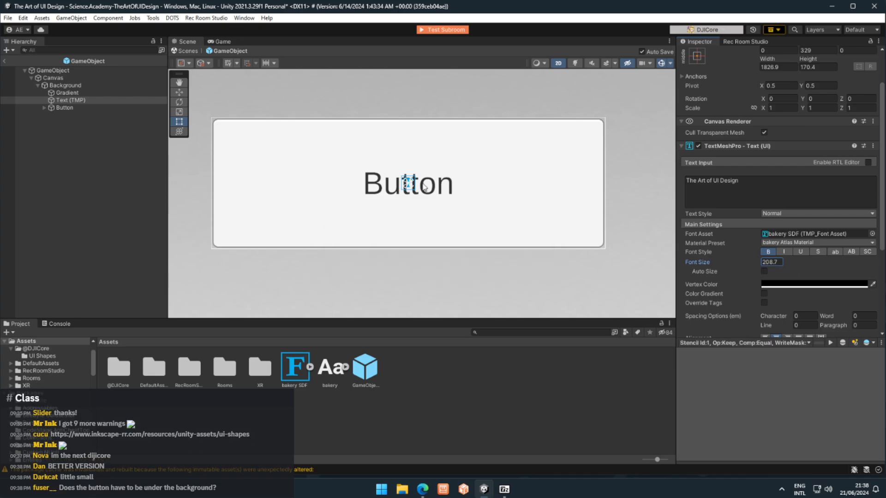
pyautogui.scroll(-4, 406, 182)
pyautogui.scroll(-6, 413, 209)
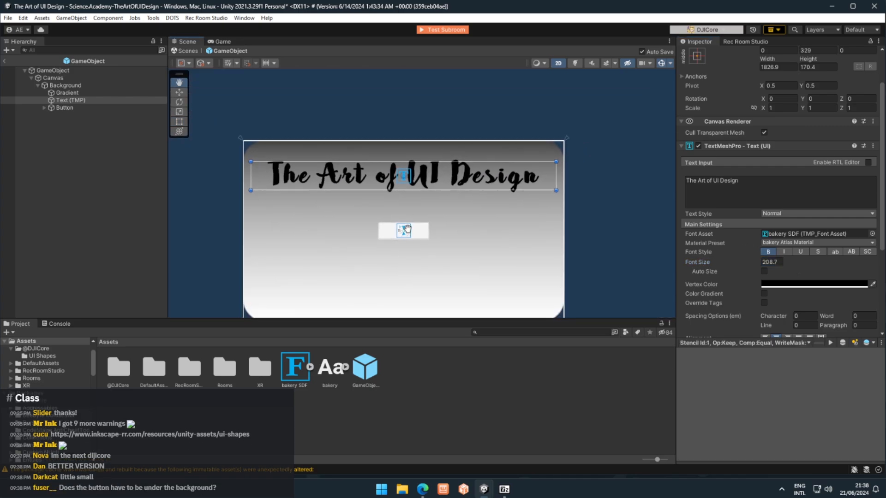
# - Set the font size of the title text "The Art of UI Design" to 100
pyautogui.click(775, 262)
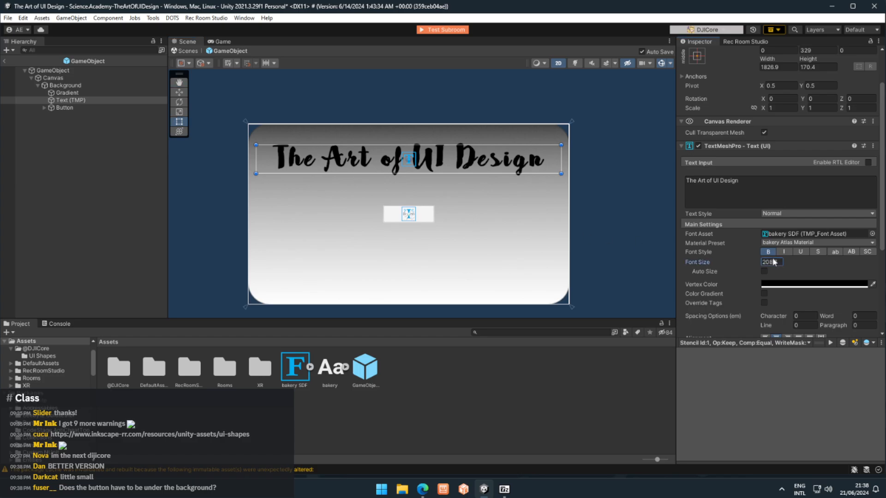
pyautogui.doubleClick(775, 262)
pyautogui.write('100')
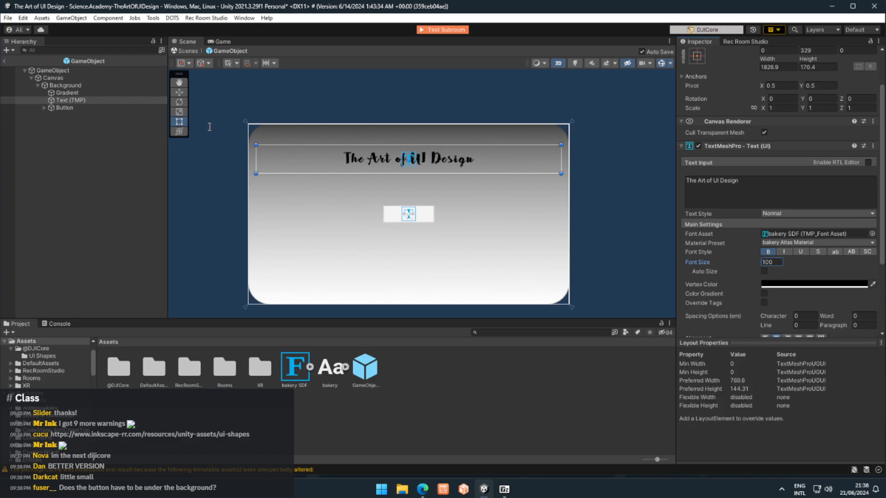
# - Increase the font size of the button's Text (TMP) label to 40.8
pyautogui.click(44, 108)
pyautogui.click(85, 115)
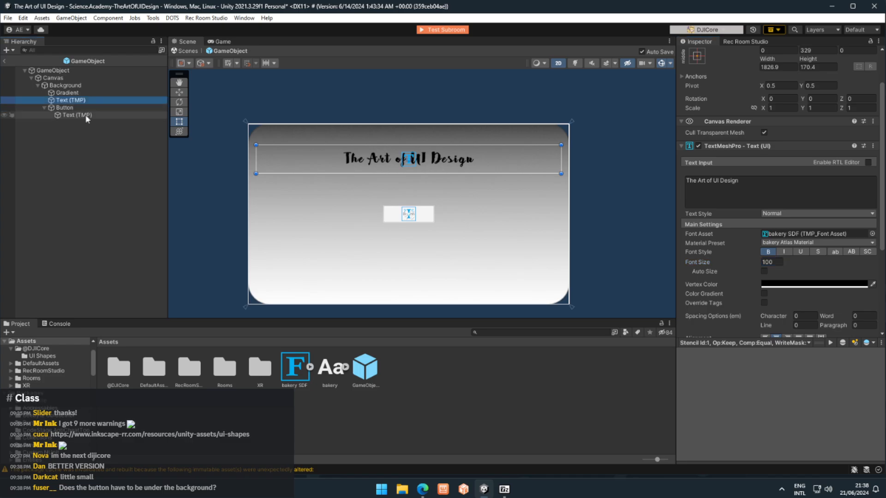
pyautogui.press('f')
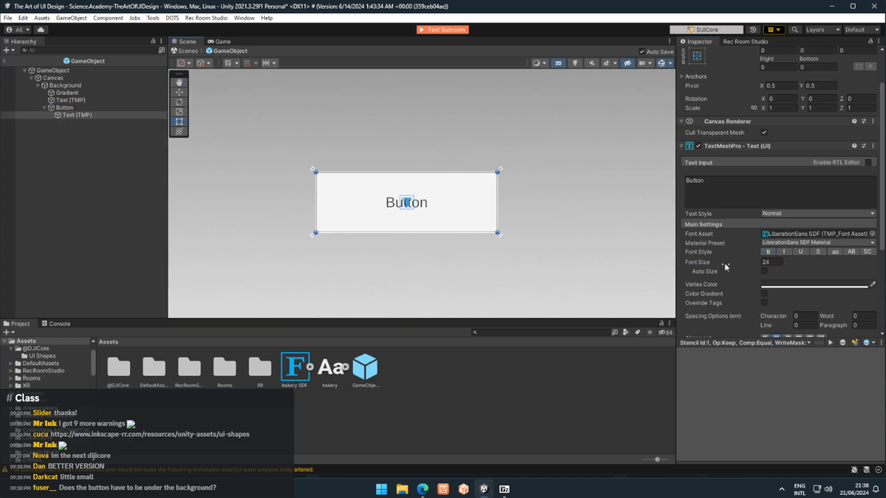
pyautogui.click(764, 262)
pyautogui.moveTo(733, 263); pyautogui.dragTo(758, 262)
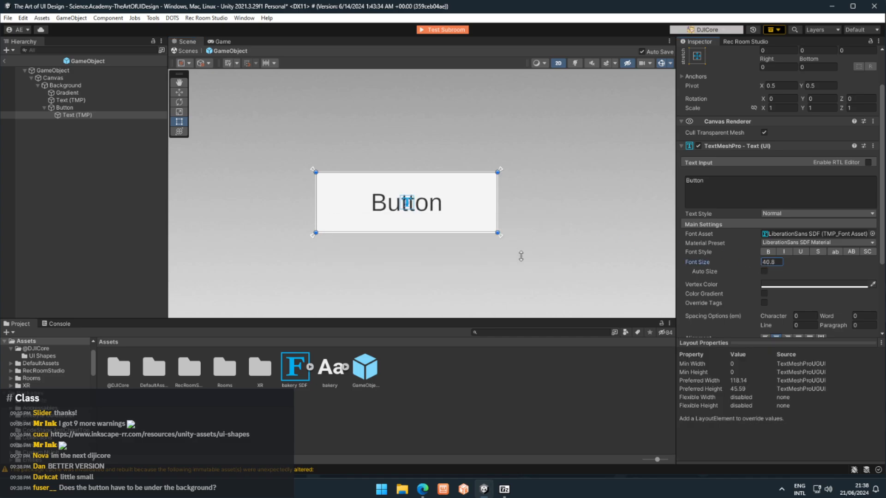
pyautogui.moveTo(520, 257); pyautogui.dragTo(470, 242, button='middle')
pyautogui.scroll(-3, 501, 252)
pyautogui.scroll(-2, 489, 233)
pyautogui.press('t')
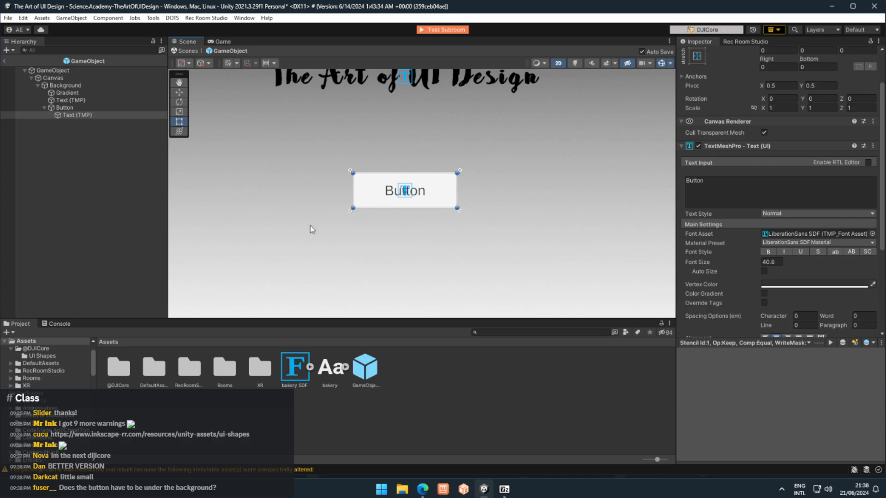
# - Move the Button out of Background so it is a direct child of Canvas above Background, and collapse both objects
pyautogui.click(65, 108)
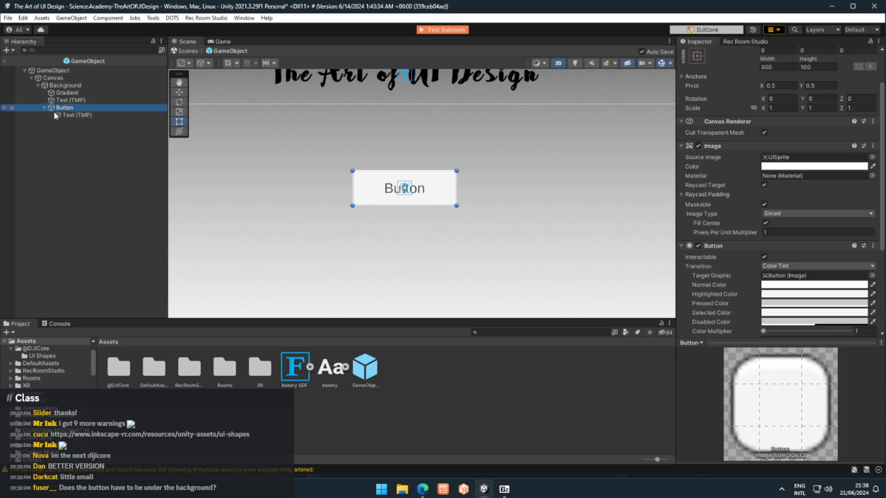
pyautogui.scroll(-5, 360, 245)
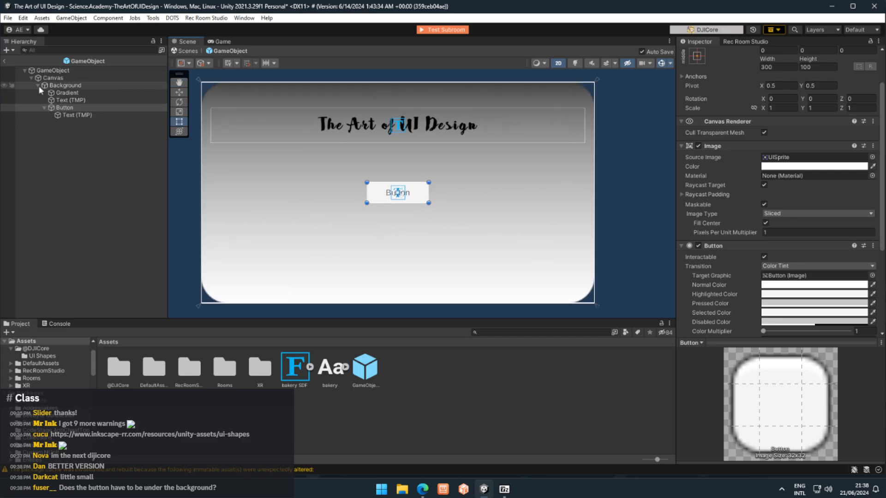
pyautogui.click(65, 108)
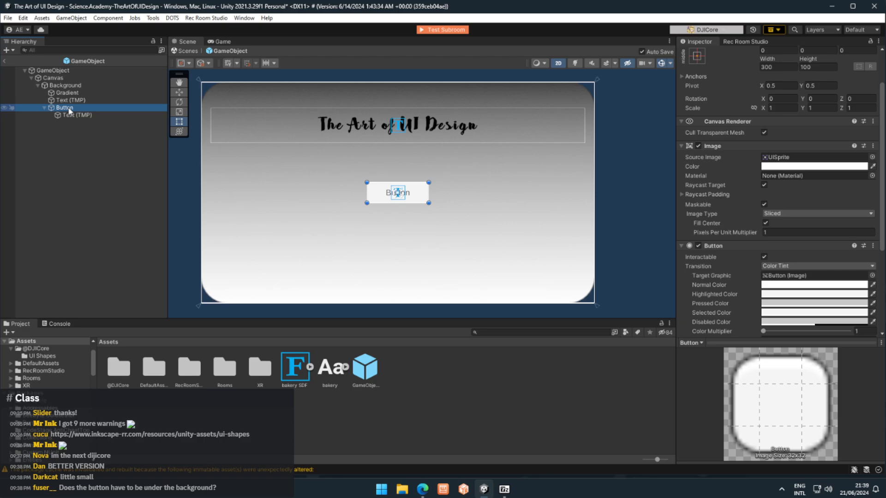
pyautogui.moveTo(45, 109); pyautogui.dragTo(66, 95)
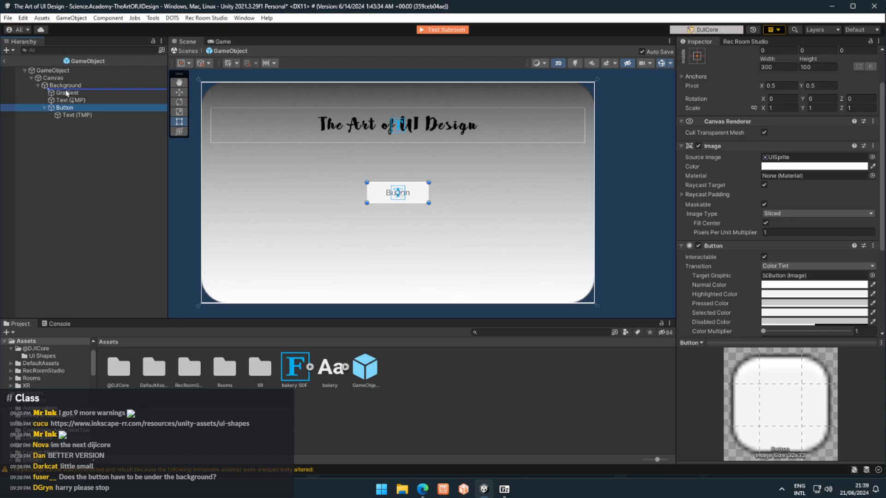
pyautogui.moveTo(65, 94); pyautogui.dragTo(51, 86)
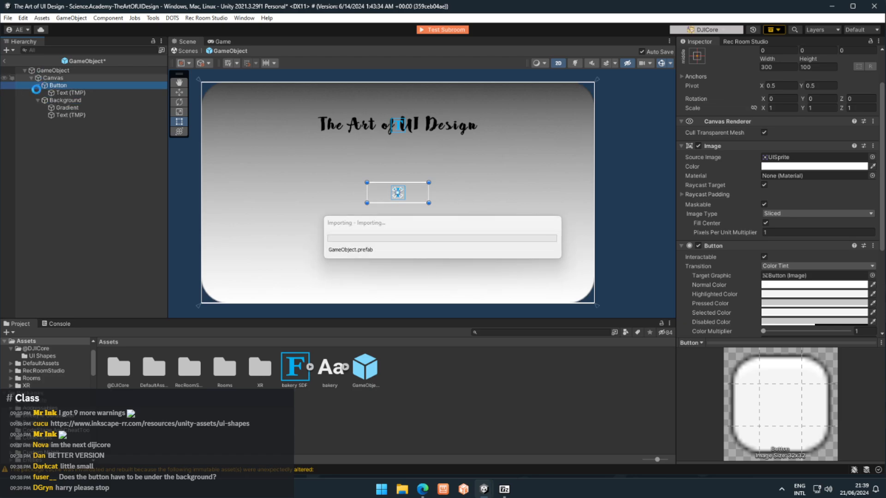
pyautogui.click(38, 86)
pyautogui.click(38, 93)
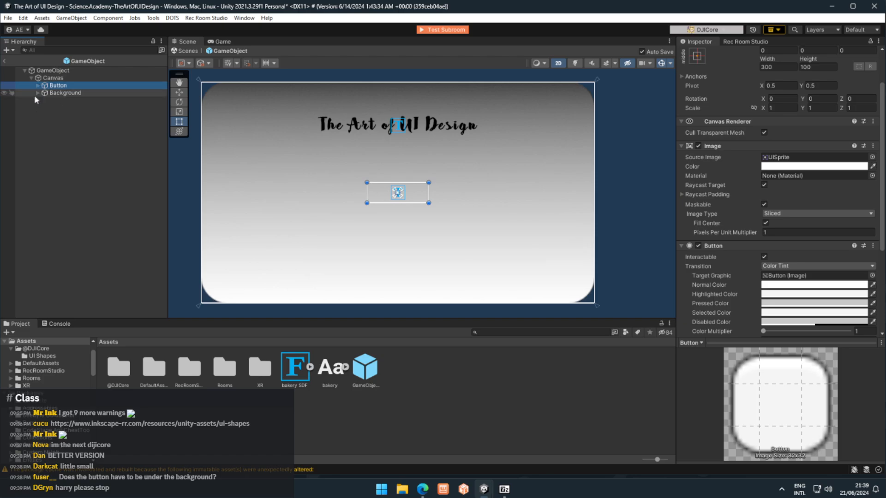
pyautogui.click(55, 94)
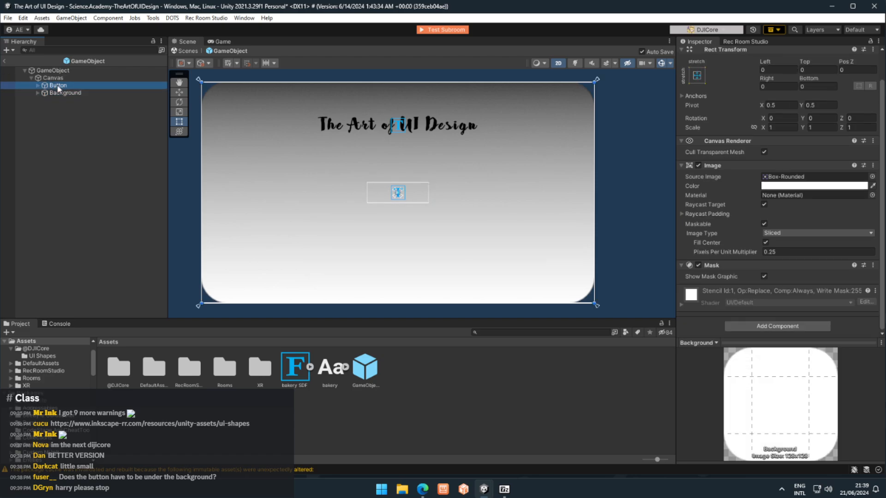
pyautogui.click(54, 123)
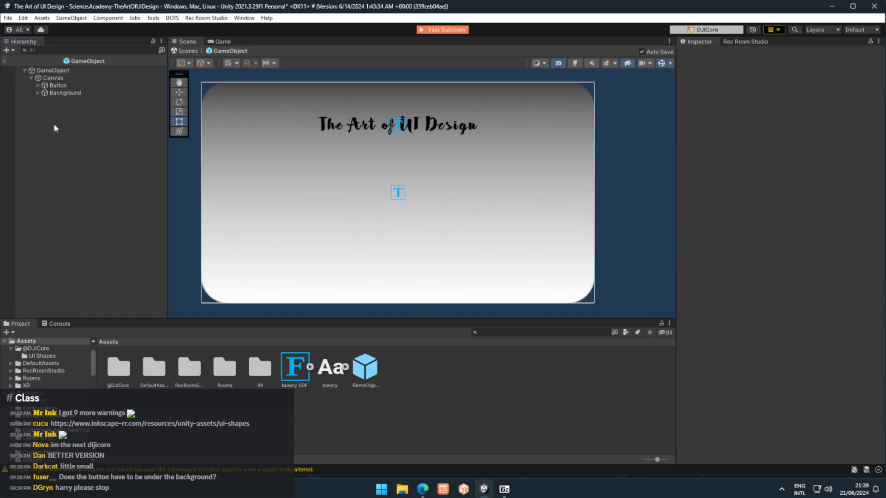
# - Reorder the Canvas children so that Background comes before Button in the hierarchy
pyautogui.moveTo(416, 194)
pyautogui.mouseDown(button='middle')
pyautogui.moveTo(423, 204)
pyautogui.moveTo(431, 186)
pyautogui.moveTo(406, 188)
pyautogui.mouseUp(button='middle')
pyautogui.scroll(6, 429, 191)
pyautogui.scroll(-8, 428, 187)
pyautogui.scroll(2, 417, 189)
pyautogui.click(57, 94)
pyautogui.moveTo(58, 95); pyautogui.dragTo(74, 85)
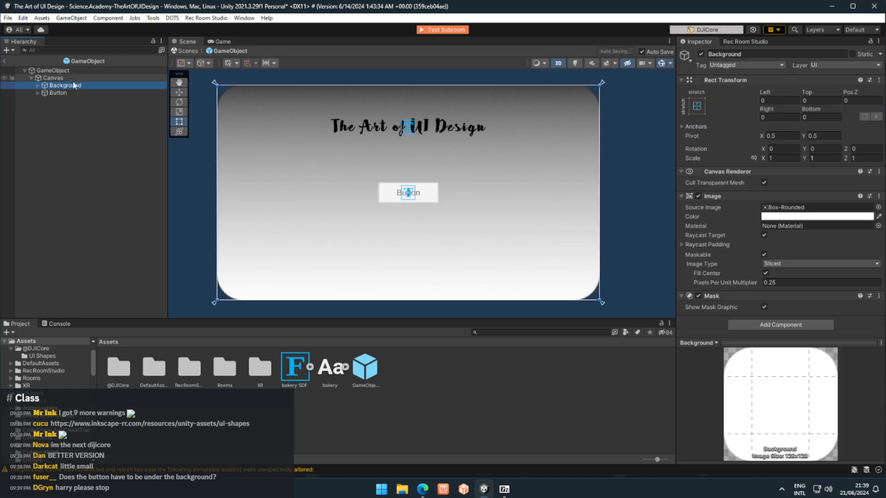
pyautogui.click(90, 129)
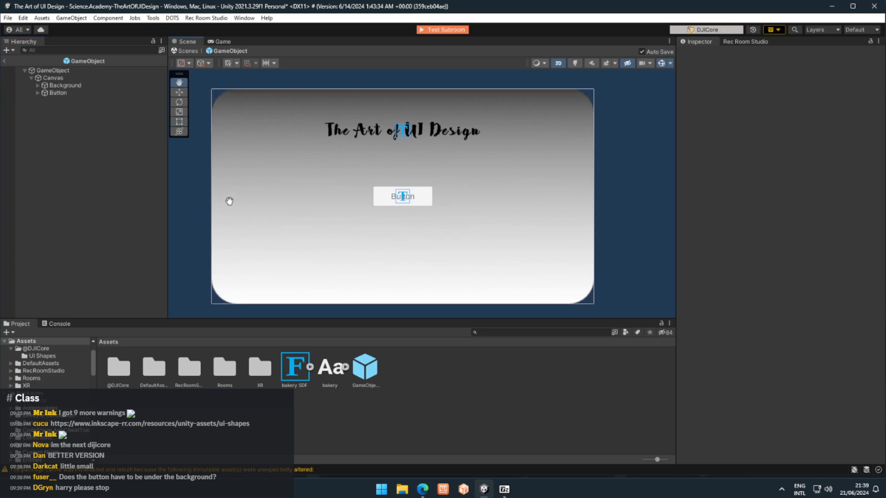
# - Make the Button a child of Background again, placed after the title text
pyautogui.click(69, 86)
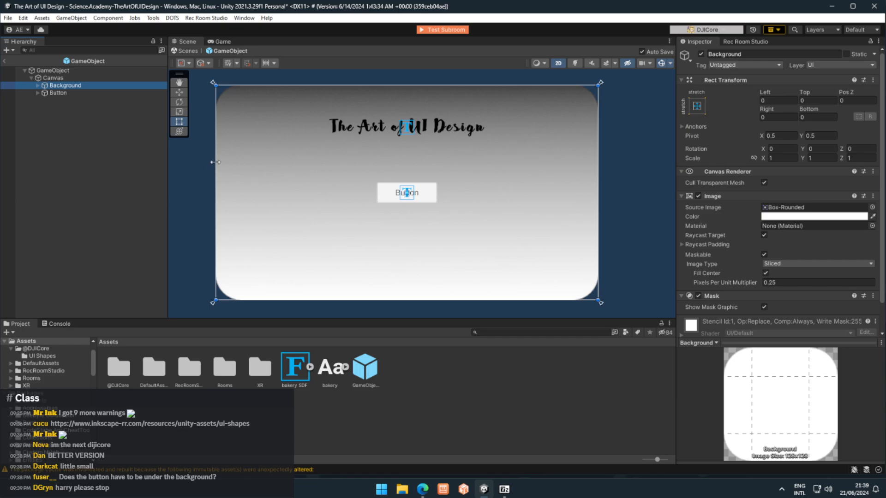
pyautogui.moveTo(216, 161); pyautogui.dragTo(216, 183)
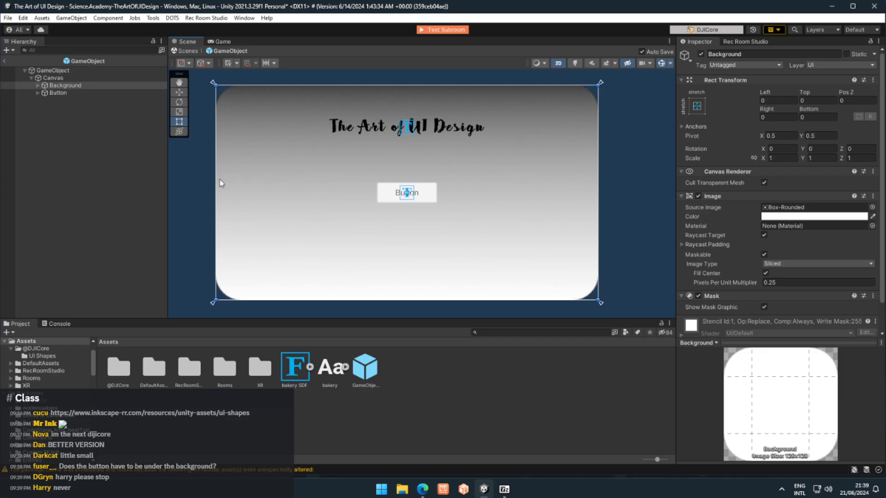
pyautogui.click(69, 93)
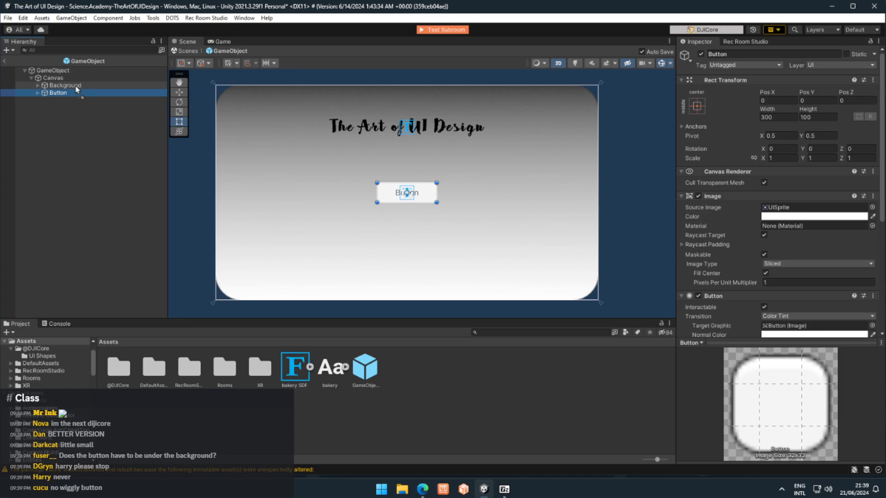
pyautogui.moveTo(77, 89); pyautogui.dragTo(65, 84)
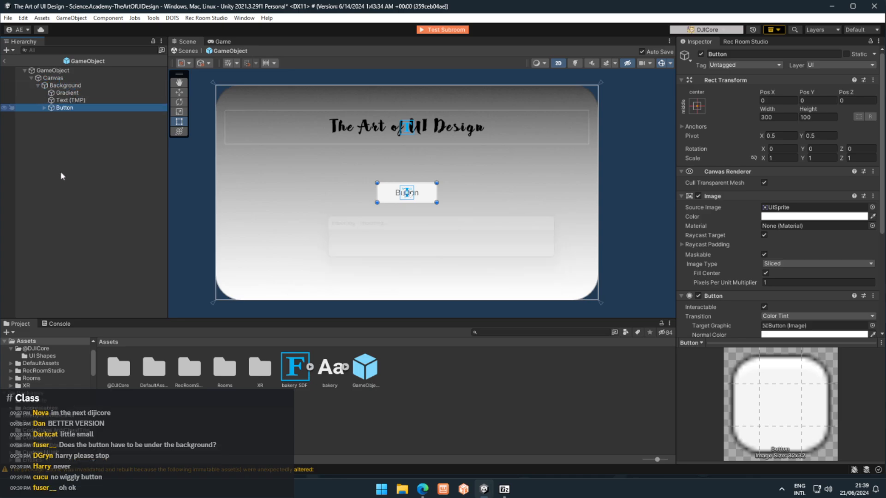
pyautogui.click(94, 170)
pyautogui.click(65, 86)
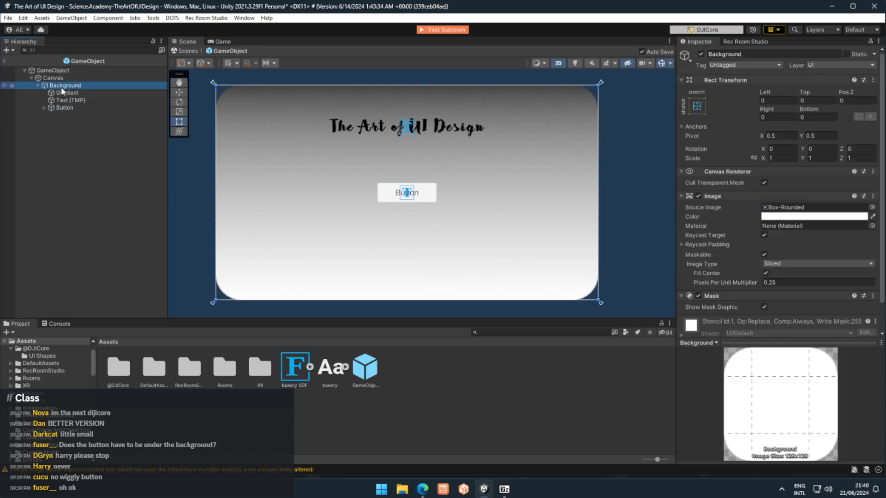
pyautogui.click(65, 160)
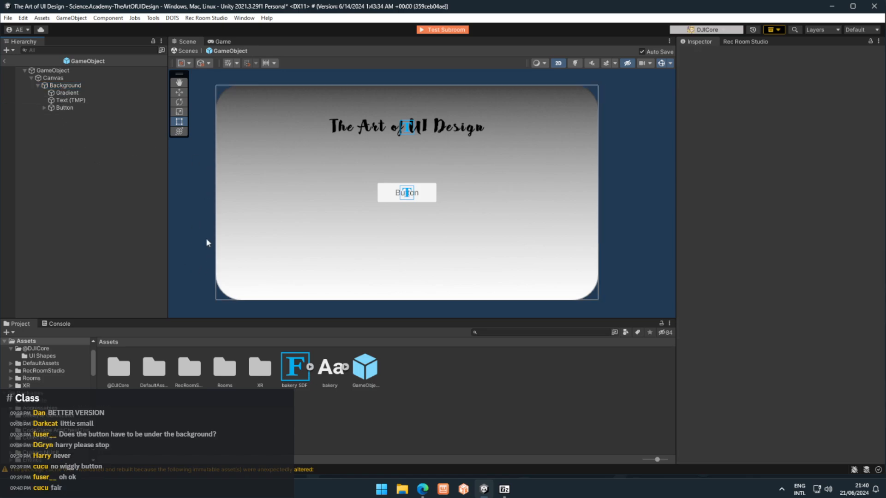
# - Examine the button's edges and label up close and its size relative to the whole panel
pyautogui.moveTo(269, 231); pyautogui.dragTo(270, 231, button='middle')
pyautogui.click(64, 108)
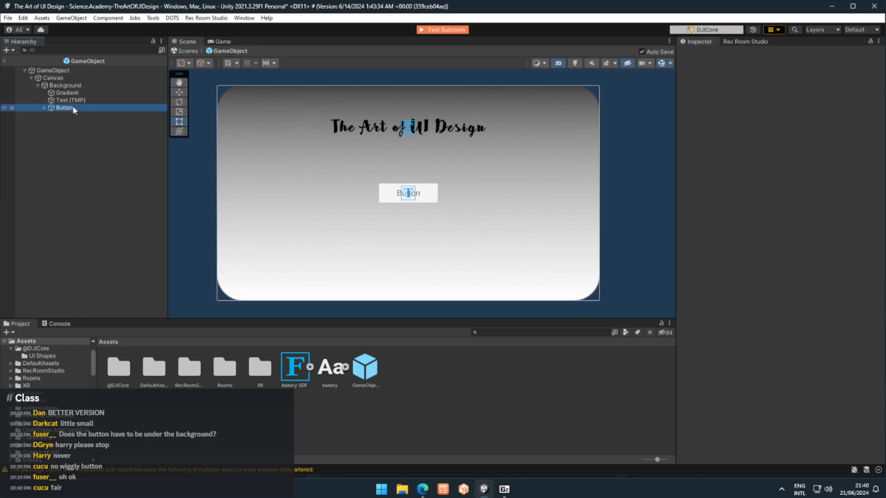
pyautogui.scroll(5, 399, 218)
pyautogui.scroll(4, 391, 225)
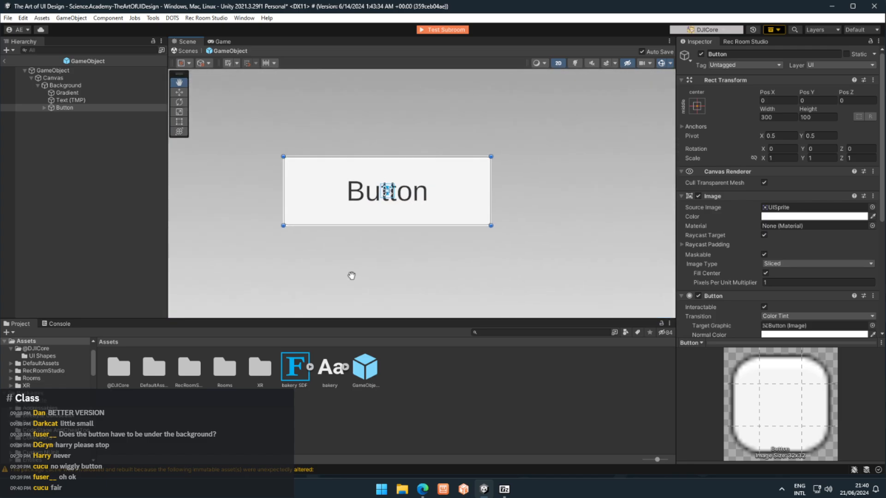
pyautogui.press('t')
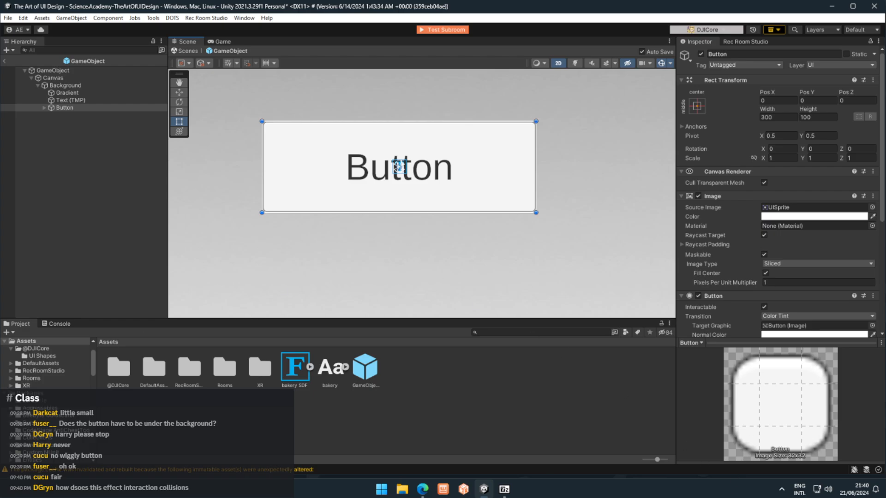
pyautogui.scroll(-10, 303, 231)
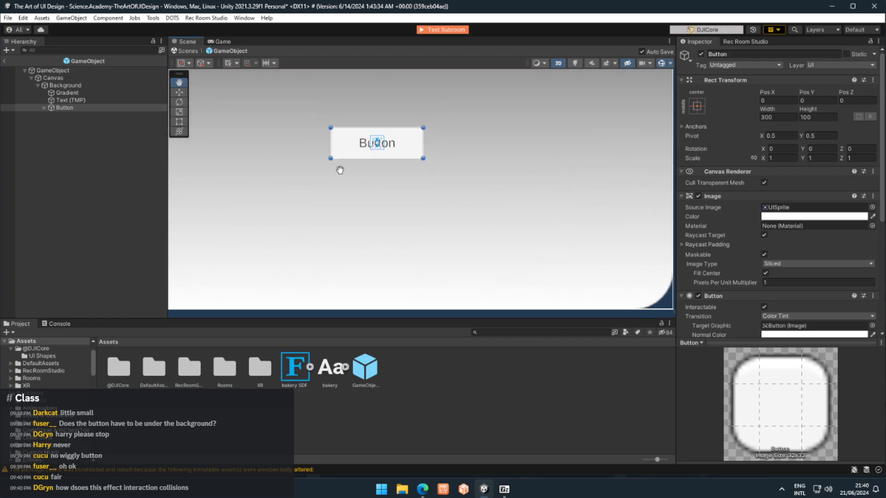
pyautogui.scroll(3, 343, 186)
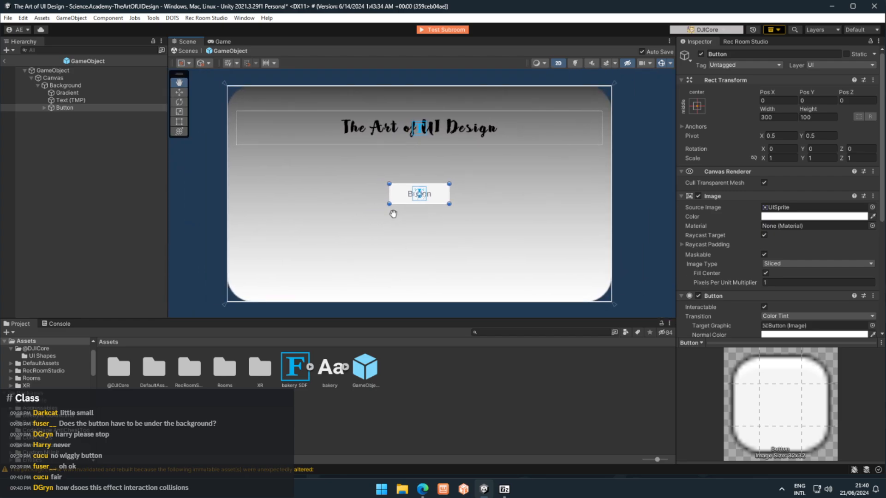
pyautogui.moveTo(386, 220); pyautogui.dragTo(388, 214)
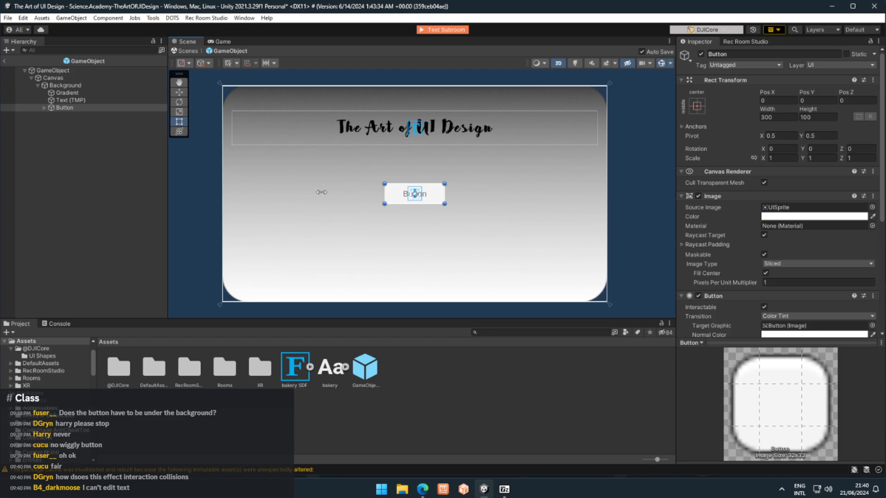
pyautogui.scroll(1, 318, 207)
pyautogui.scroll(5, 396, 217)
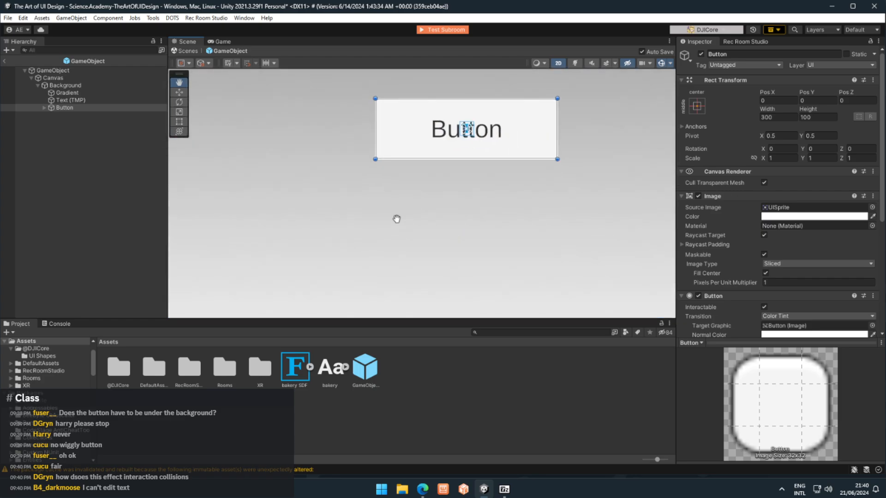
pyautogui.moveTo(397, 219); pyautogui.dragTo(326, 280, button='middle')
pyautogui.scroll(3, 326, 280)
pyautogui.scroll(1, 363, 243)
pyautogui.moveTo(363, 243); pyautogui.dragTo(350, 256, button='middle')
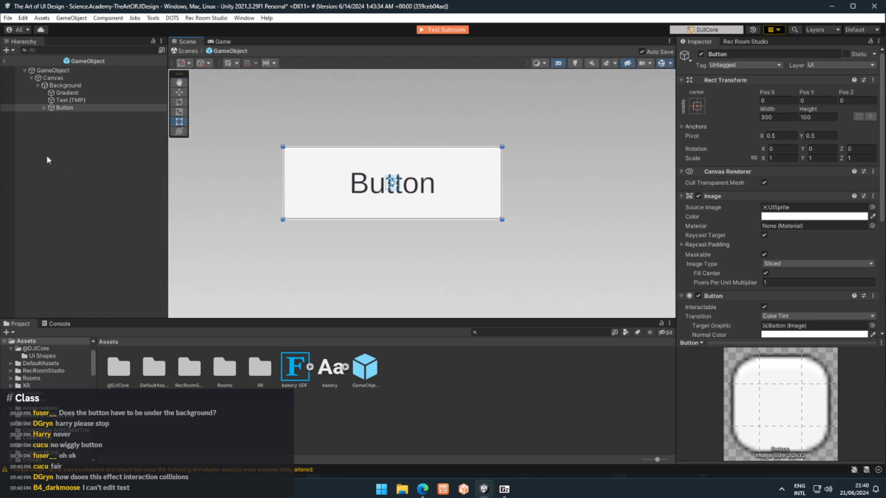
# - Select the Button in the scene by cycling through the overlapping Canvas and Gradient objects
pyautogui.click(72, 154)
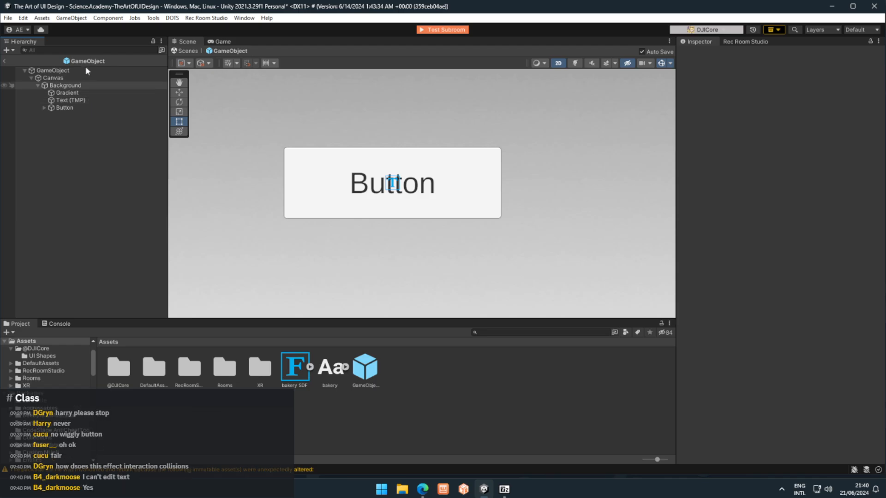
pyautogui.click(358, 208)
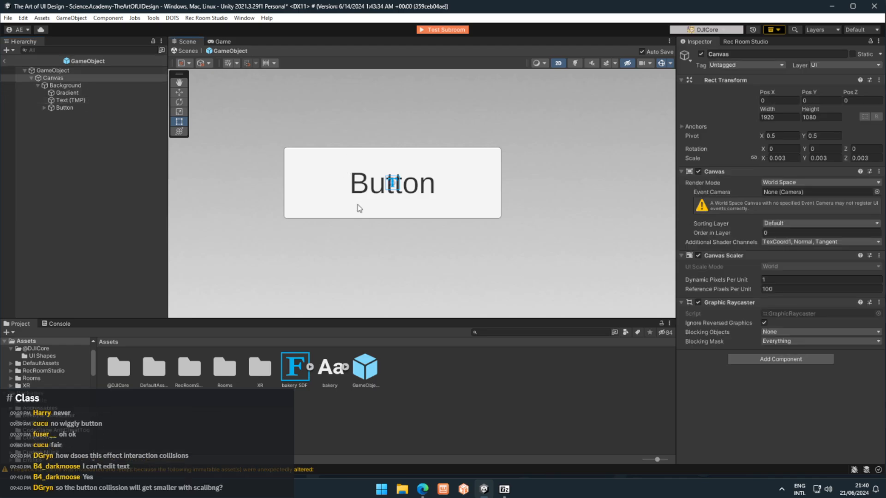
pyautogui.click(362, 184)
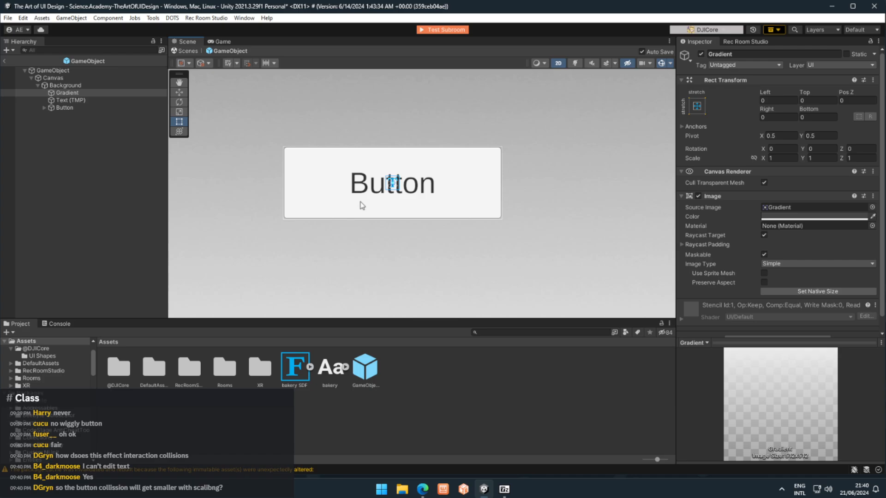
pyautogui.click(365, 193)
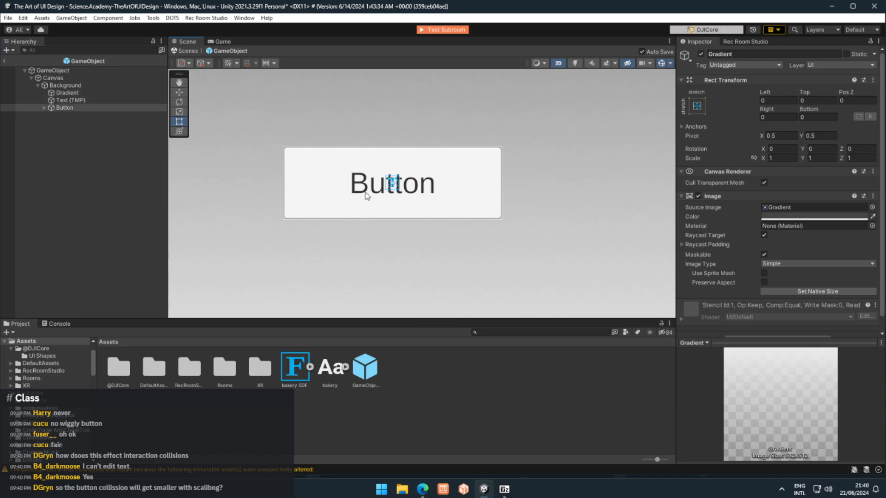
pyautogui.click(44, 108)
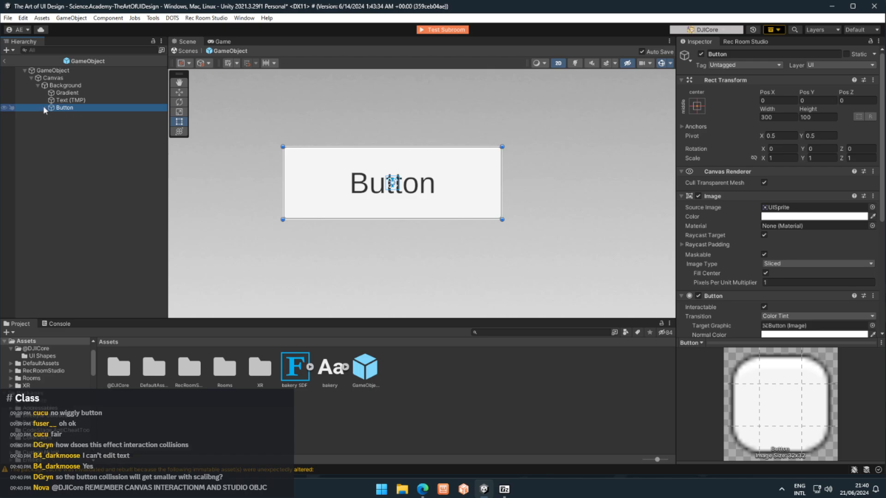
# - Expand the Button in the hierarchy and inspect its child text object's properties and bounds
pyautogui.click(44, 107)
pyautogui.click(79, 117)
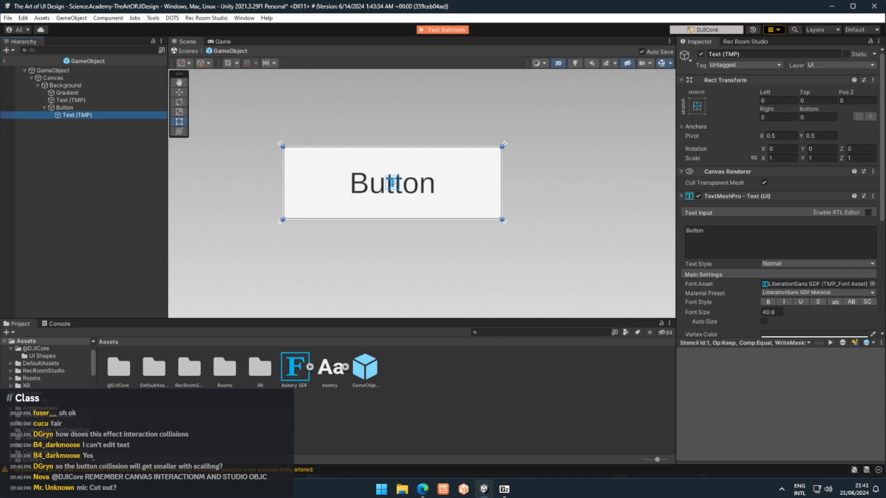
pyautogui.moveTo(395, 254); pyautogui.dragTo(392, 270, button='middle')
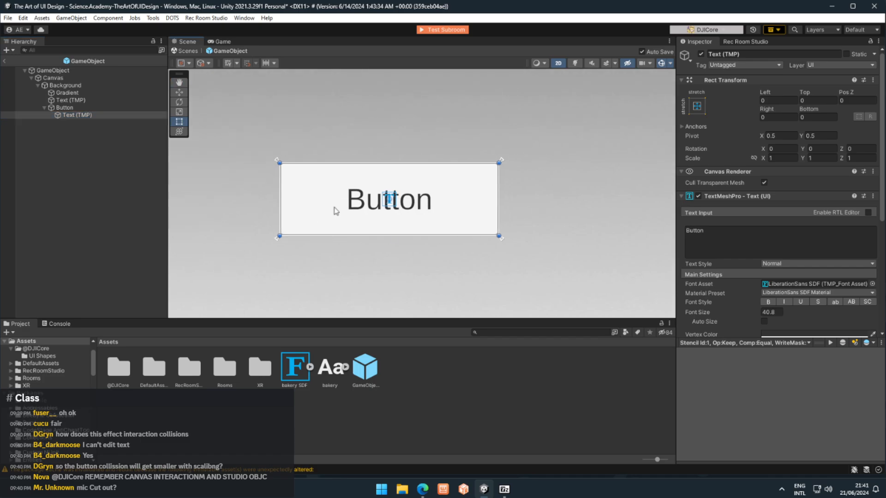
# - Set the Button's source image to the Box-Rounded sprite from the UI Shapes folder
pyautogui.click(56, 108)
pyautogui.click(44, 108)
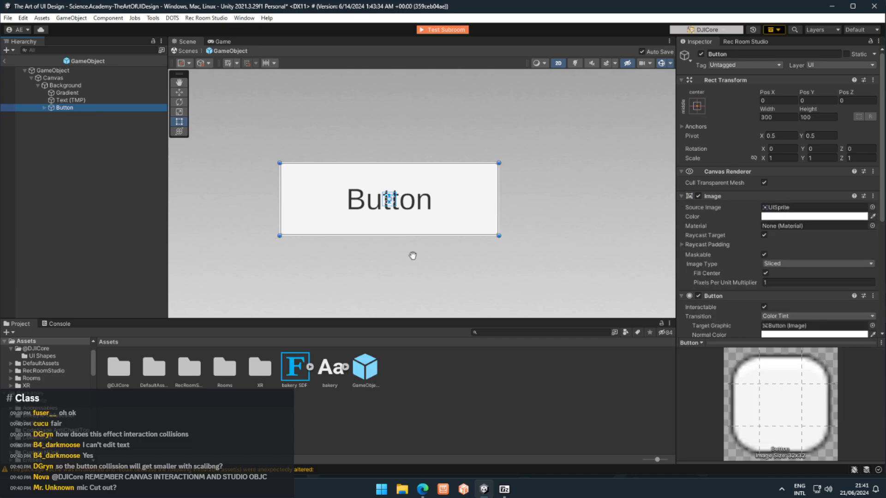
pyautogui.scroll(6, 411, 255)
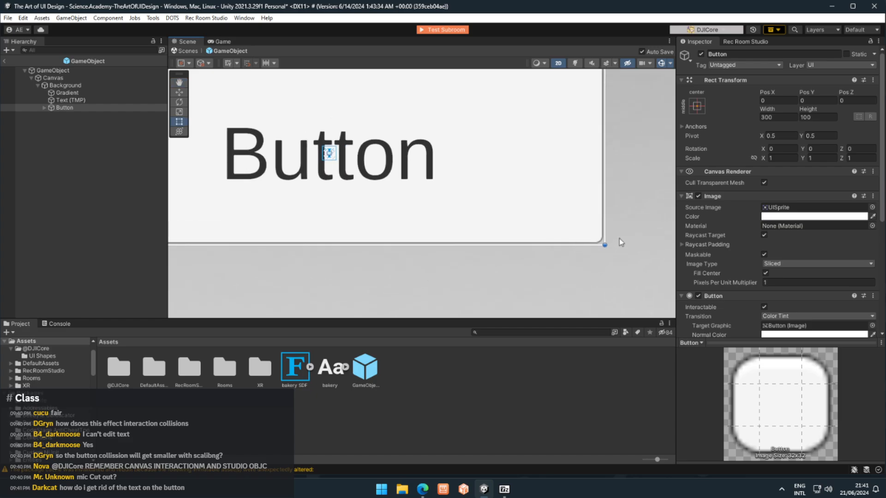
pyautogui.scroll(-10, 475, 254)
pyautogui.moveTo(459, 239); pyautogui.dragTo(503, 226, button='right')
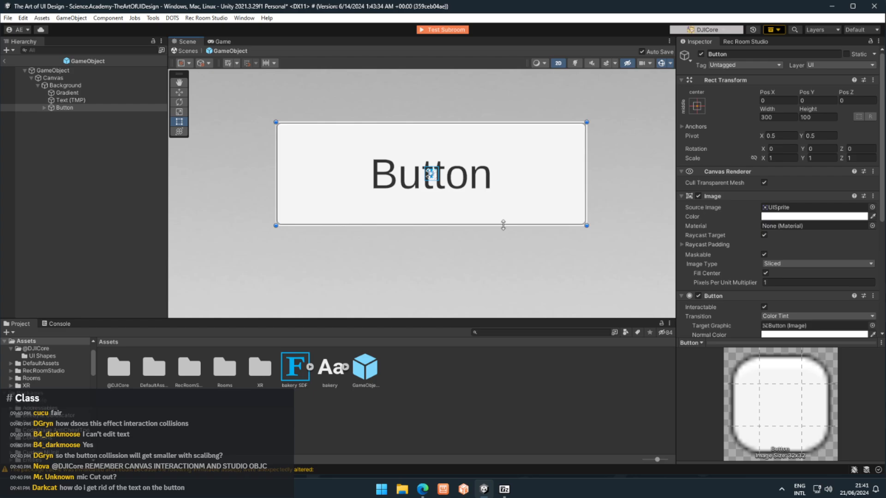
pyautogui.scroll(-2, 454, 245)
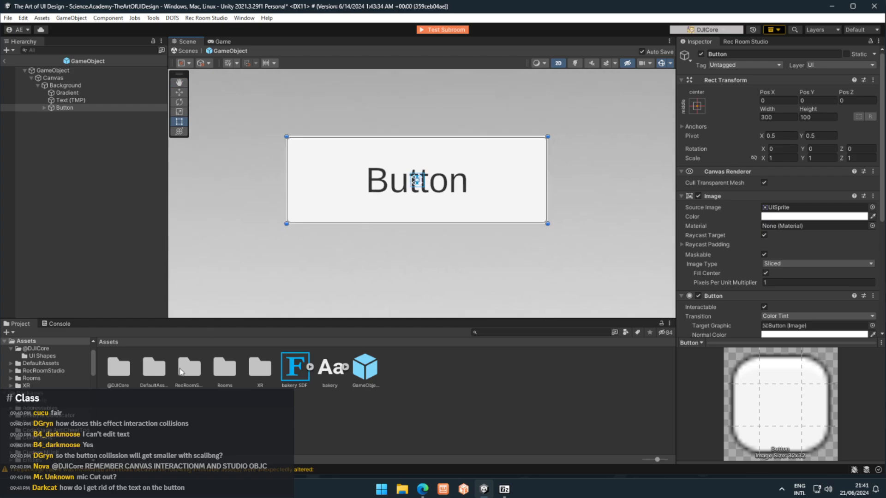
pyautogui.click(44, 357)
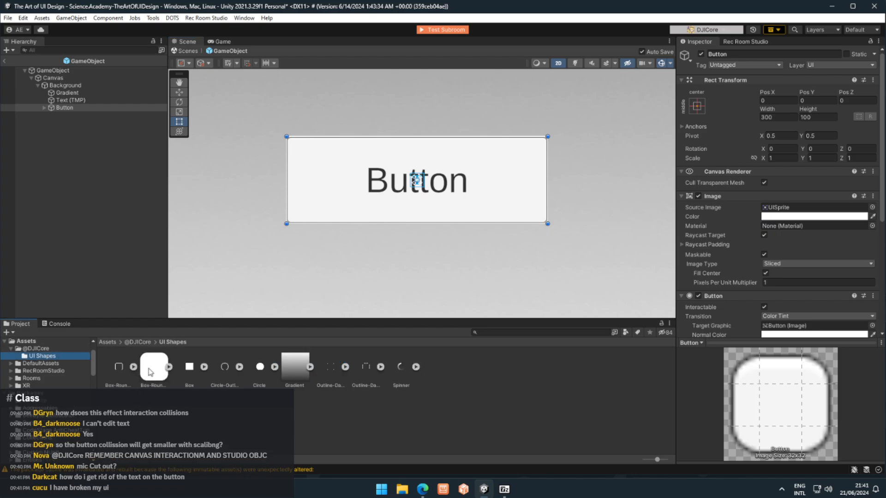
pyautogui.moveTo(153, 374); pyautogui.dragTo(821, 211)
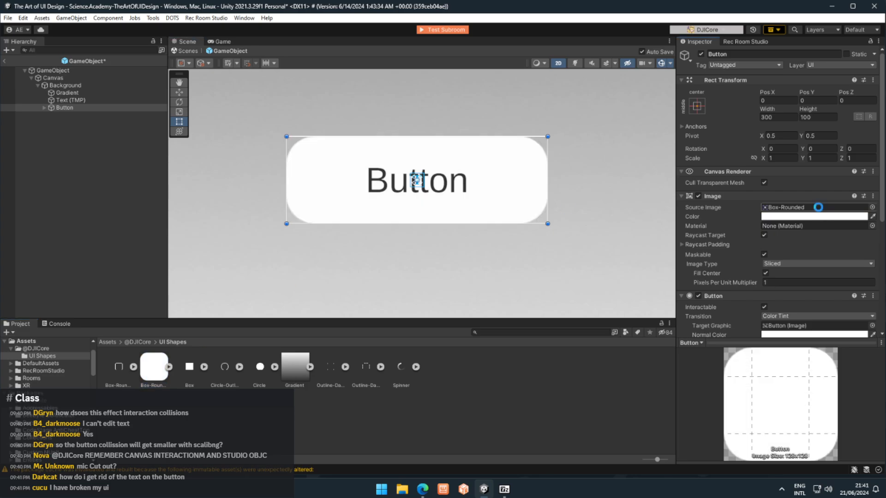
# - Examine the rounded button up close and against the whole panel, with nothing selected
pyautogui.scroll(-4, 421, 275)
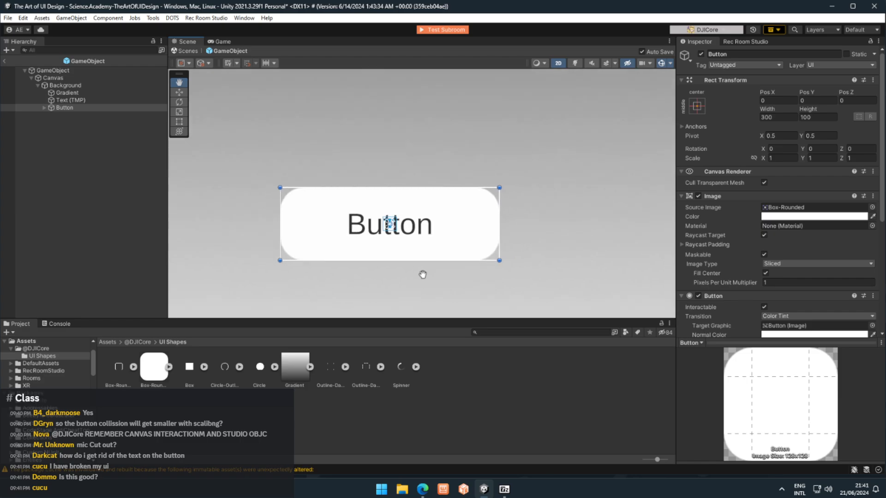
pyautogui.scroll(5, 429, 259)
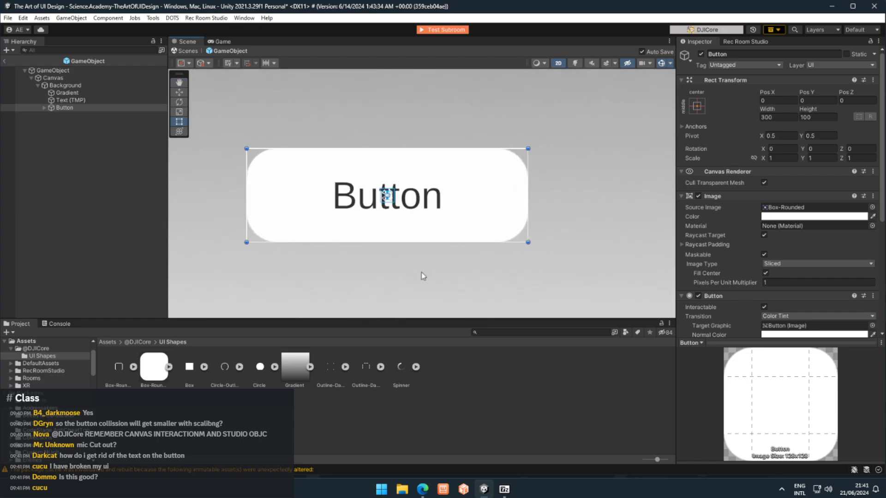
pyautogui.scroll(-8, 421, 275)
pyautogui.moveTo(411, 225); pyautogui.dragTo(405, 199, button='middle')
pyautogui.scroll(1, 405, 199)
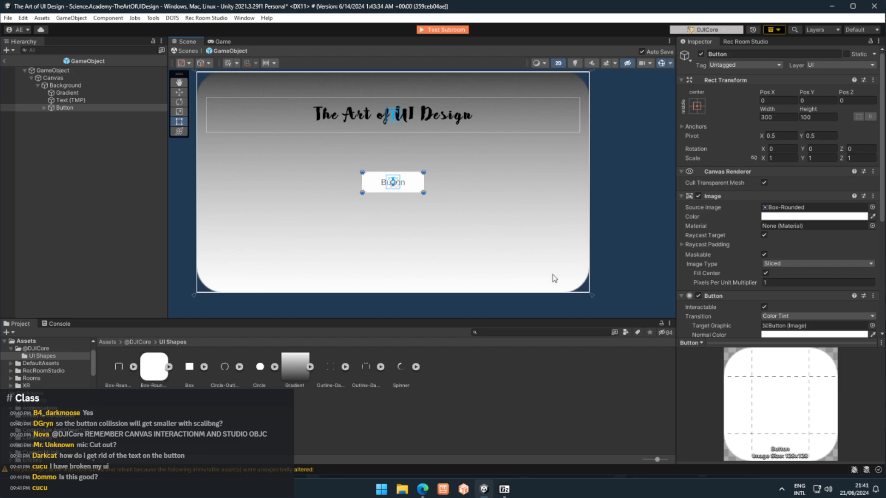
pyautogui.click(657, 225)
pyautogui.moveTo(625, 252); pyautogui.dragTo(618, 263, button='middle')
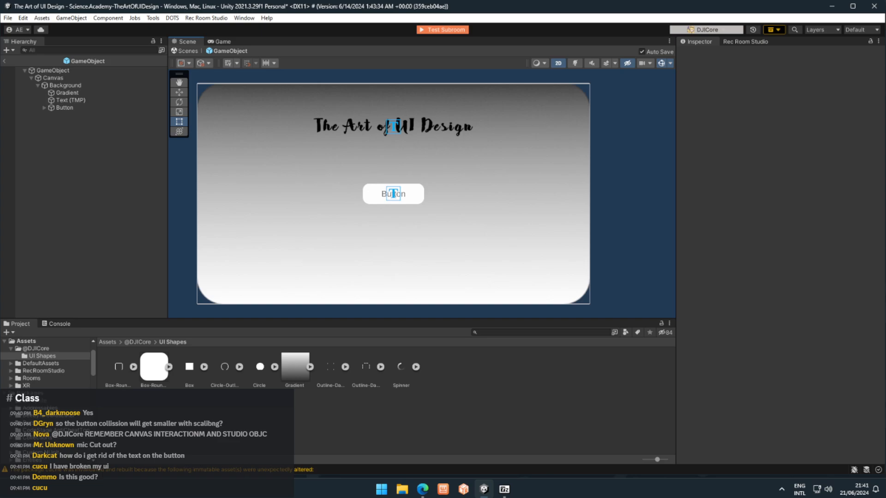
pyautogui.moveTo(297, 246); pyautogui.dragTo(289, 251, button='middle')
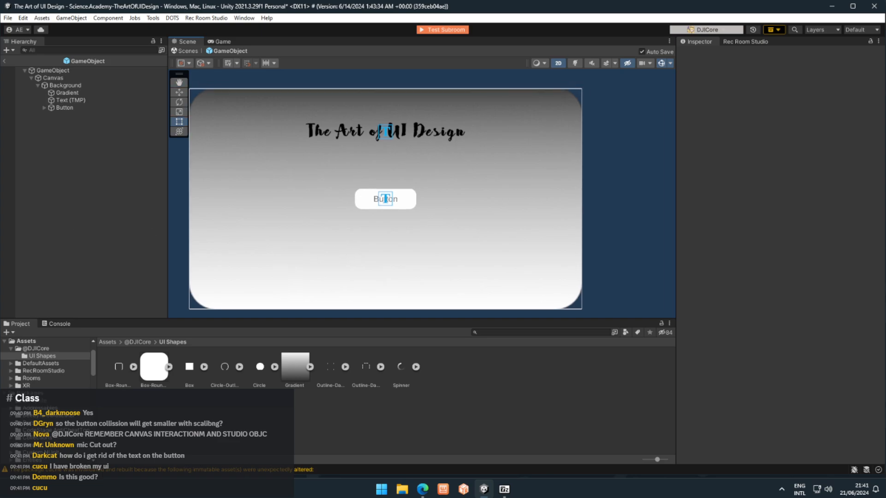
pyautogui.scroll(5, 341, 231)
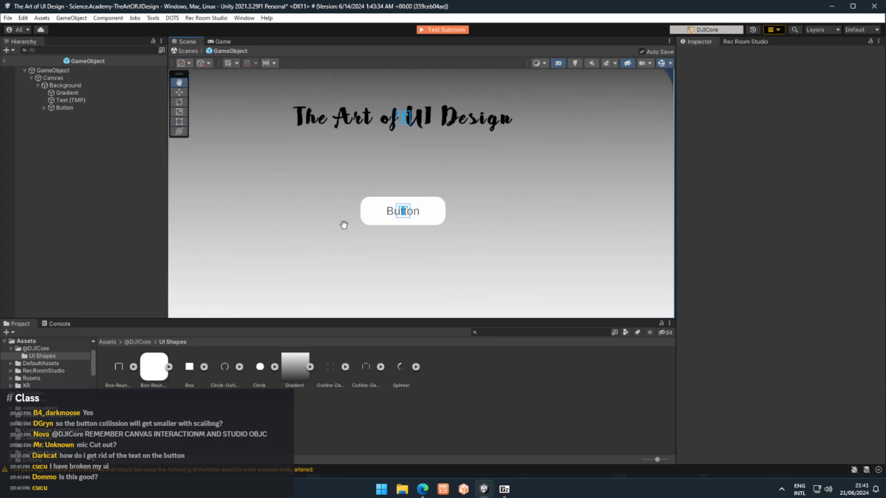
pyautogui.scroll(3, 283, 225)
pyautogui.moveTo(277, 228); pyautogui.dragTo(276, 230, button='middle')
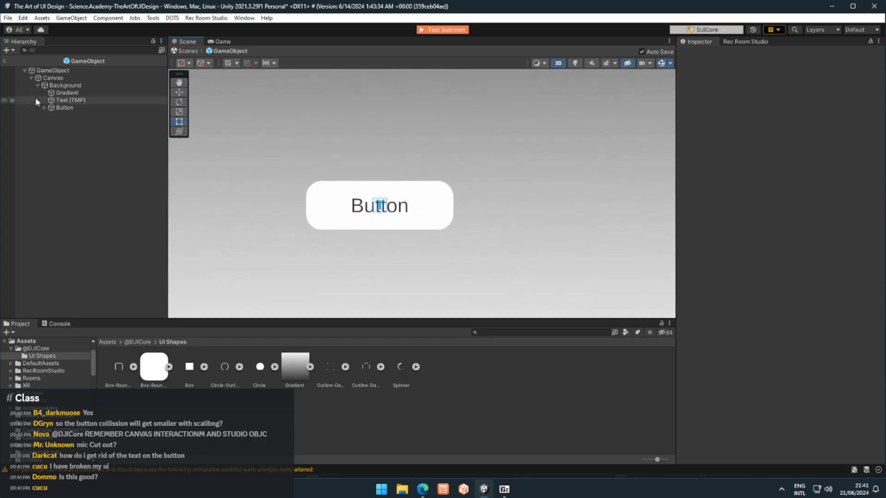
# - Expand the Button in the hierarchy and review the object commands available for its child text
pyautogui.click(44, 109)
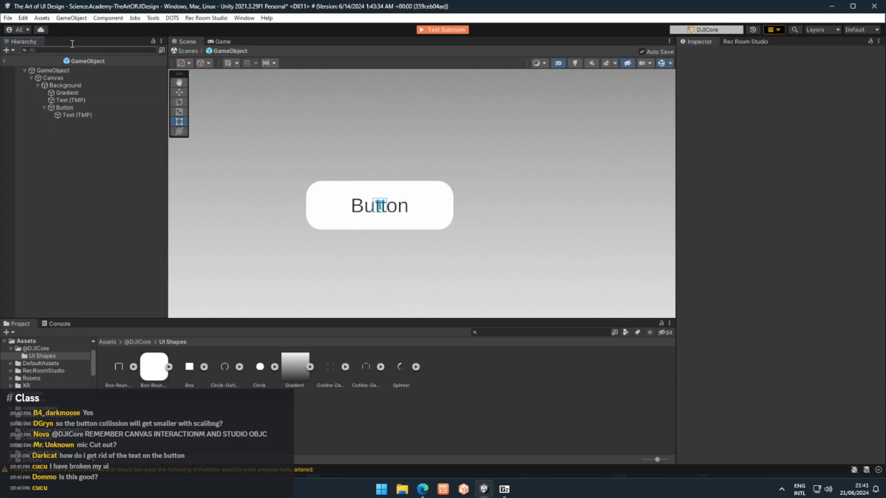
pyautogui.click(74, 115)
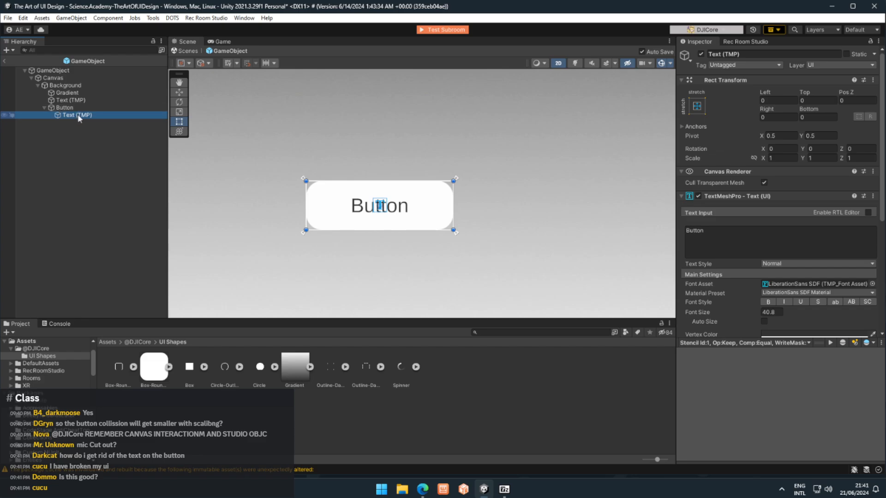
pyautogui.rightClick(78, 114)
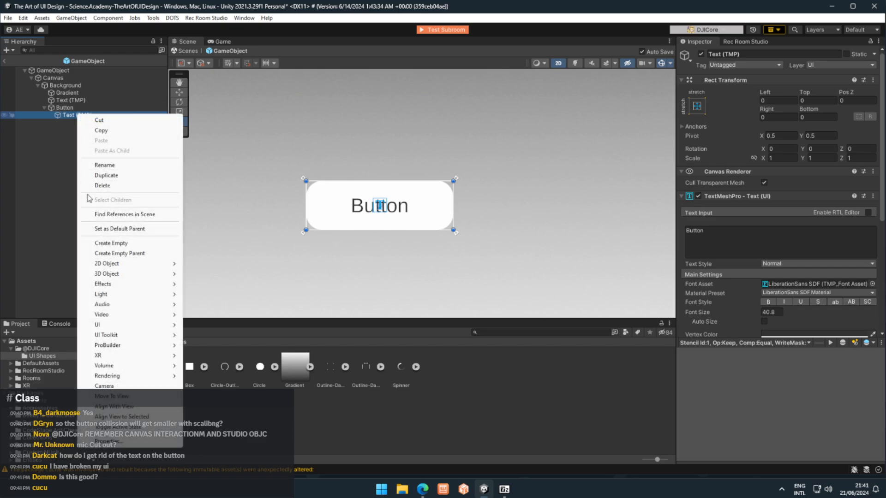
pyautogui.click(53, 196)
pyautogui.click(53, 194)
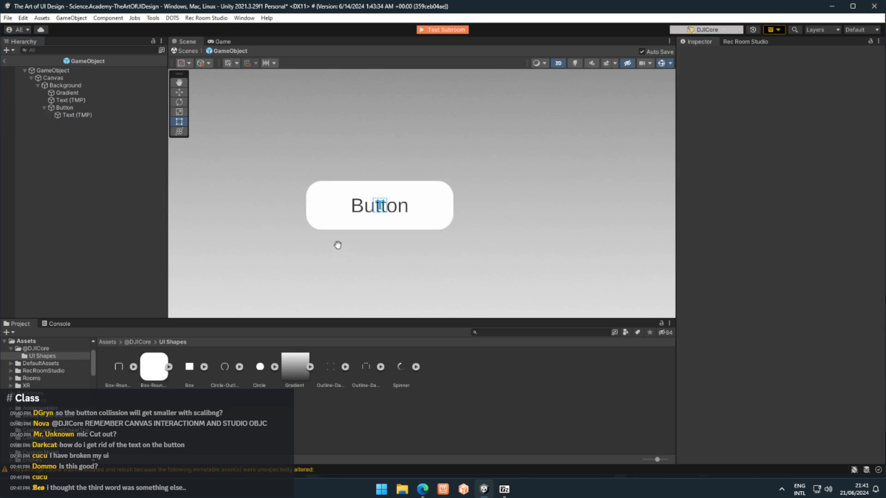
pyautogui.scroll(-5, 337, 245)
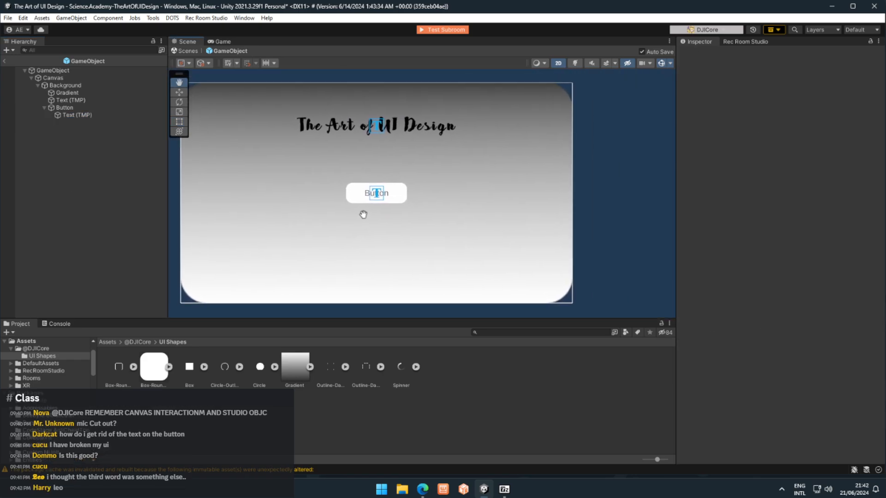
pyautogui.moveTo(363, 215); pyautogui.dragTo(404, 212)
pyautogui.scroll(1, 403, 215)
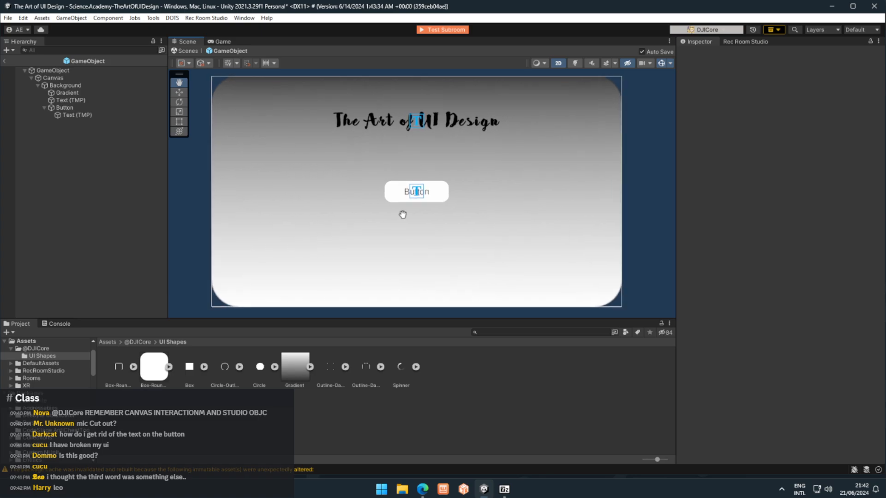
pyautogui.press('t')
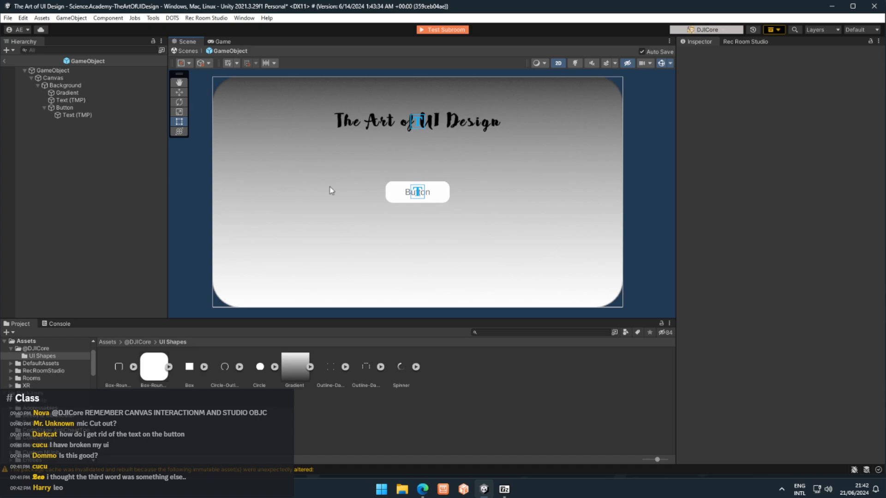
pyautogui.click(96, 184)
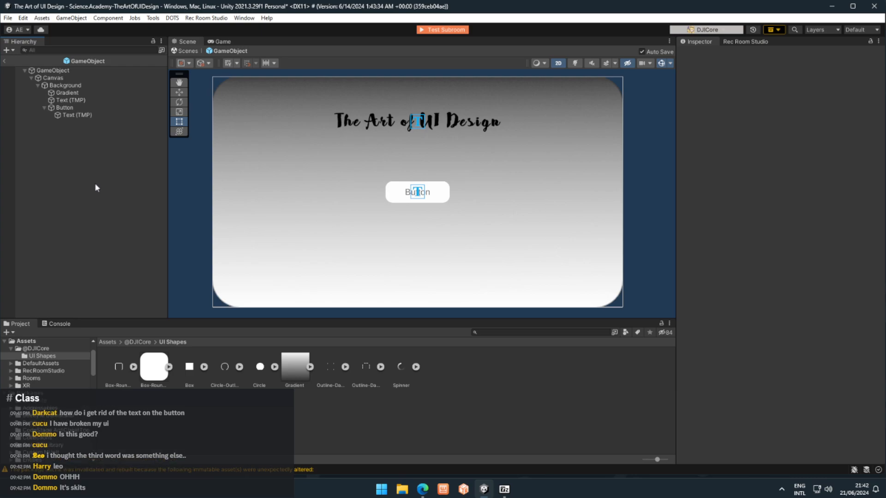
# - Add an event entry to the Button's On Click list
pyautogui.click(88, 108)
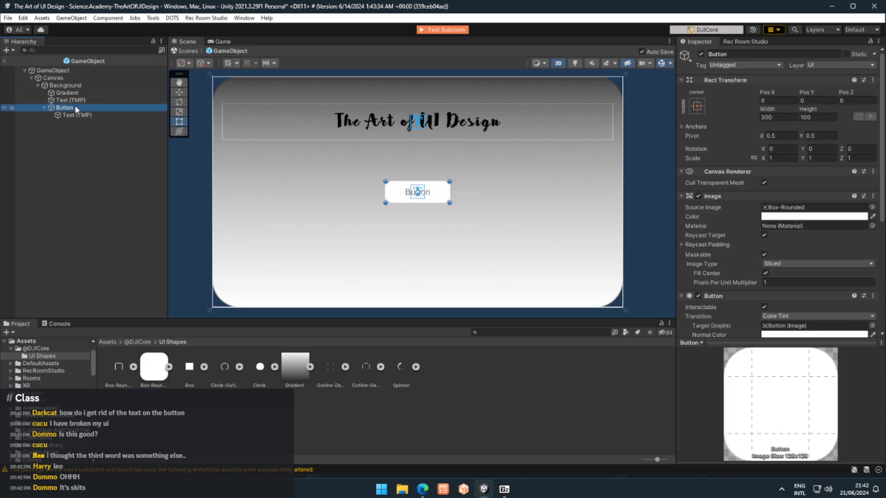
pyautogui.scroll(-5, 755, 282)
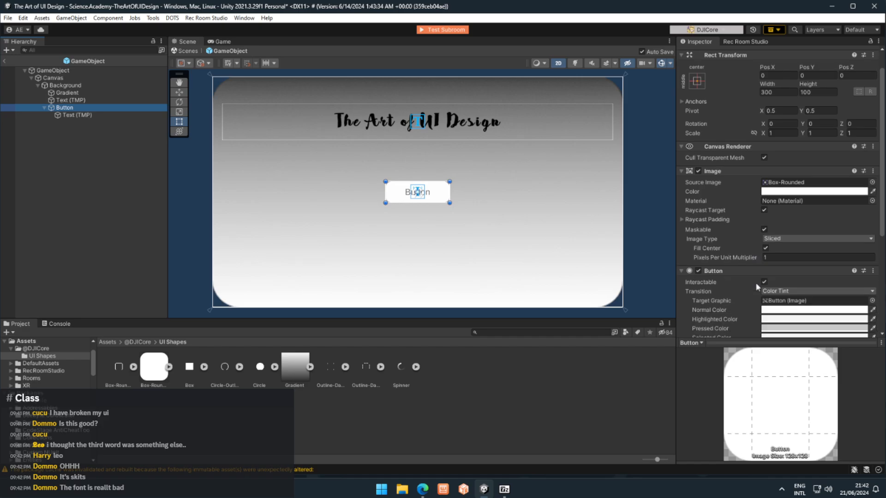
pyautogui.scroll(5, 710, 217)
pyautogui.scroll(-6, 734, 215)
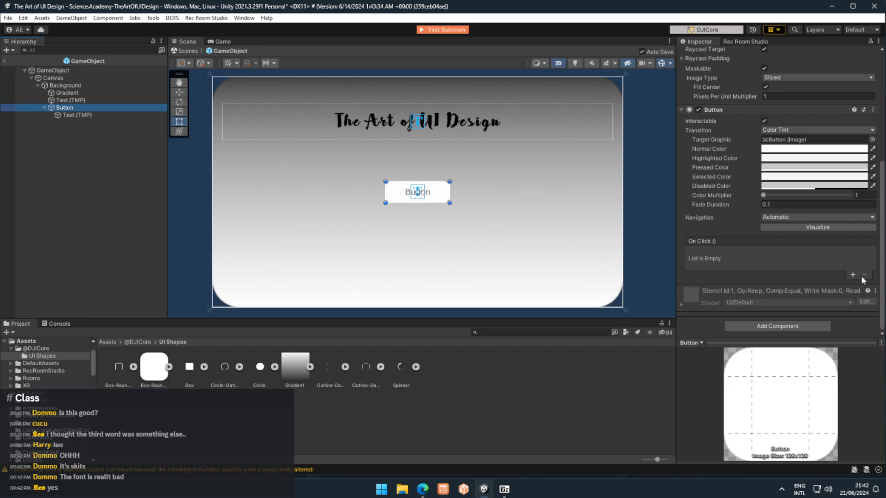
pyautogui.click(701, 242)
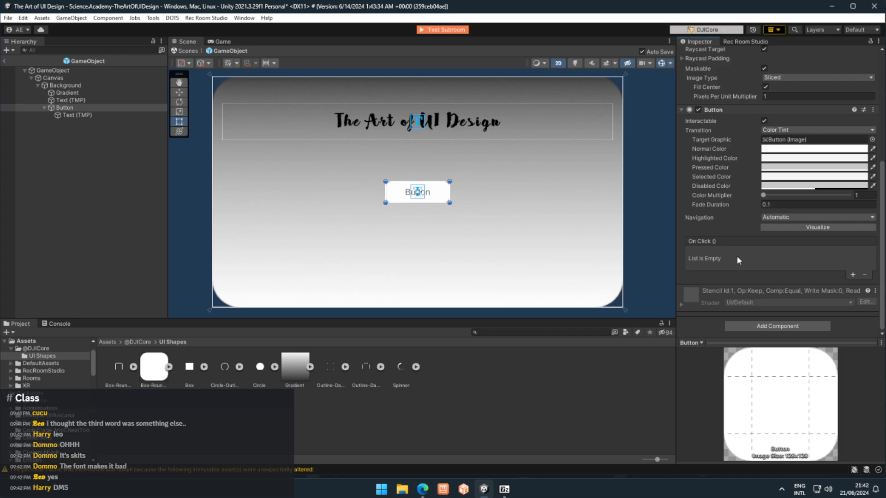
pyautogui.click(854, 275)
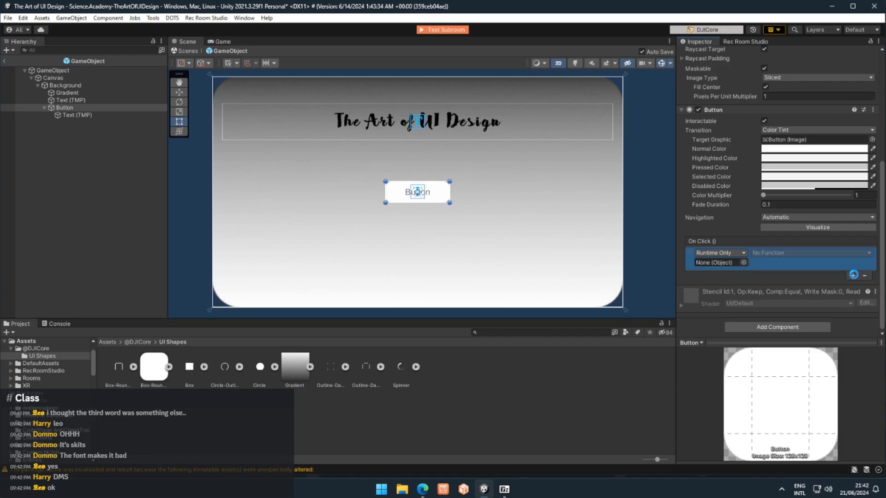
pyautogui.scroll(-2, 787, 285)
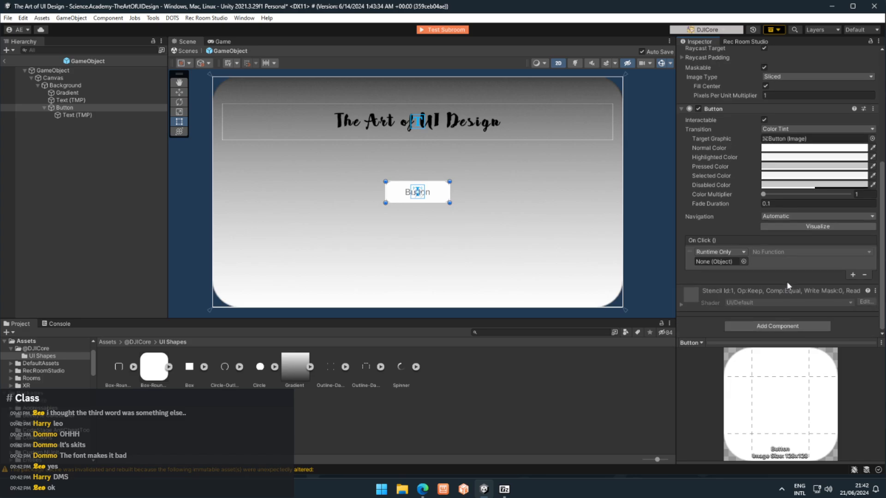
pyautogui.click(789, 268)
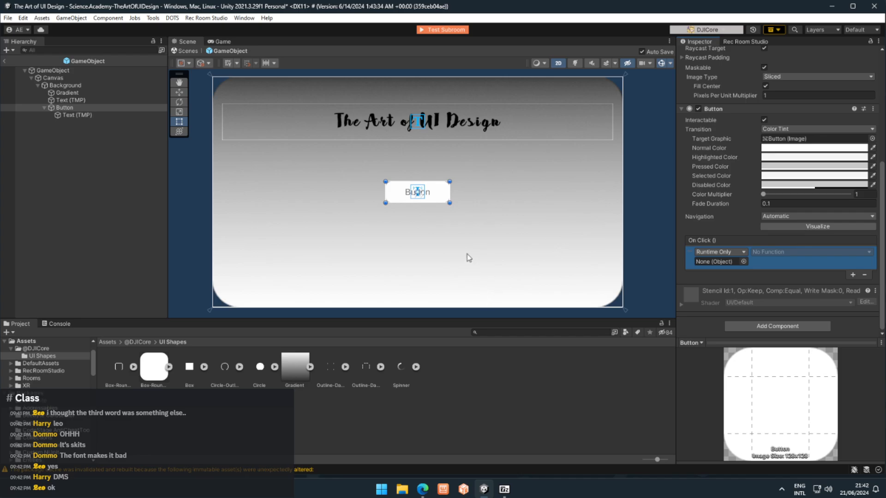
# - Assign the title's Text (TMP) object as the target of the Button's On Click entry
pyautogui.moveTo(453, 260); pyautogui.dragTo(451, 260, button='middle')
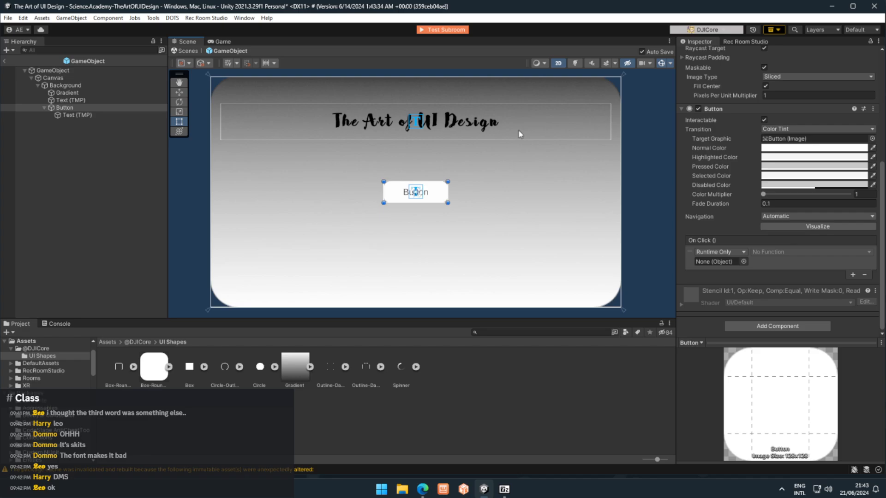
pyautogui.click(65, 102)
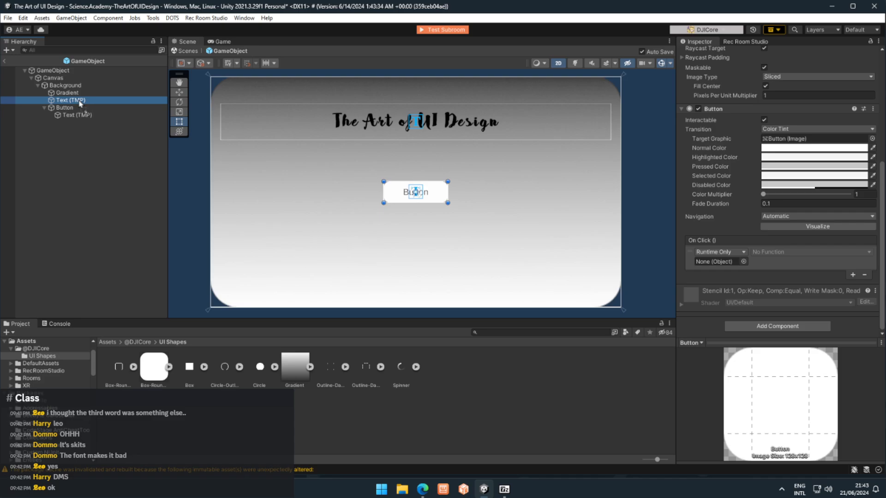
pyautogui.moveTo(79, 103); pyautogui.dragTo(723, 266)
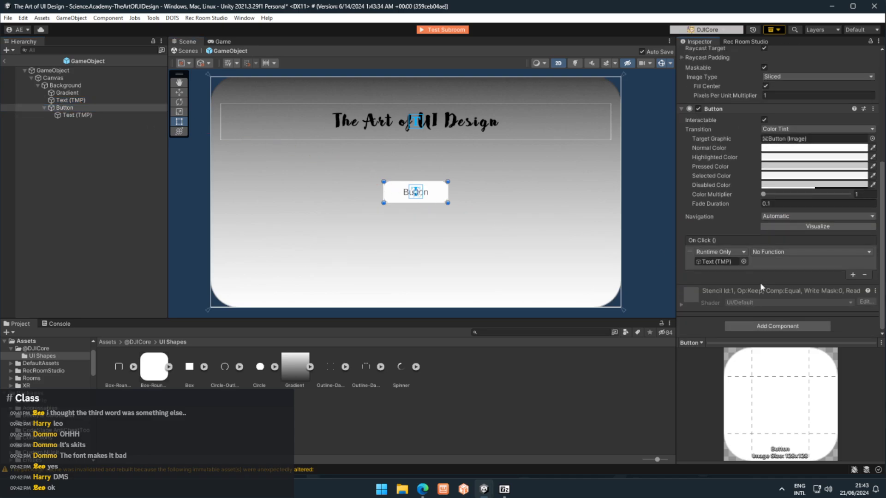
# - Set the Button's On Click function to the TextMeshProUGUI string text property
pyautogui.click(768, 265)
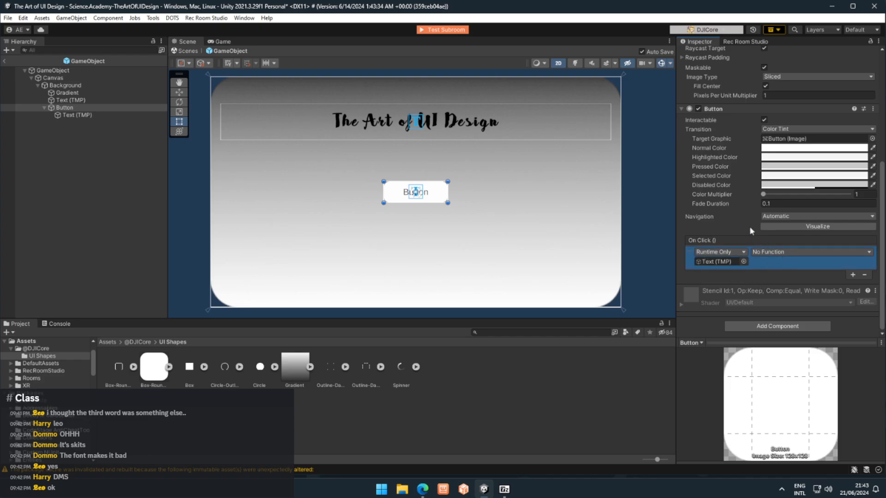
pyautogui.click(776, 253)
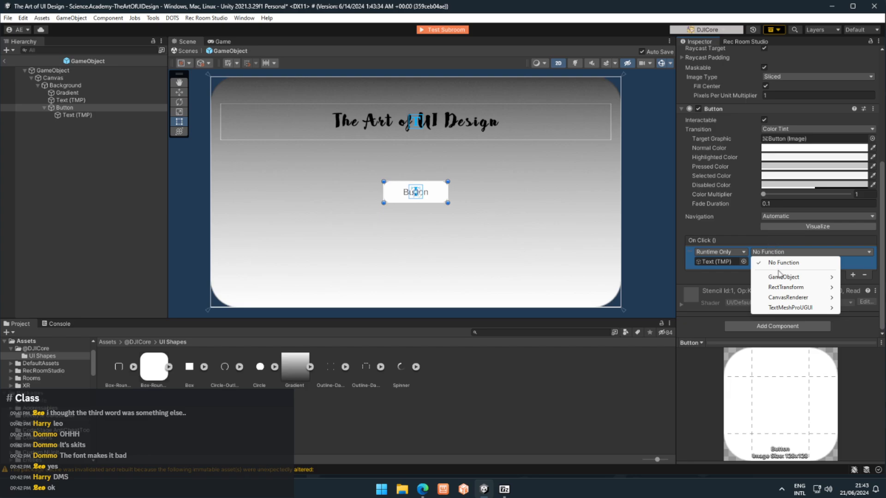
pyautogui.moveTo(784, 312)
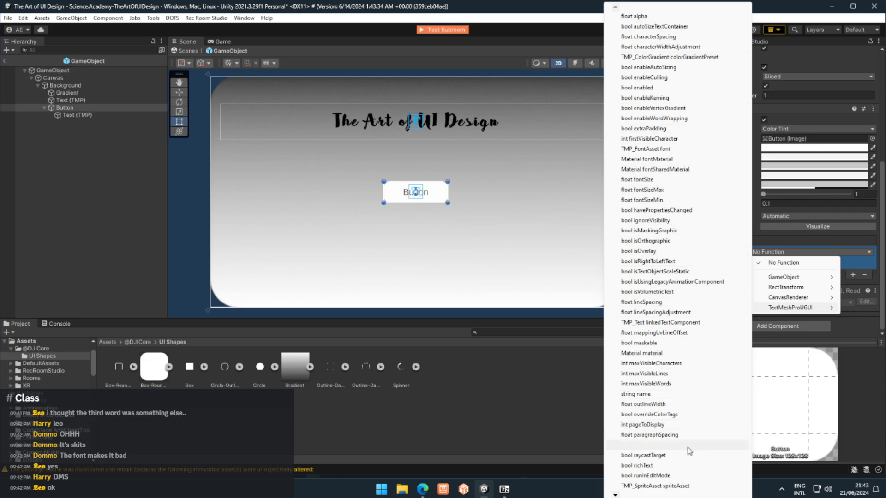
pyautogui.moveTo(639, 495)
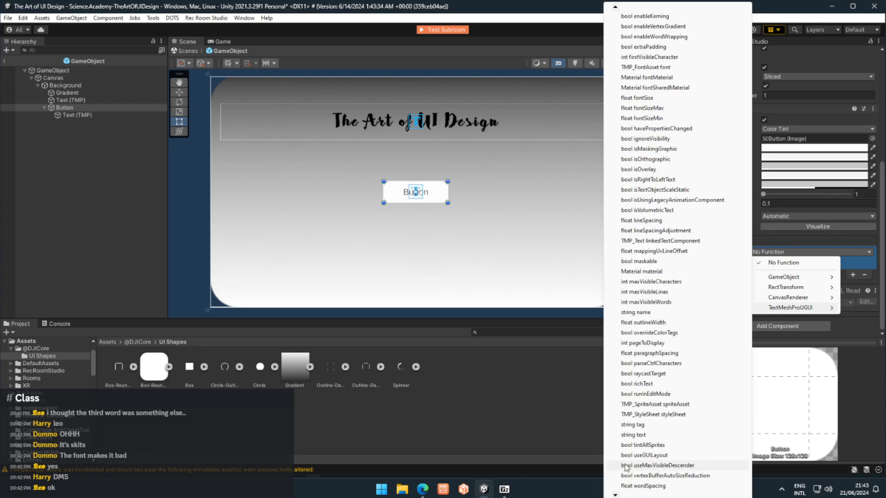
pyautogui.click(663, 436)
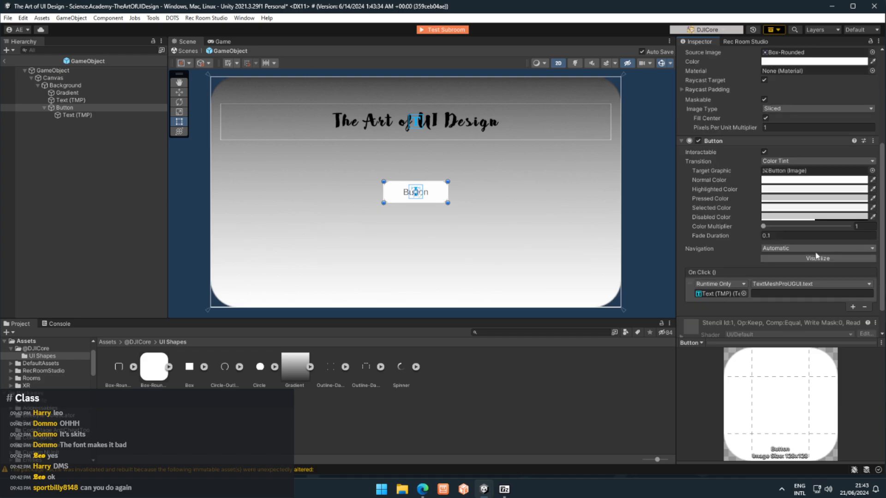
# - Enter "DJICore" as the text value of the On Click entry and deselect the Button
pyautogui.click(790, 293)
pyautogui.write('DJICore')
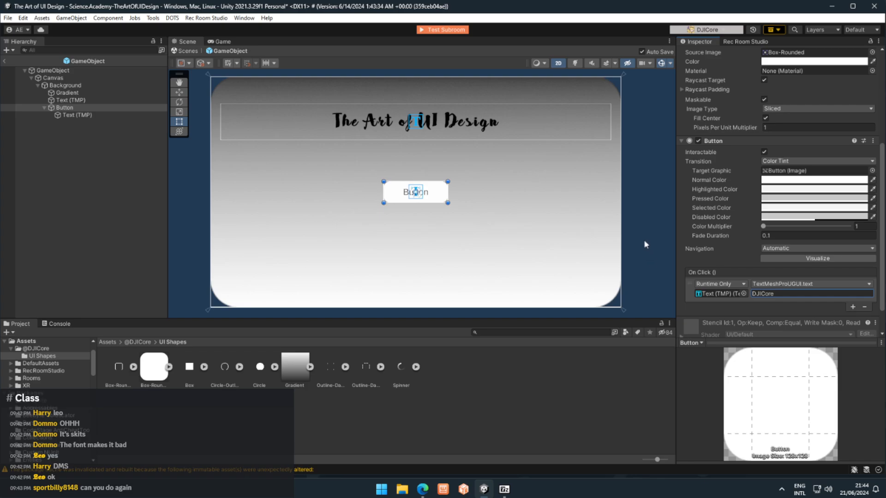
pyautogui.click(638, 282)
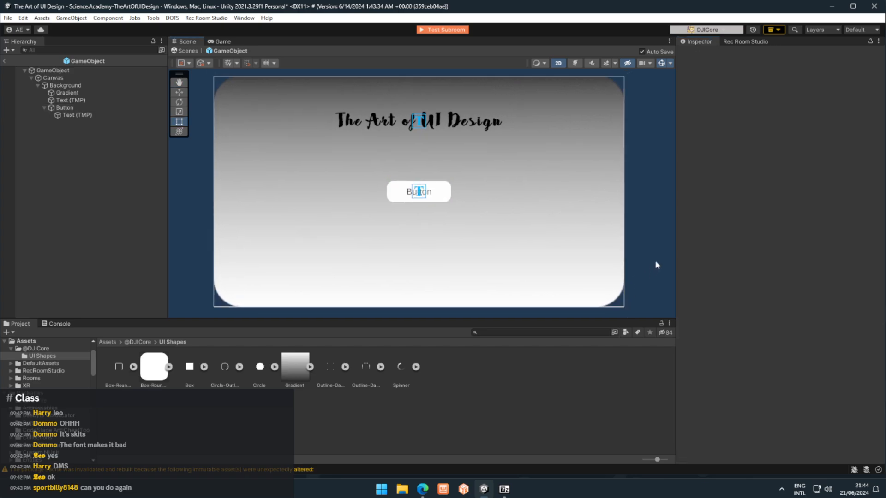
pyautogui.scroll(-3, 637, 286)
pyautogui.moveTo(636, 287); pyautogui.dragTo(612, 280, button='middle')
pyautogui.scroll(1, 607, 273)
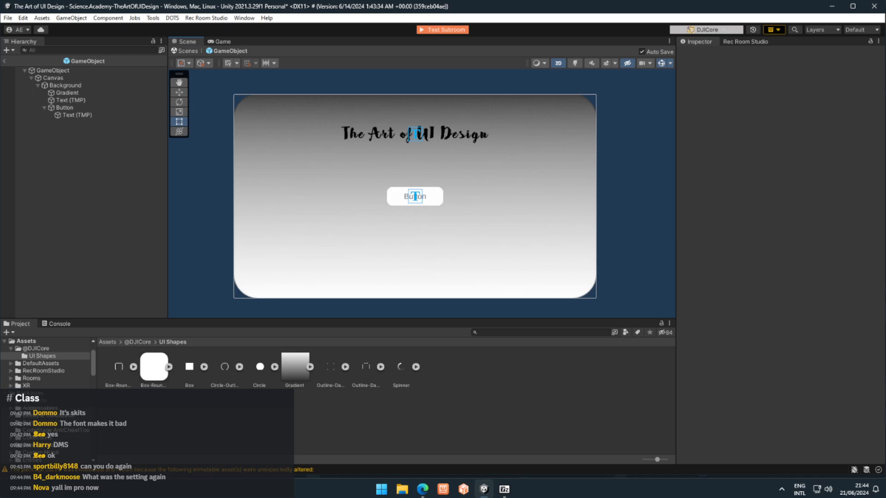
# - Select the Button again and review the TextMeshProUGUI functions available for its On Click entry
pyautogui.click(82, 107)
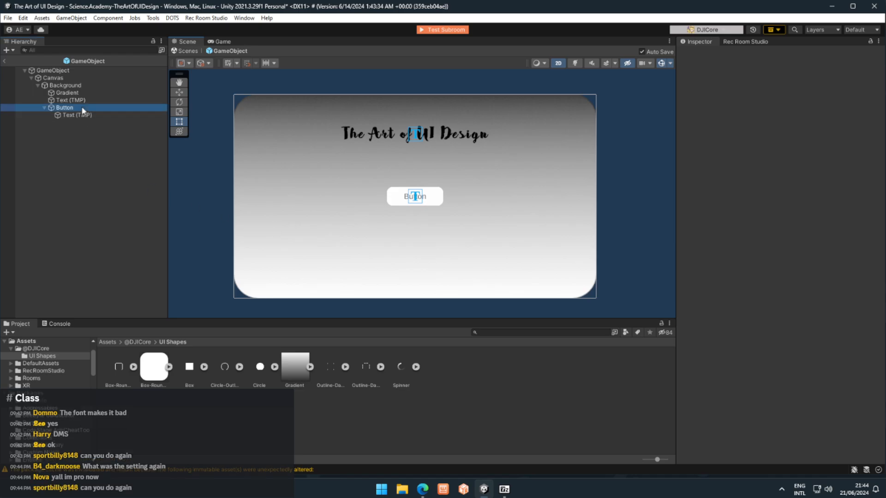
pyautogui.scroll(-5, 783, 303)
pyautogui.scroll(-1, 783, 303)
pyautogui.click(783, 252)
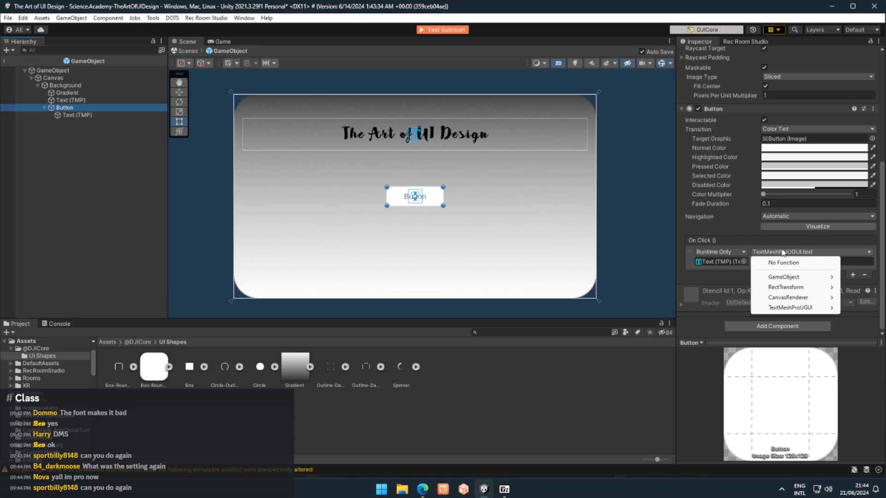
pyautogui.click(774, 243)
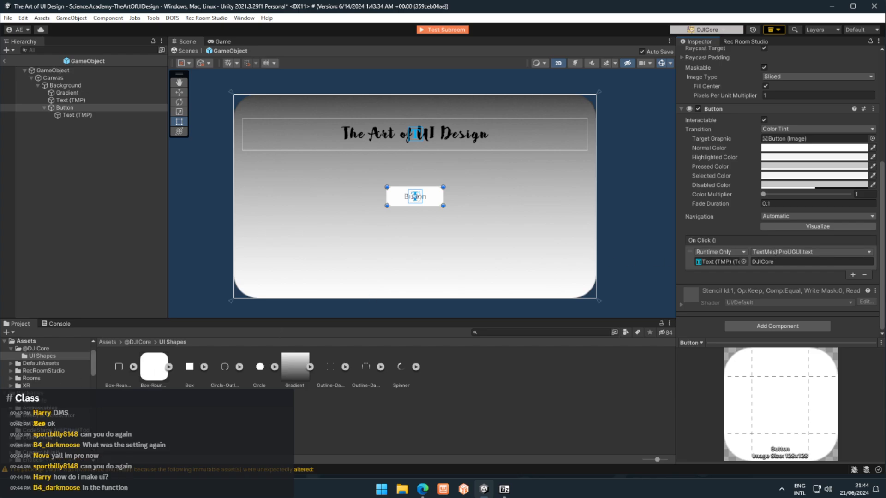
pyautogui.click(802, 253)
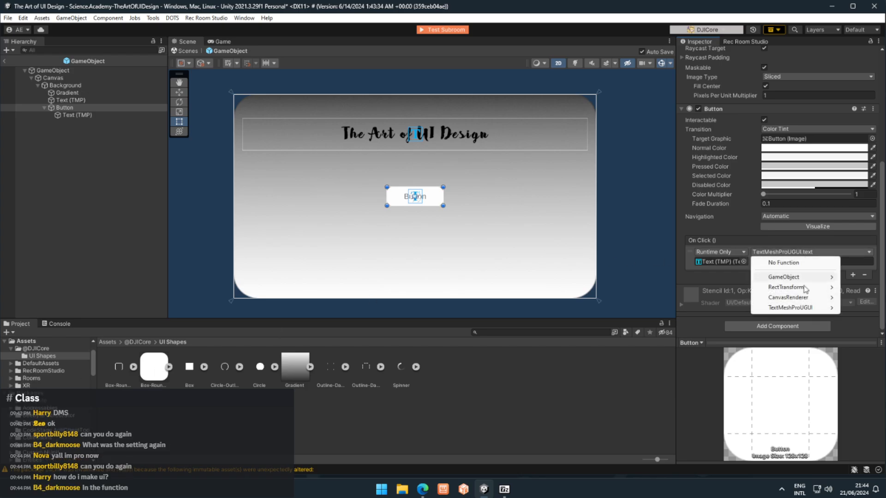
pyautogui.moveTo(808, 311)
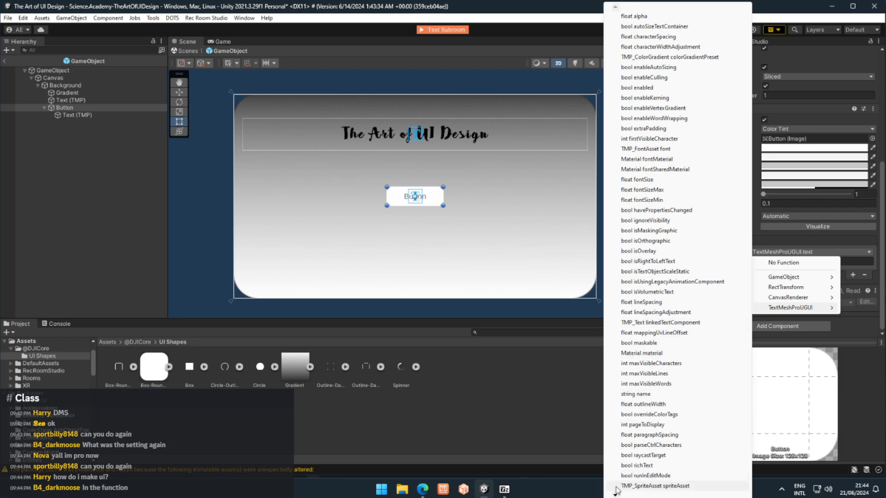
pyautogui.moveTo(616, 496)
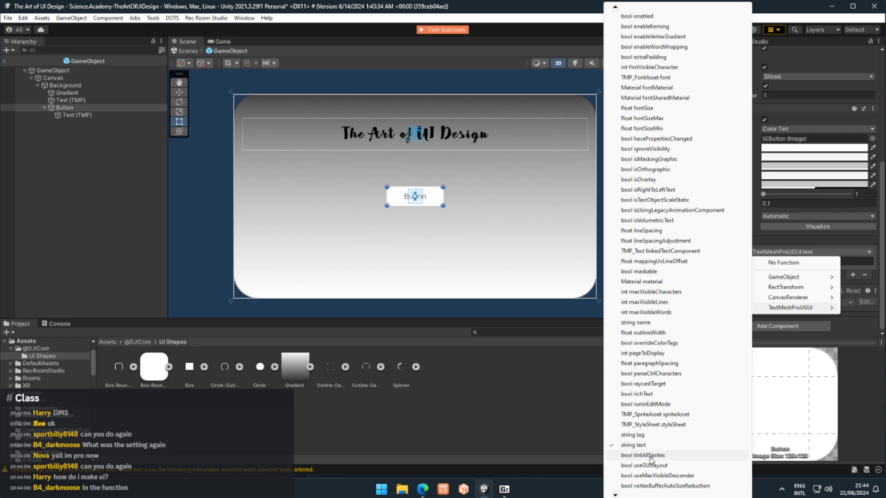
pyautogui.click(467, 297)
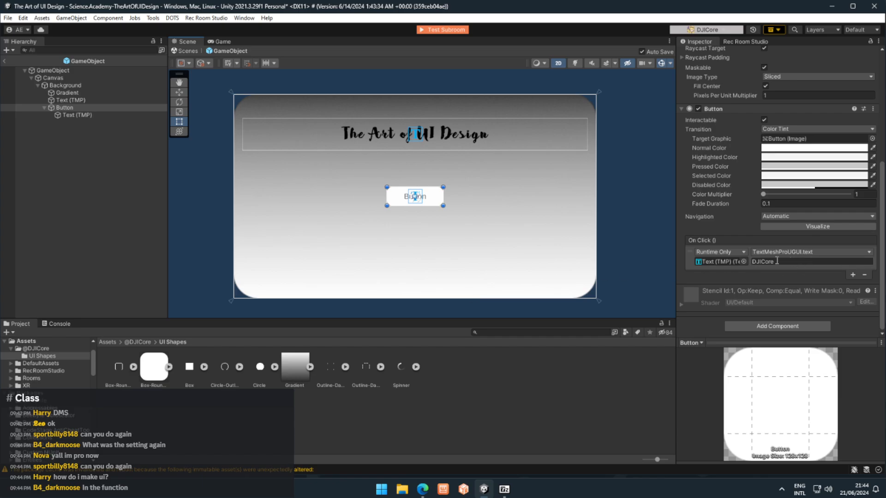
pyautogui.moveTo(521, 279); pyautogui.dragTo(515, 281, button='middle')
pyautogui.click(646, 271)
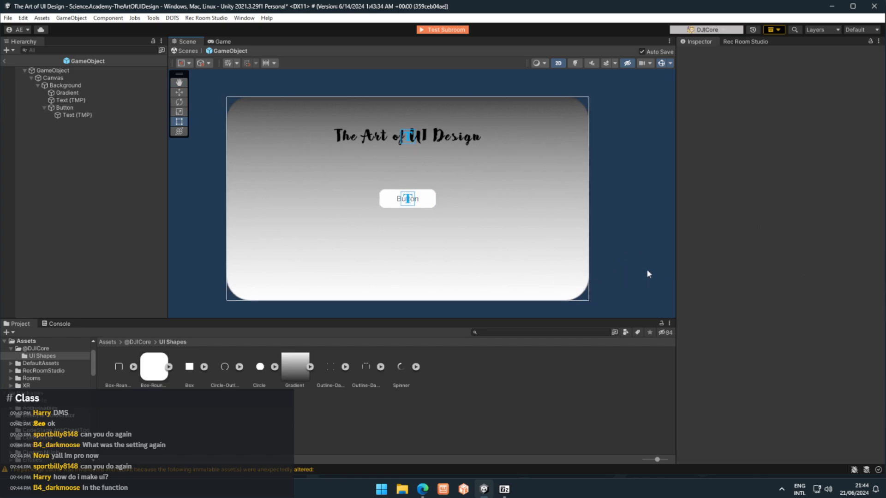
# - Locate string text once more among the TextMeshProUGUI properties of the Button's On Click function
pyautogui.moveTo(392, 203); pyautogui.dragTo(393, 199, button='middle')
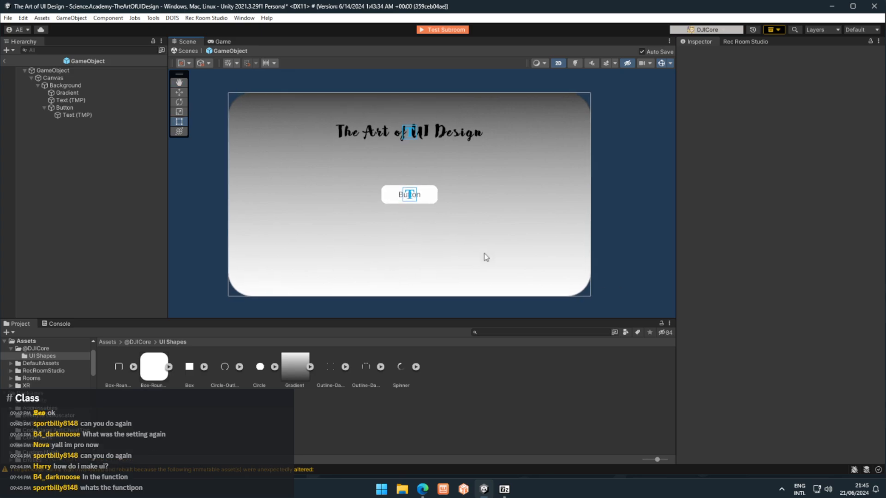
pyautogui.moveTo(486, 257); pyautogui.dragTo(485, 258, button='middle')
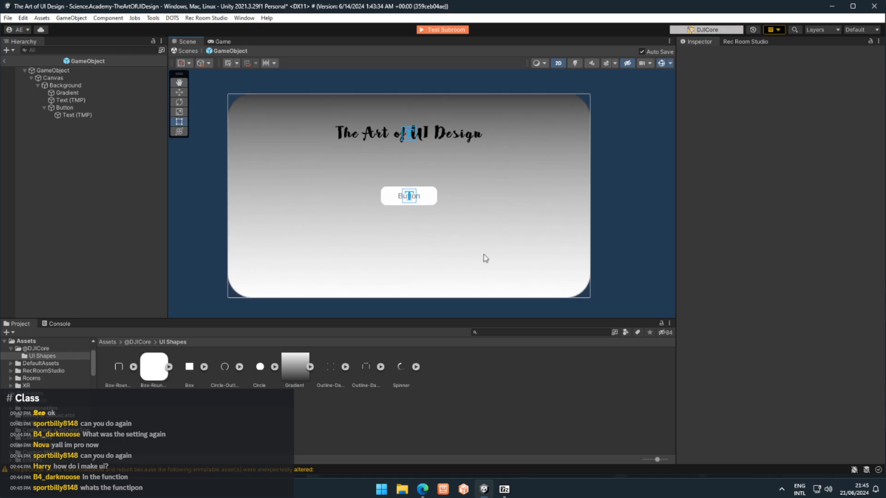
pyautogui.click(97, 106)
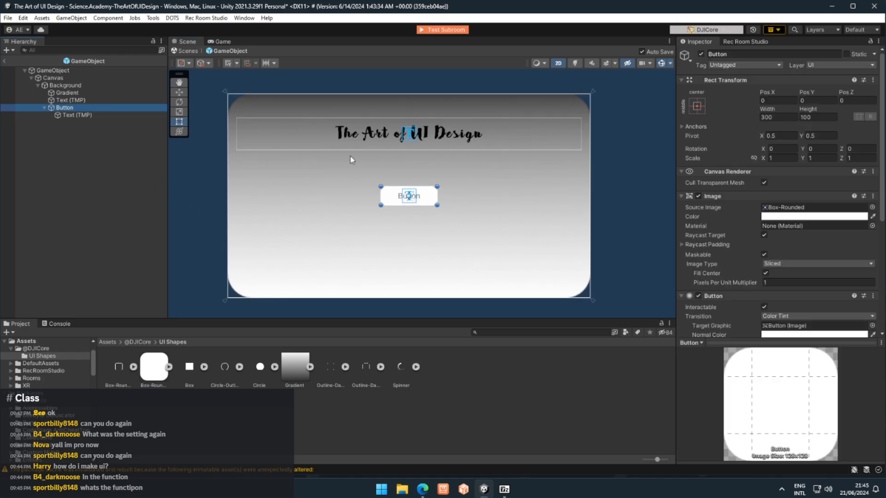
pyautogui.scroll(-5, 785, 285)
pyautogui.click(793, 288)
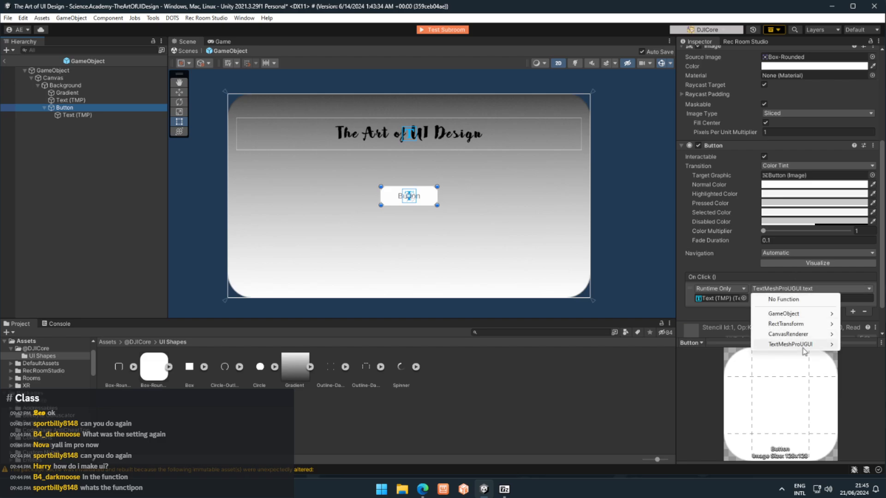
pyautogui.moveTo(805, 352)
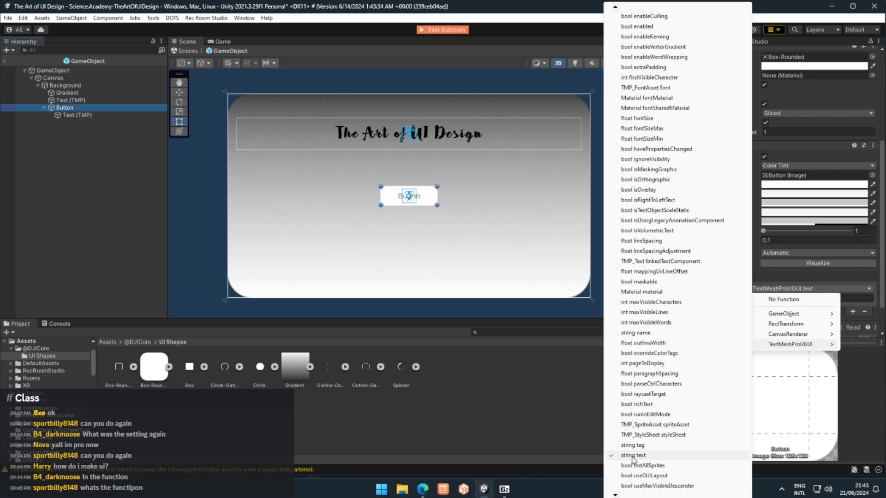
pyautogui.click(456, 410)
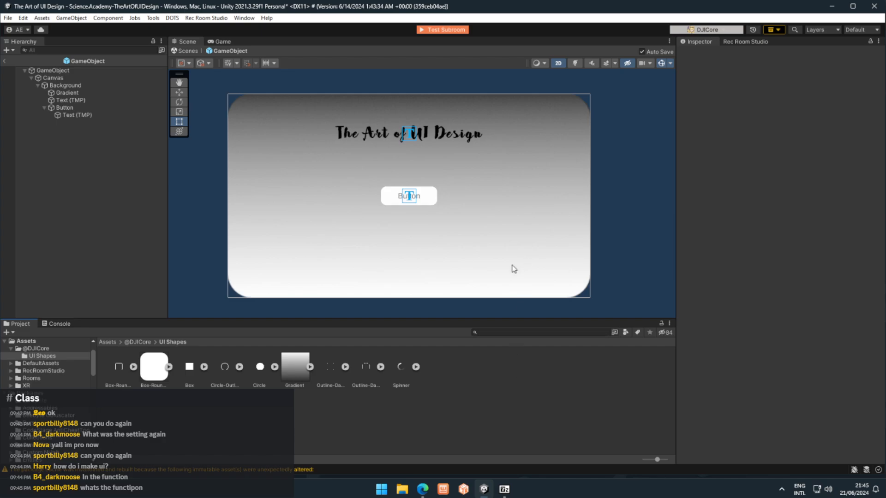
pyautogui.moveTo(442, 247); pyautogui.dragTo(454, 243, button='middle')
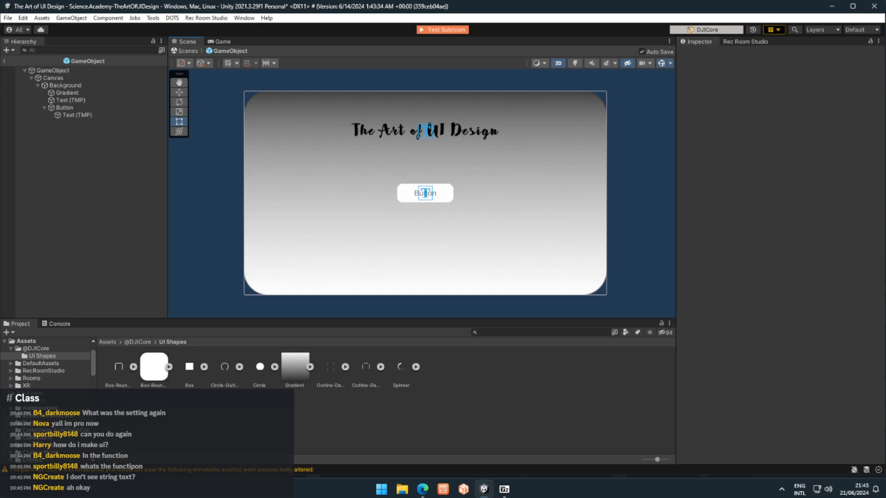
pyautogui.moveTo(304, 283); pyautogui.dragTo(303, 285, button='middle')
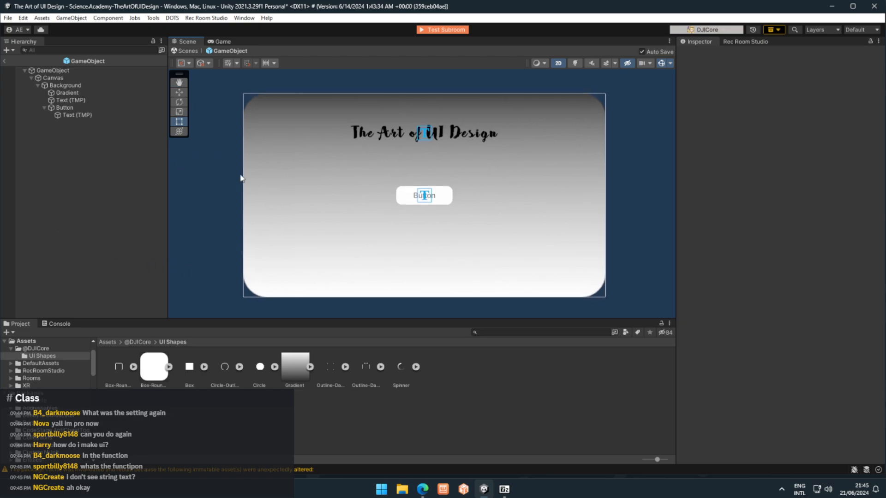
pyautogui.moveTo(215, 241); pyautogui.dragTo(222, 233, button='middle')
pyautogui.moveTo(345, 214)
pyautogui.mouseDown(button='middle')
pyautogui.moveTo(334, 216)
pyautogui.moveTo(340, 224)
pyautogui.mouseUp(button='middle')
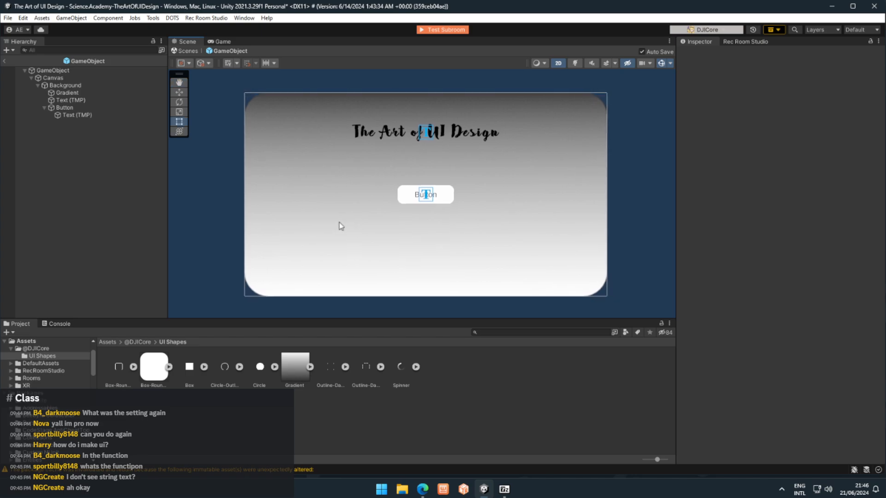
# - Add the Studio Object (Rec Room Studio) component to the root GameObject
pyautogui.click(79, 70)
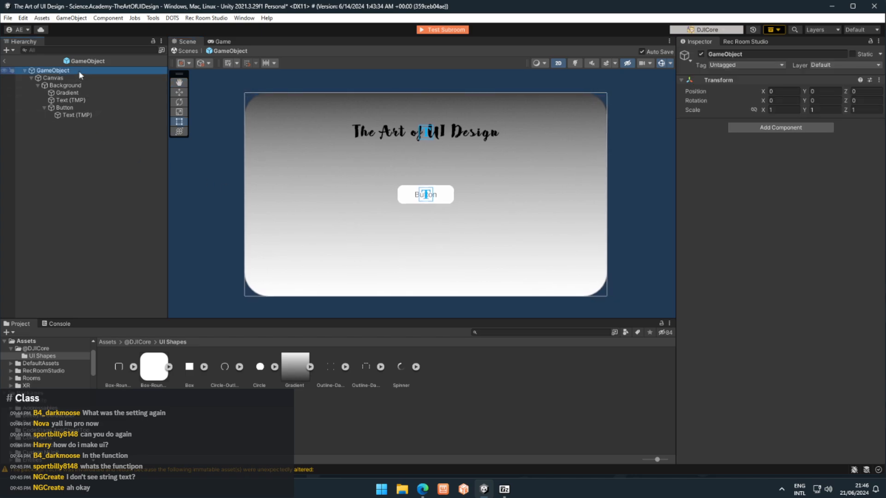
pyautogui.click(64, 168)
pyautogui.click(55, 72)
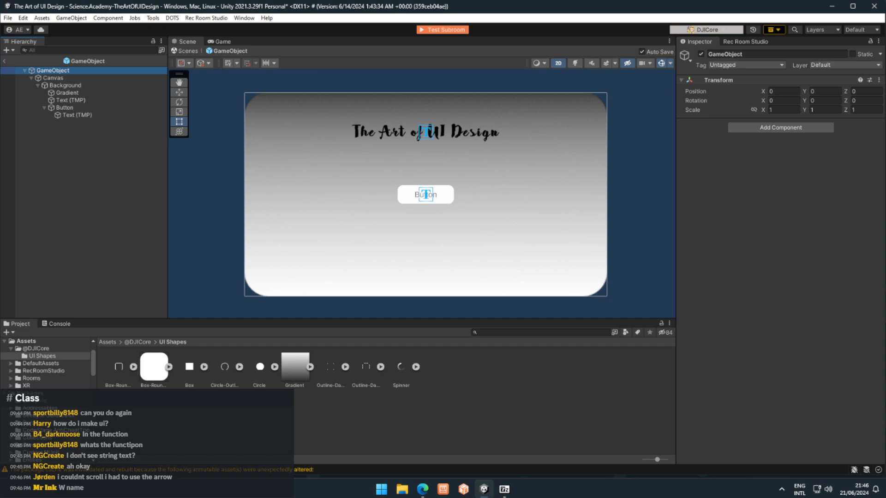
pyautogui.moveTo(315, 237); pyautogui.dragTo(310, 239, button='middle')
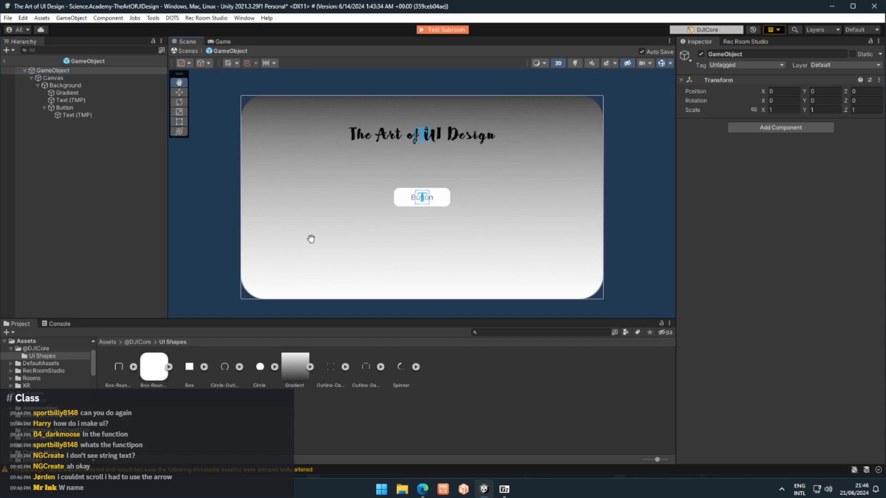
pyautogui.click(58, 71)
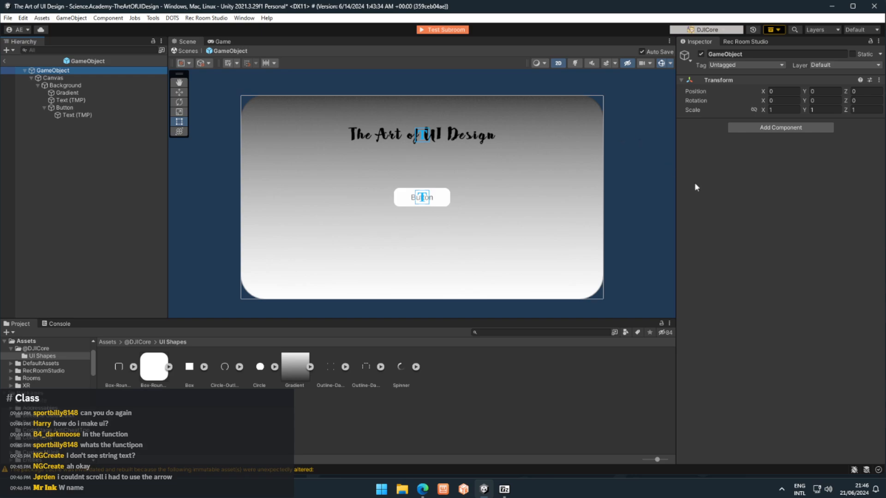
pyautogui.click(694, 44)
pyautogui.click(790, 132)
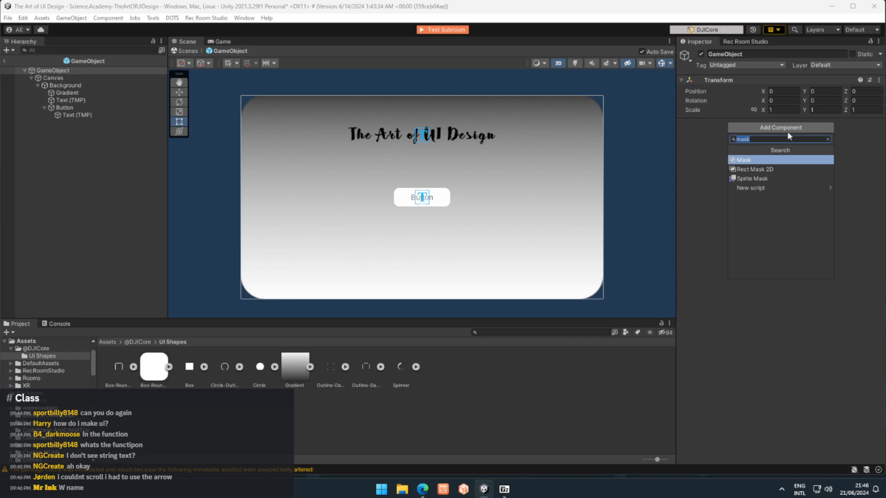
pyautogui.write('obje')
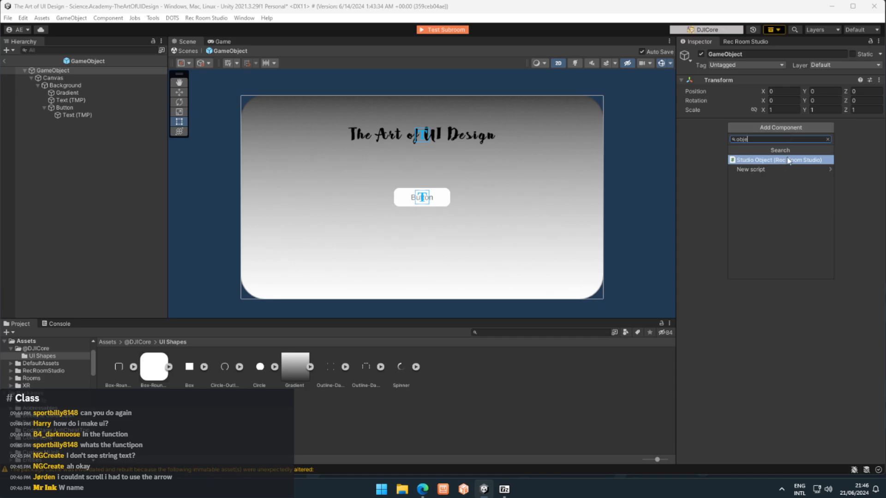
pyautogui.click(812, 162)
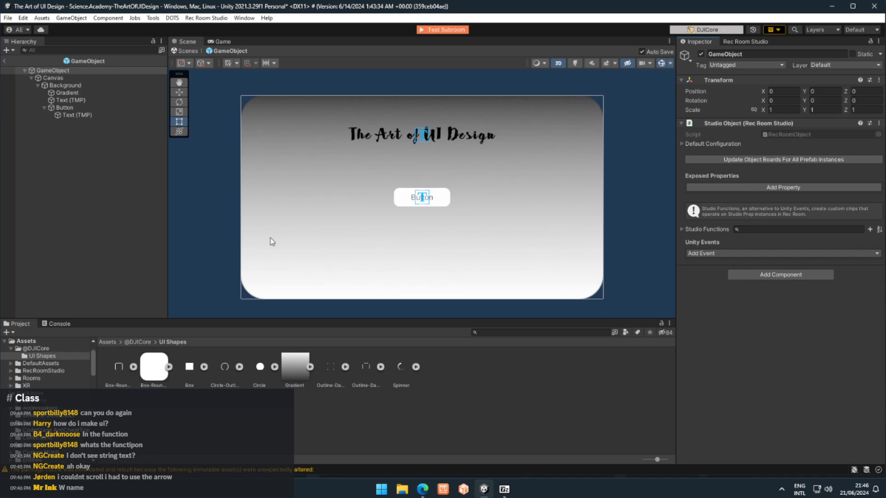
# - Add the Canvas Interaction (Rec Room Studio) component to the Canvas
pyautogui.moveTo(263, 257); pyautogui.dragTo(267, 256, button='middle')
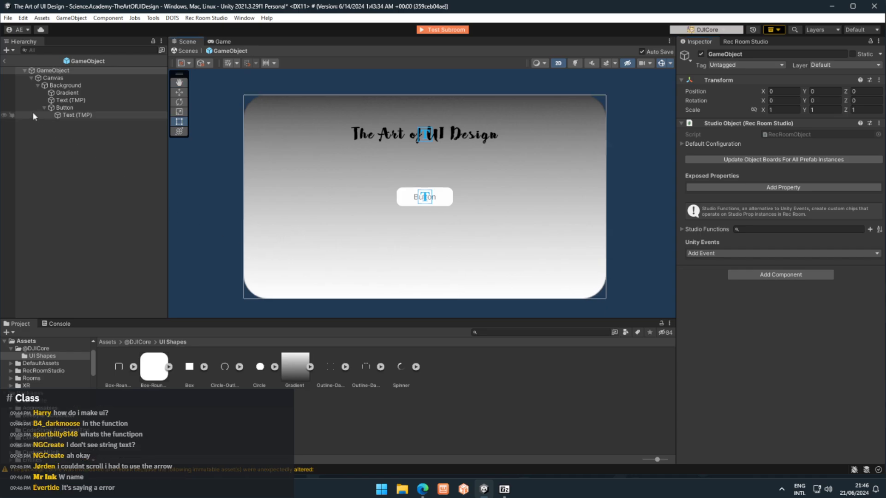
pyautogui.click(53, 78)
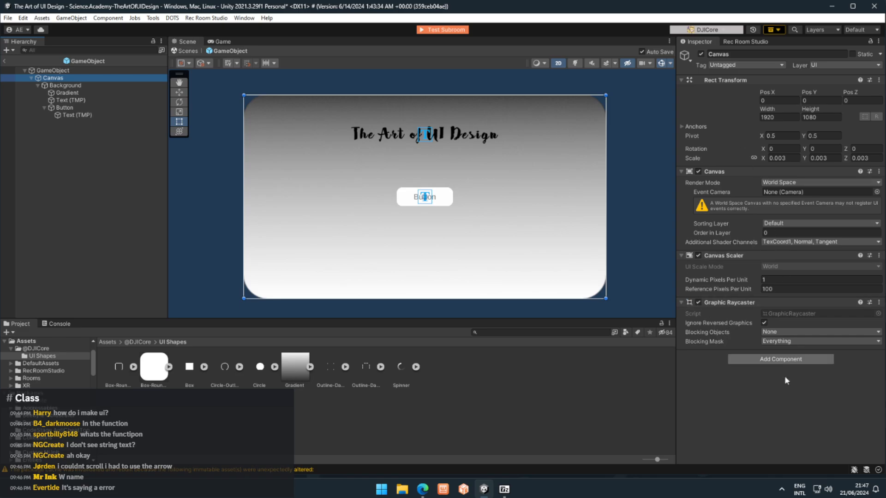
pyautogui.click(785, 360)
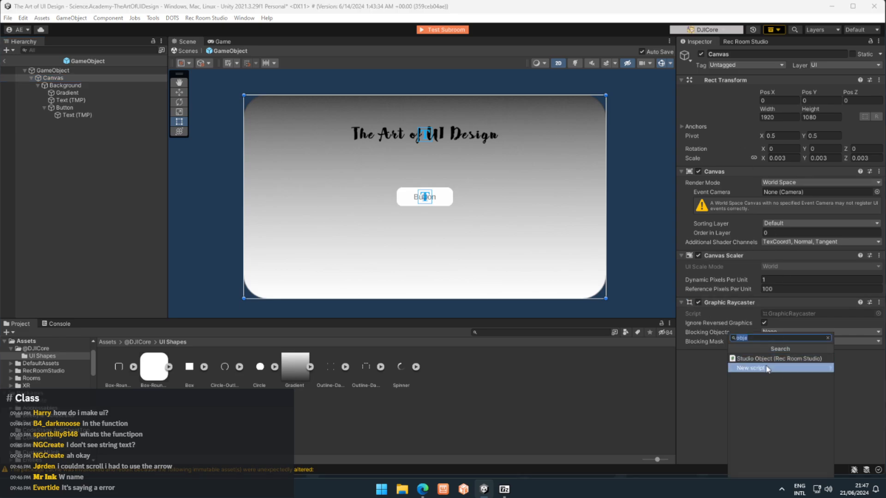
pyautogui.write('canv')
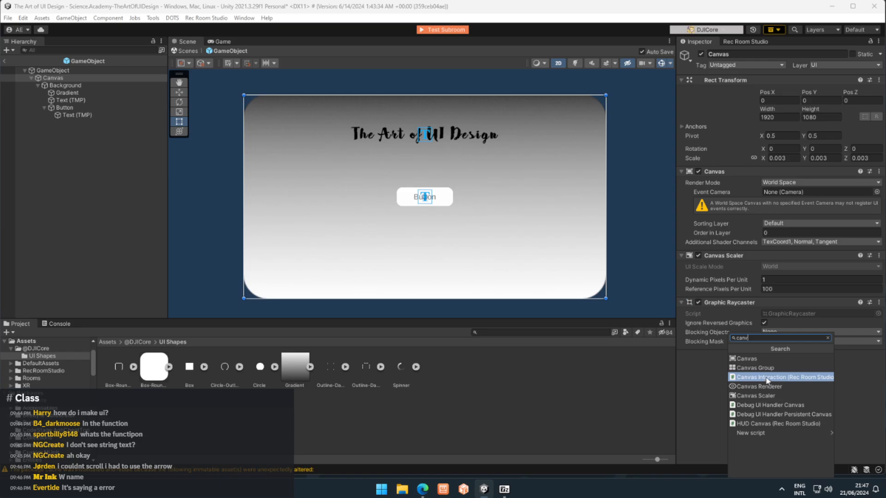
pyautogui.click(765, 378)
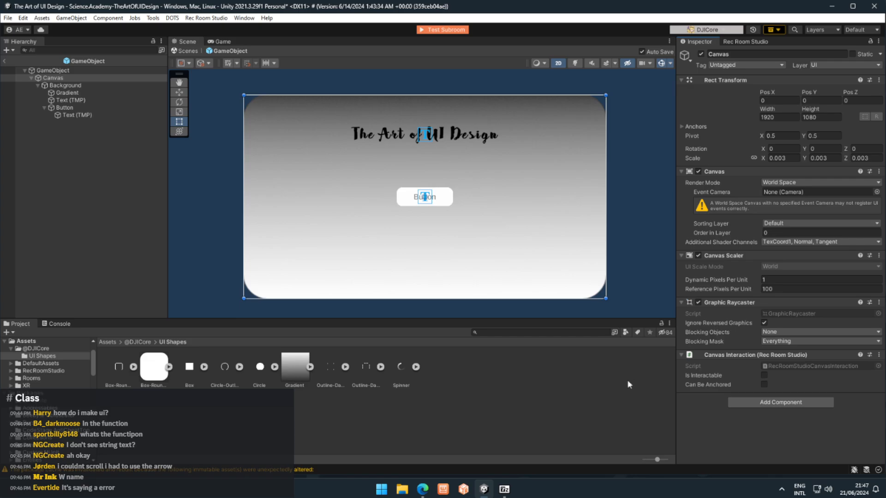
# - Enable Is Interactable in the Canvas Interaction component and deselect the Canvas
pyautogui.click(764, 375)
pyautogui.moveTo(412, 266); pyautogui.dragTo(411, 265, button='middle')
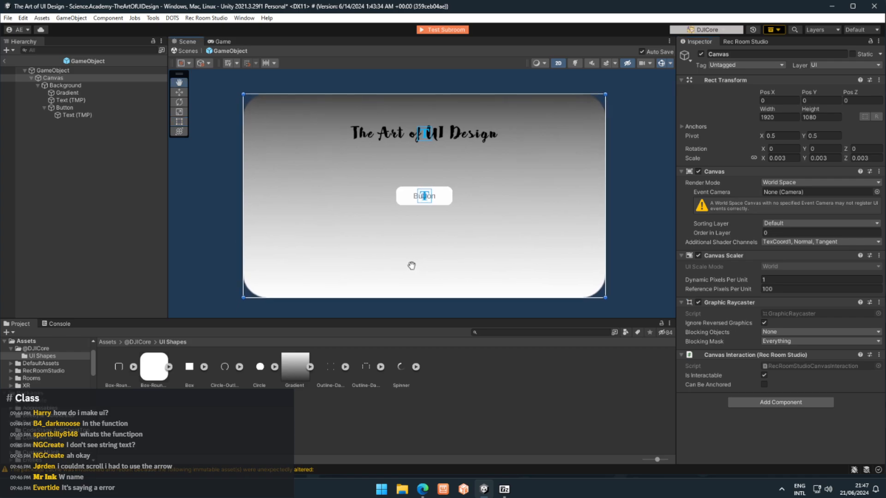
pyautogui.click(88, 163)
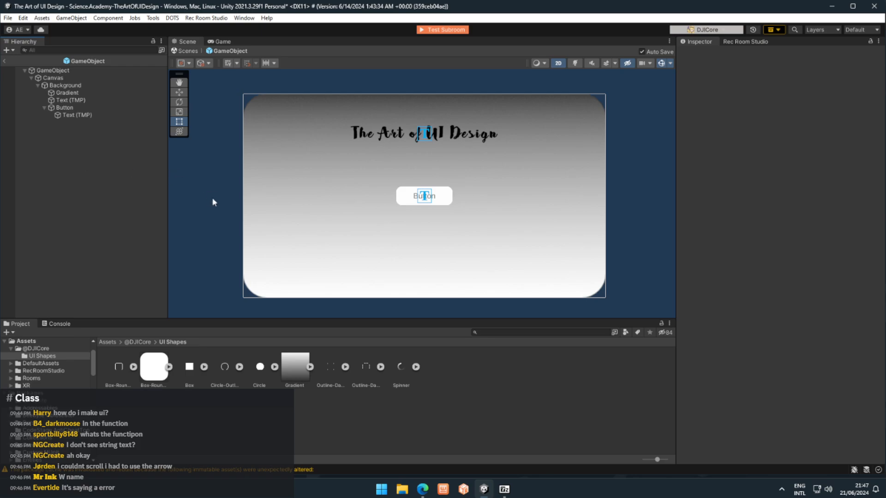
pyautogui.moveTo(213, 202); pyautogui.dragTo(208, 203, button='middle')
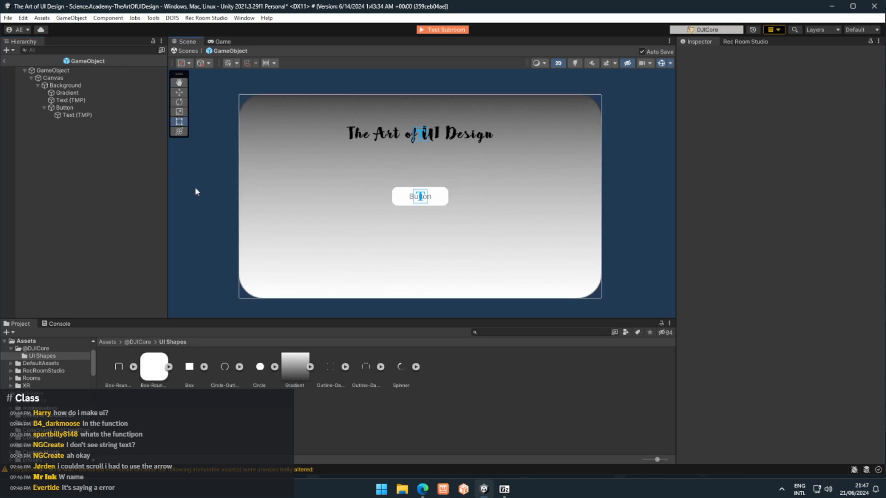
# - Add a Box Collider component to the root GameObject
pyautogui.click(75, 70)
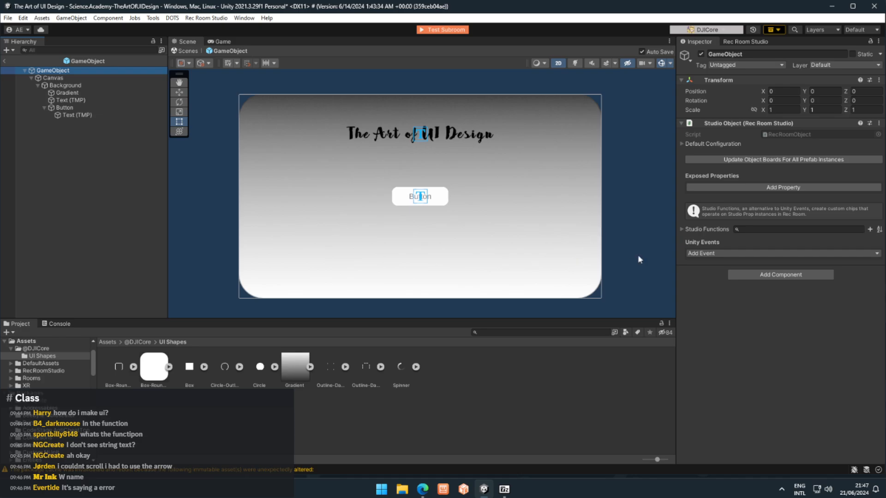
pyautogui.click(710, 295)
pyautogui.click(82, 70)
pyautogui.click(795, 276)
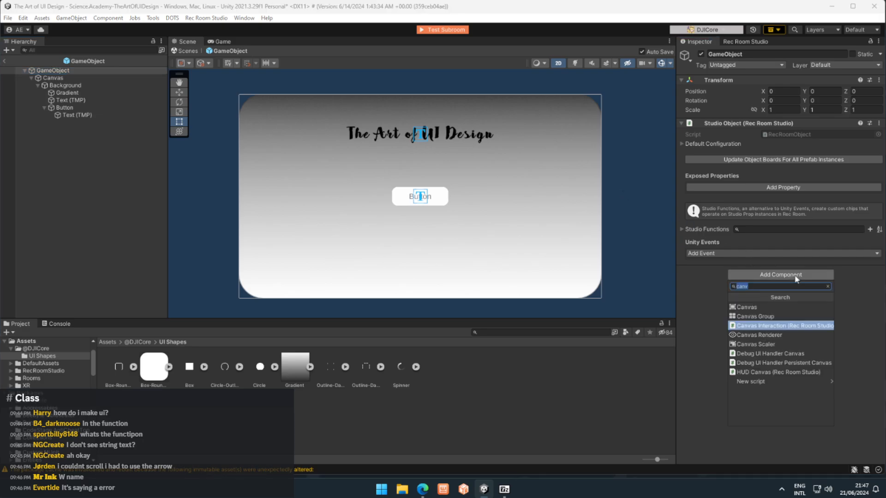
pyautogui.press('BackSpace')
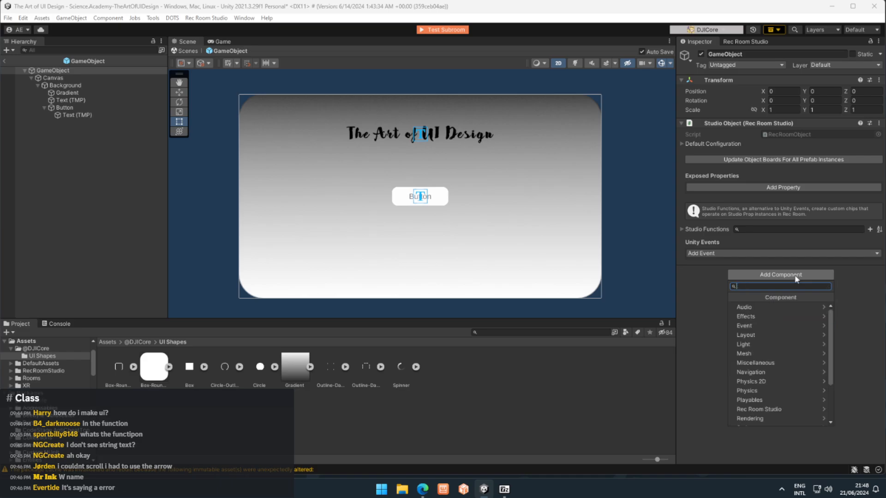
pyautogui.write('box')
pyautogui.press('Up')
pyautogui.press('Up')
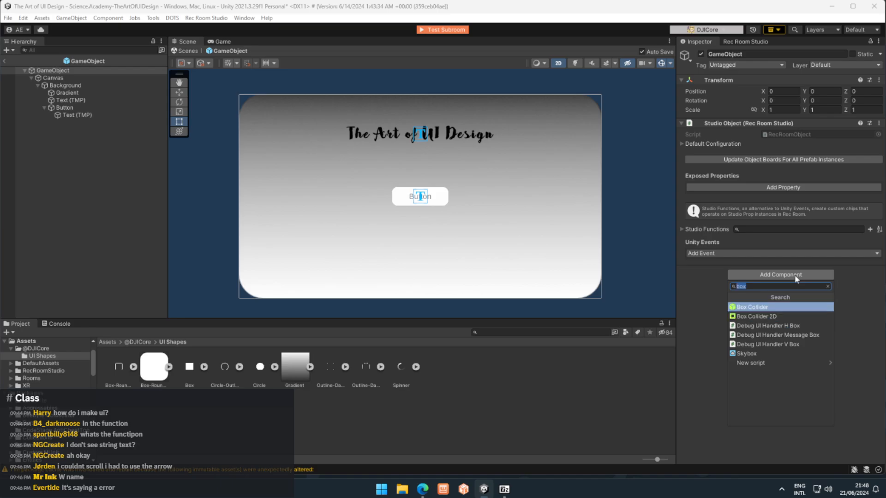
pyautogui.press('Return')
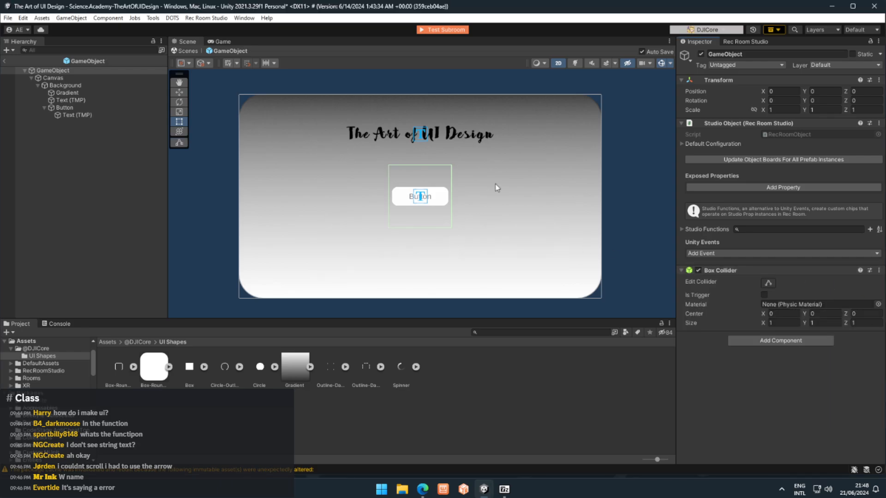
# - Switch the scene to a 3D view and set the Box Collider's Z size to 0
pyautogui.click(557, 63)
pyautogui.moveTo(508, 205); pyautogui.dragTo(555, 247, button='right')
pyautogui.press('w')
pyautogui.press('a')
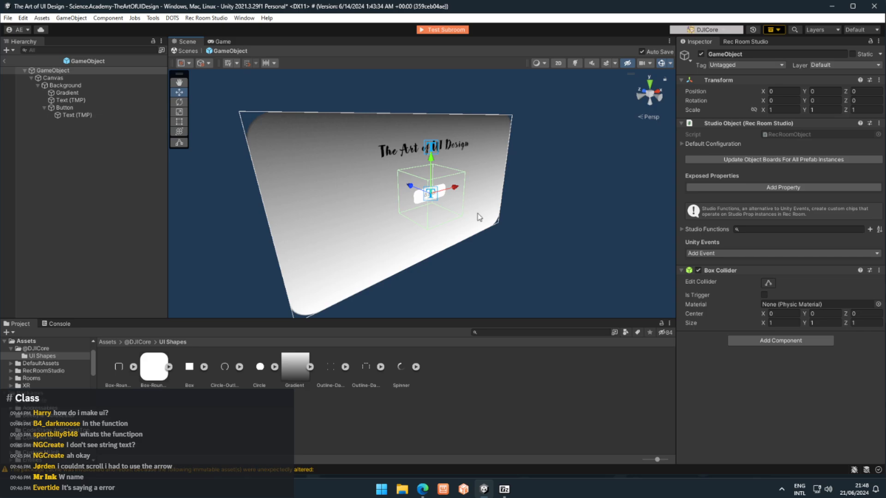
pyautogui.click(876, 323)
pyautogui.write('0')
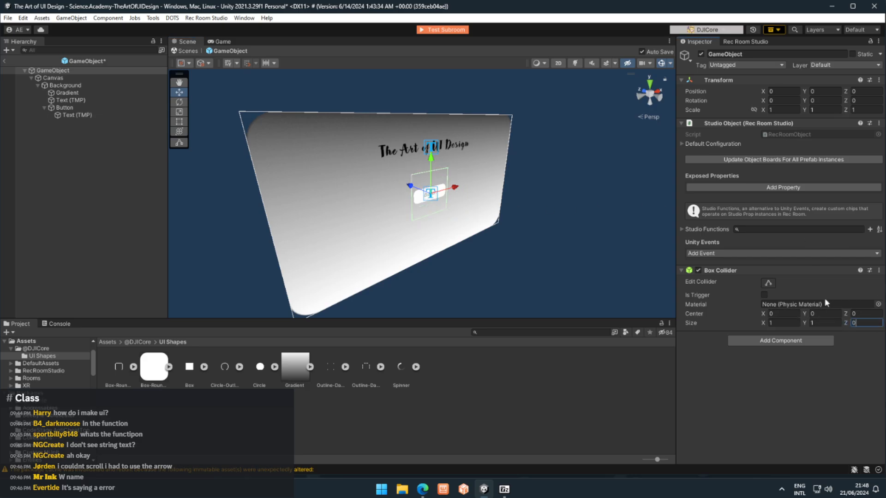
# - Set the Box Collider's X size to 6 so it spans the panel's width
pyautogui.click(775, 322)
pyautogui.write('2')
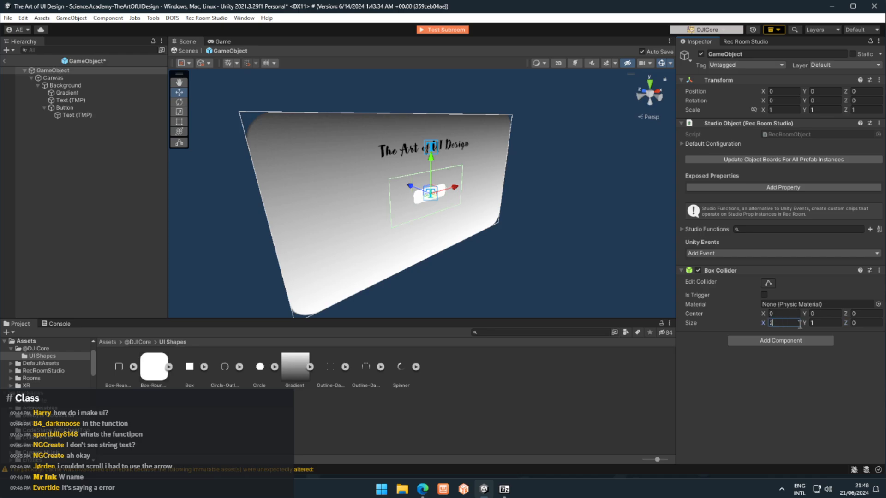
pyautogui.press('BackSpace')
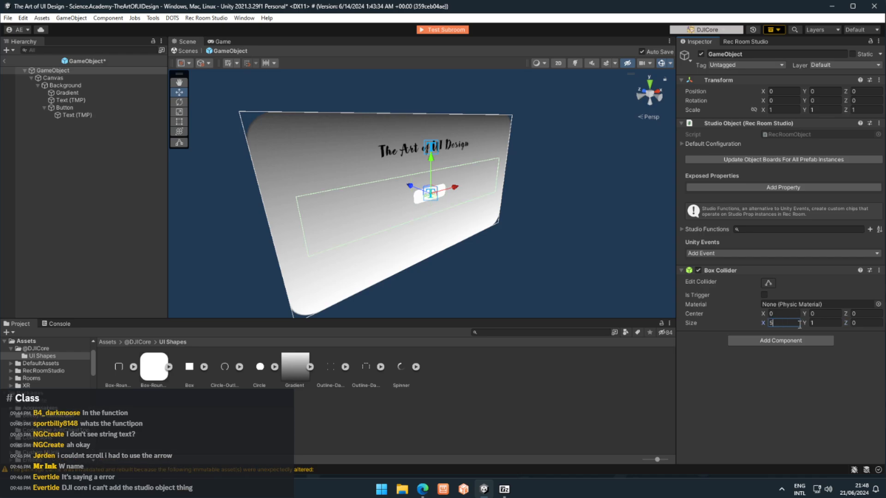
pyautogui.write('6')
# - Set the Box Collider's Y size to 4, check its outline around the panel in 2D view, and deselect the GameObject
pyautogui.press('Tab')
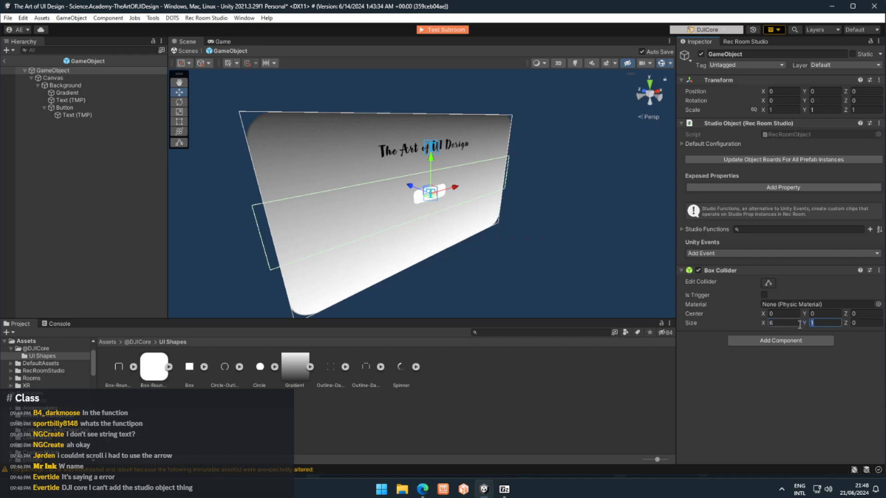
pyautogui.write('5')
pyautogui.press('BackSpace')
pyautogui.write('3')
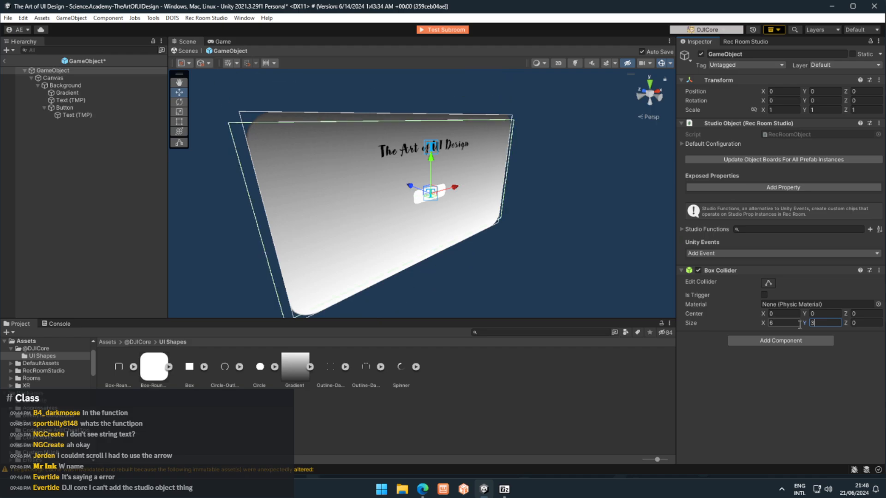
pyautogui.press('BackSpace')
pyautogui.write('4')
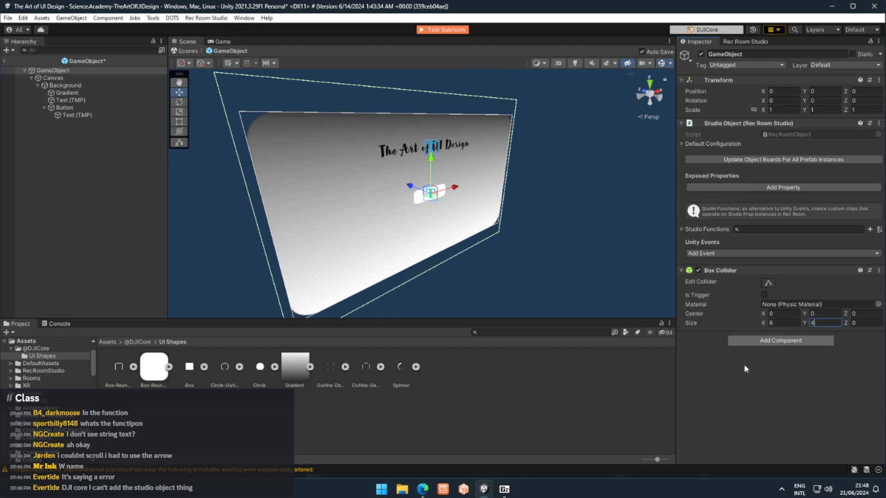
pyautogui.keyDown('alt'); pyautogui.moveTo(465, 248); pyautogui.dragTo(389, 214); pyautogui.keyUp('alt')
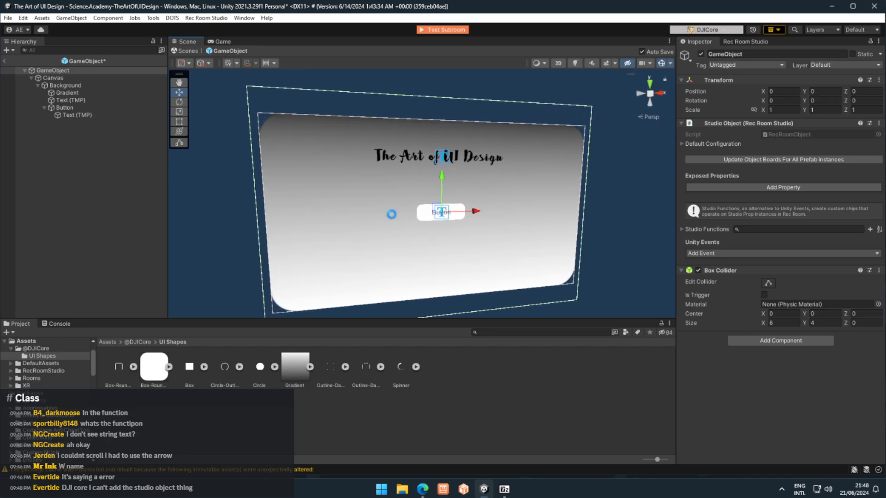
pyautogui.click(558, 63)
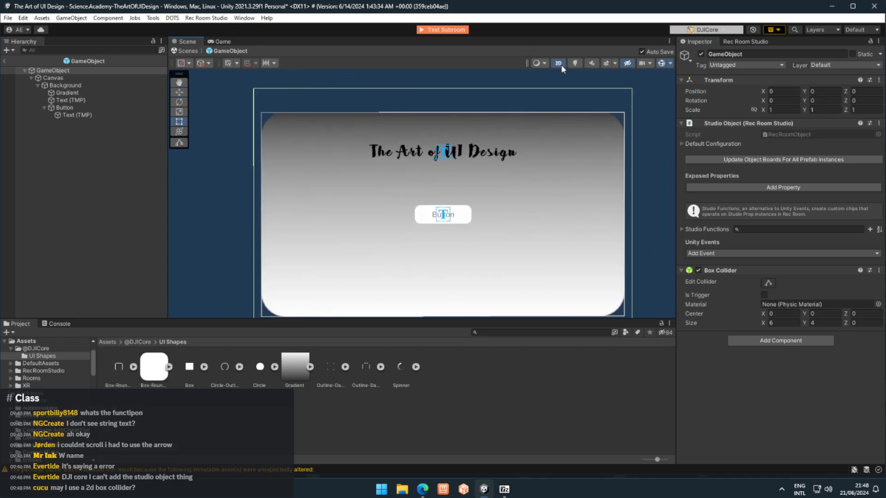
pyautogui.moveTo(544, 229); pyautogui.dragTo(501, 211, button='middle')
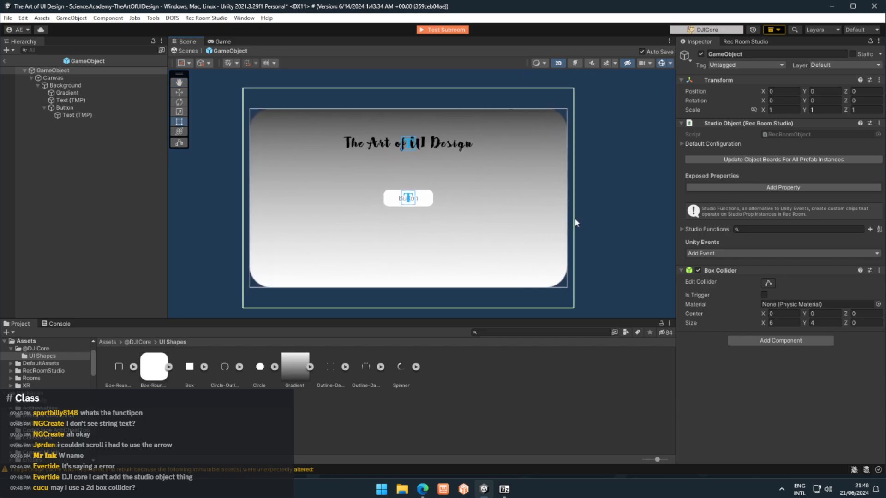
pyautogui.click(612, 280)
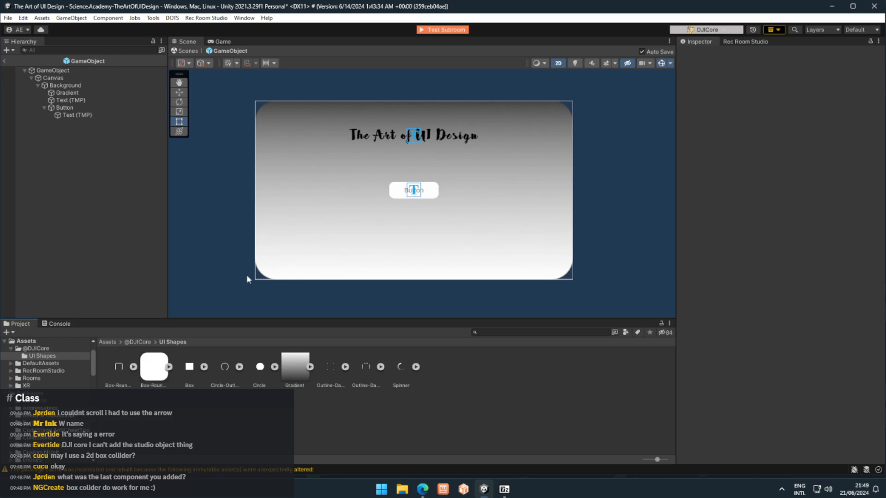
# - Reselect the root GameObject and review its Studio Object and Box Collider components
pyautogui.moveTo(247, 275); pyautogui.dragTo(255, 271, button='middle')
pyautogui.click(52, 70)
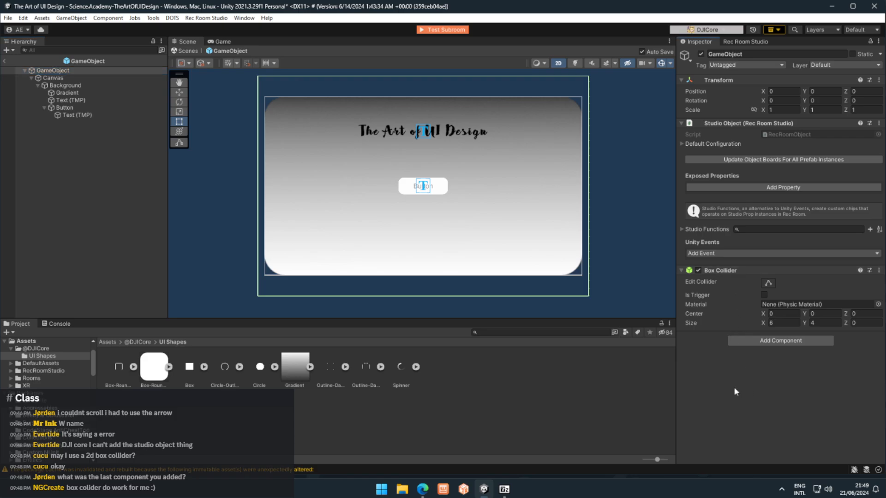
pyautogui.moveTo(487, 217); pyautogui.dragTo(468, 226, button='middle')
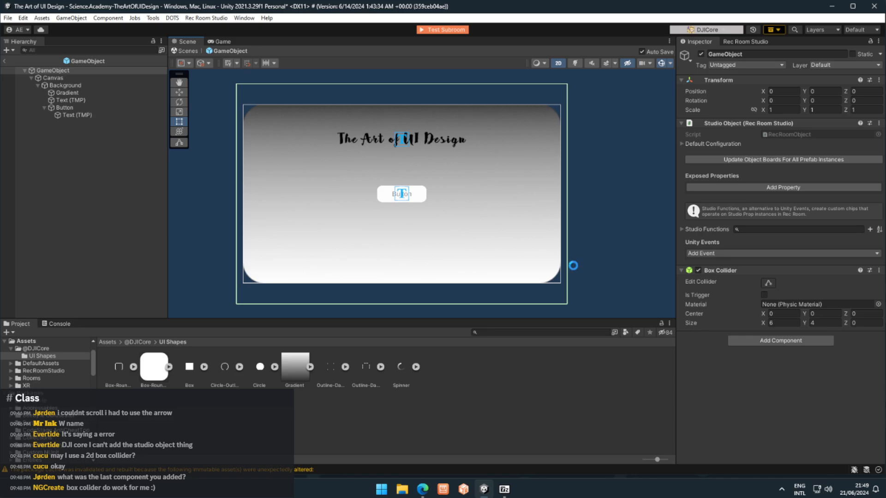
pyautogui.moveTo(534, 283); pyautogui.dragTo(533, 277, button='middle')
pyautogui.moveTo(338, 235); pyautogui.dragTo(333, 242, button='middle')
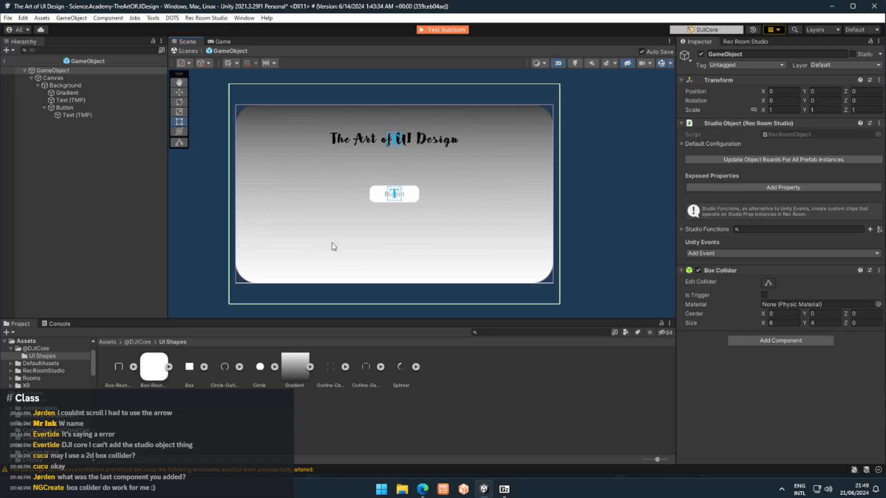
# - Return from the prefab to the main scene and raise the UI panel's GameObject to about Y 2.41 above the floor
pyautogui.click(71, 211)
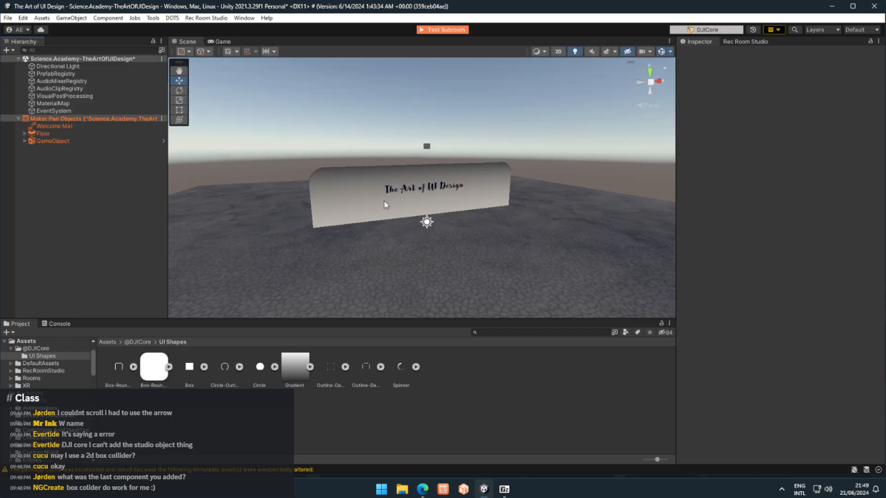
pyautogui.keyDown('alt'); pyautogui.moveTo(425, 139); pyautogui.dragTo(403, 203); pyautogui.keyUp('alt')
pyautogui.click(404, 203)
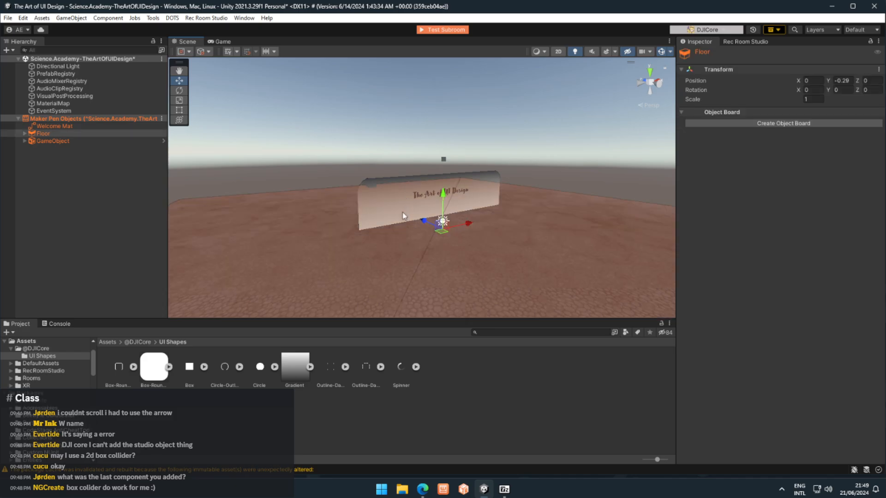
pyautogui.keyDown('alt'); pyautogui.moveTo(373, 178); pyautogui.dragTo(418, 239); pyautogui.keyUp('alt')
pyautogui.click(414, 205)
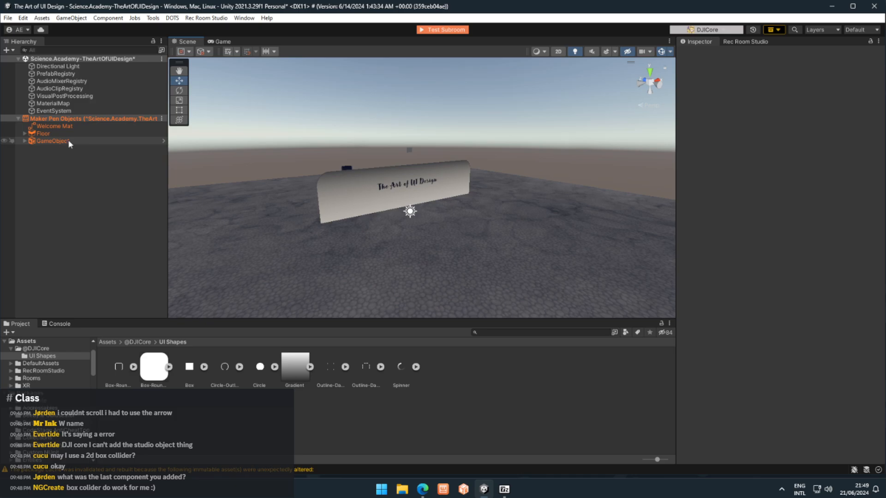
pyautogui.click(56, 140)
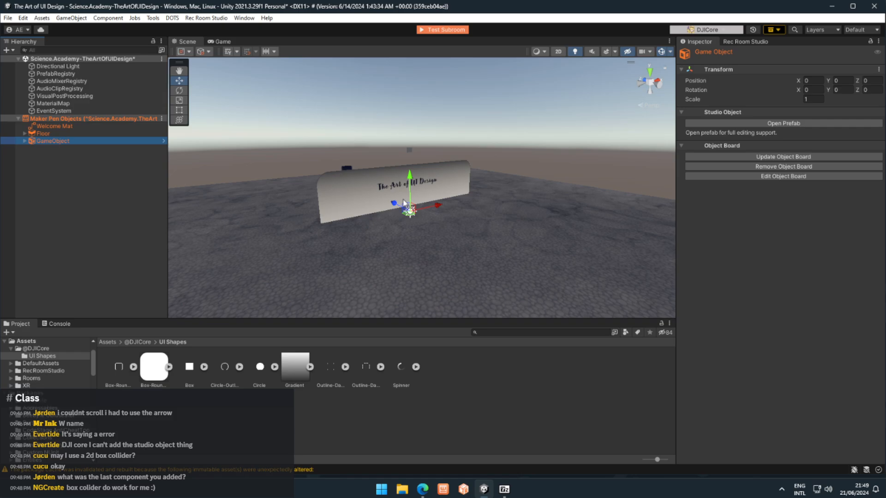
pyautogui.moveTo(410, 182); pyautogui.dragTo(414, 109)
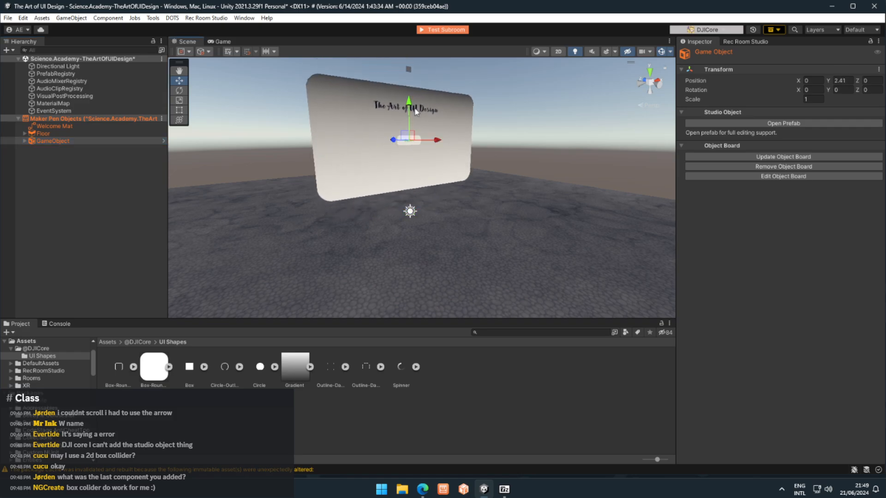
# - Rotate the UI panel's GameObject to 180 degrees around the Y axis
pyautogui.moveTo(418, 190); pyautogui.dragTo(468, 210, button='right')
pyautogui.press('w')
pyautogui.press('s')
pyautogui.moveTo(487, 178); pyautogui.dragTo(511, 213)
pyautogui.moveTo(514, 213)
pyautogui.mouseDown(button='right')
pyautogui.moveTo(510, 219)
pyautogui.moveTo(732, 217)
pyautogui.moveTo(530, 220)
pyautogui.mouseUp(button='right')
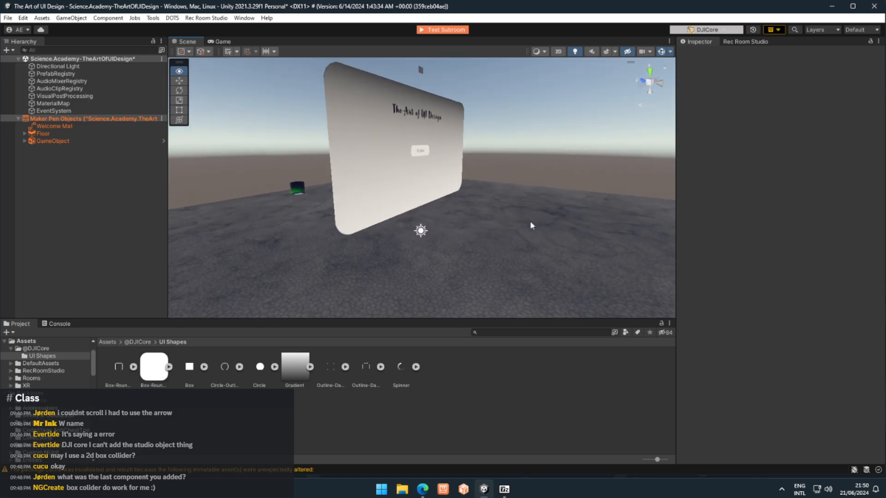
pyautogui.click(400, 171)
pyautogui.press('e')
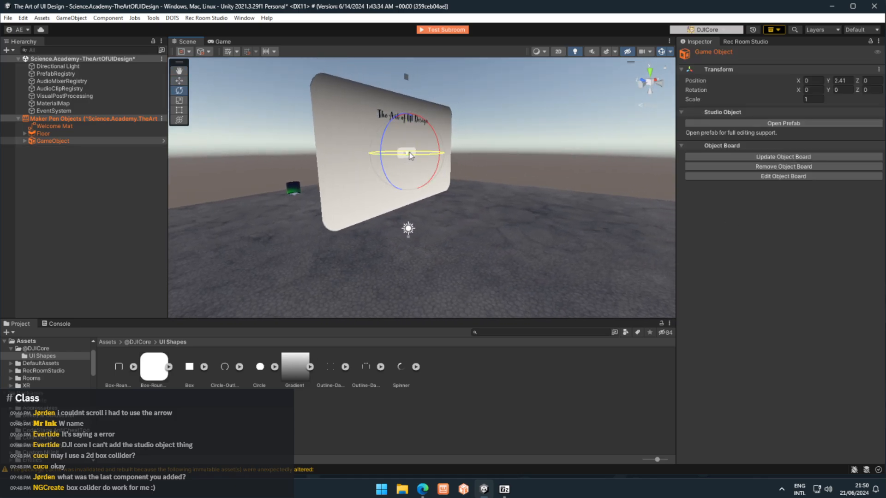
pyautogui.moveTo(408, 152); pyautogui.dragTo(139, 172)
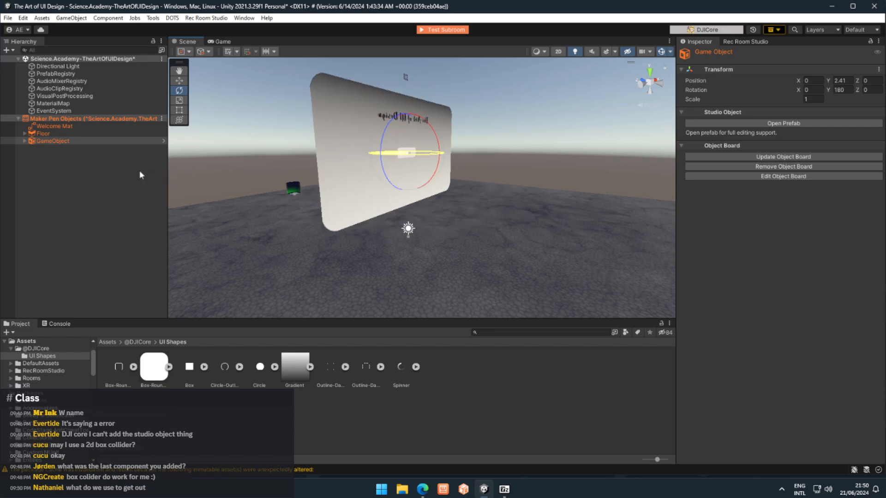
# - Deselect the GameObject and examine the UI panel from the side and front, looking briefly inside its prefab
pyautogui.click(525, 231)
pyautogui.press('a')
pyautogui.moveTo(400, 218); pyautogui.dragTo(458, 210, button='right')
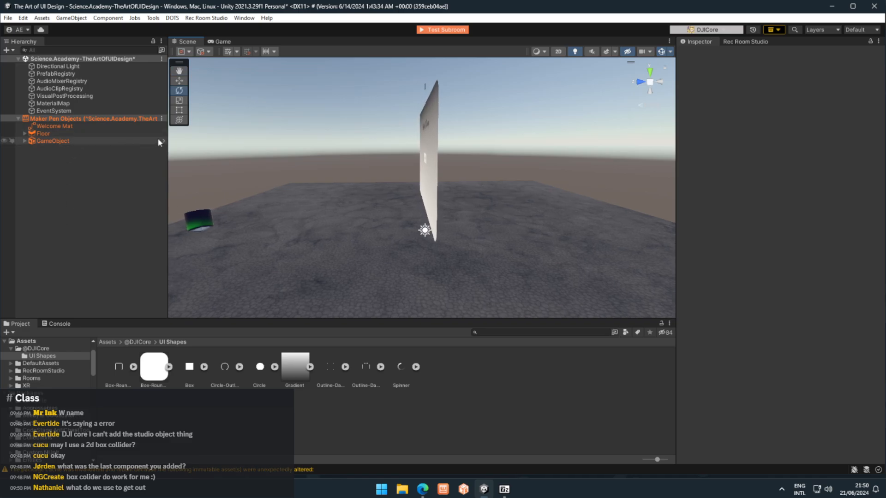
pyautogui.doubleClick(69, 141)
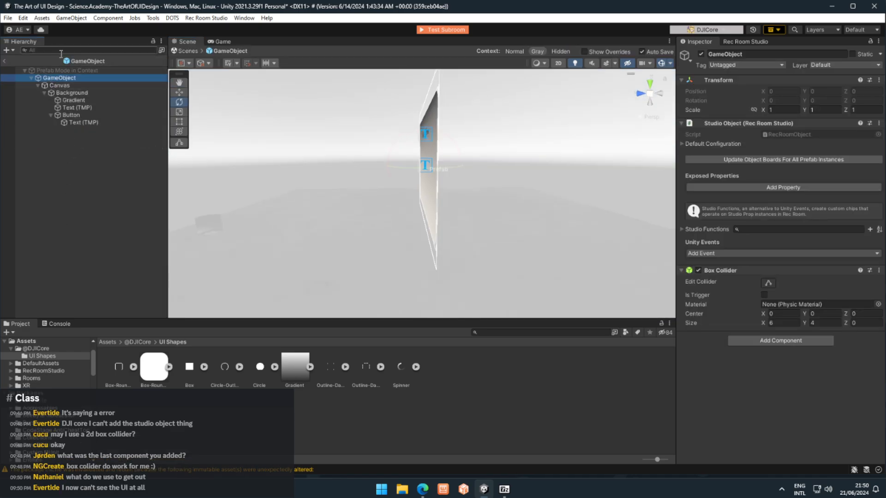
pyautogui.click(4, 63)
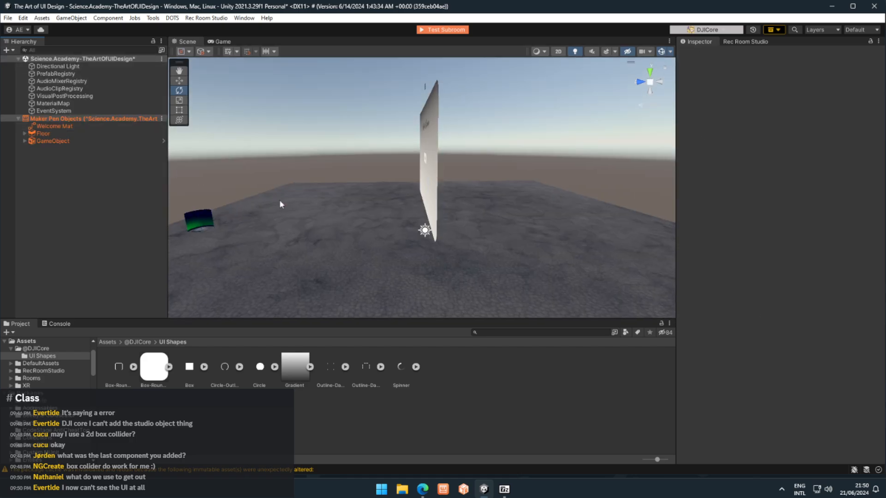
pyautogui.moveTo(299, 191); pyautogui.dragTo(333, 243)
pyautogui.press('a')
pyautogui.moveTo(333, 242); pyautogui.dragTo(505, 244, button='right')
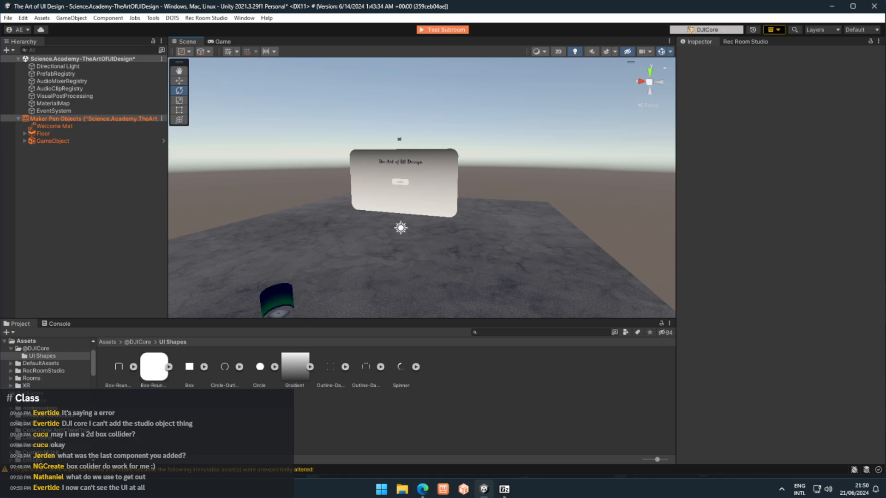
pyautogui.moveTo(420, 266); pyautogui.dragTo(353, 267, button='right')
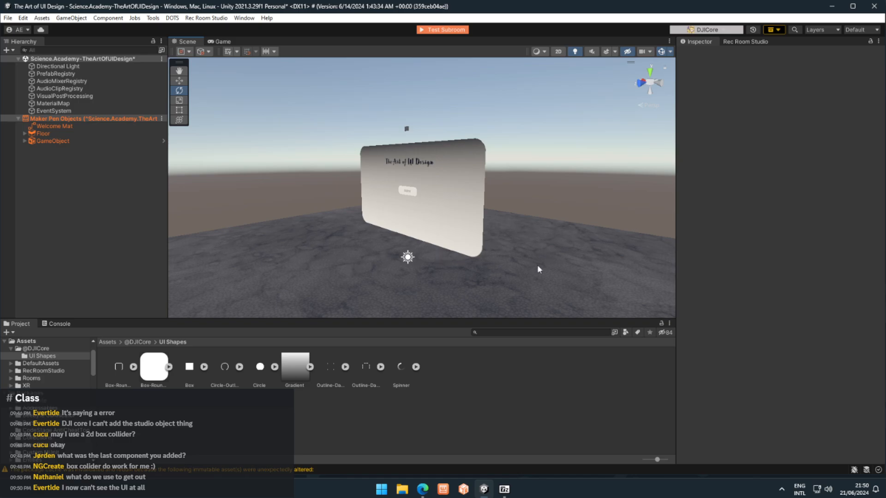
pyautogui.scroll(-5, 545, 247)
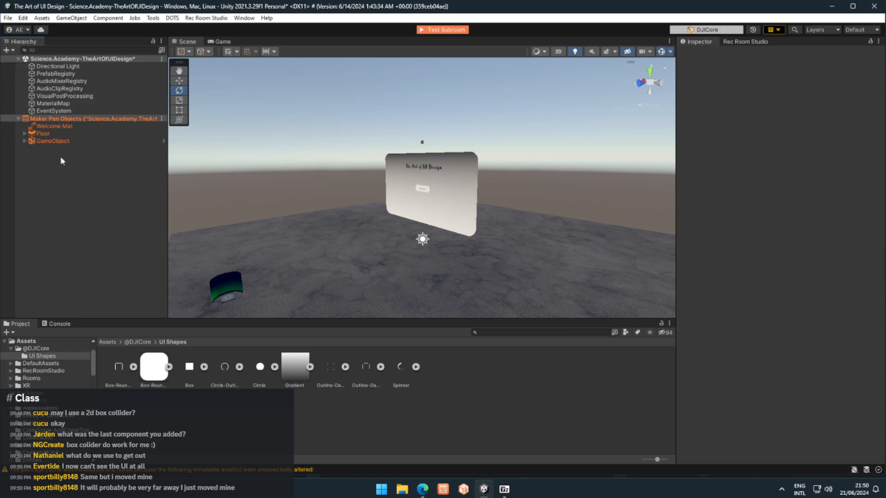
# - Select the UI panel's GameObject, review its position and rotation values, and deselect it
pyautogui.click(68, 142)
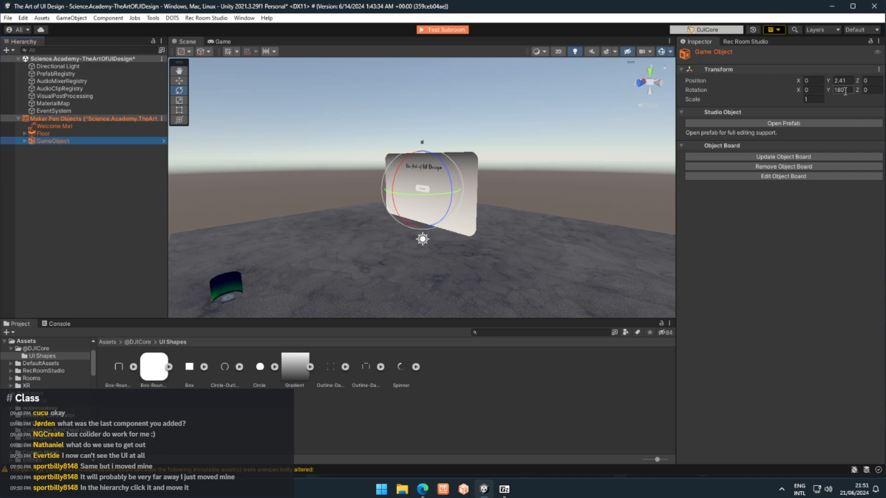
pyautogui.moveTo(405, 244); pyautogui.dragTo(461, 264, button='right')
pyautogui.scroll(3, 405, 243)
pyautogui.press('s')
pyautogui.press('f')
pyautogui.press('s')
pyautogui.press('f')
pyautogui.press('s')
pyautogui.press('f')
pyautogui.press('s')
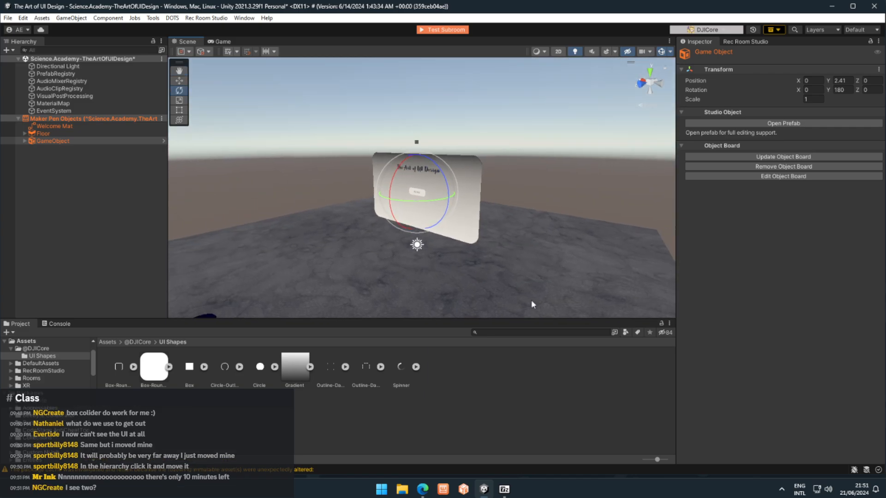
pyautogui.click(532, 304)
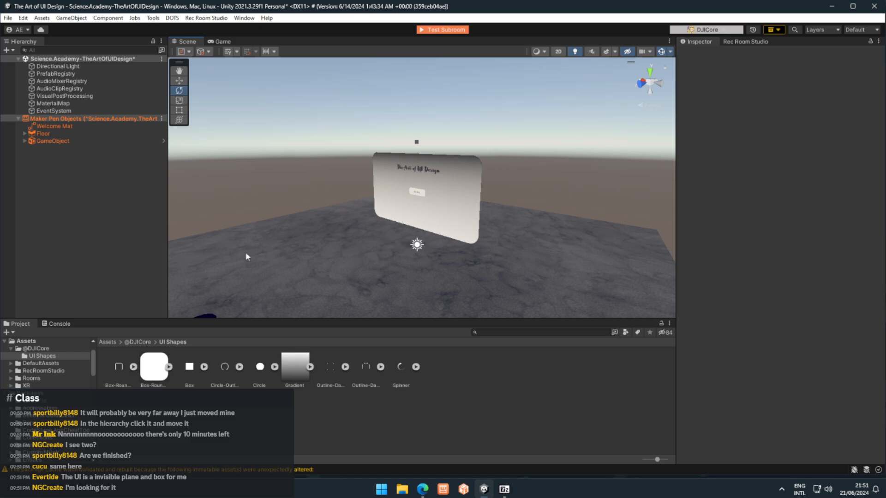
pyautogui.moveTo(328, 246); pyautogui.dragTo(341, 258, button='right')
pyautogui.press('w')
pyautogui.press('s')
pyautogui.press('a')
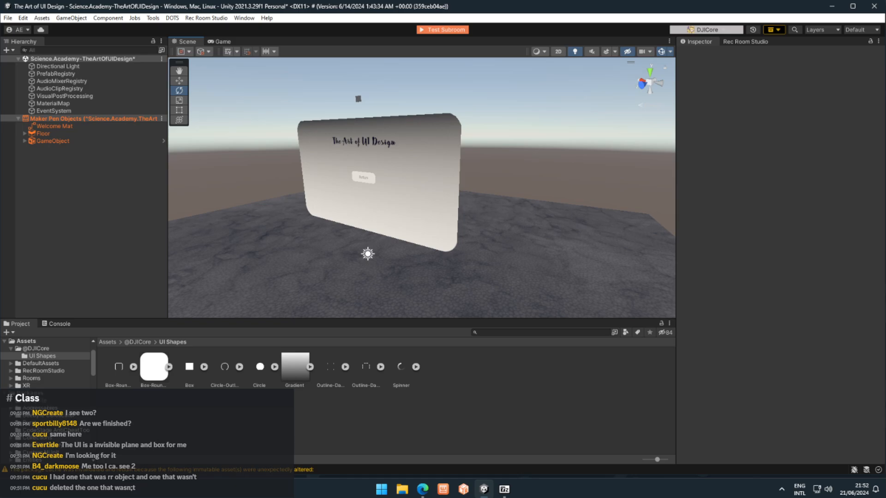
pyautogui.moveTo(356, 252); pyautogui.dragTo(335, 253, button='right')
pyautogui.press('s')
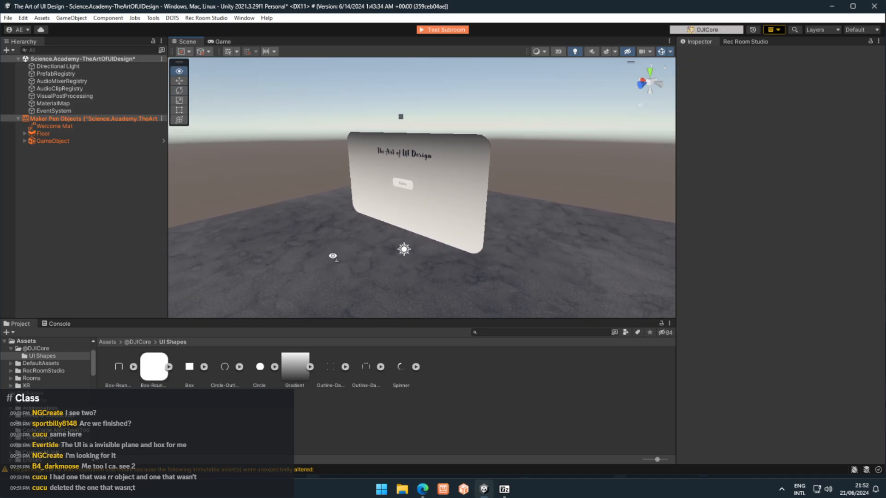
# - Hide the orange package indicator from the Unity editor's toolbar
pyautogui.click(781, 30)
pyautogui.click(784, 40)
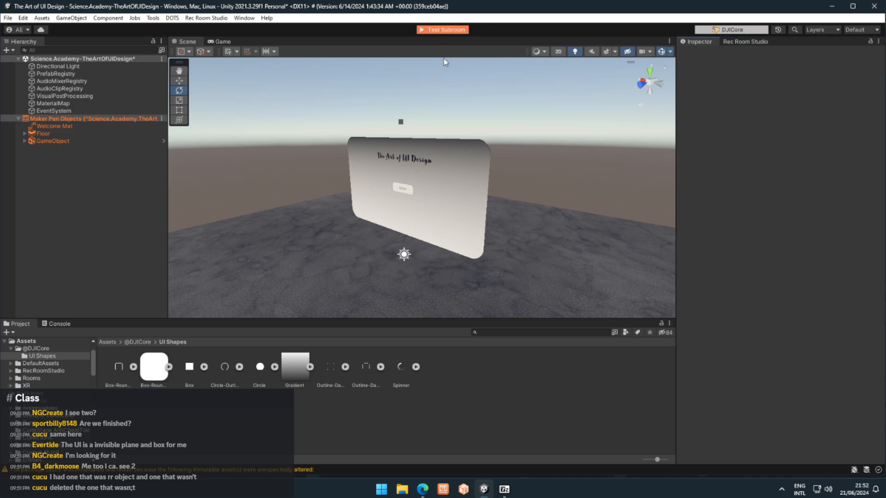
# - Launch Rec Room and start playing with the signed-in account
pyautogui.moveTo(512, 492)
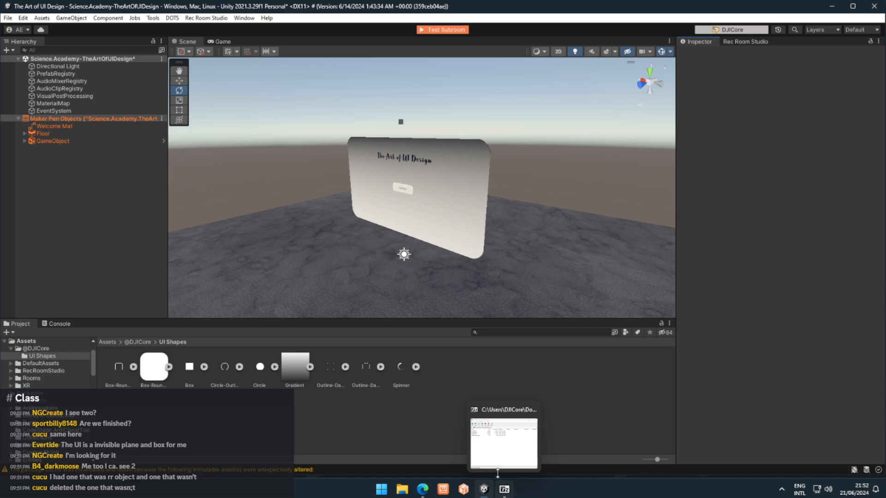
pyautogui.moveTo(524, 284); pyautogui.dragTo(526, 280, button='right')
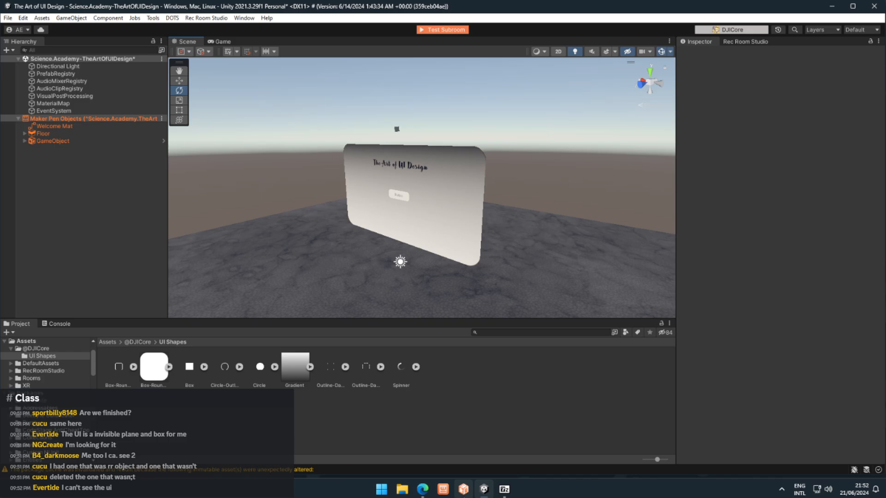
pyautogui.click(443, 490)
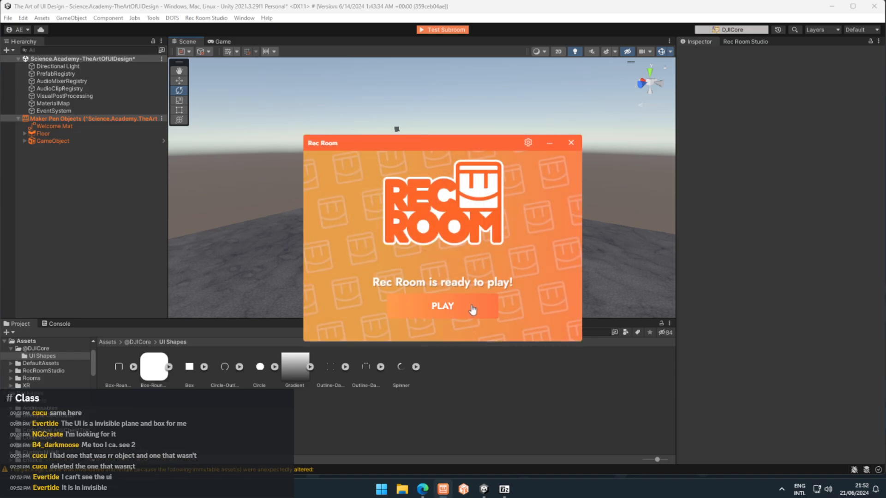
pyautogui.click(473, 310)
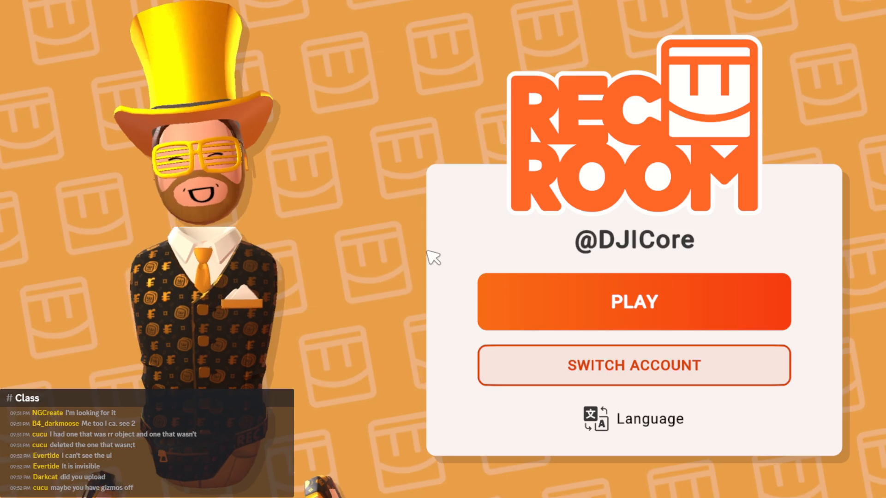
pyautogui.click(582, 325)
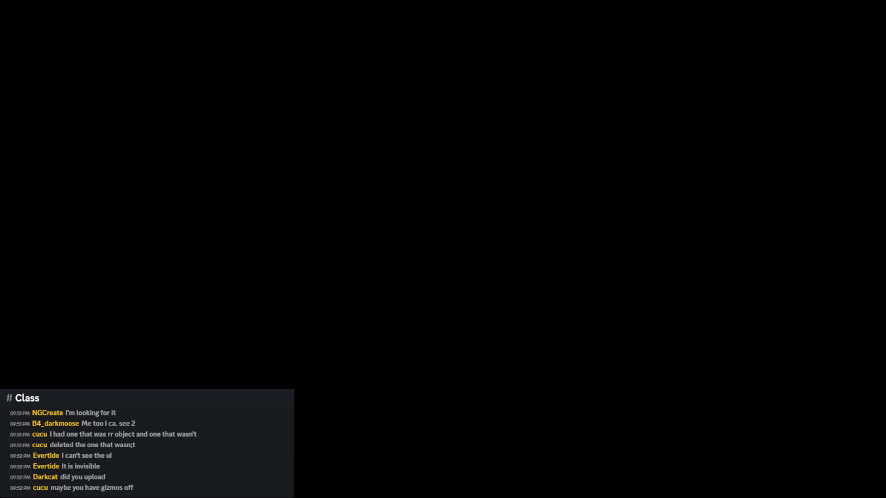
# - Switch back to Unity and run Test Subroom for the scene with the UI panel
pyautogui.press('super')
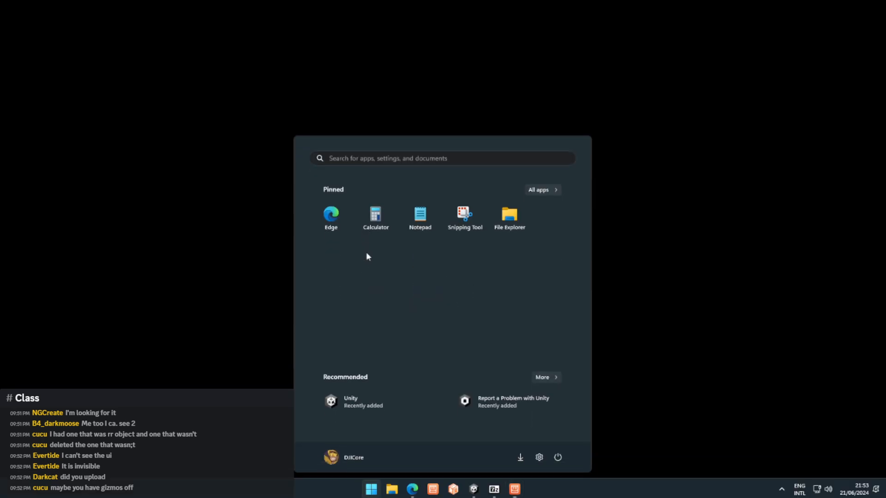
pyautogui.click(473, 493)
pyautogui.moveTo(394, 217); pyautogui.dragTo(407, 218, button='right')
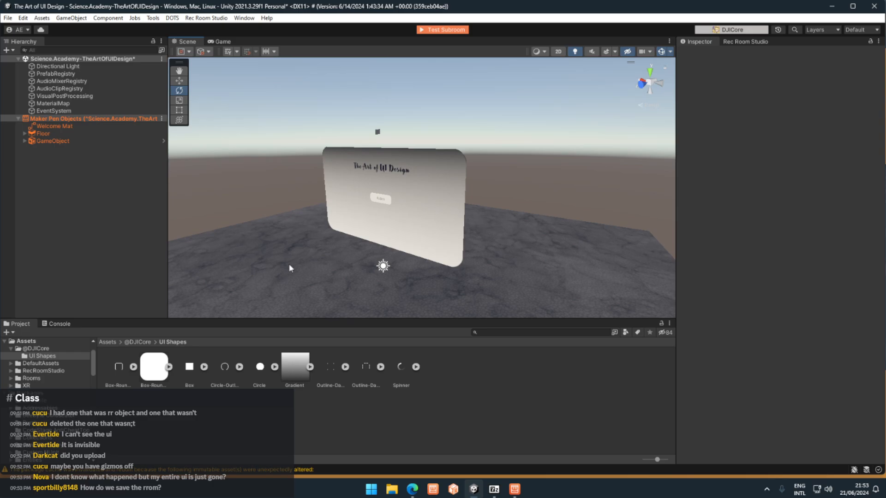
pyautogui.doubleClick(450, 7)
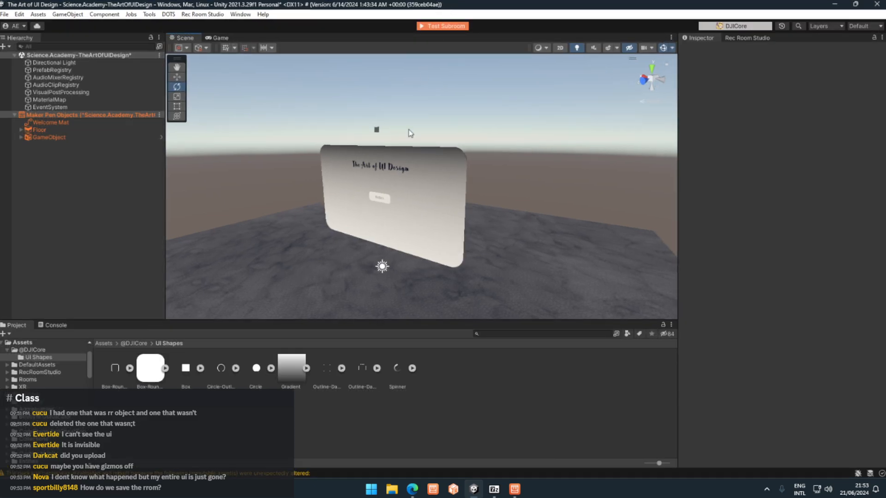
pyautogui.moveTo(404, 189)
pyautogui.mouseDown(button='right')
pyautogui.moveTo(423, 185)
pyautogui.moveTo(409, 200)
pyautogui.mouseUp(button='right')
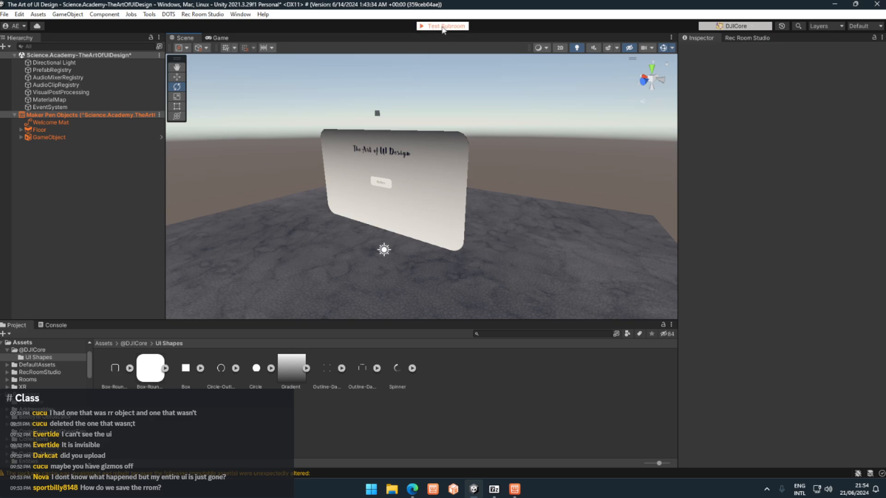
pyautogui.click(442, 26)
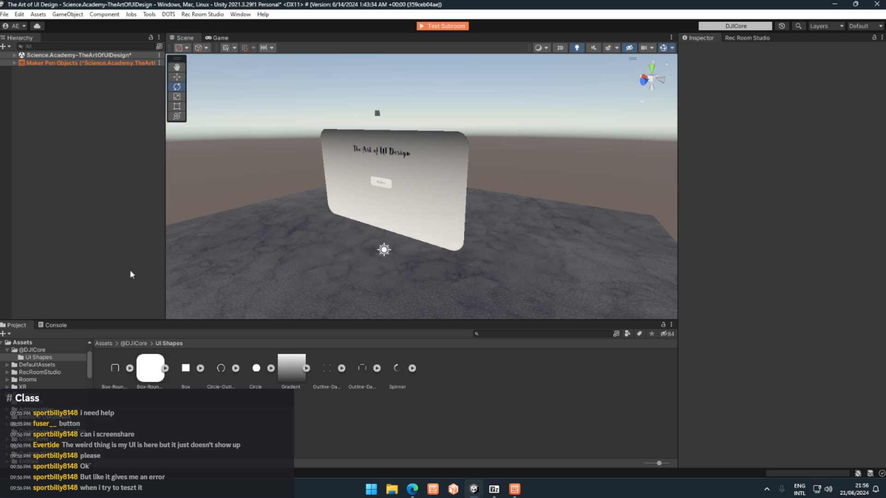
# - Switch to Rec Room and move around the subroom to view the UI panel from different angles
pyautogui.click(514, 489)
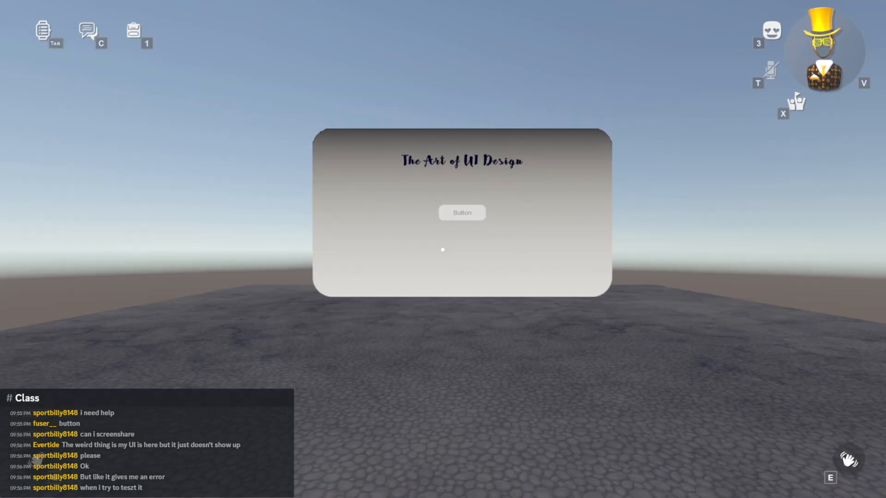
pyautogui.press('w')
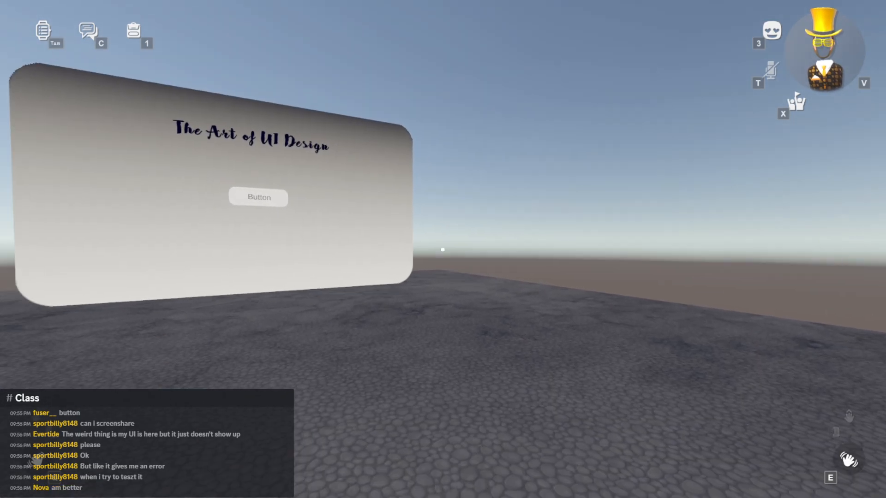
pyautogui.press('s')
pyautogui.press('w')
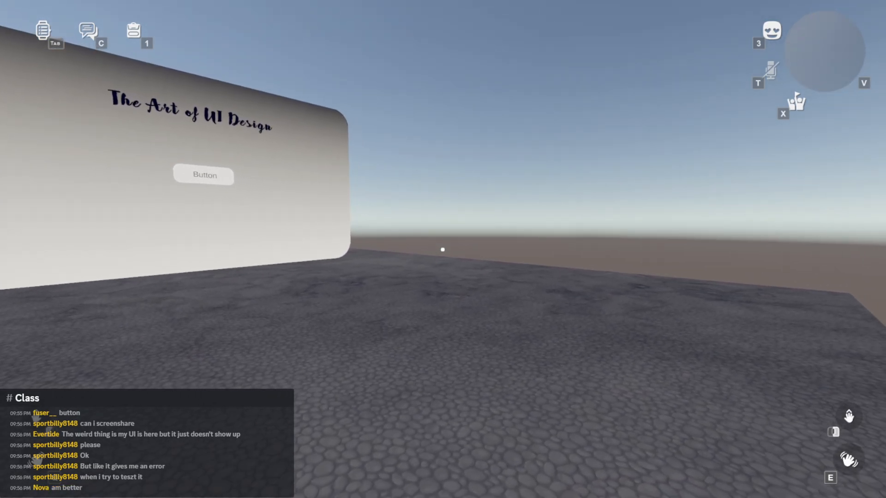
pyautogui.press('w')
pyautogui.press('d')
pyautogui.press('w')
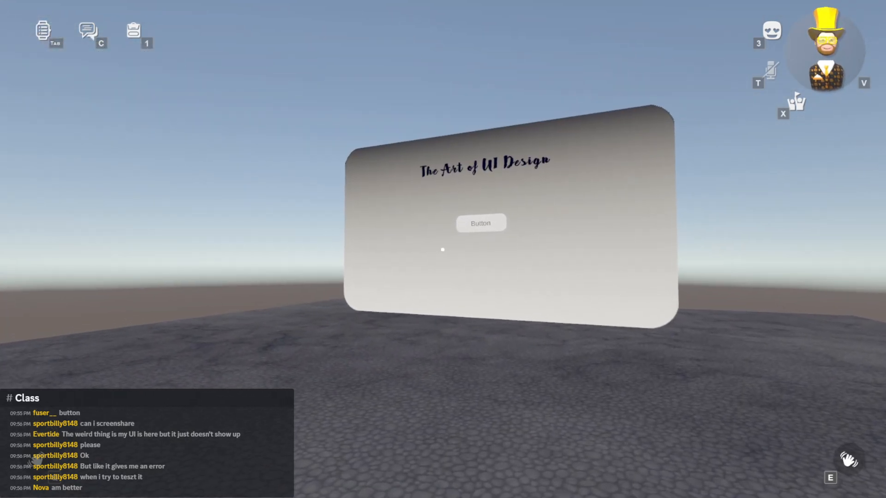
# - Walk up to the UI panel and select its button to test the title text change
pyautogui.press('w')
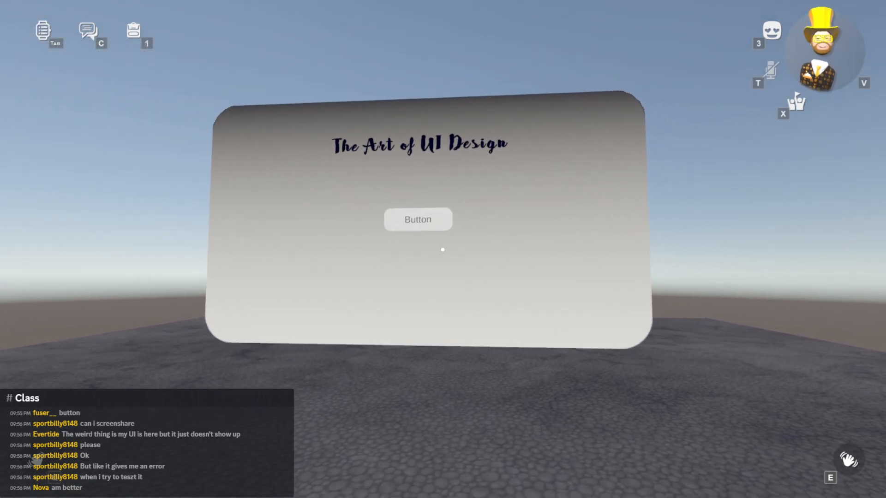
pyautogui.press('w')
pyautogui.press('w')
pyautogui.press('a')
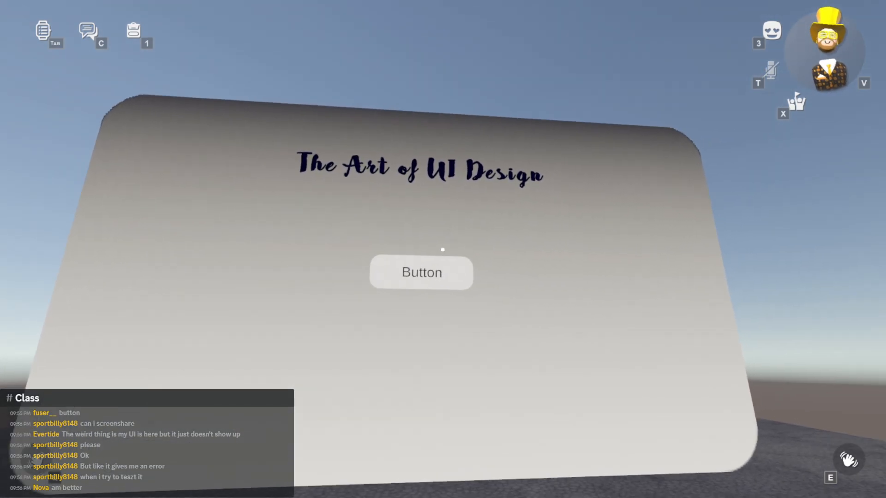
pyautogui.press('w')
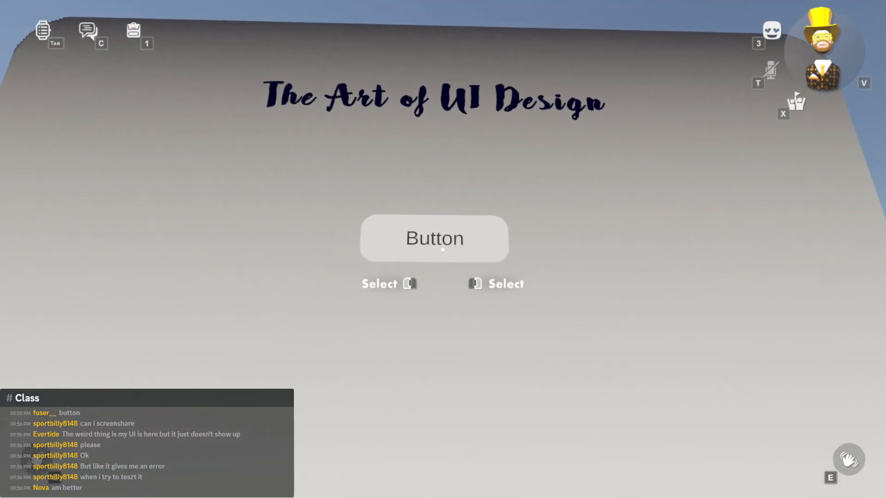
pyautogui.click(443, 250)
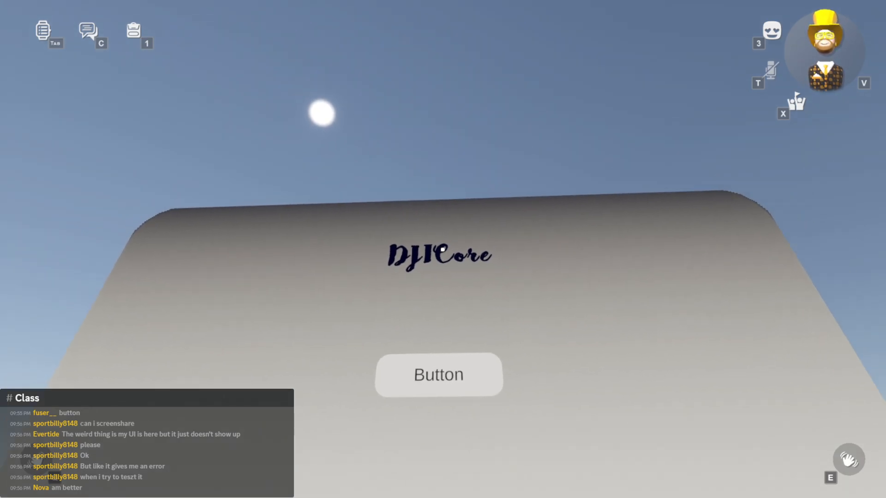
# - Step back from the UI panel and examine its title text and button from several angles
pyautogui.press('s')
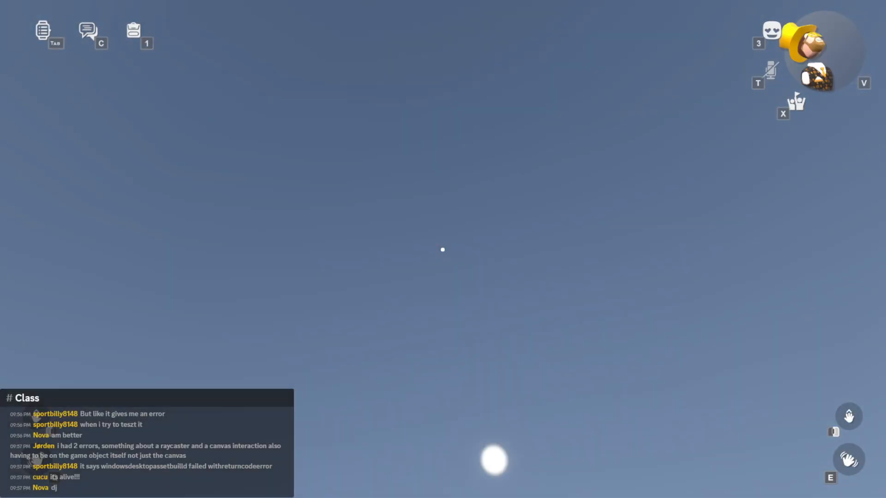
pyautogui.press('super')
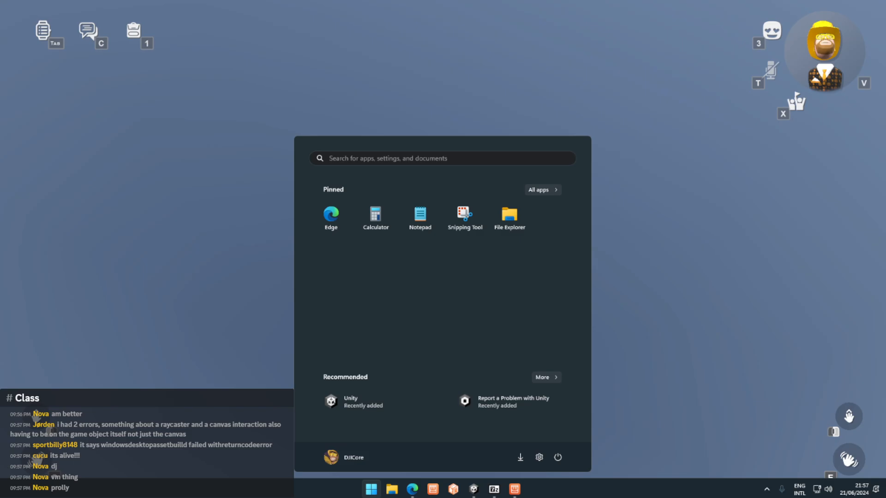
pyautogui.click(515, 489)
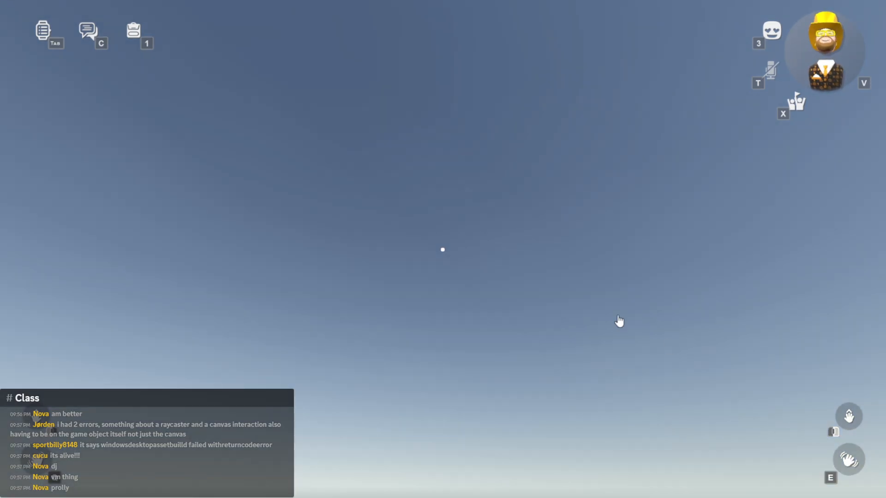
pyautogui.click(470, 249)
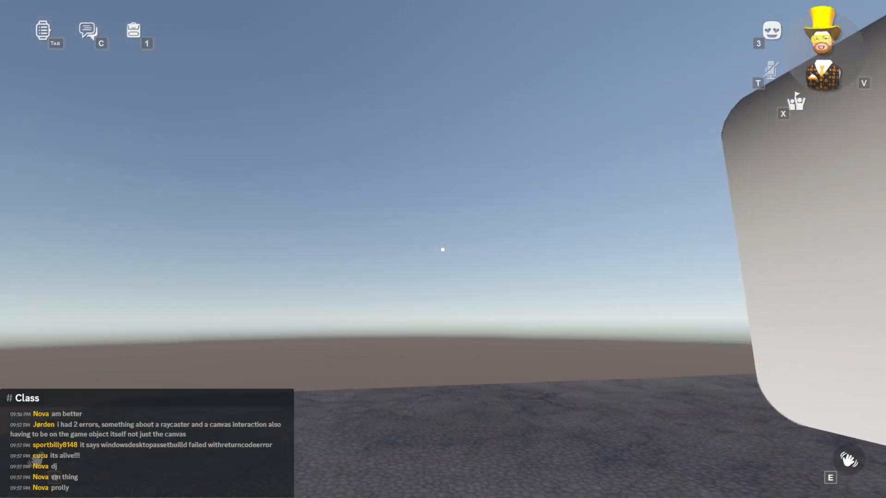
pyautogui.press('super')
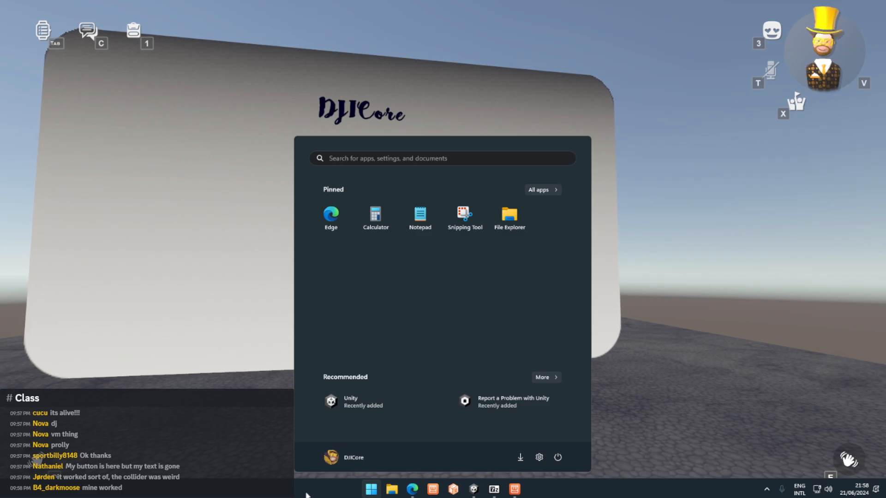
pyautogui.press('super')
pyautogui.press('super')
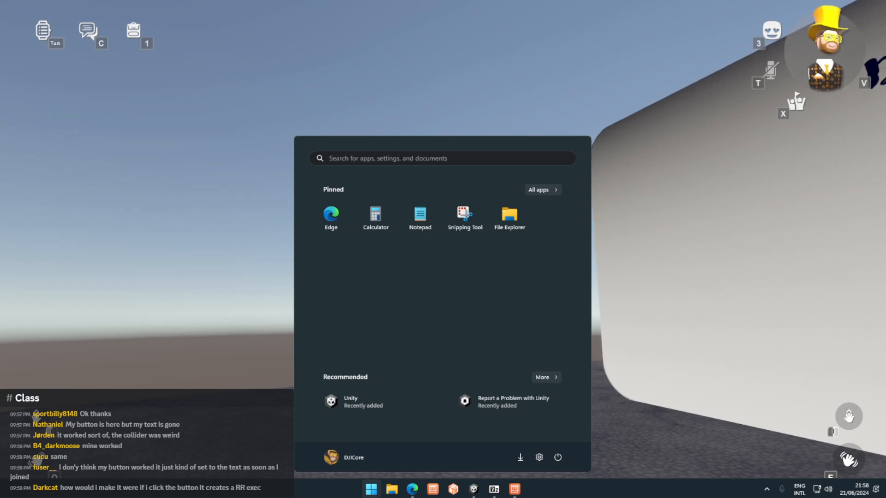
pyautogui.click(222, 350)
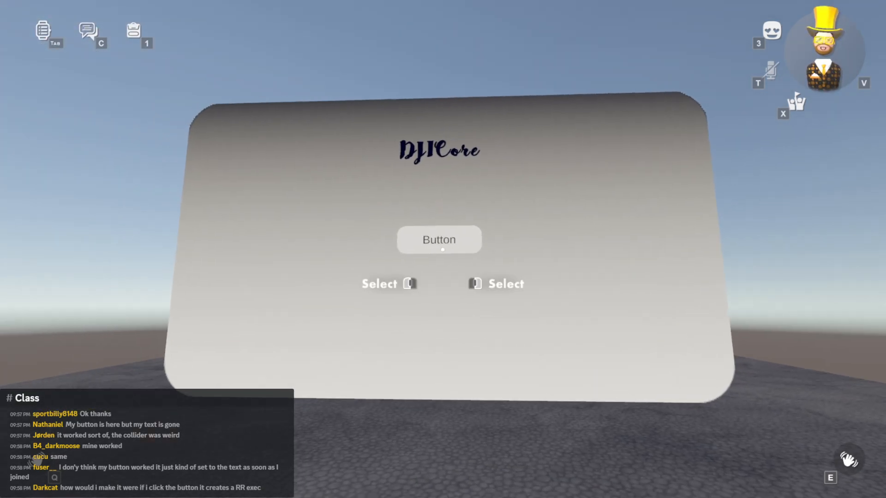
pyautogui.press('s')
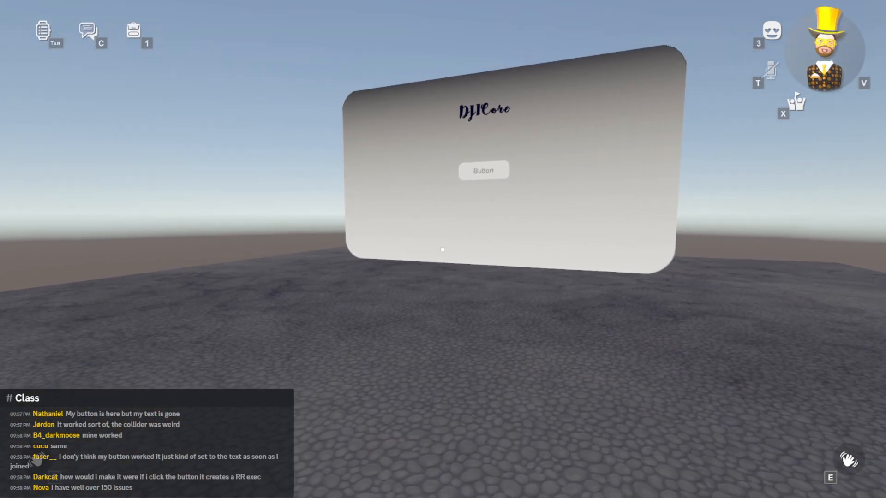
pyautogui.press('w')
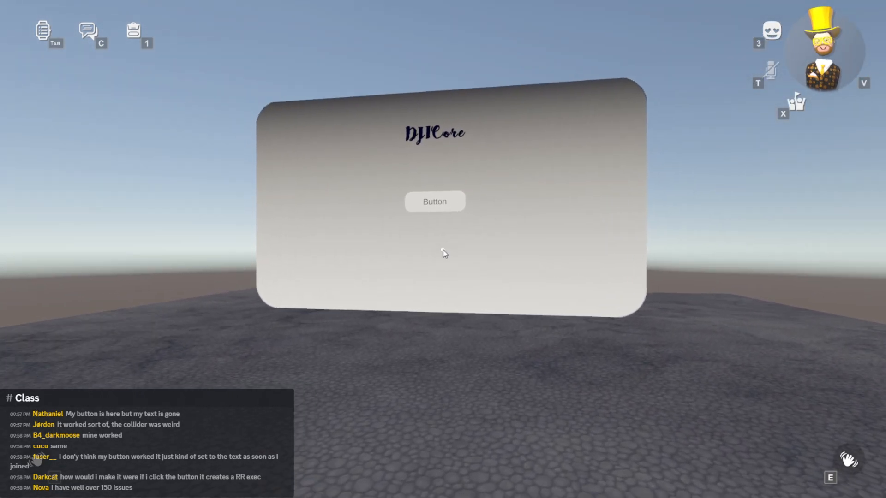
pyautogui.press('super')
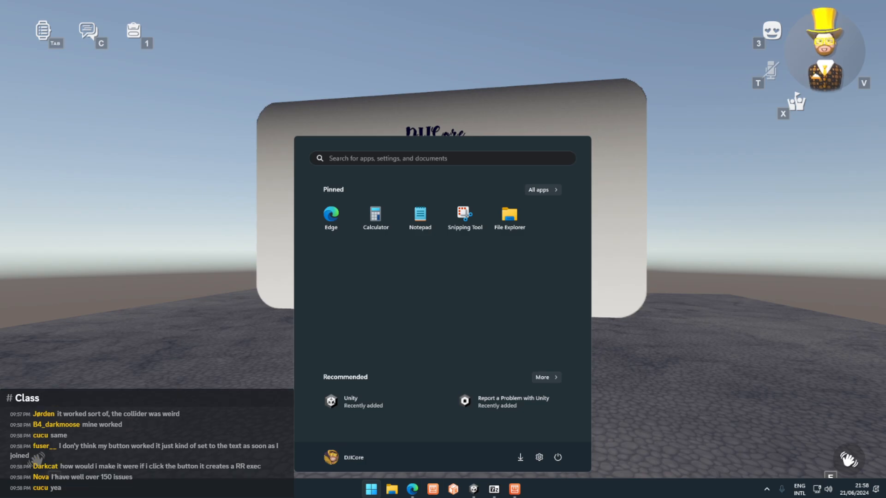